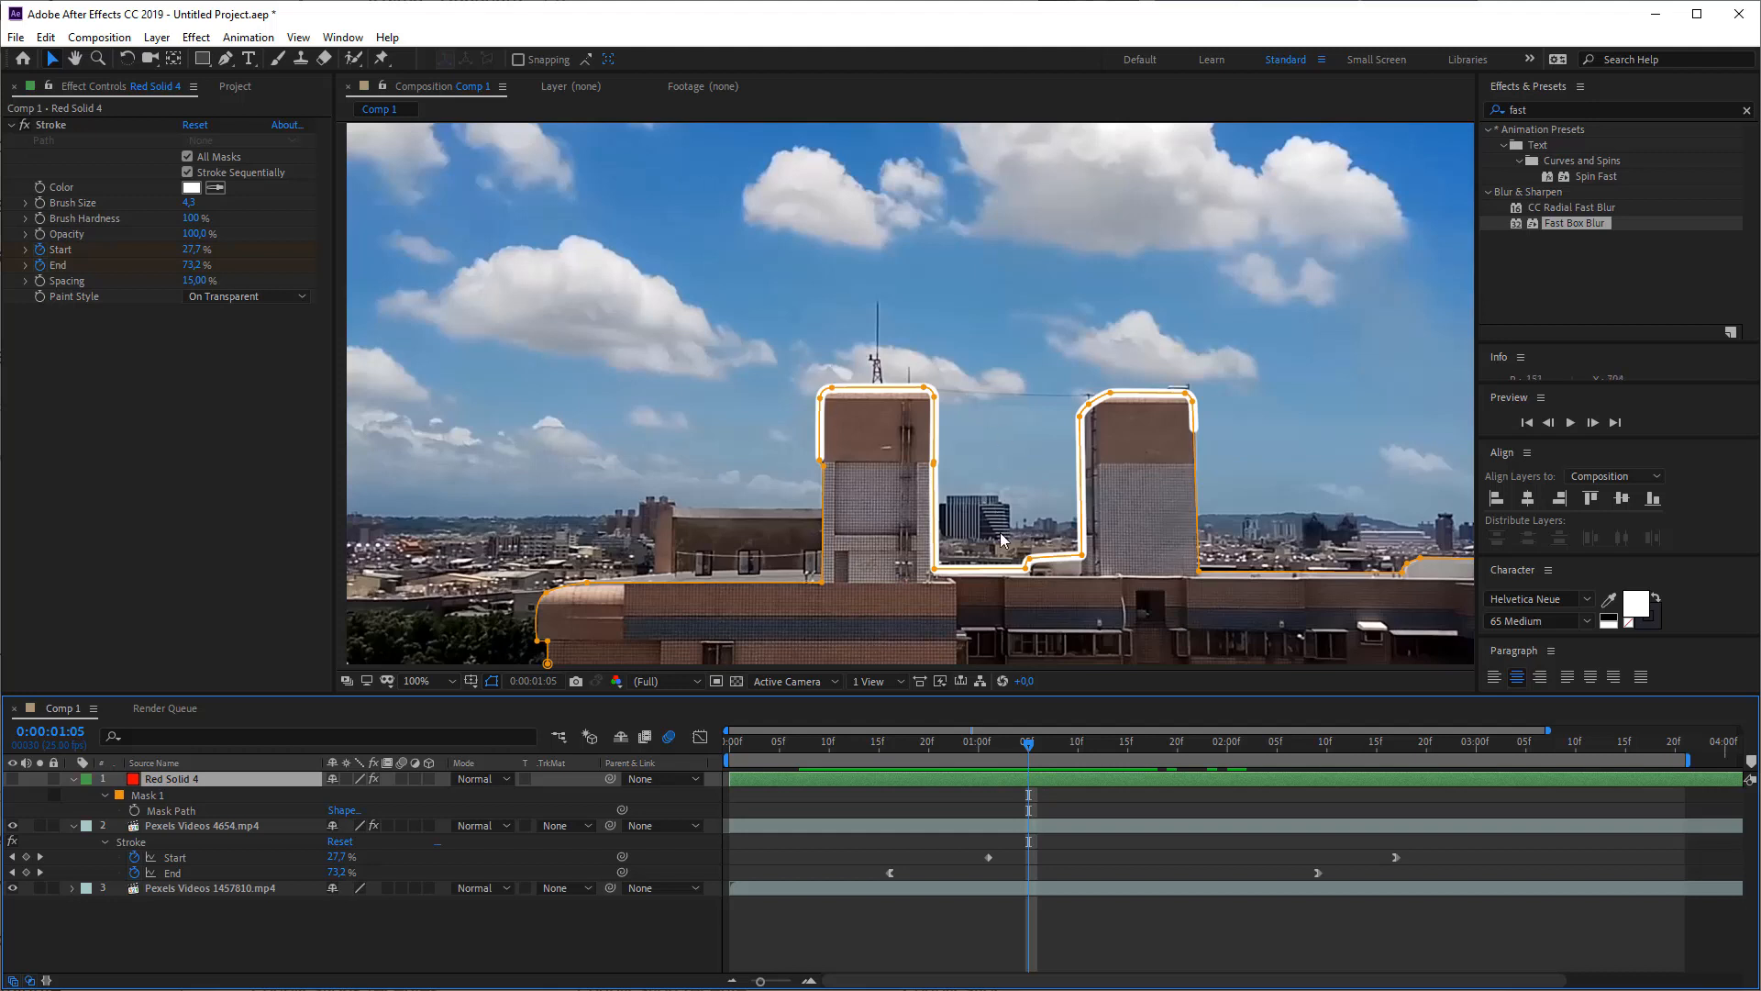
- Set the current time to 0:00:01:03 and change the Stroke brush size on Red Solid 4 to 2
mouse_move(952, 740)
left_mouse_down()
mouse_move(1108, 743)
mouse_move(1008, 740)
left_mouse_up()
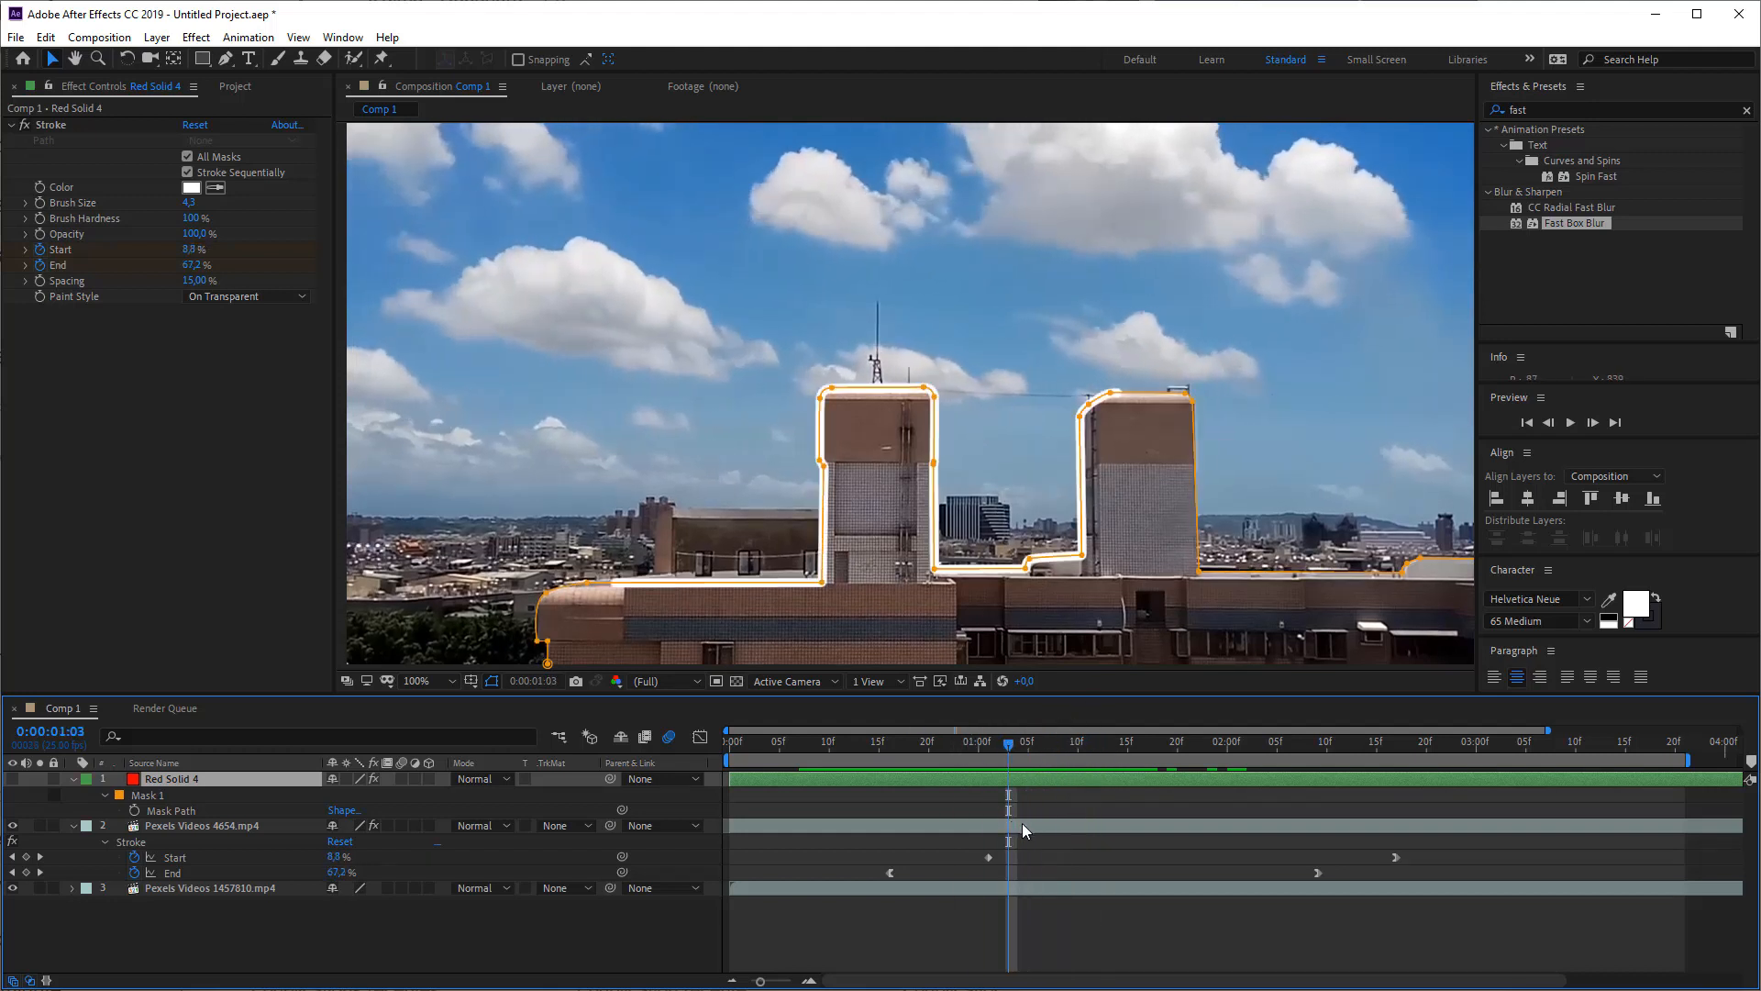
left_click(1070, 808)
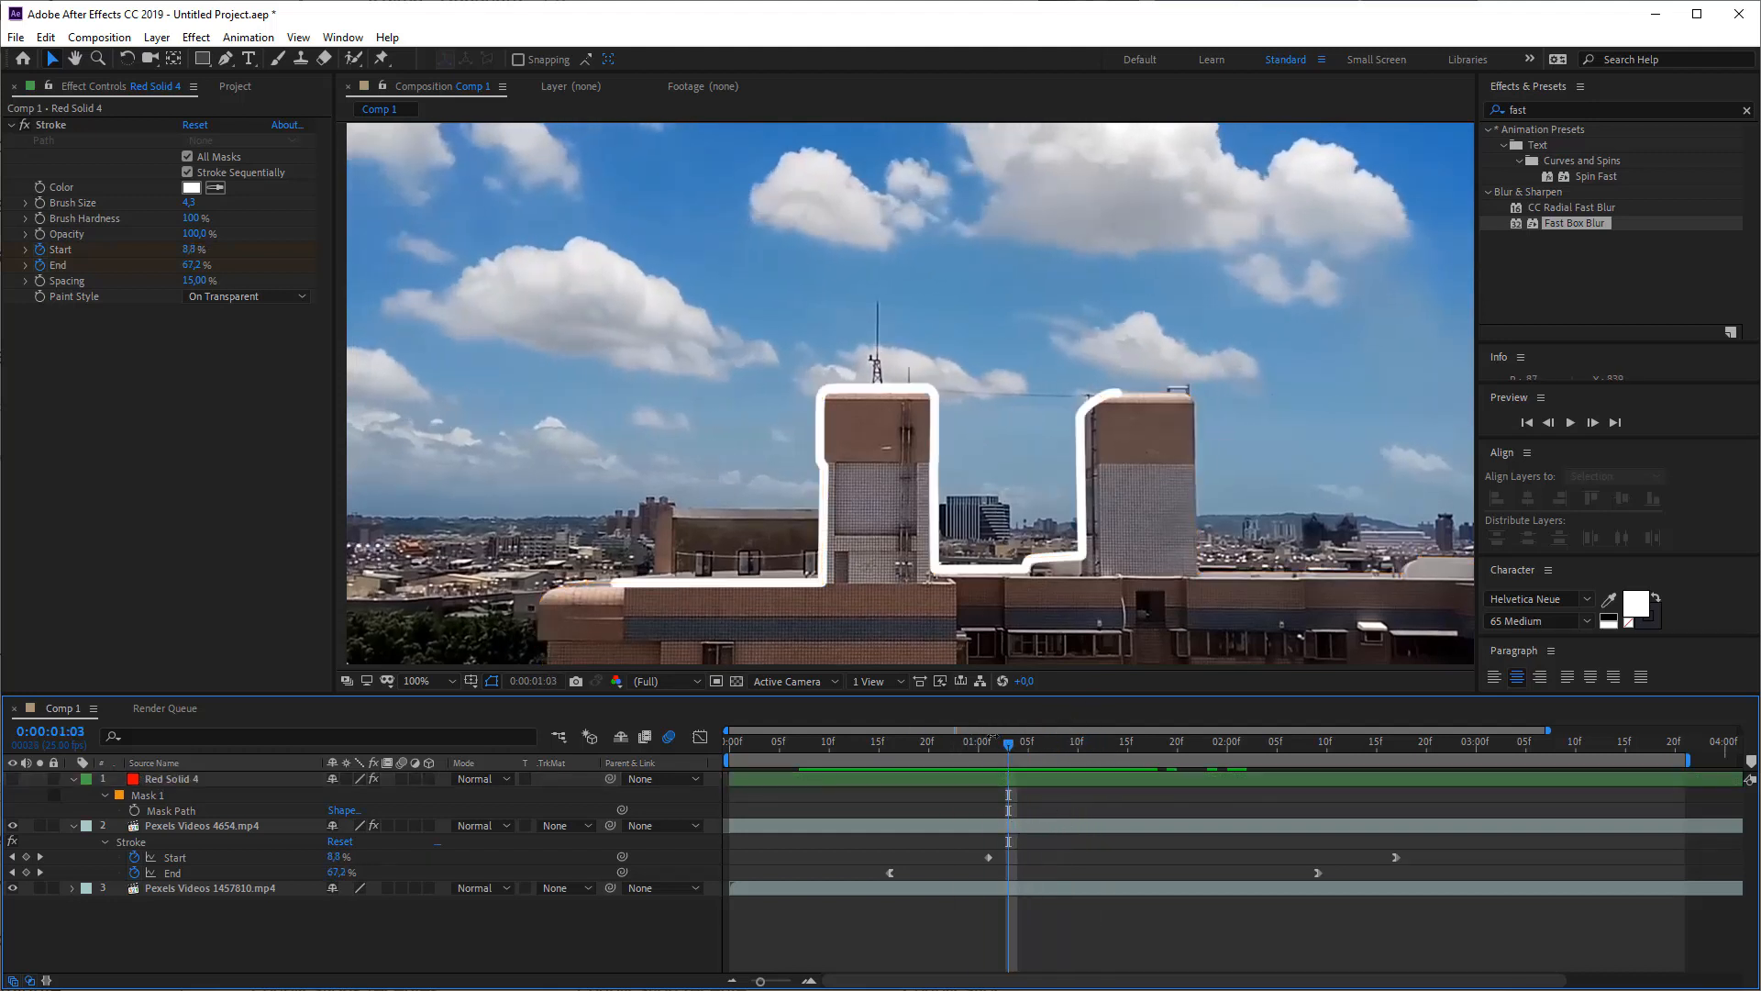
left_click(898, 784)
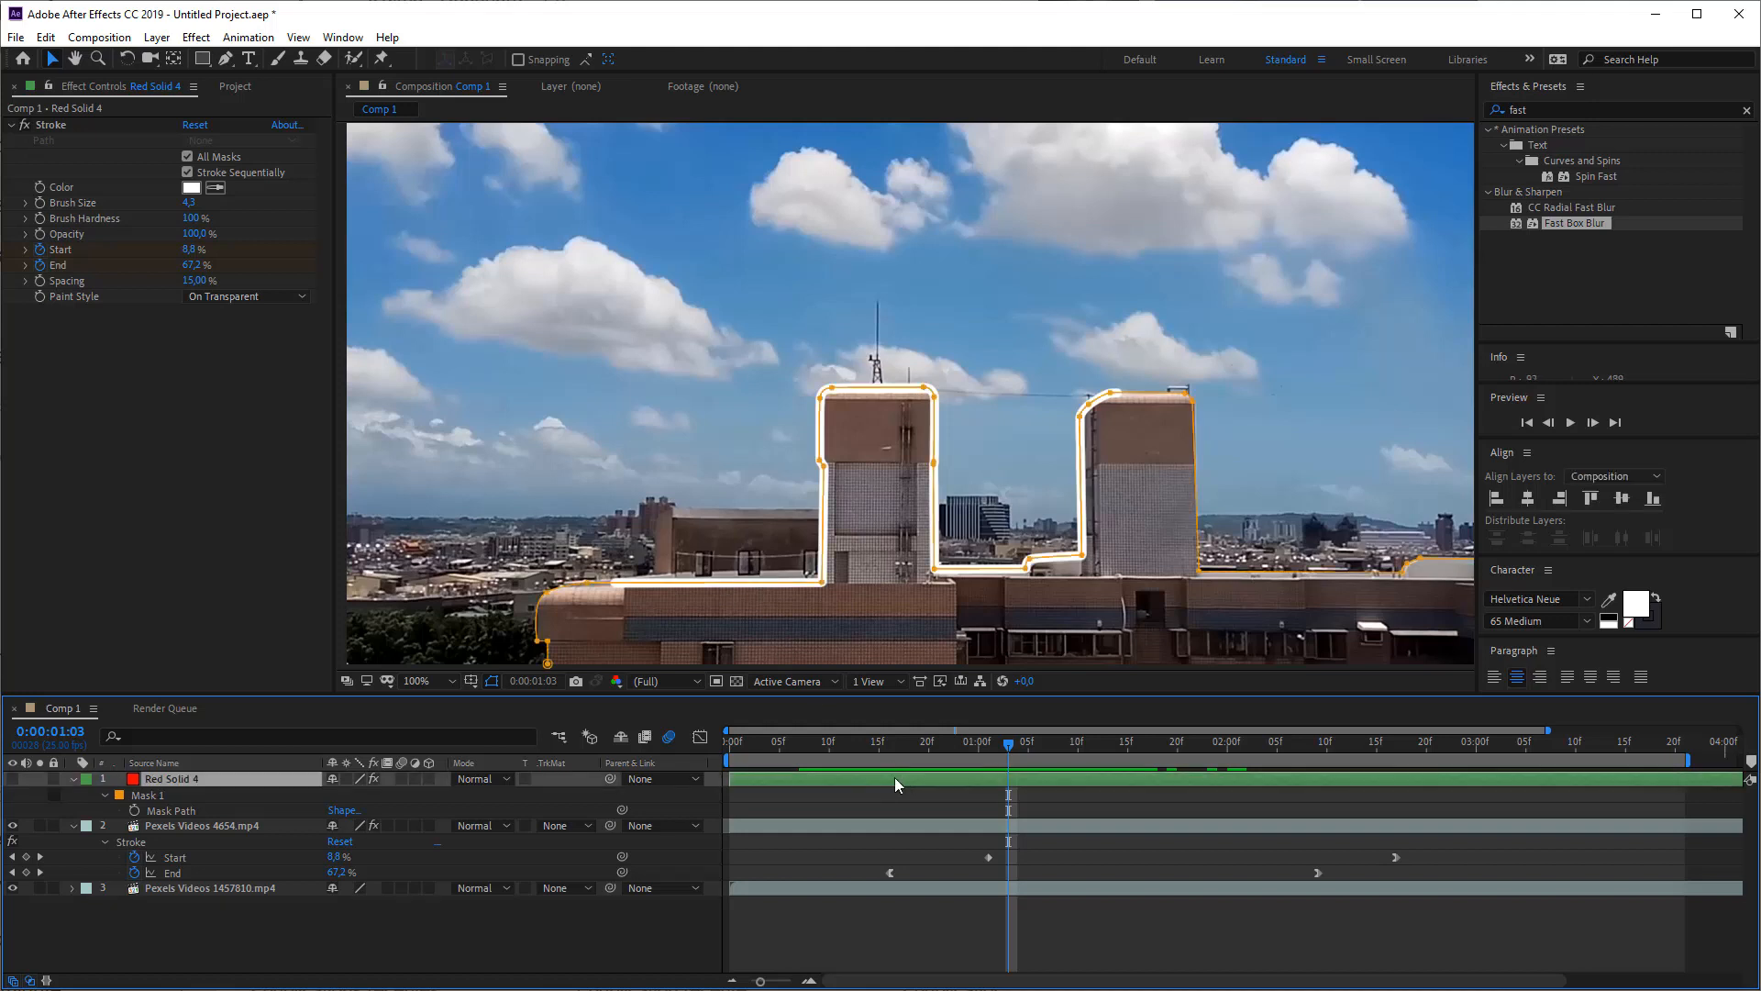
left_click(193, 202)
type("2")
key("Return")
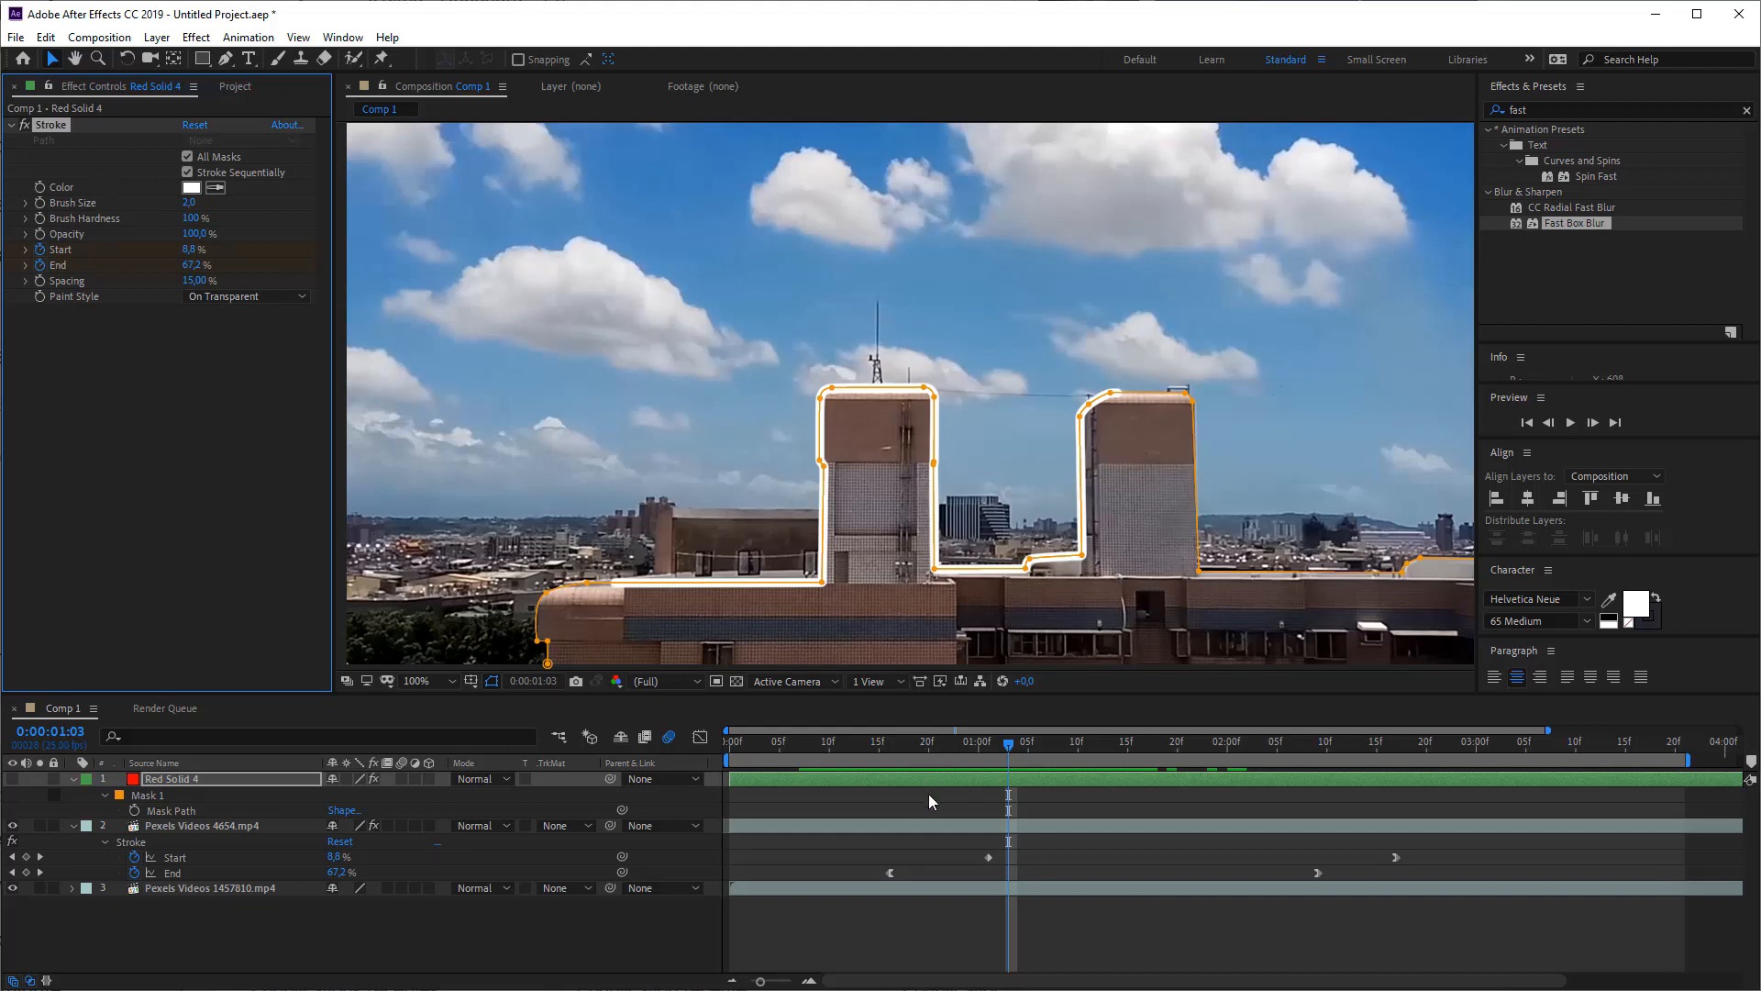
left_click(900, 777)
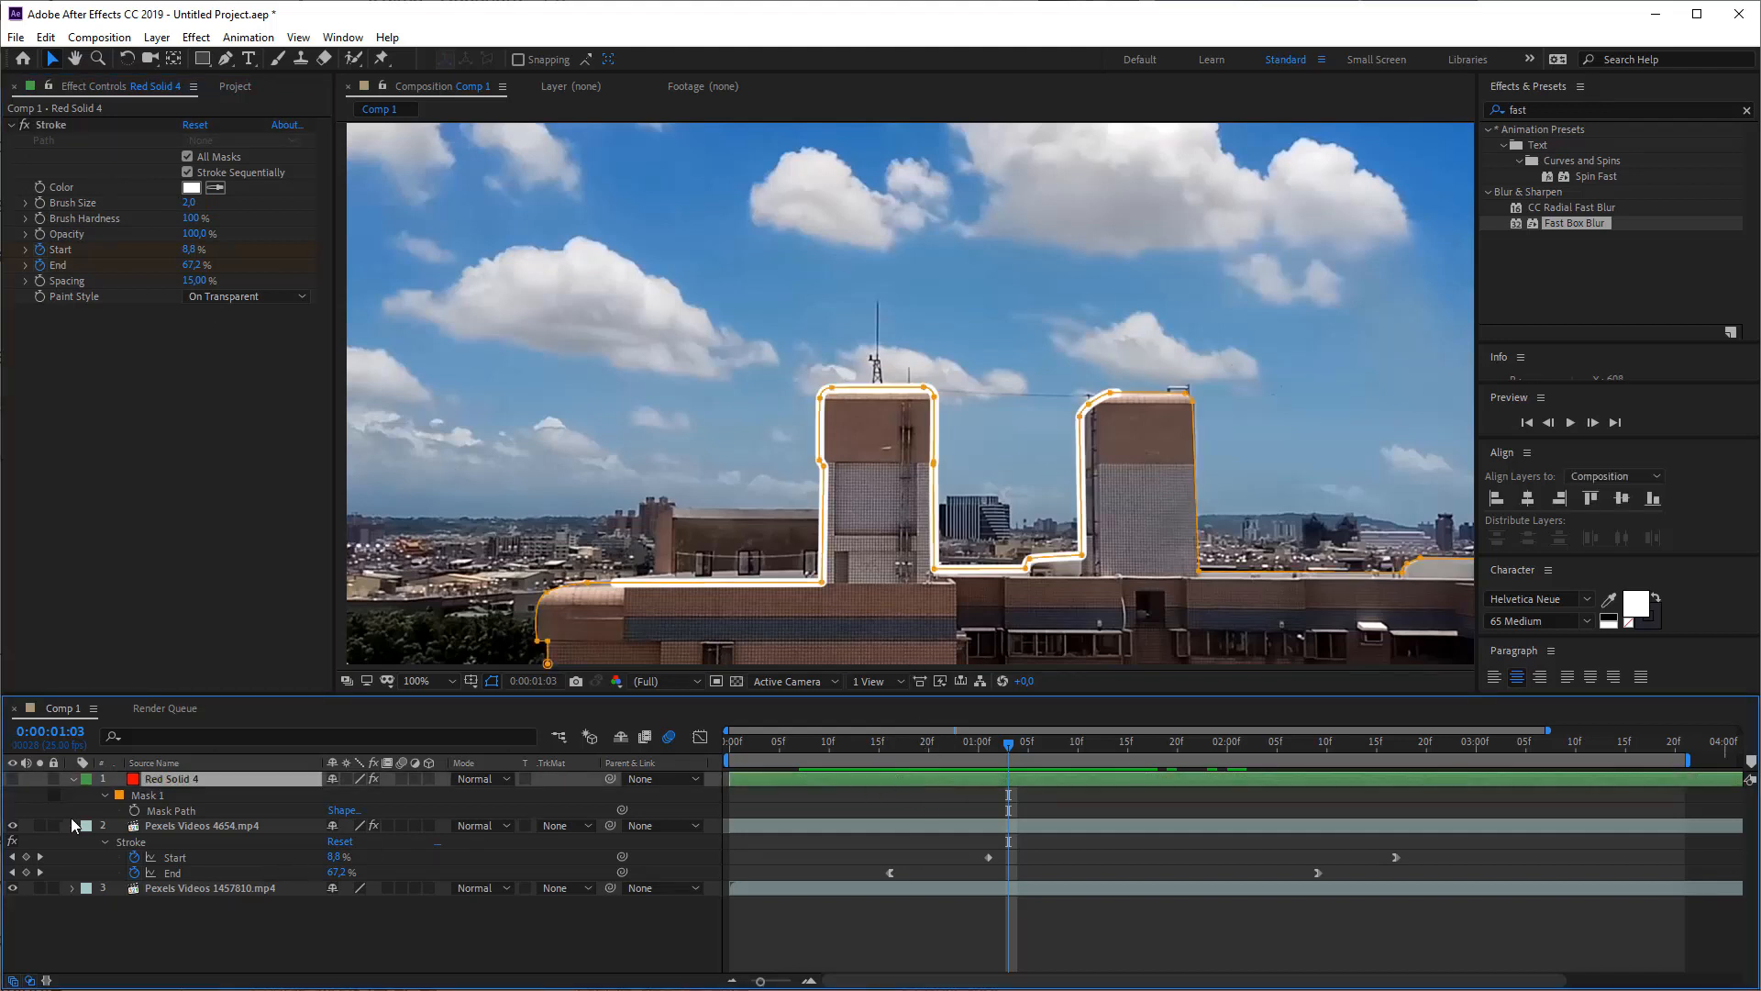
- Set the Stroke brush size on the Pexels Videos 4654.mp4 layer to 2 and preview the animation
left_click(174, 824)
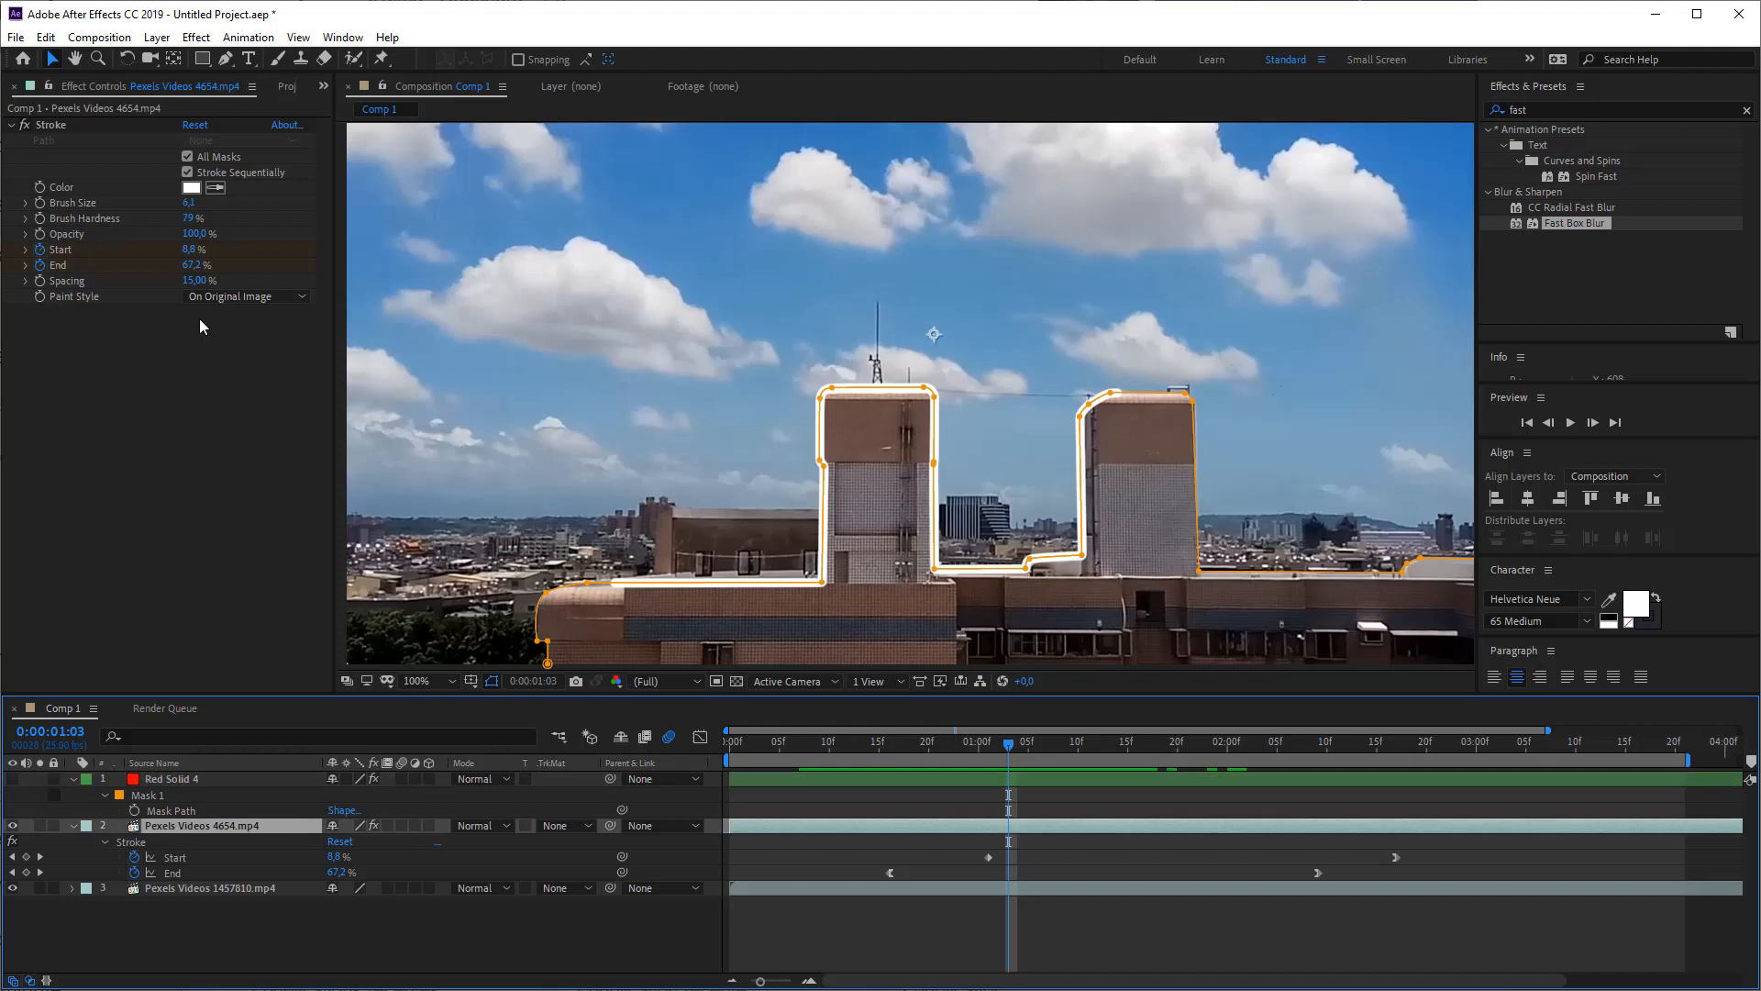
left_click(189, 204)
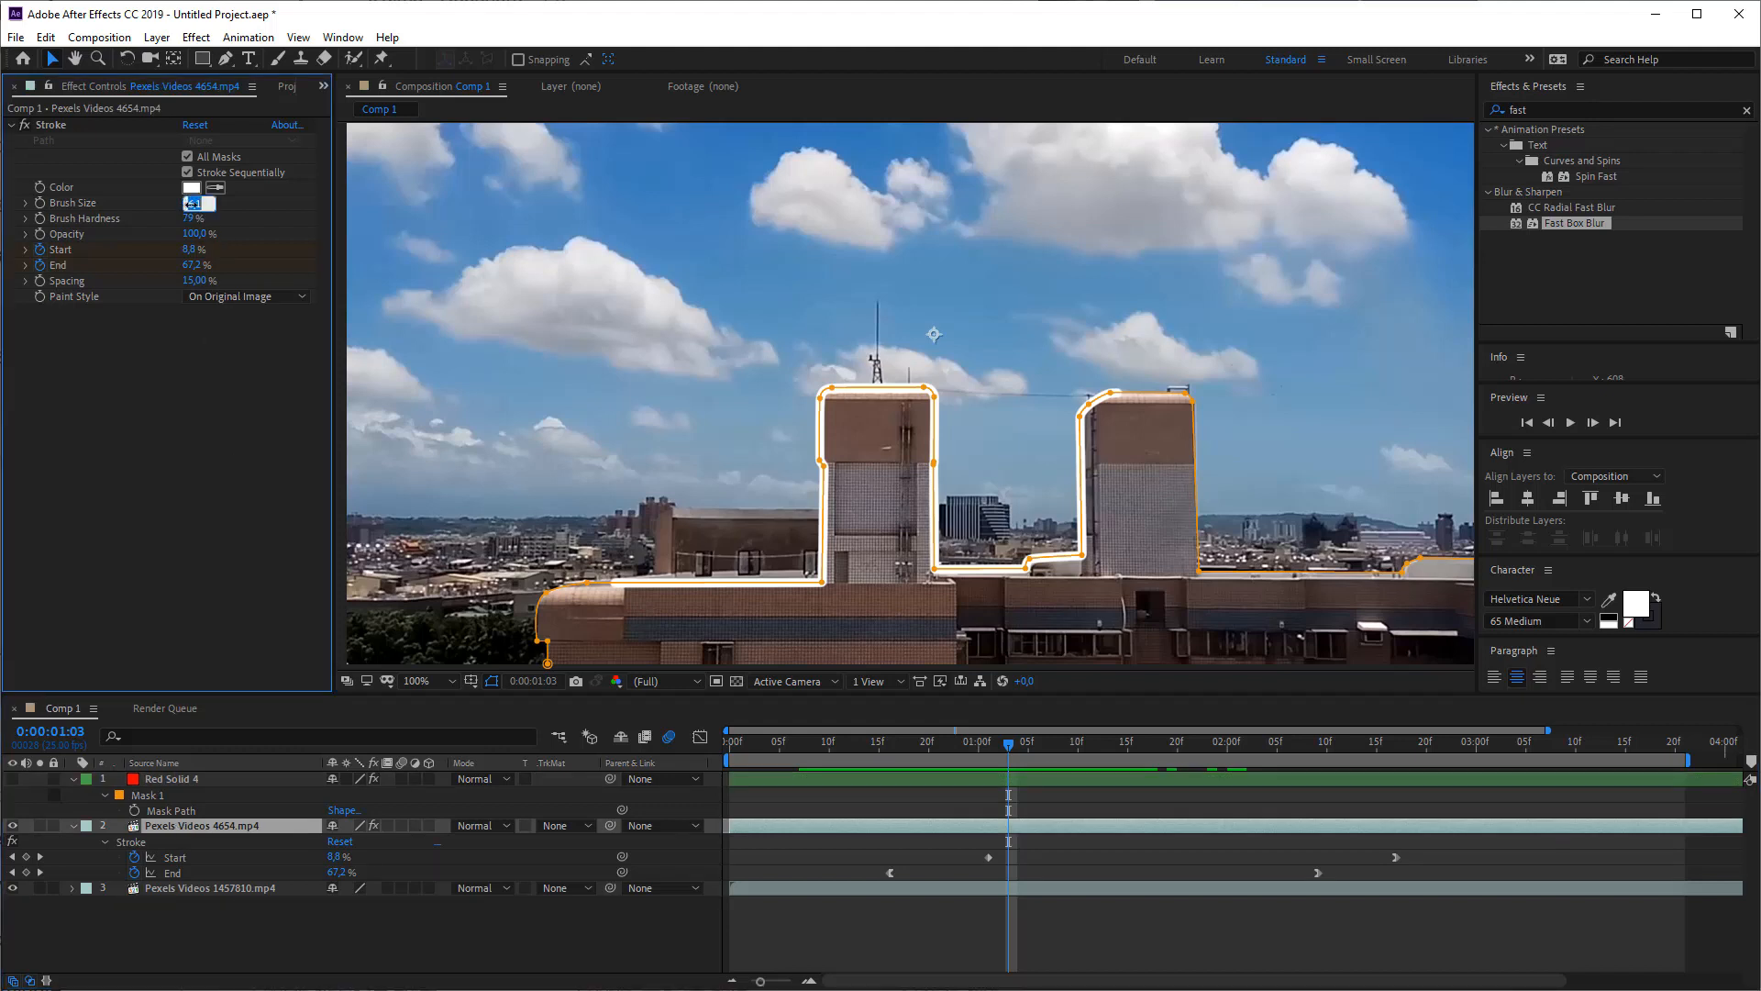
type("2")
key("Return")
left_click(1058, 862)
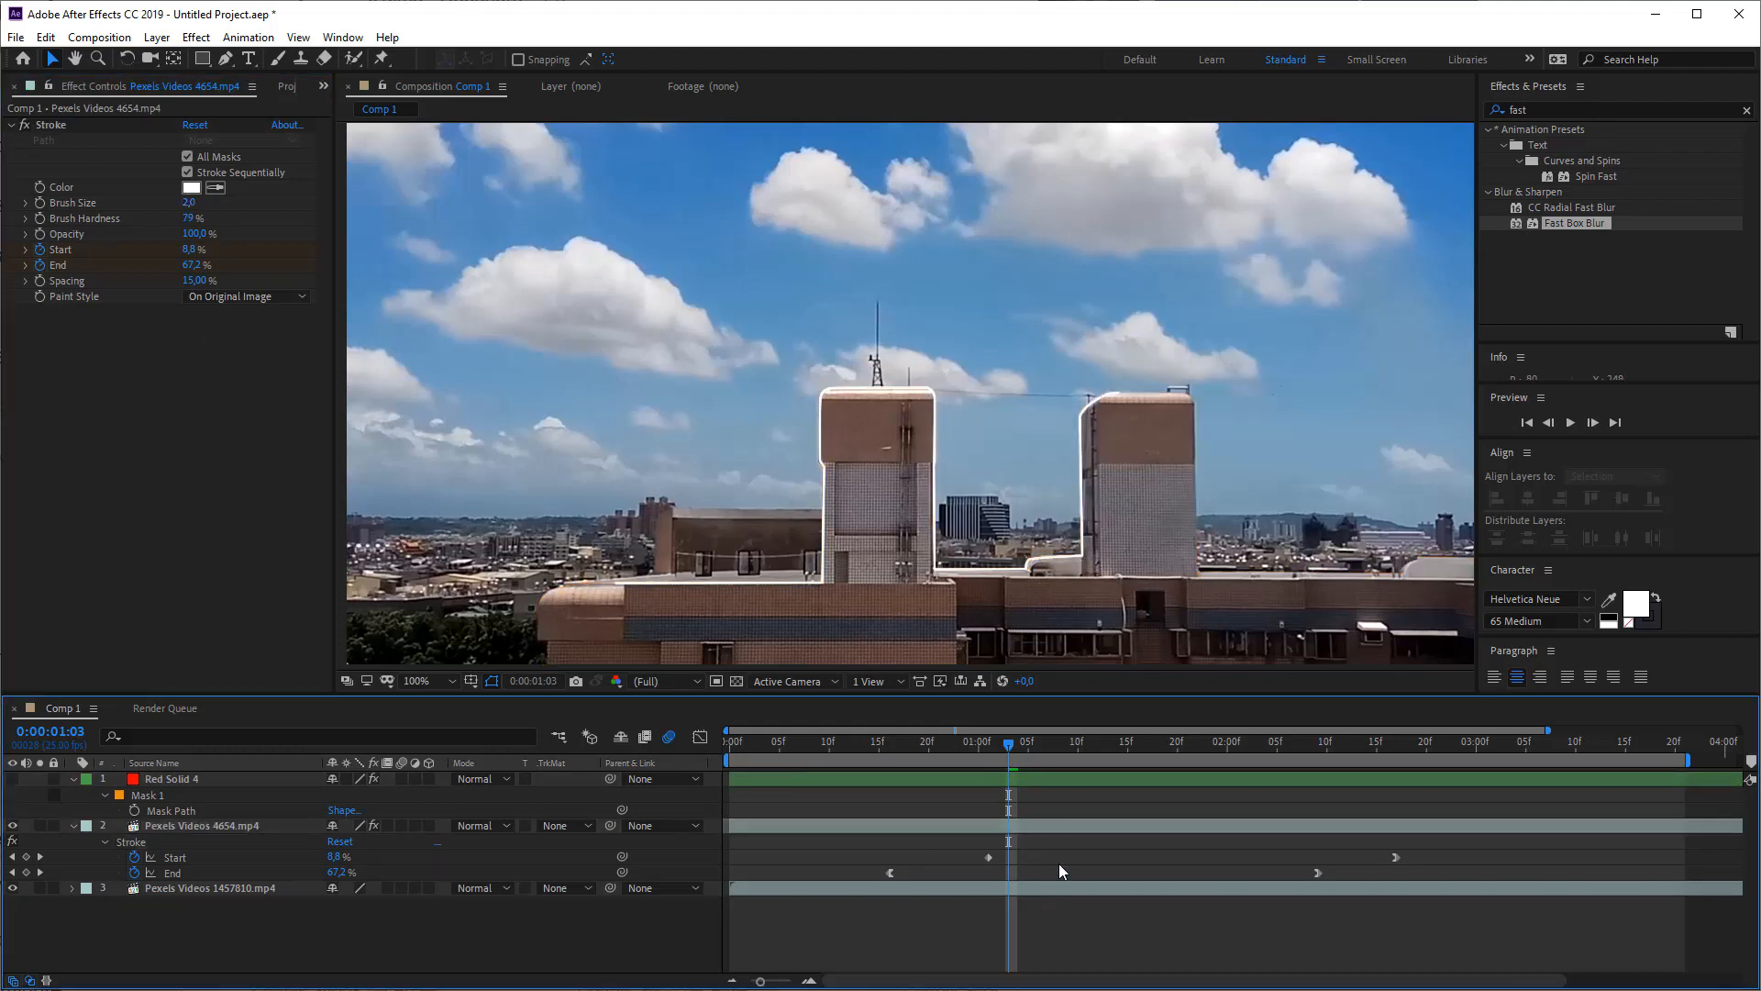
key("space")
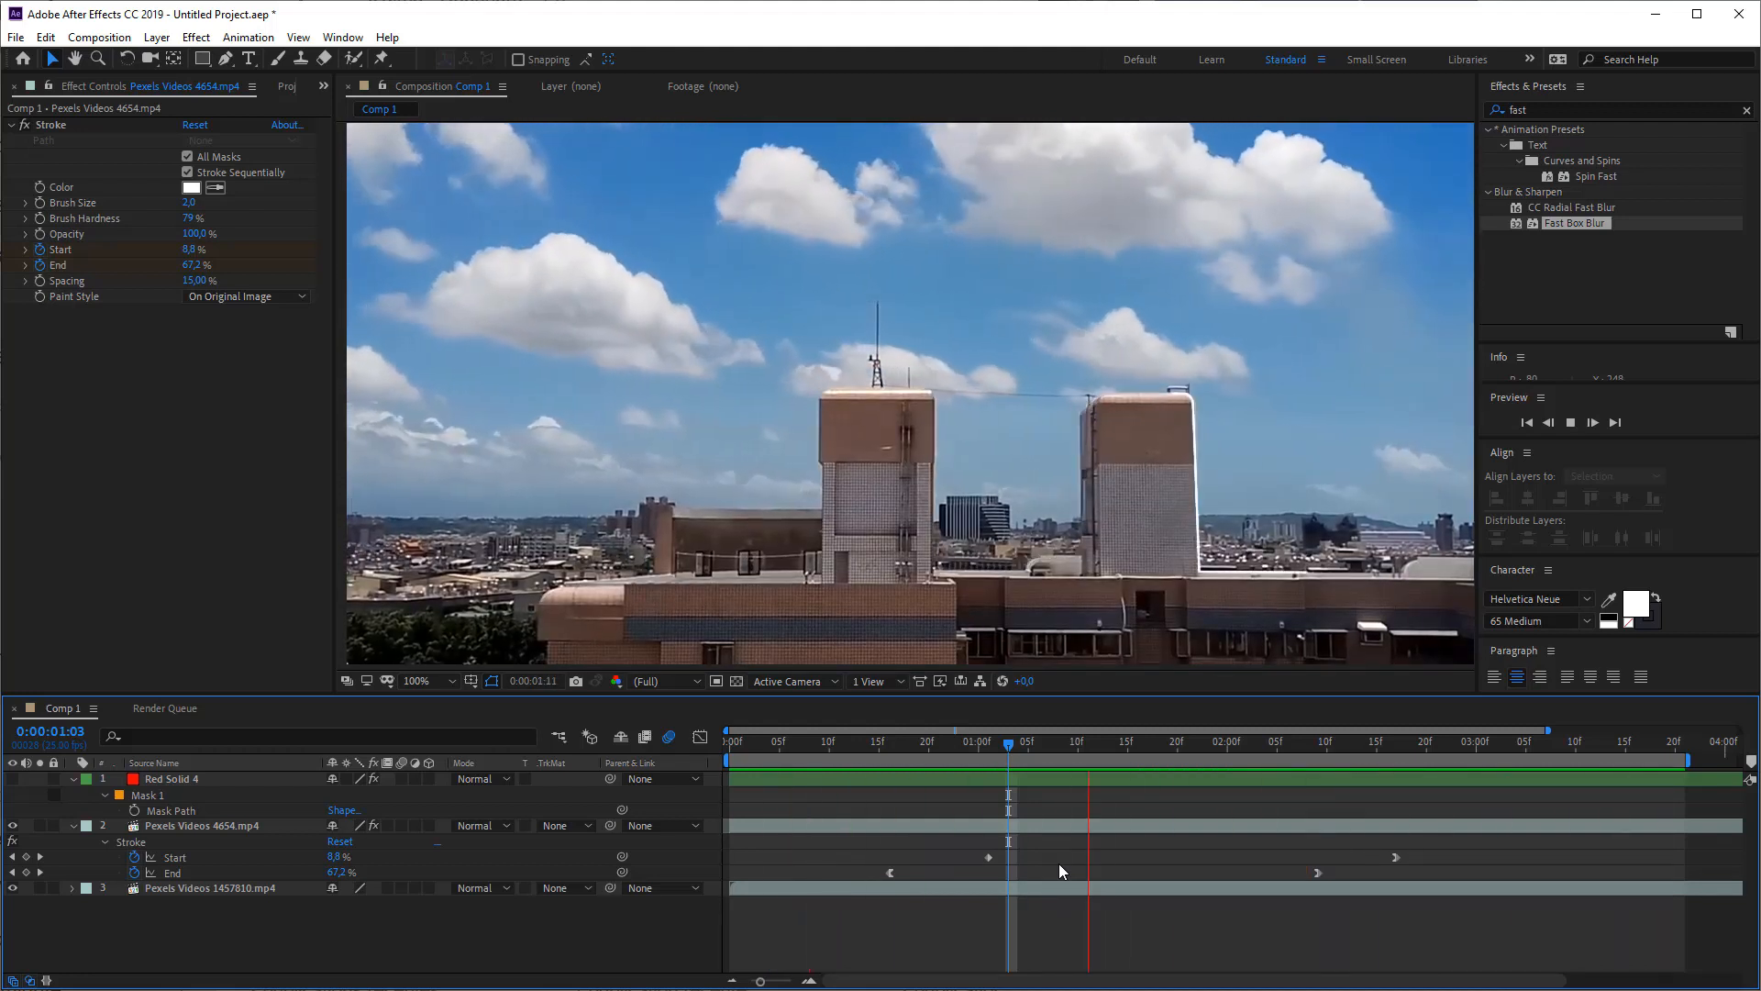
key("space")
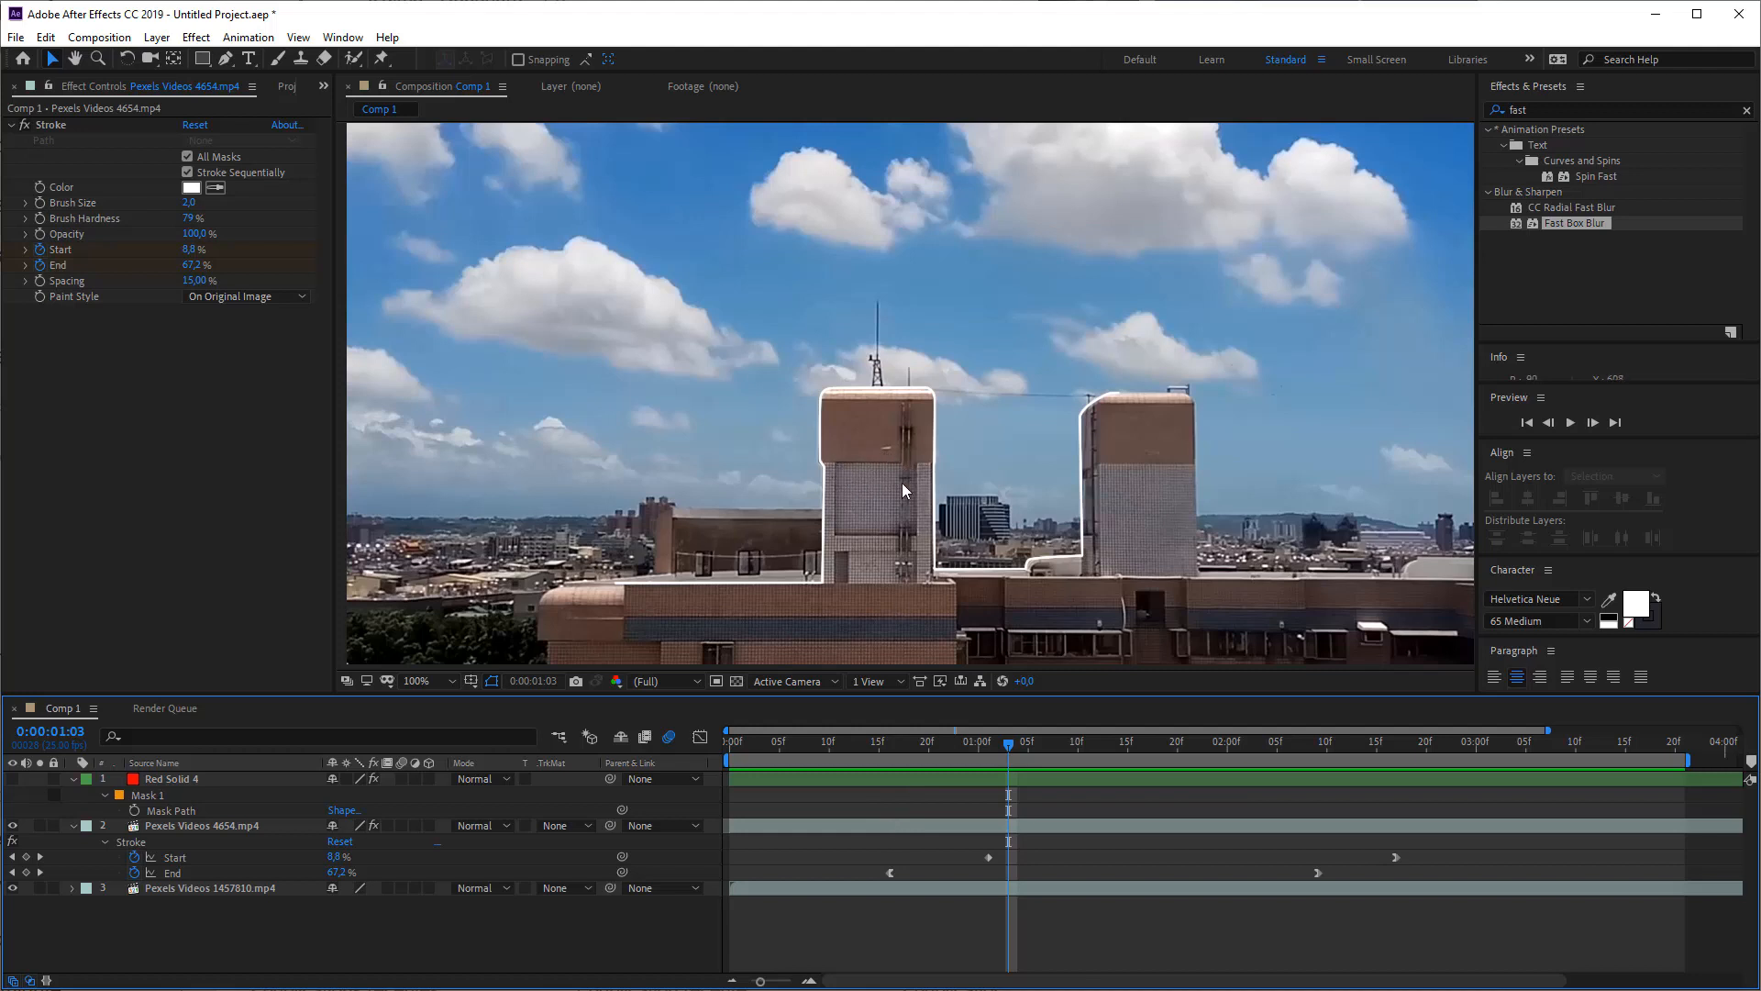
- Draw a rectangular mask on the Pexels Videos 4654.mp4 layer over the tiled wall of the building's left tower
left_click(889, 825)
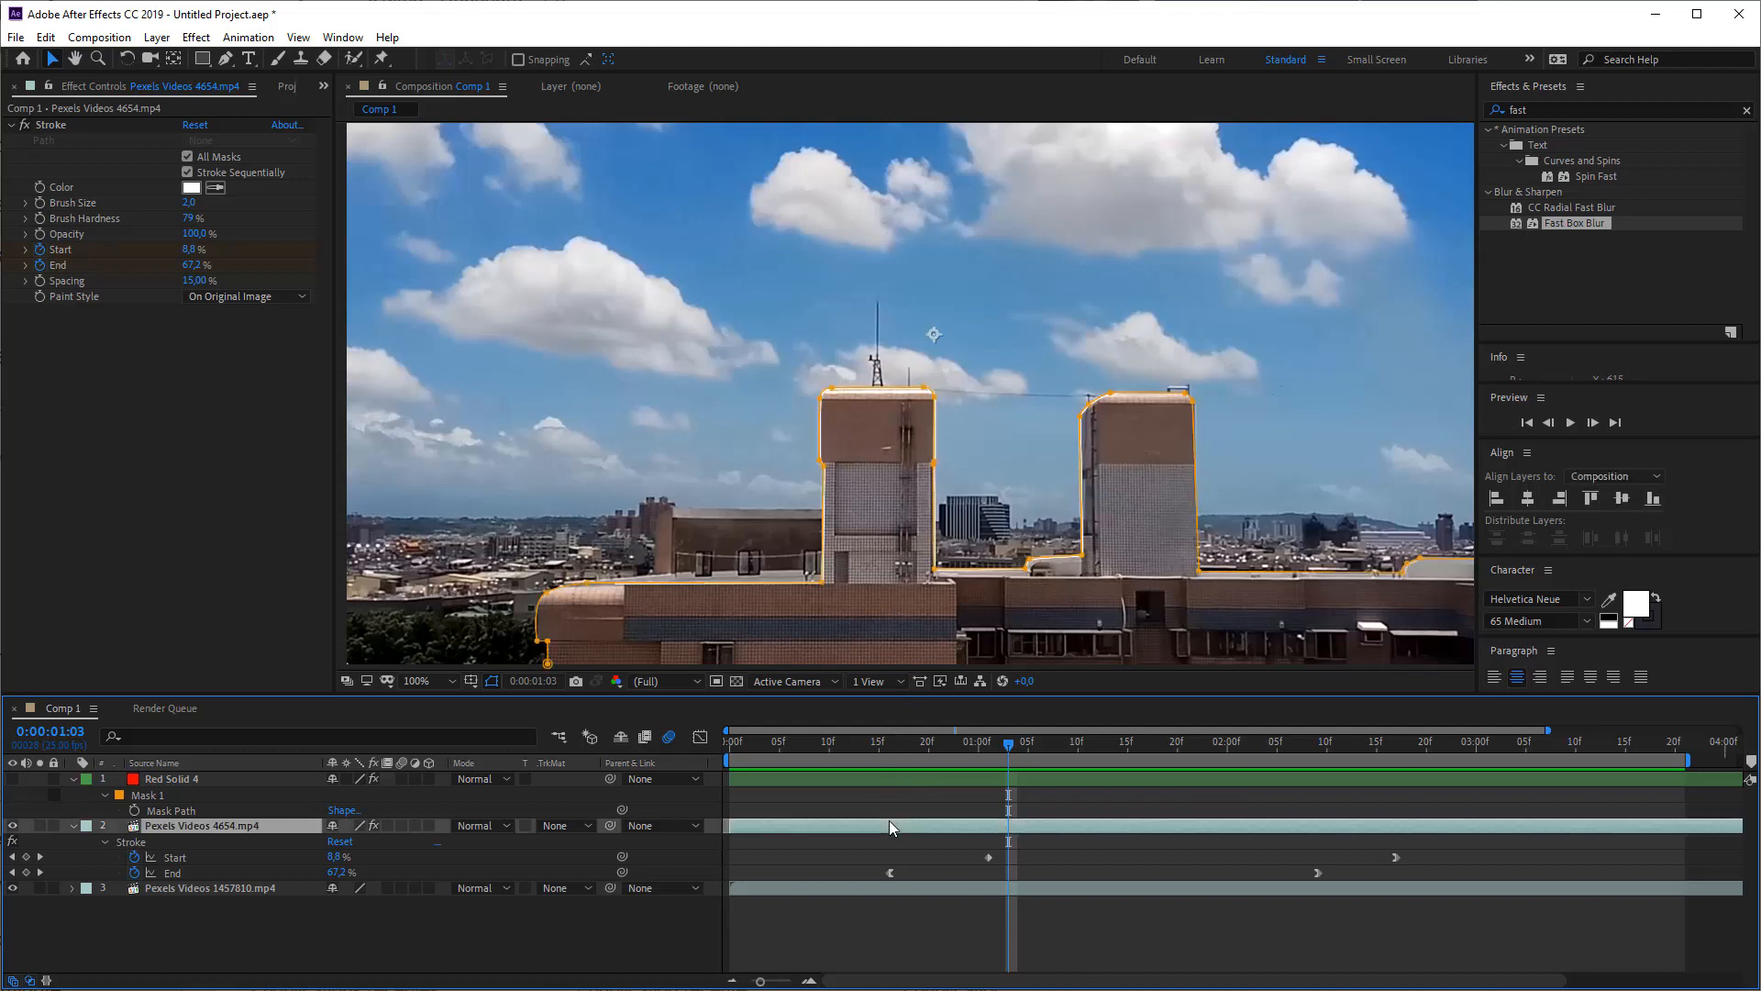
left_click(202, 58)
key("period")
left_click_drag(816, 538, 822, 412)
left_click_drag(740, 351, 906, 500)
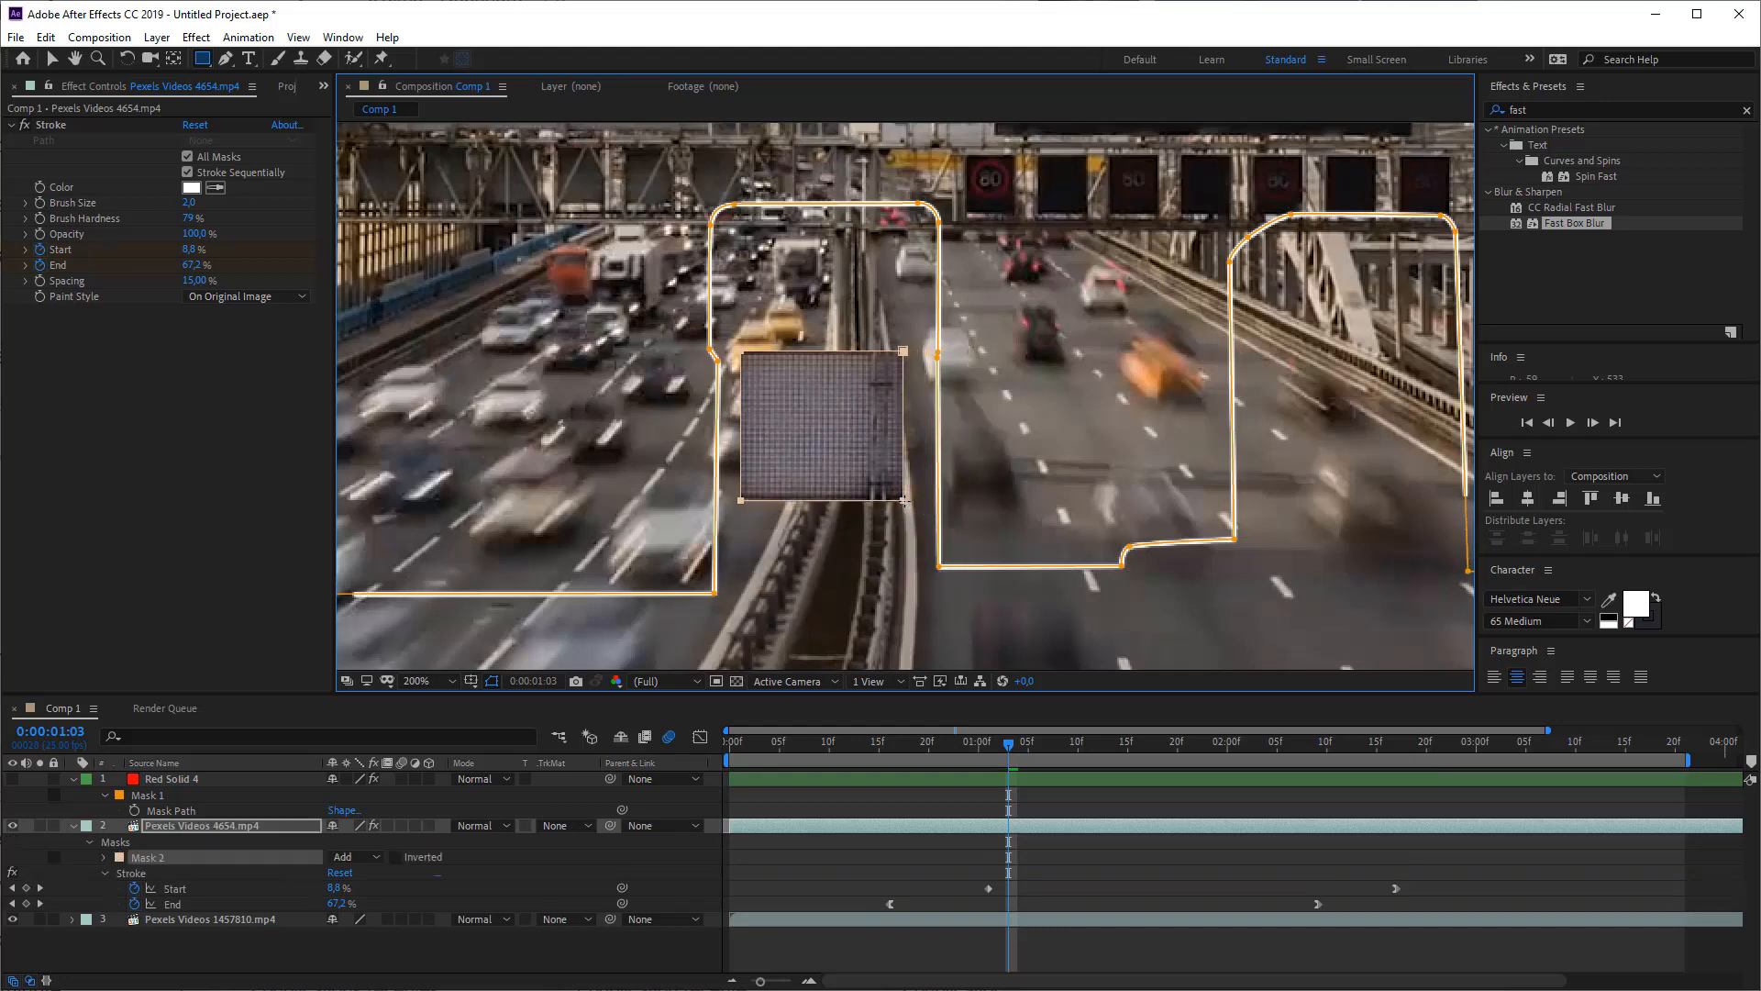
- Disable All Masks in the Stroke effect of Pexels Videos 4654.mp4 and set its path to Mask 1
left_click(824, 832)
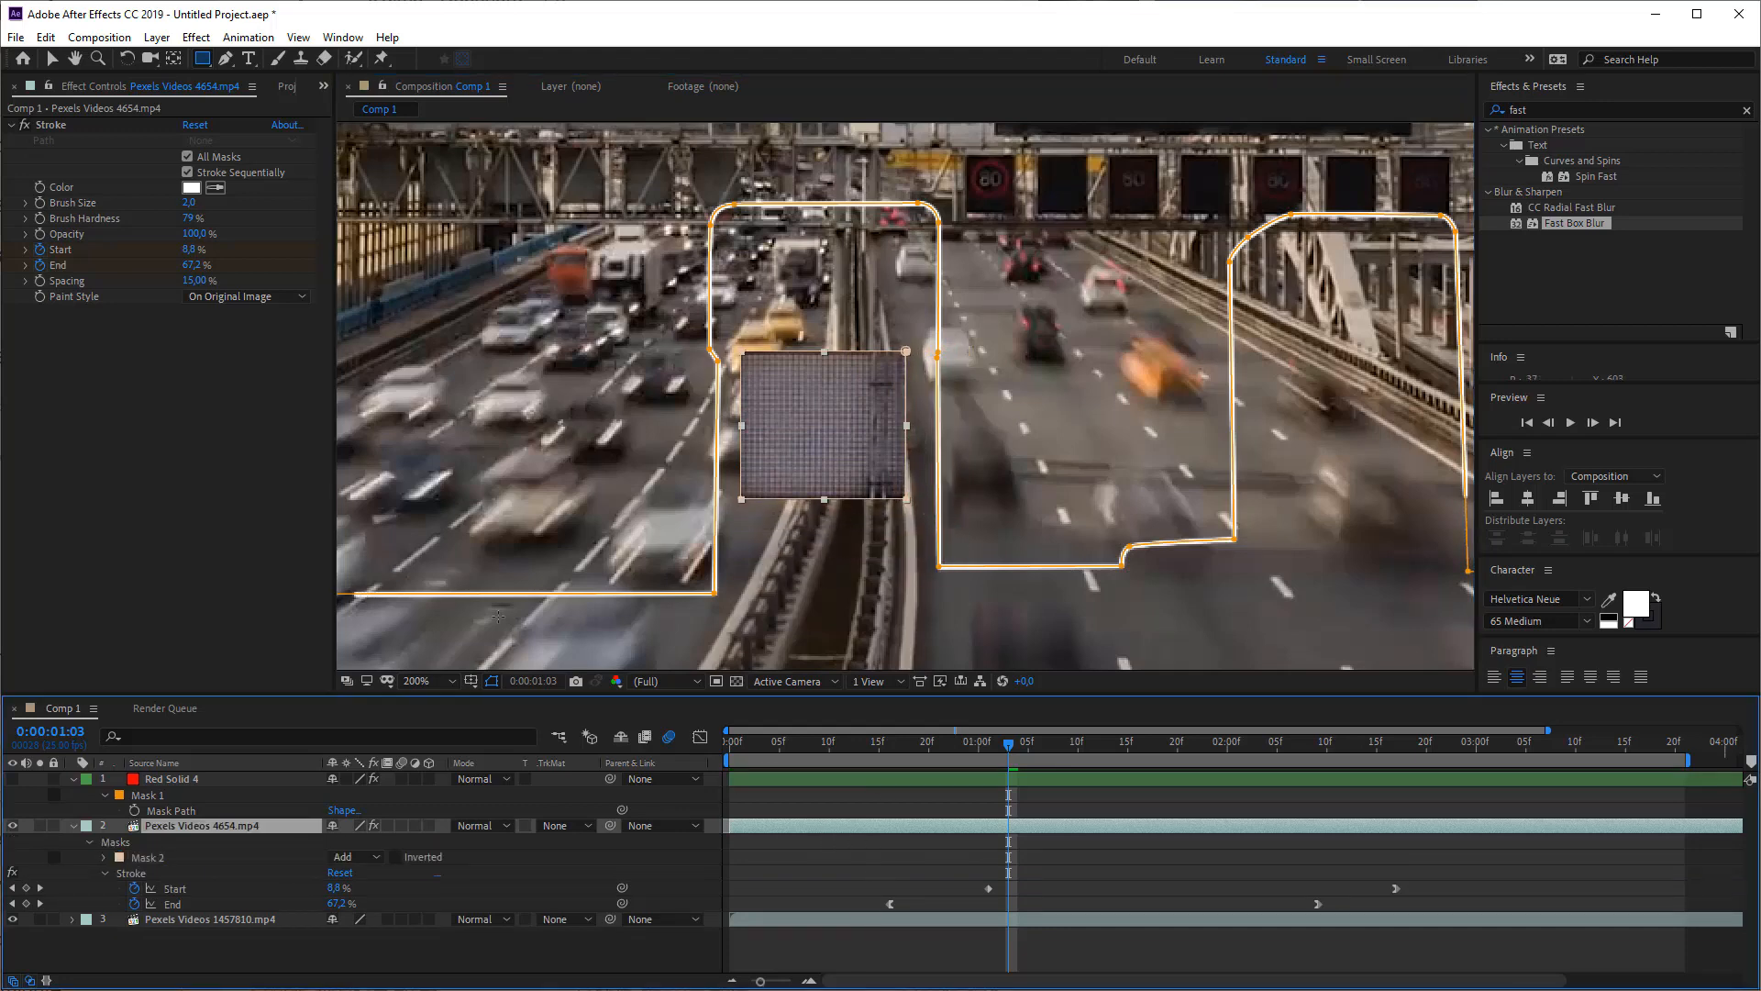
left_click(52, 131)
left_click(188, 158)
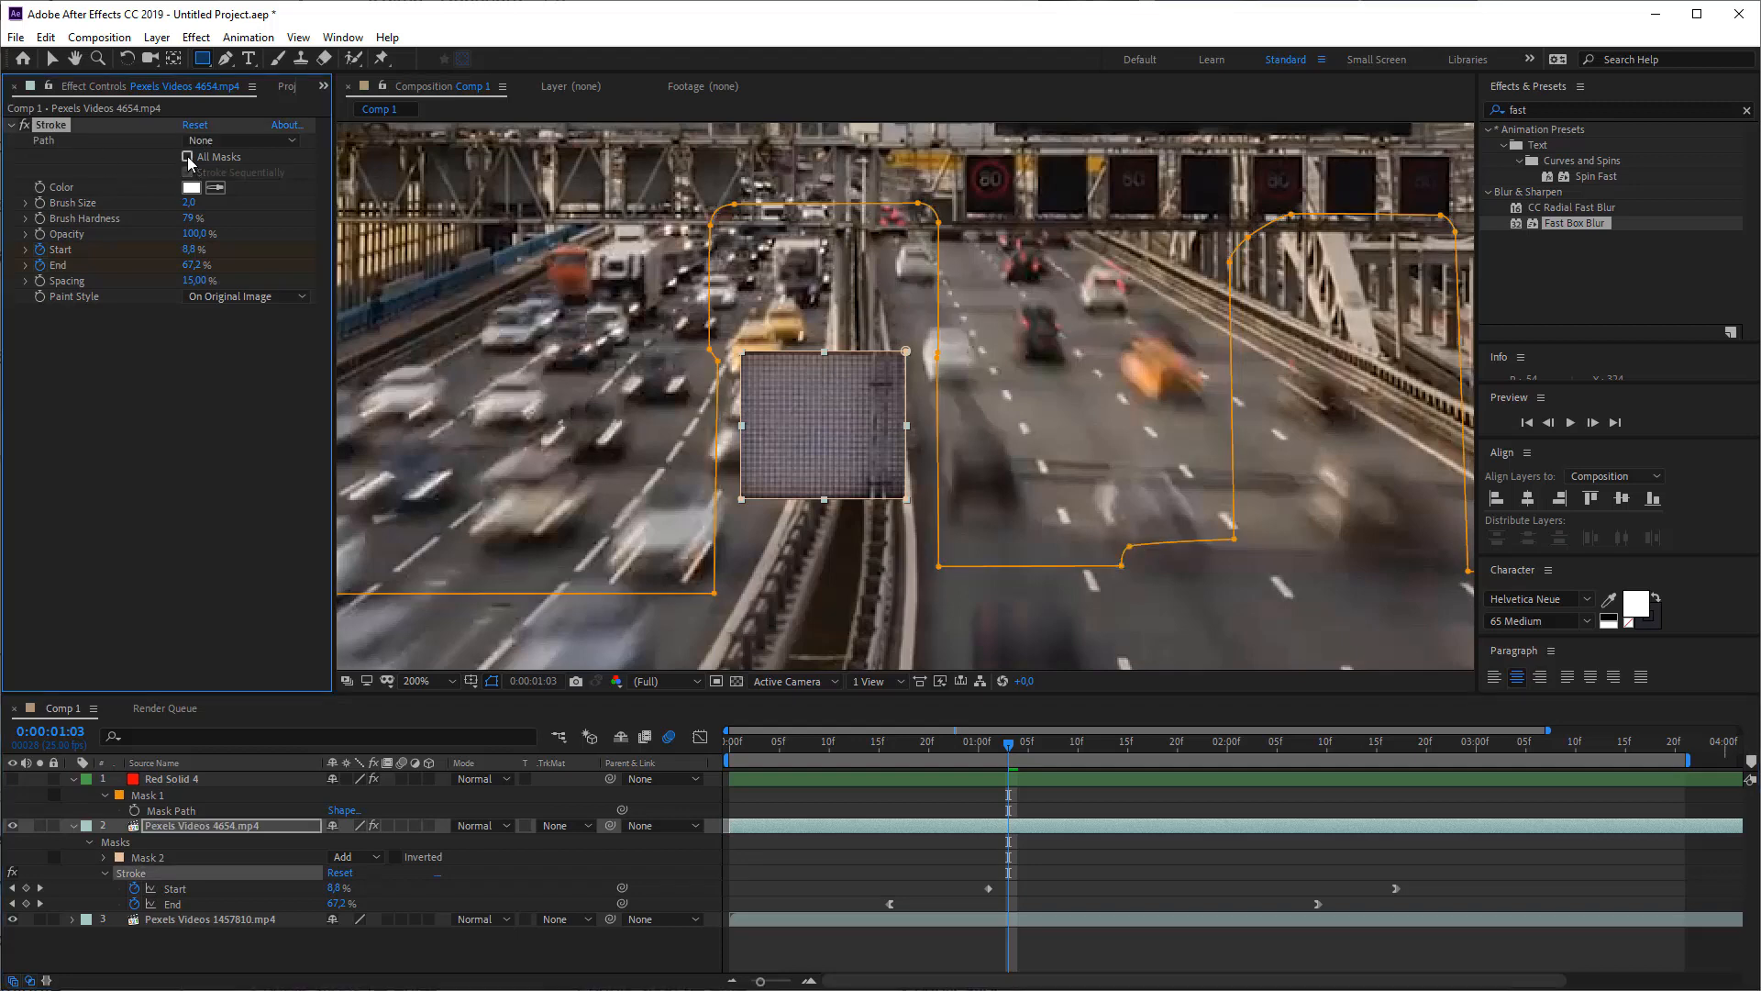
left_click(216, 141)
left_click(218, 188)
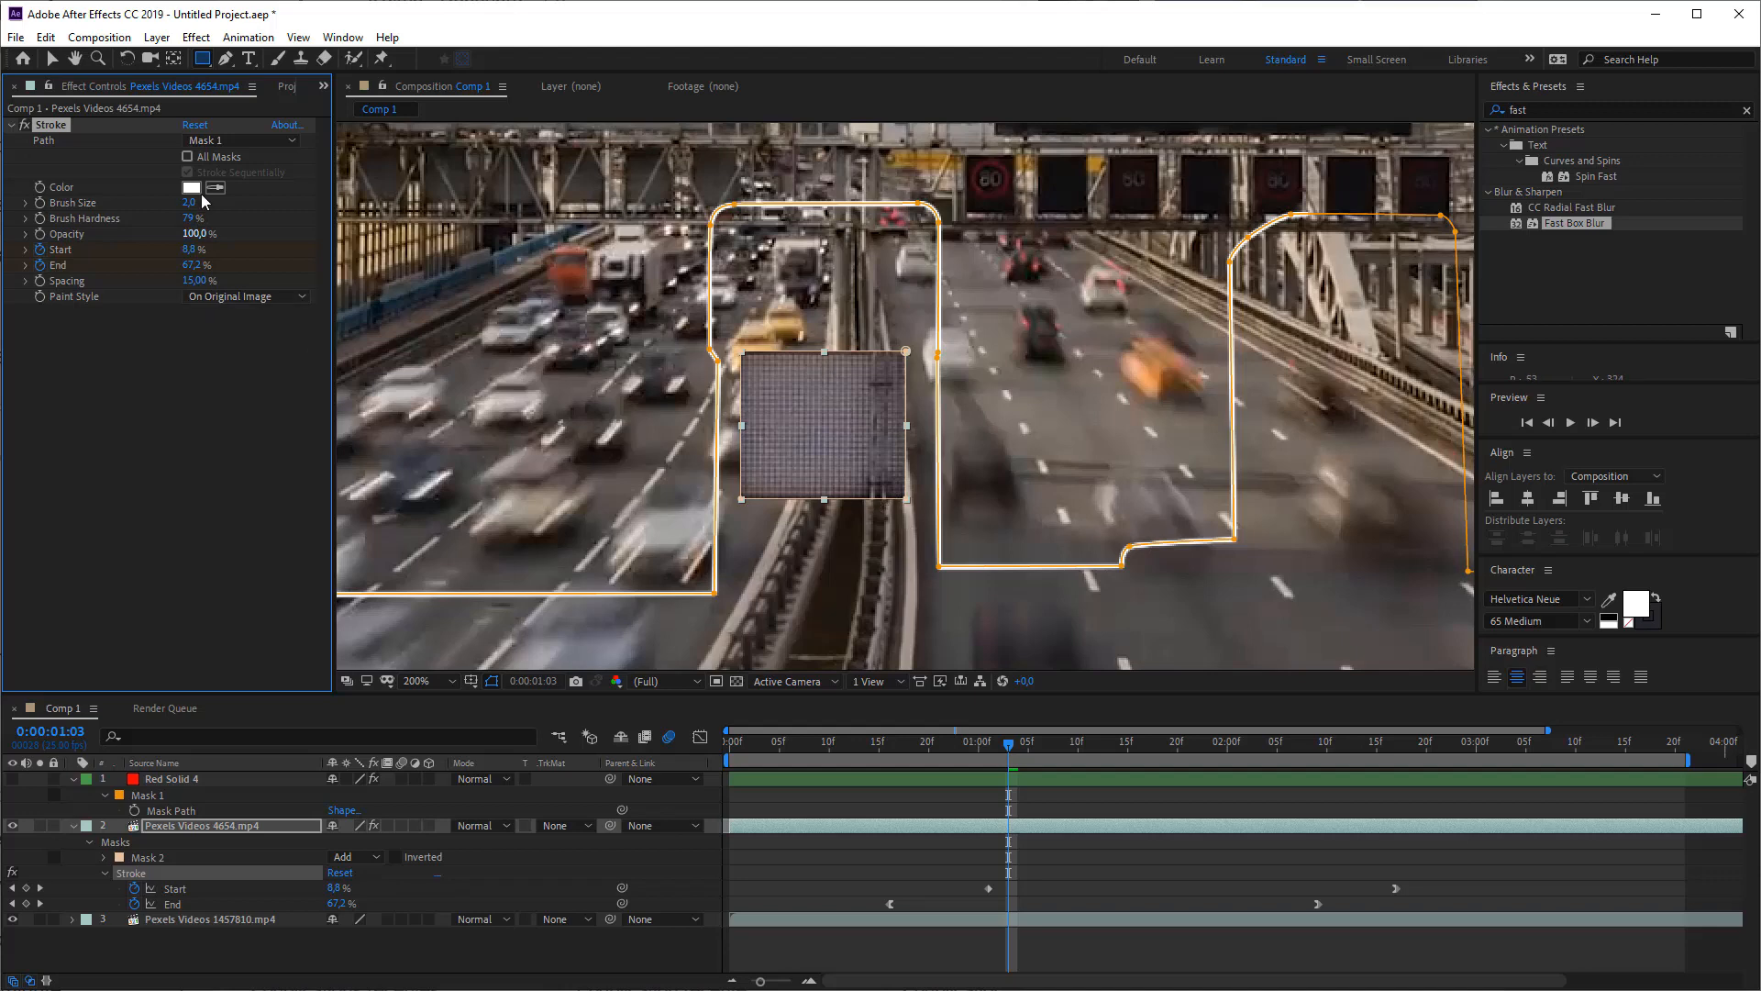
- Reveal the masks of Pexels Videos 4654.mp4 and set the mode of Mask 2 to None after trying Subtract
left_click(805, 826)
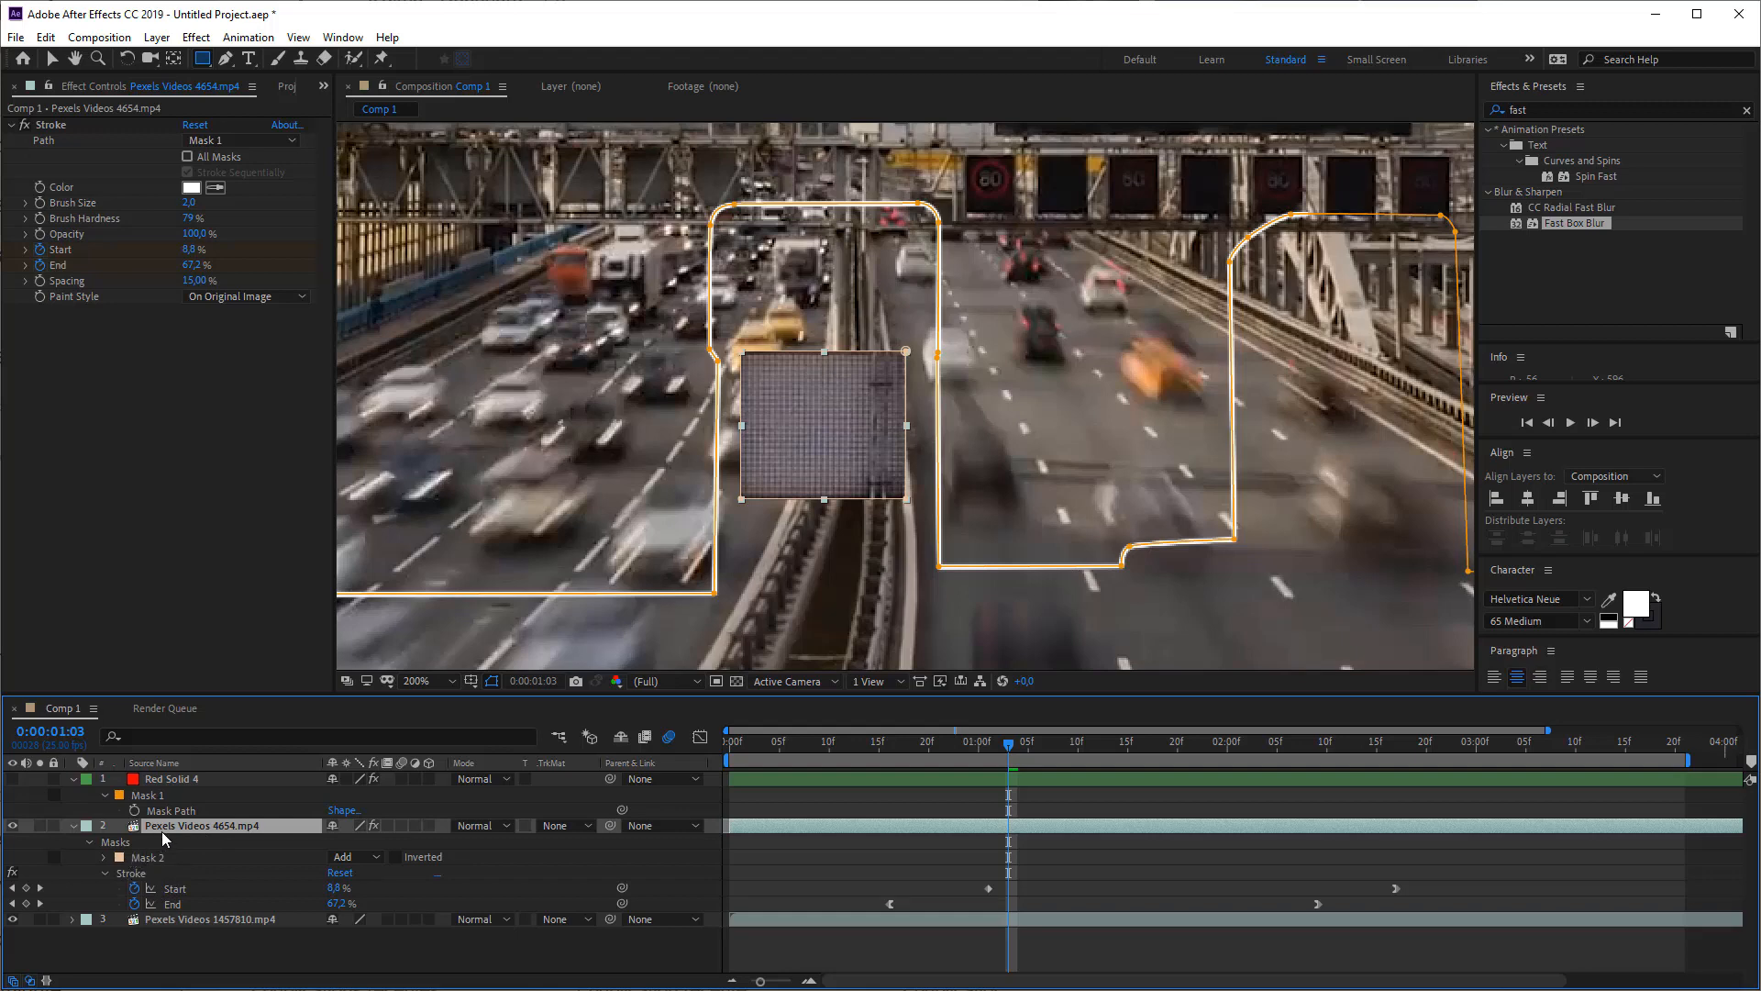
key("m")
left_click(151, 873)
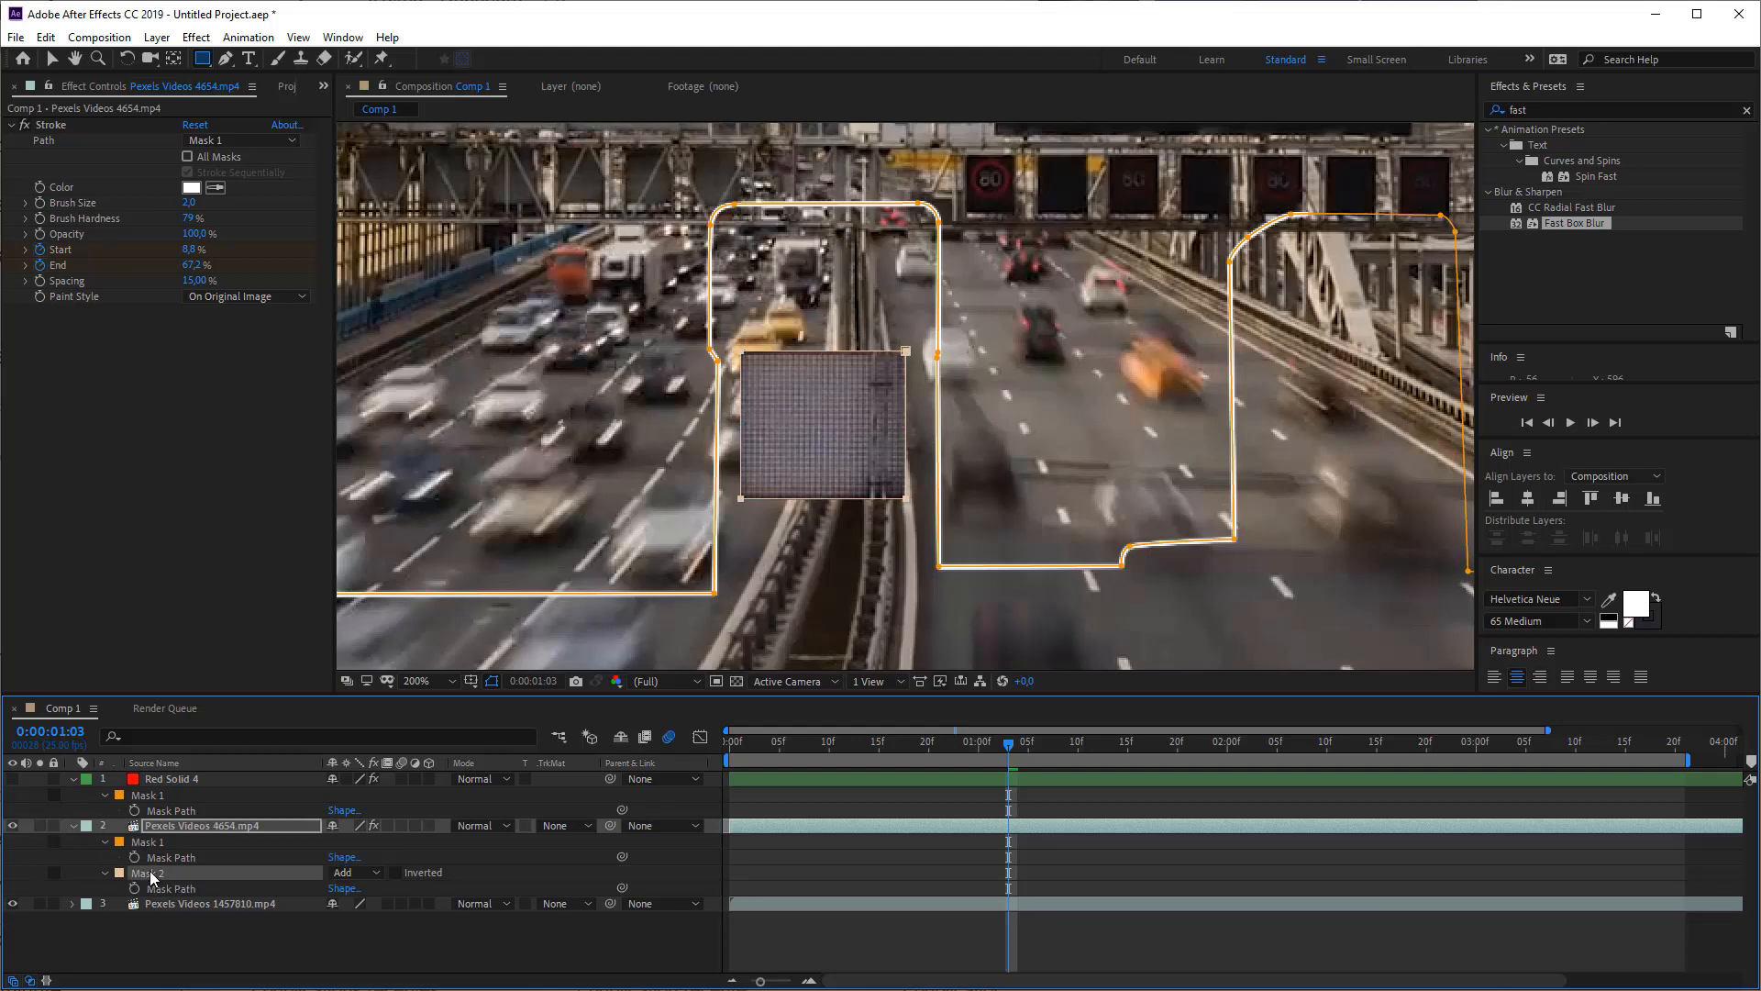
left_click(355, 874)
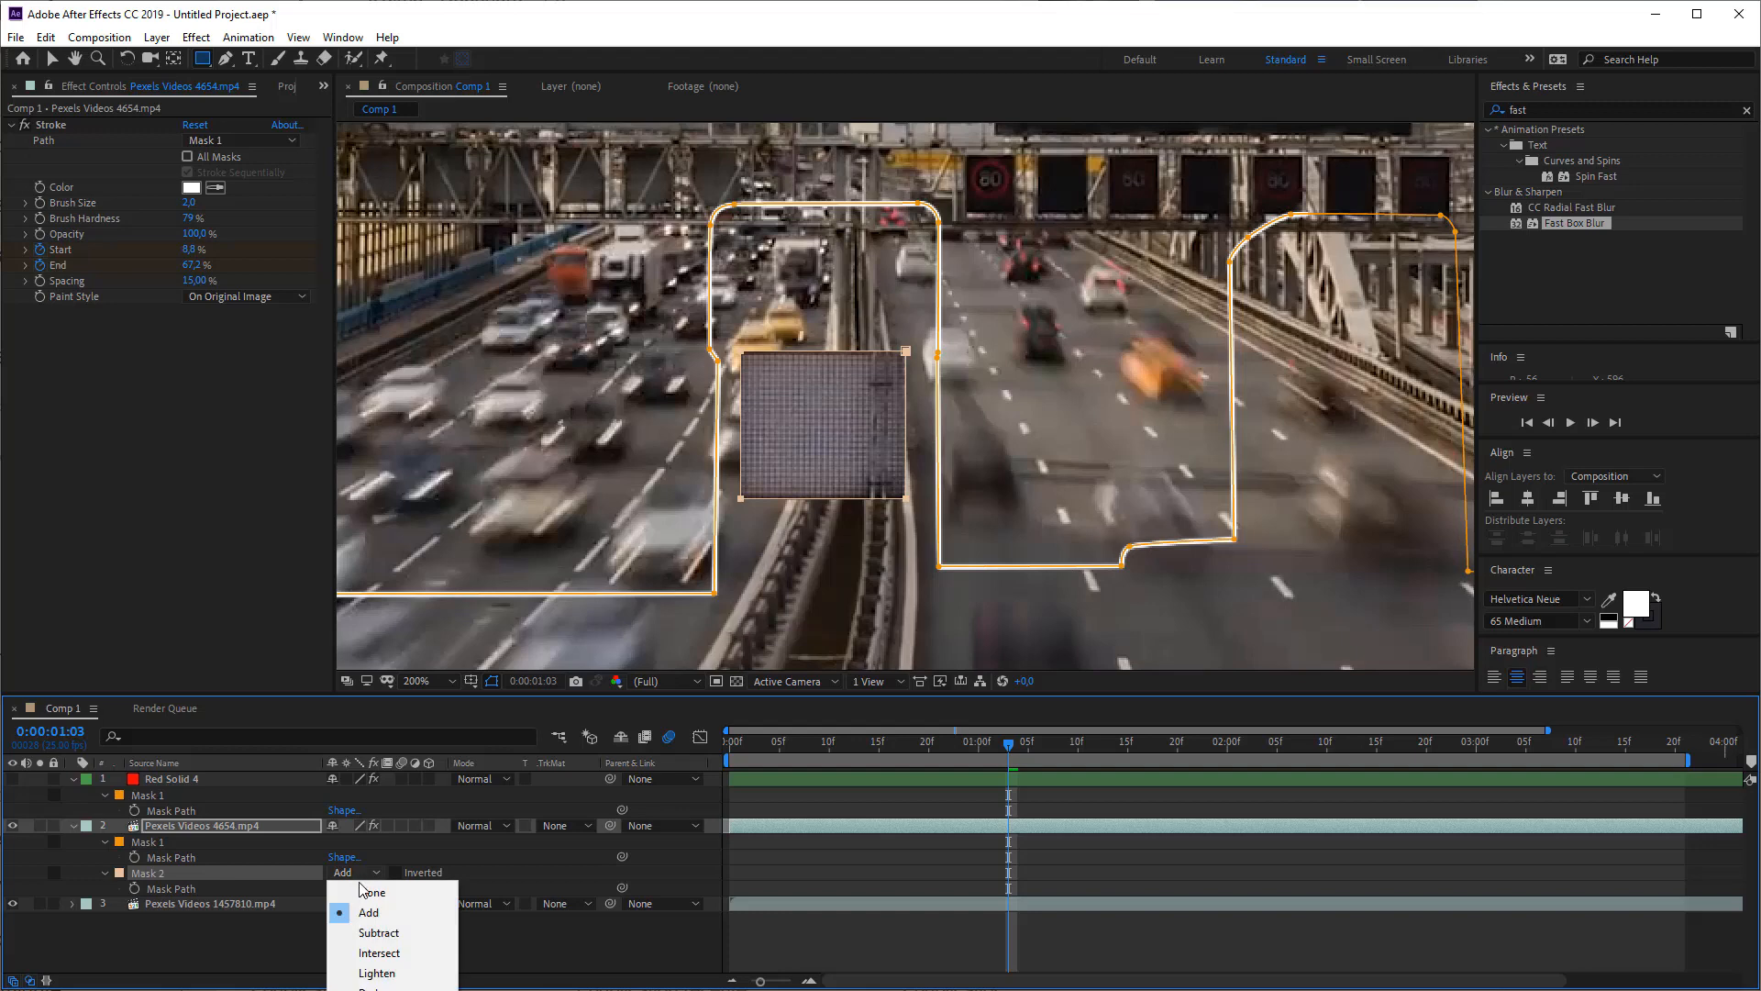
left_click(370, 934)
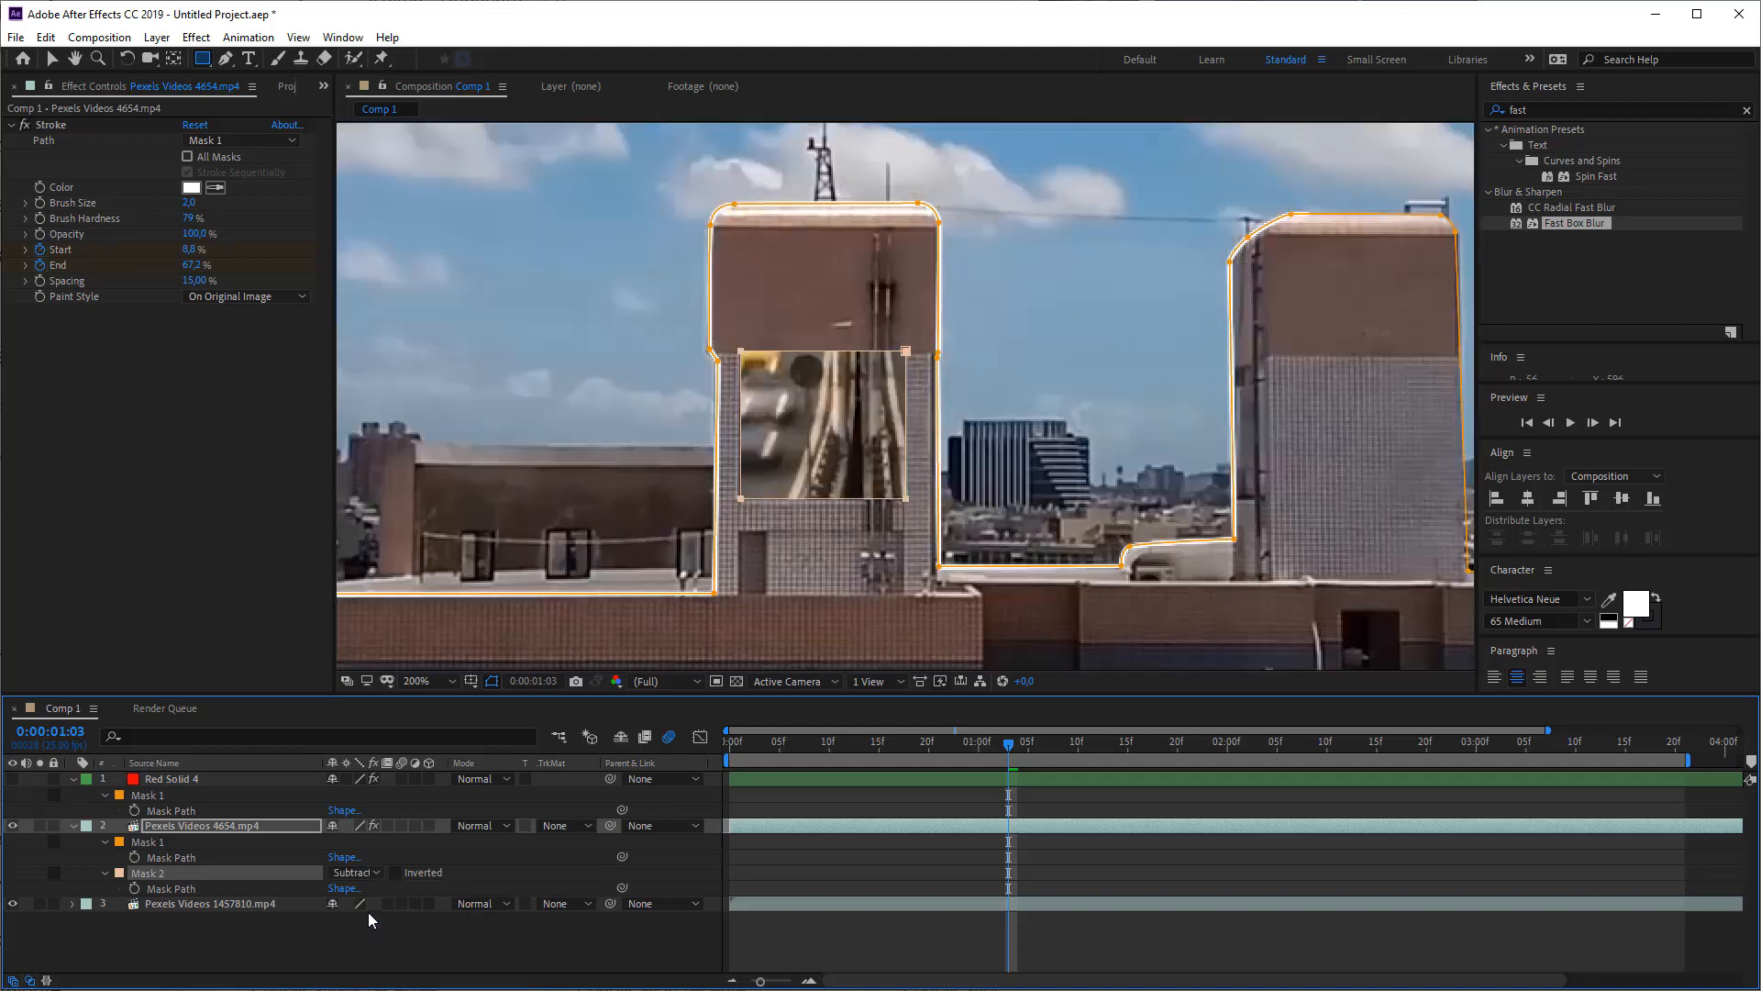
left_click(364, 879)
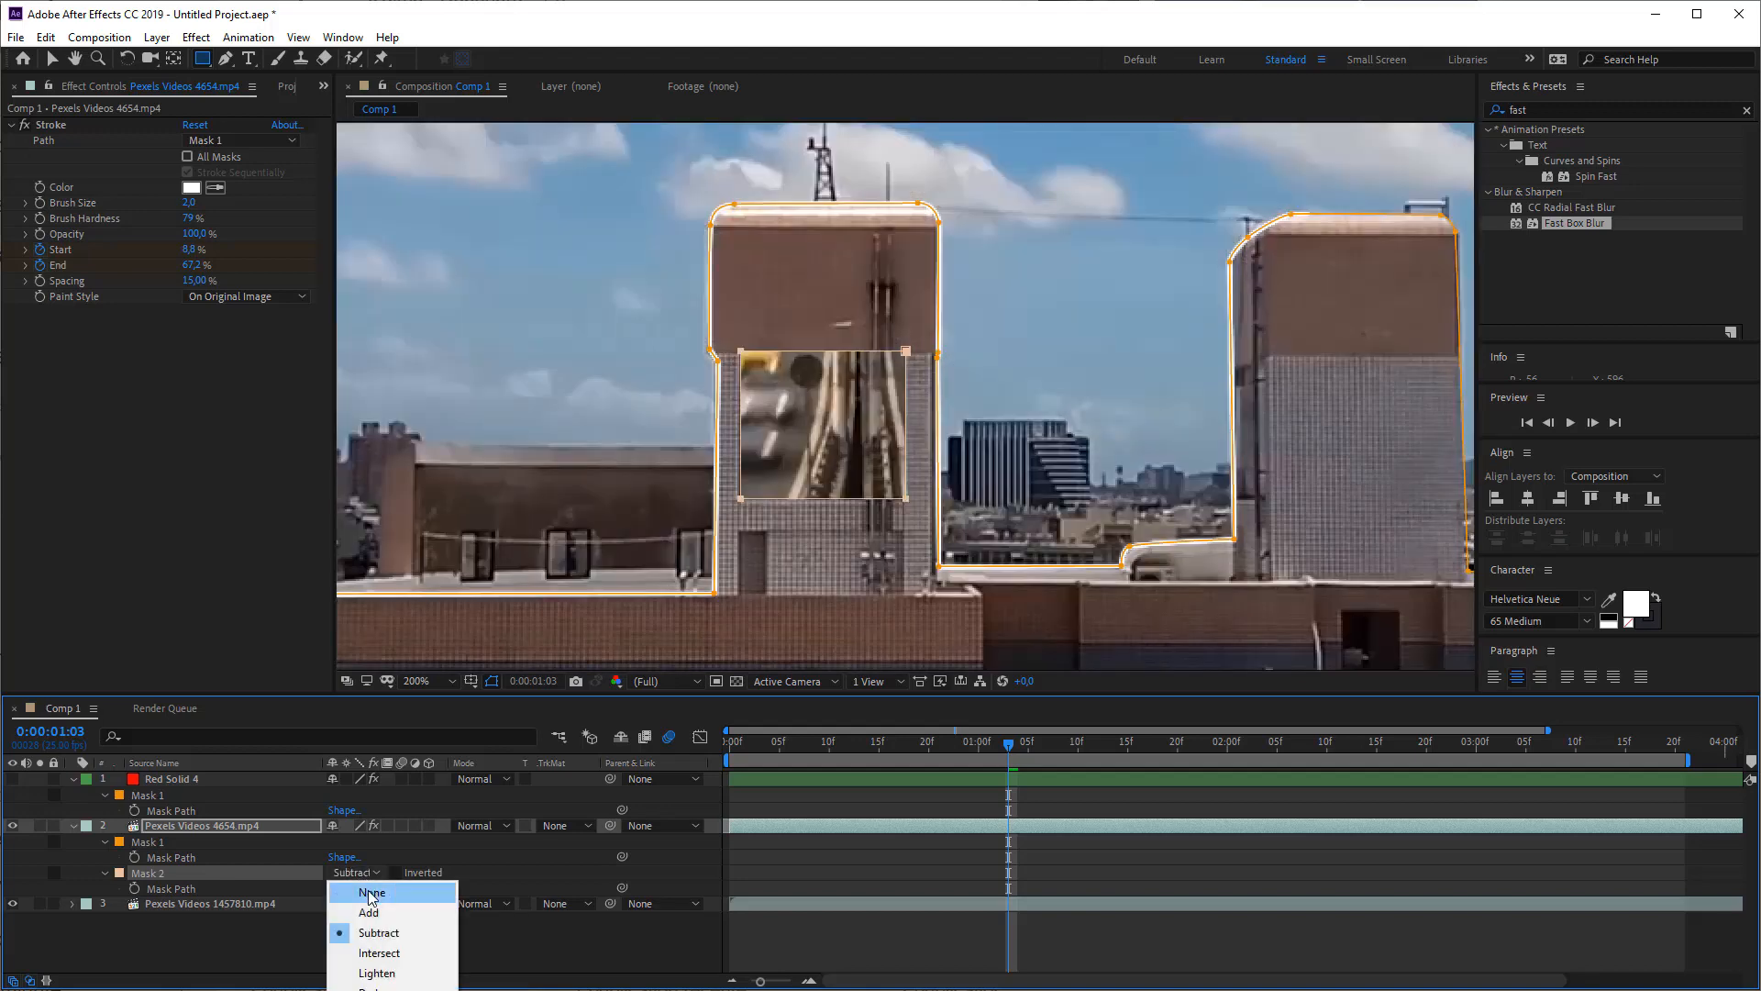
left_click(368, 893)
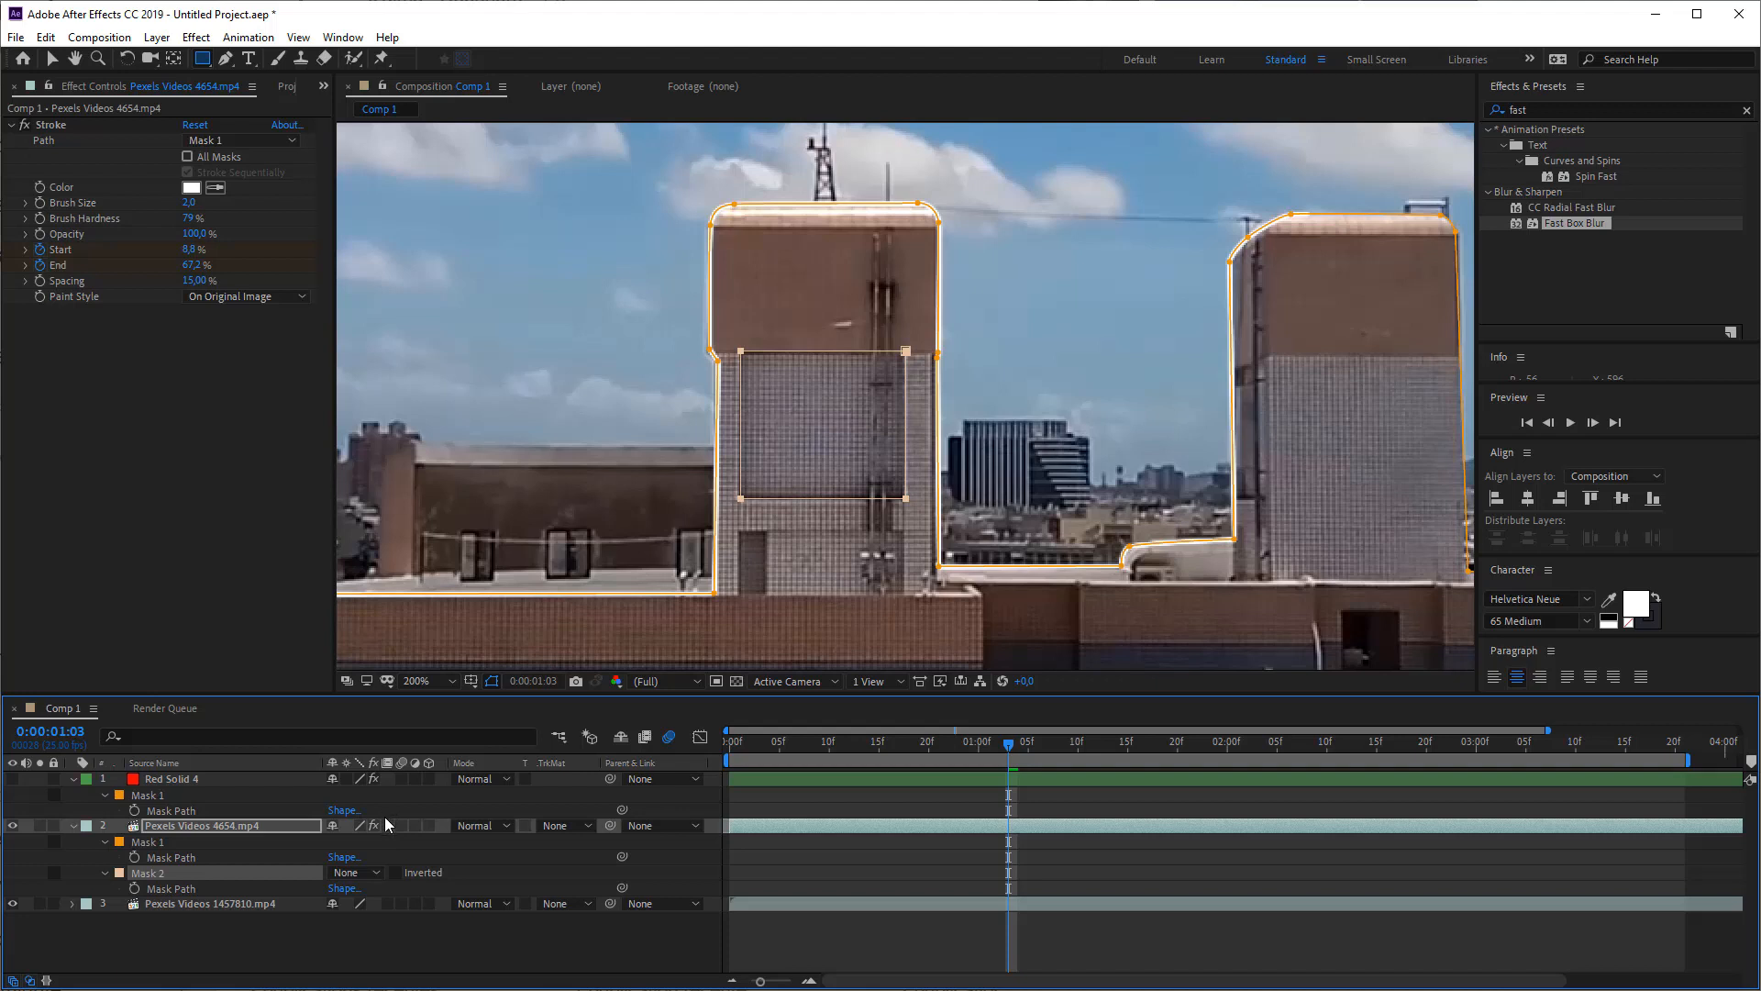
- Duplicate the Stroke effect on the Pexels Videos 4654.mp4 layer and set the copy's path to Mask 2
left_click(50, 126)
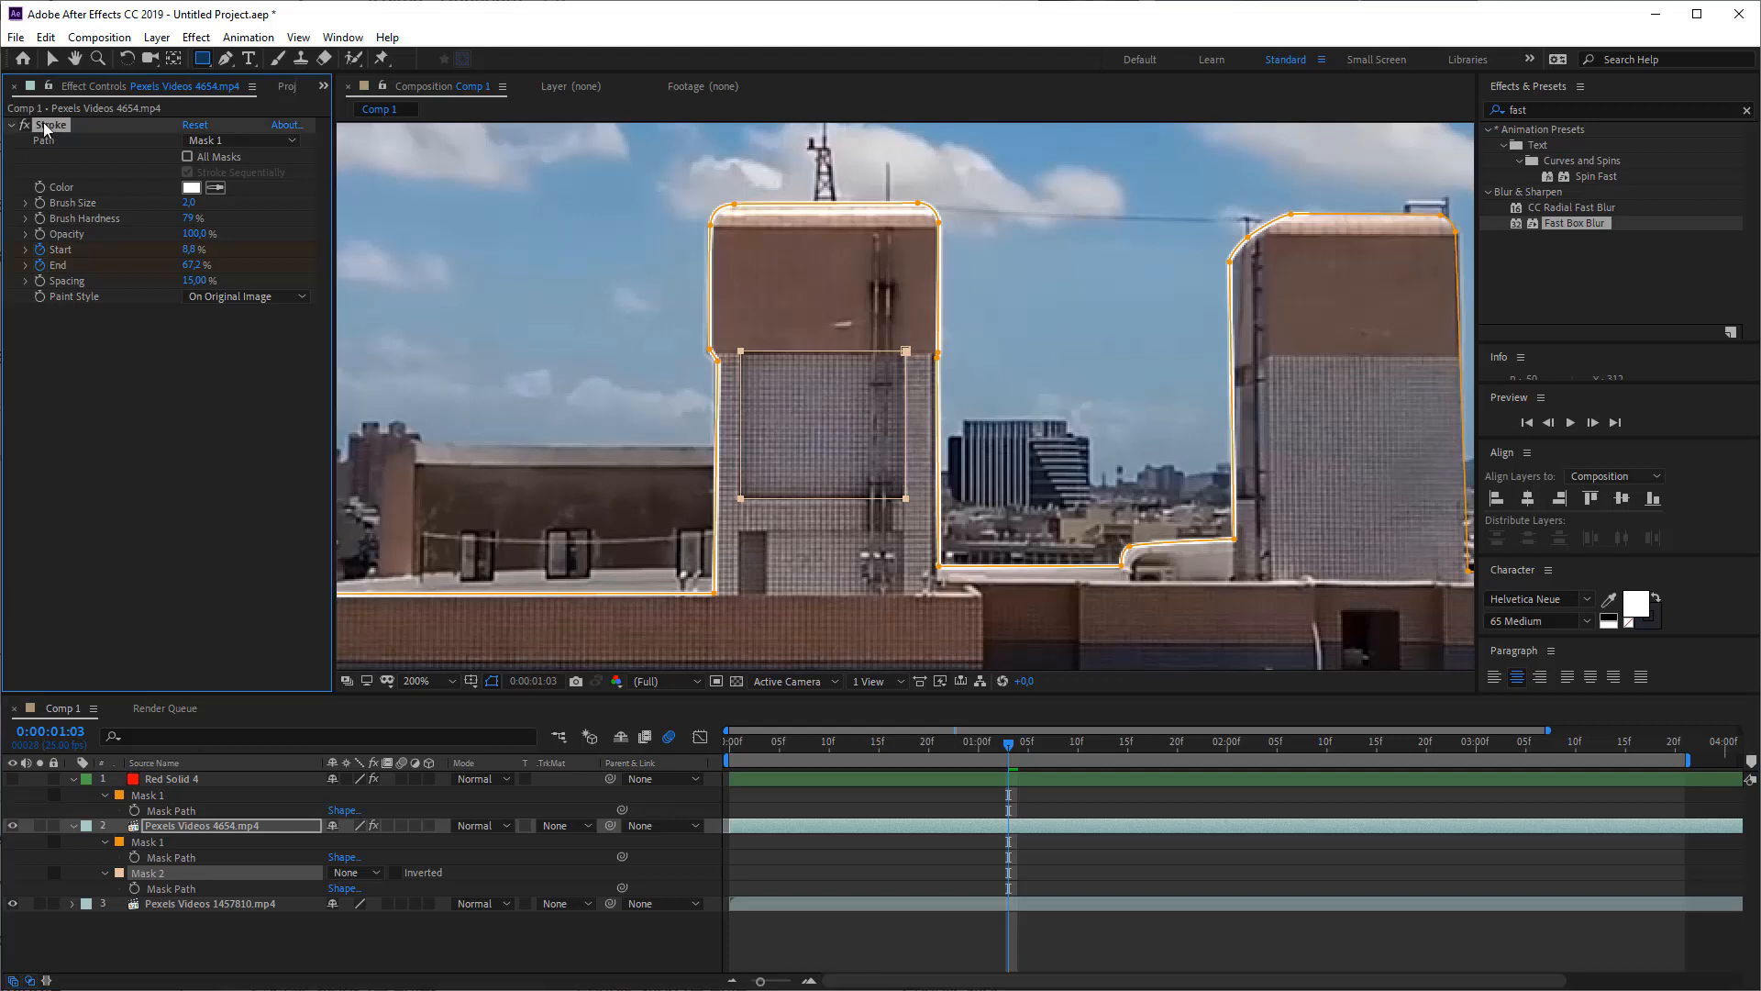
left_click(46, 39)
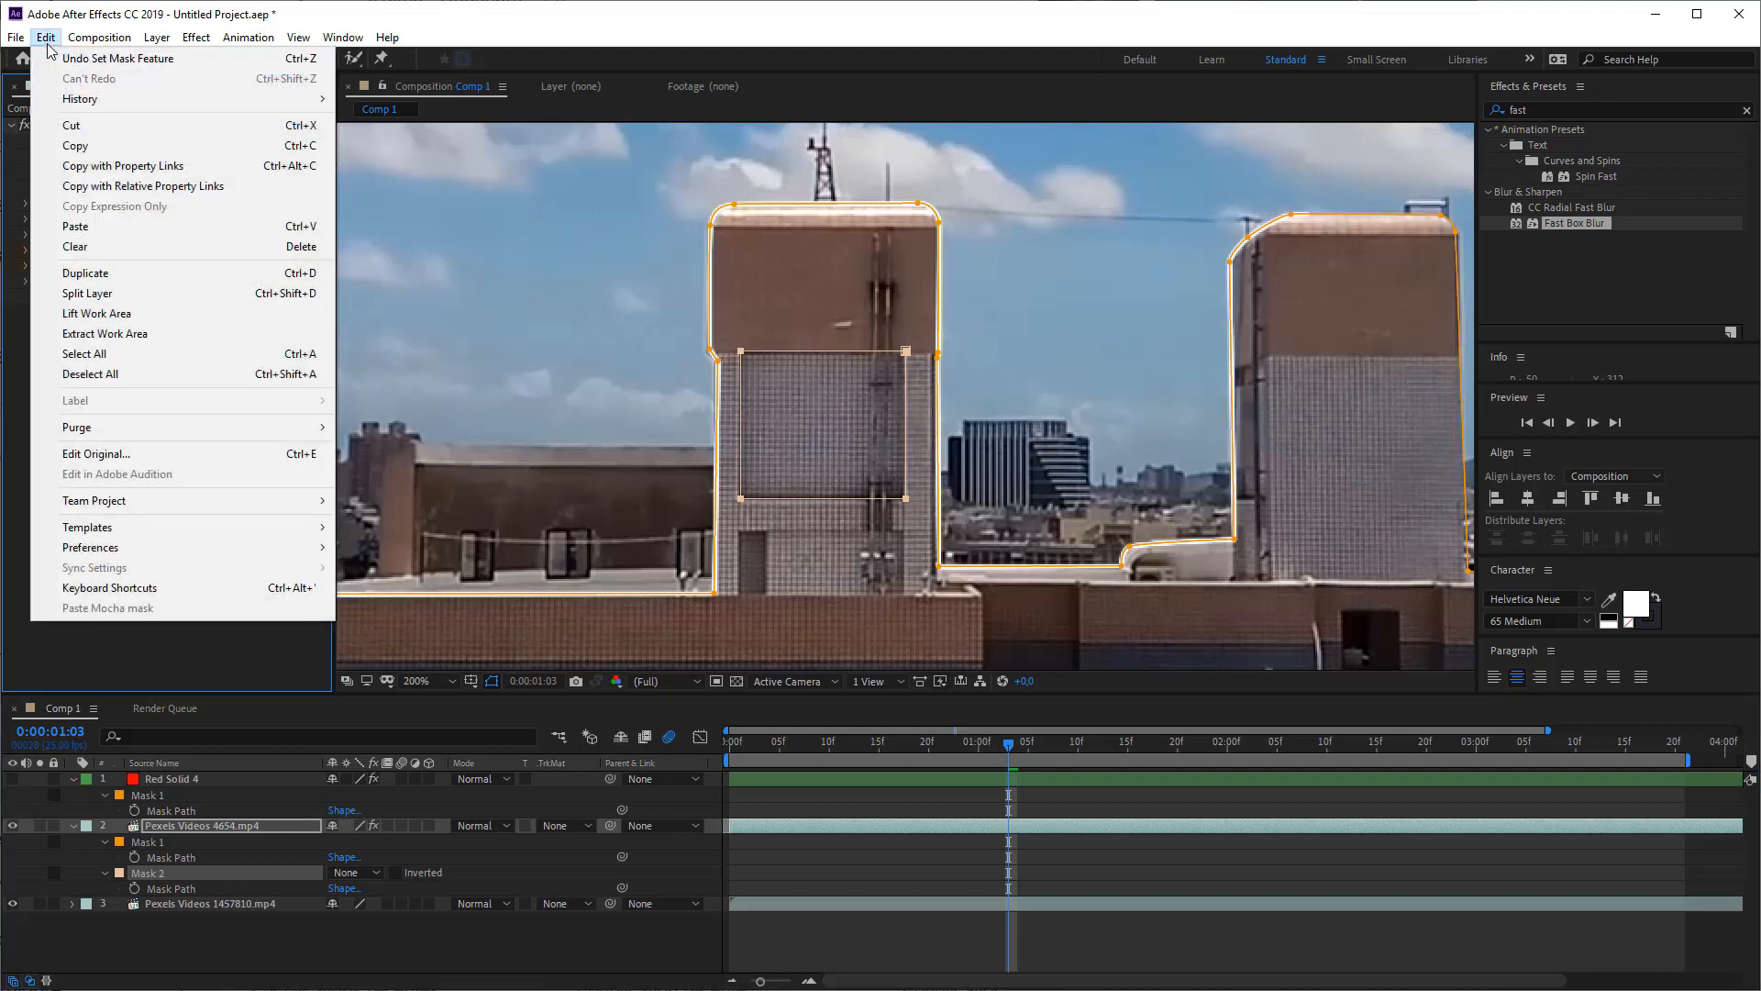
left_click(73, 276)
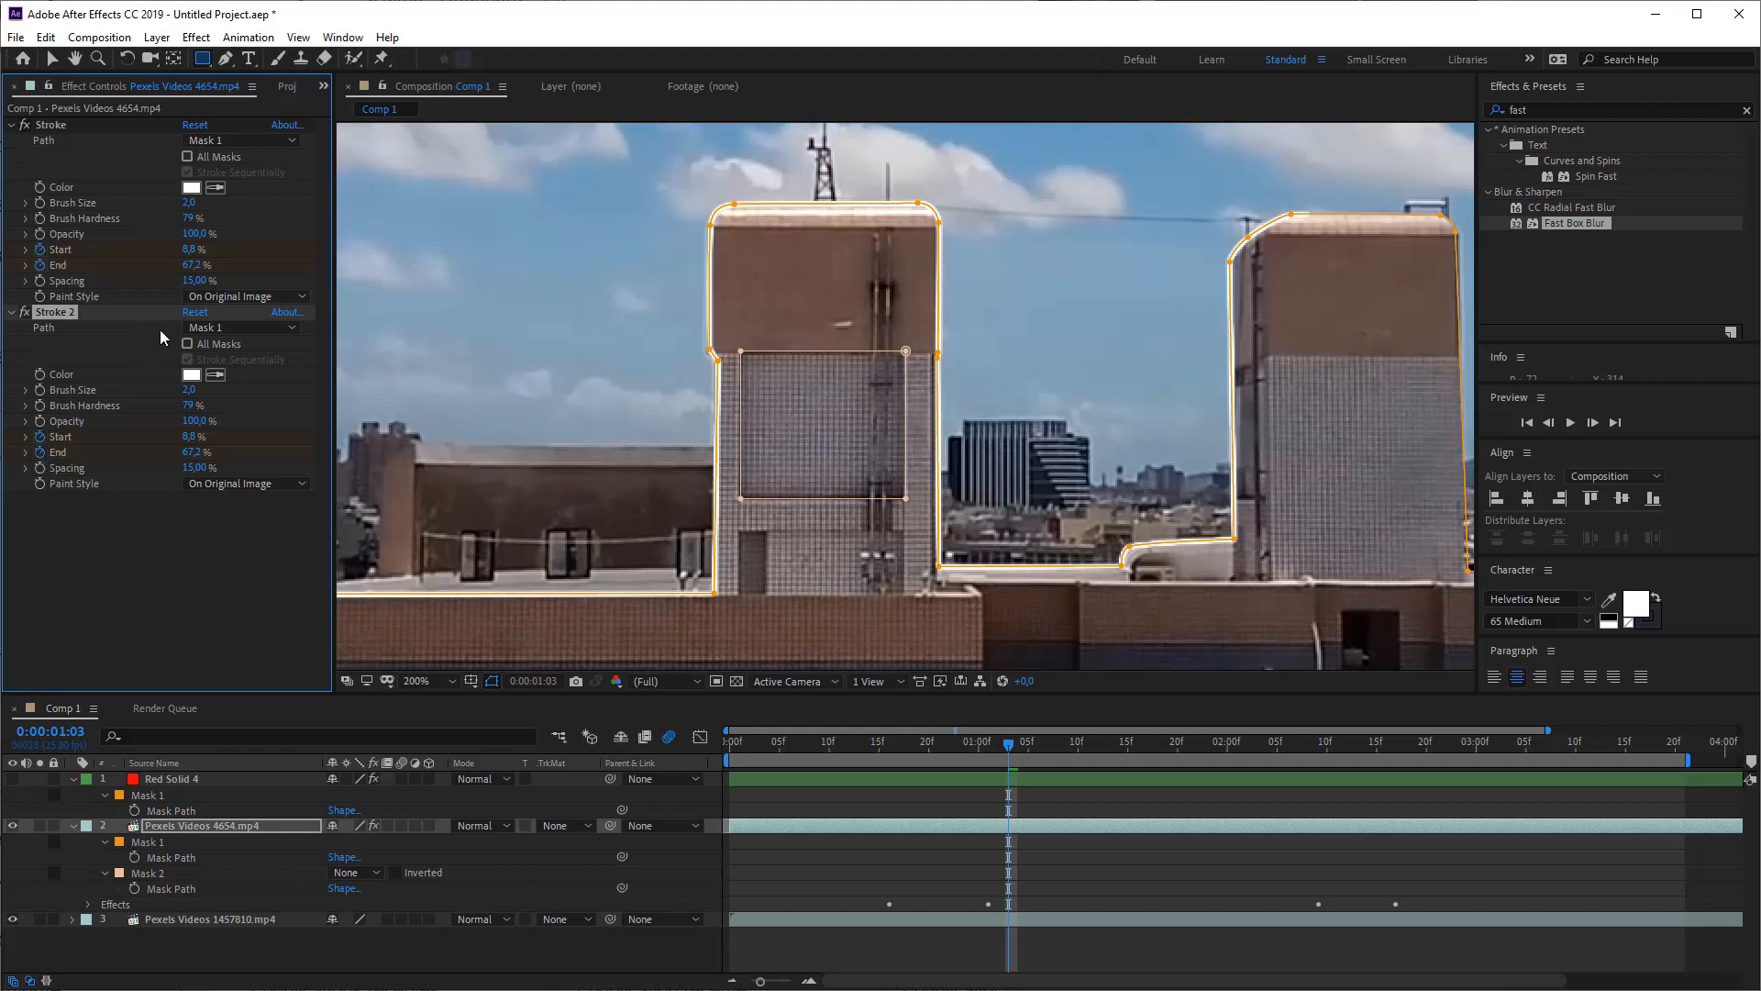
left_click(228, 326)
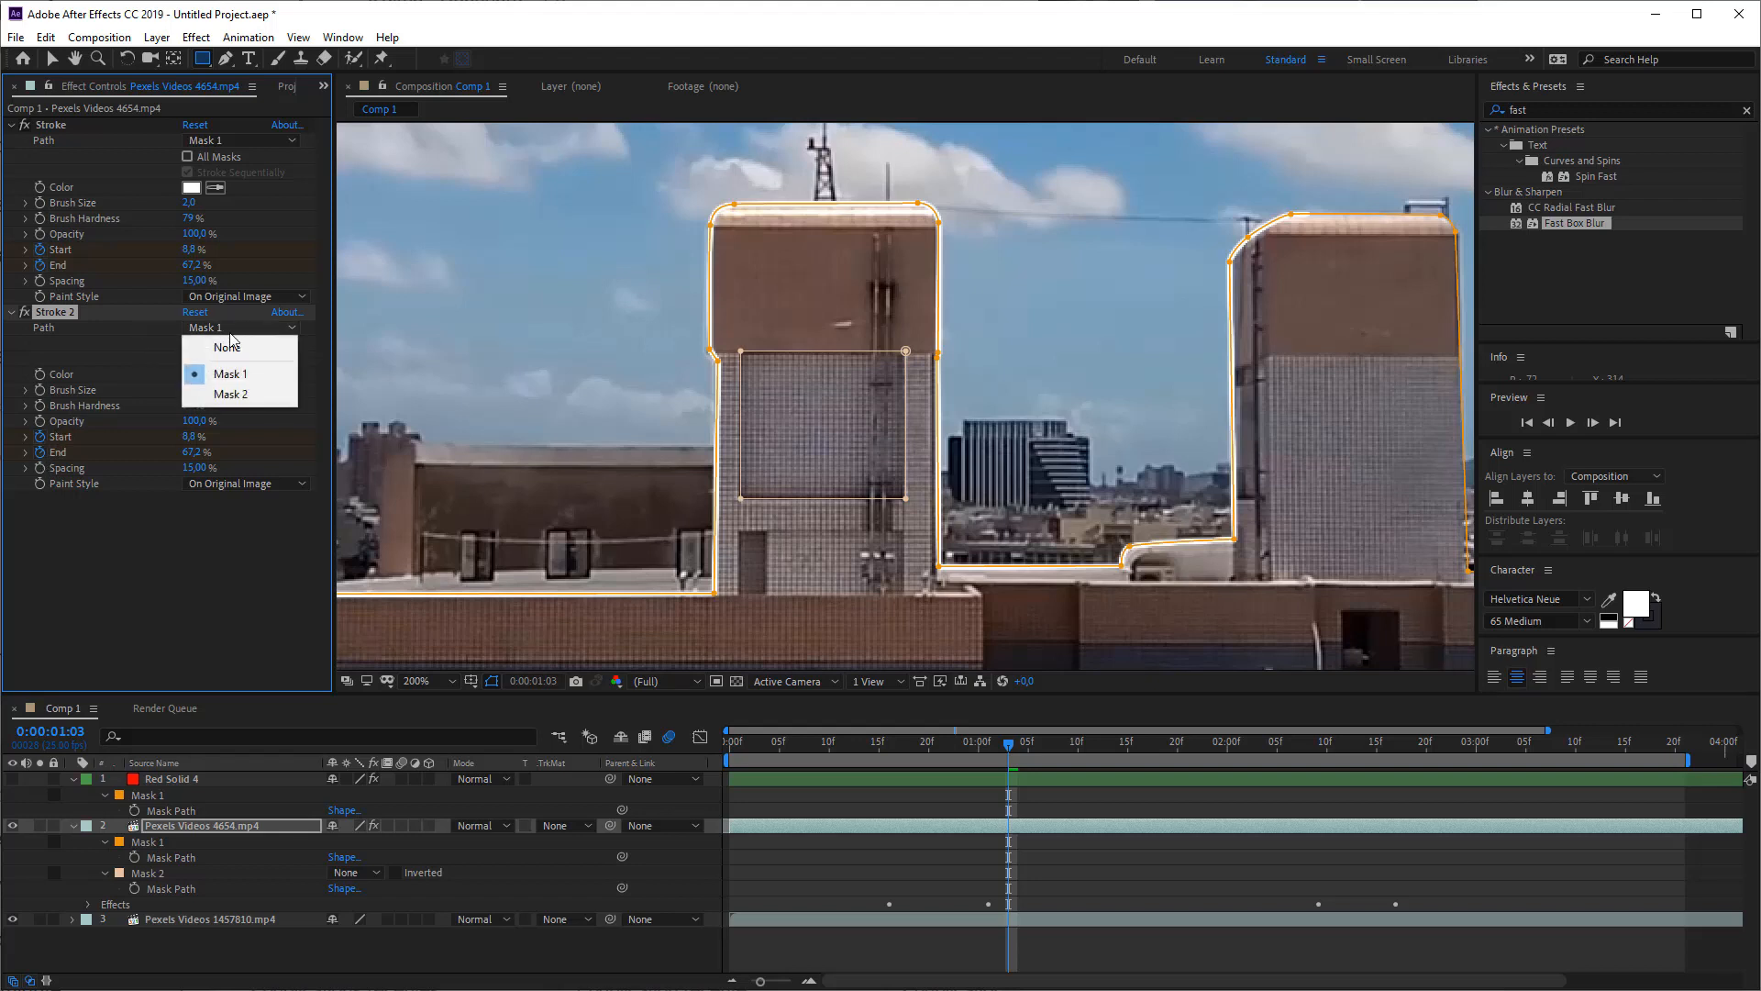
left_click(235, 395)
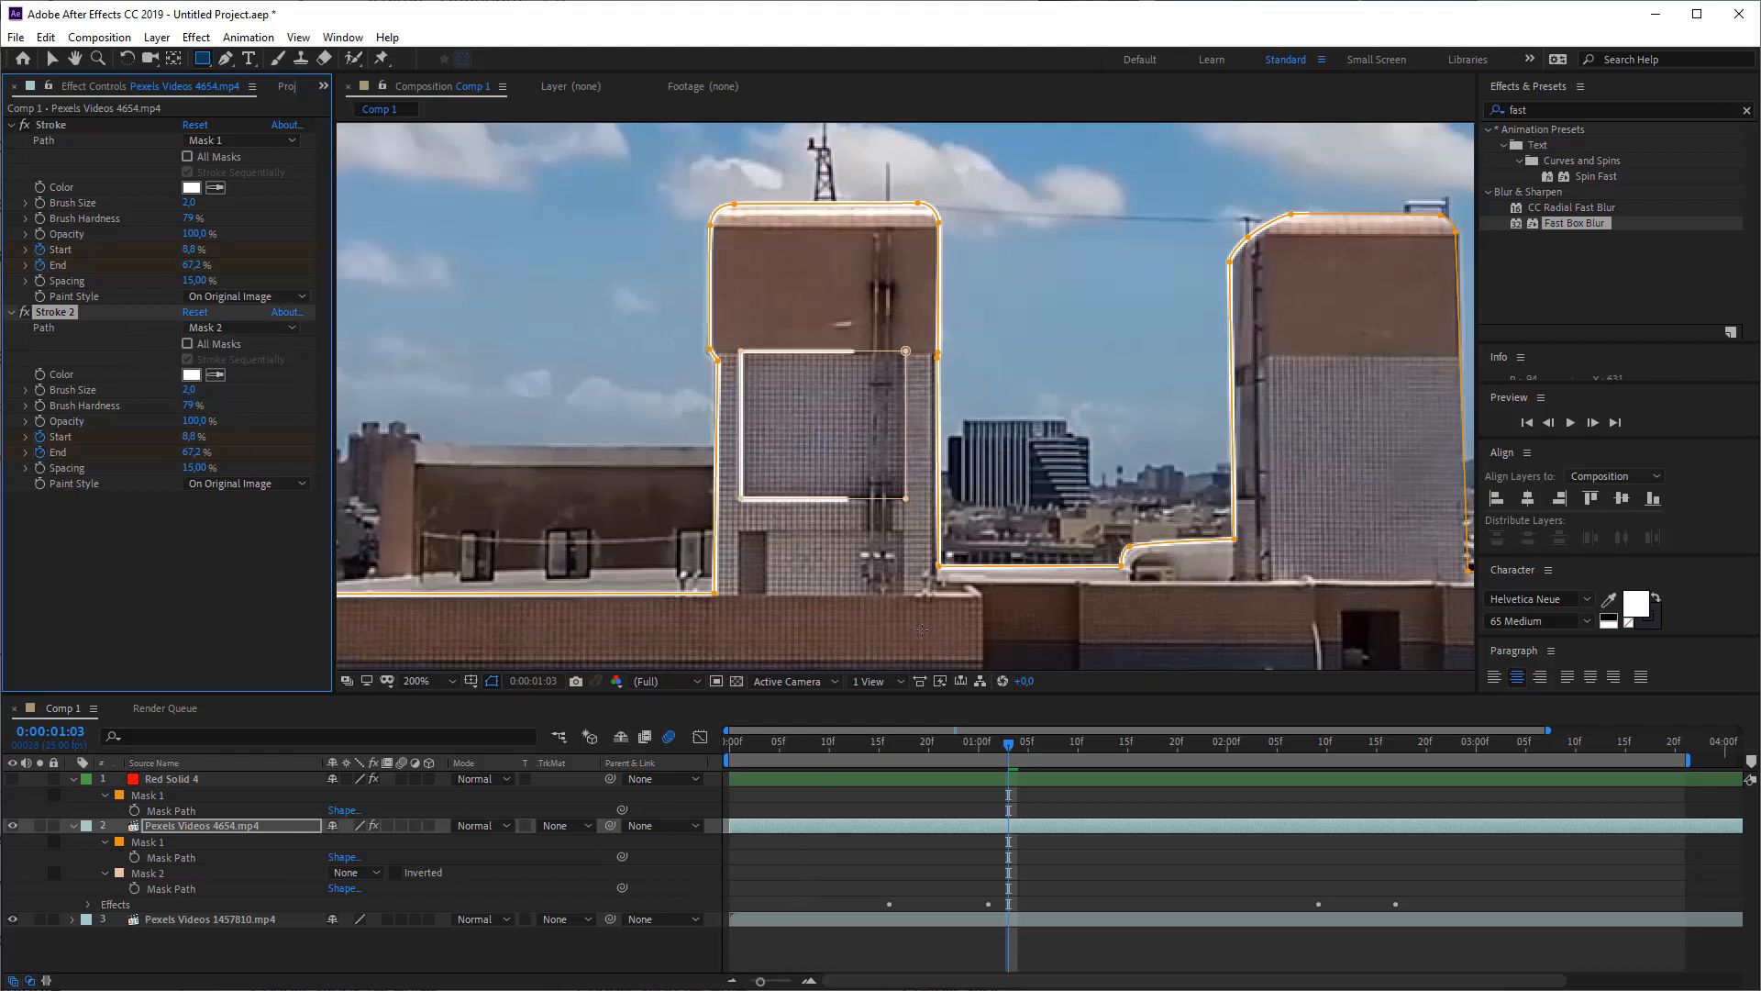
- Preview the stroke animations on the building outline and the tower's rectangle, both in the full frame and close up
key("comma")
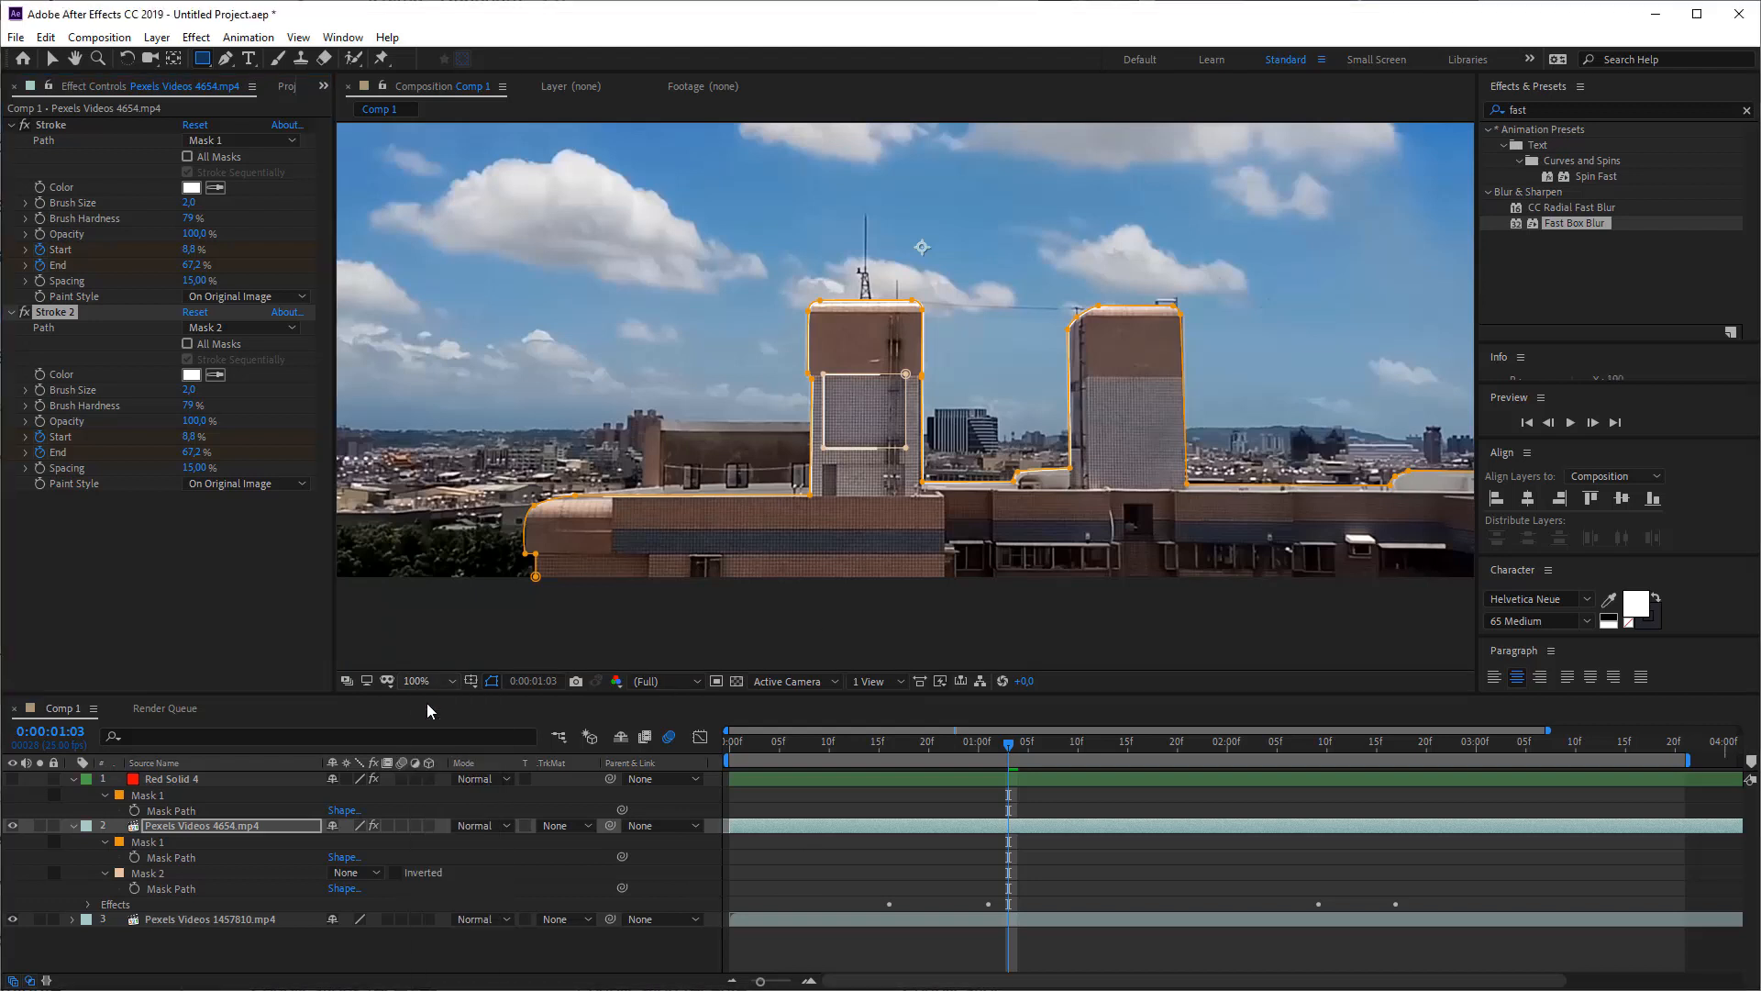
key("shift+slash")
key("space")
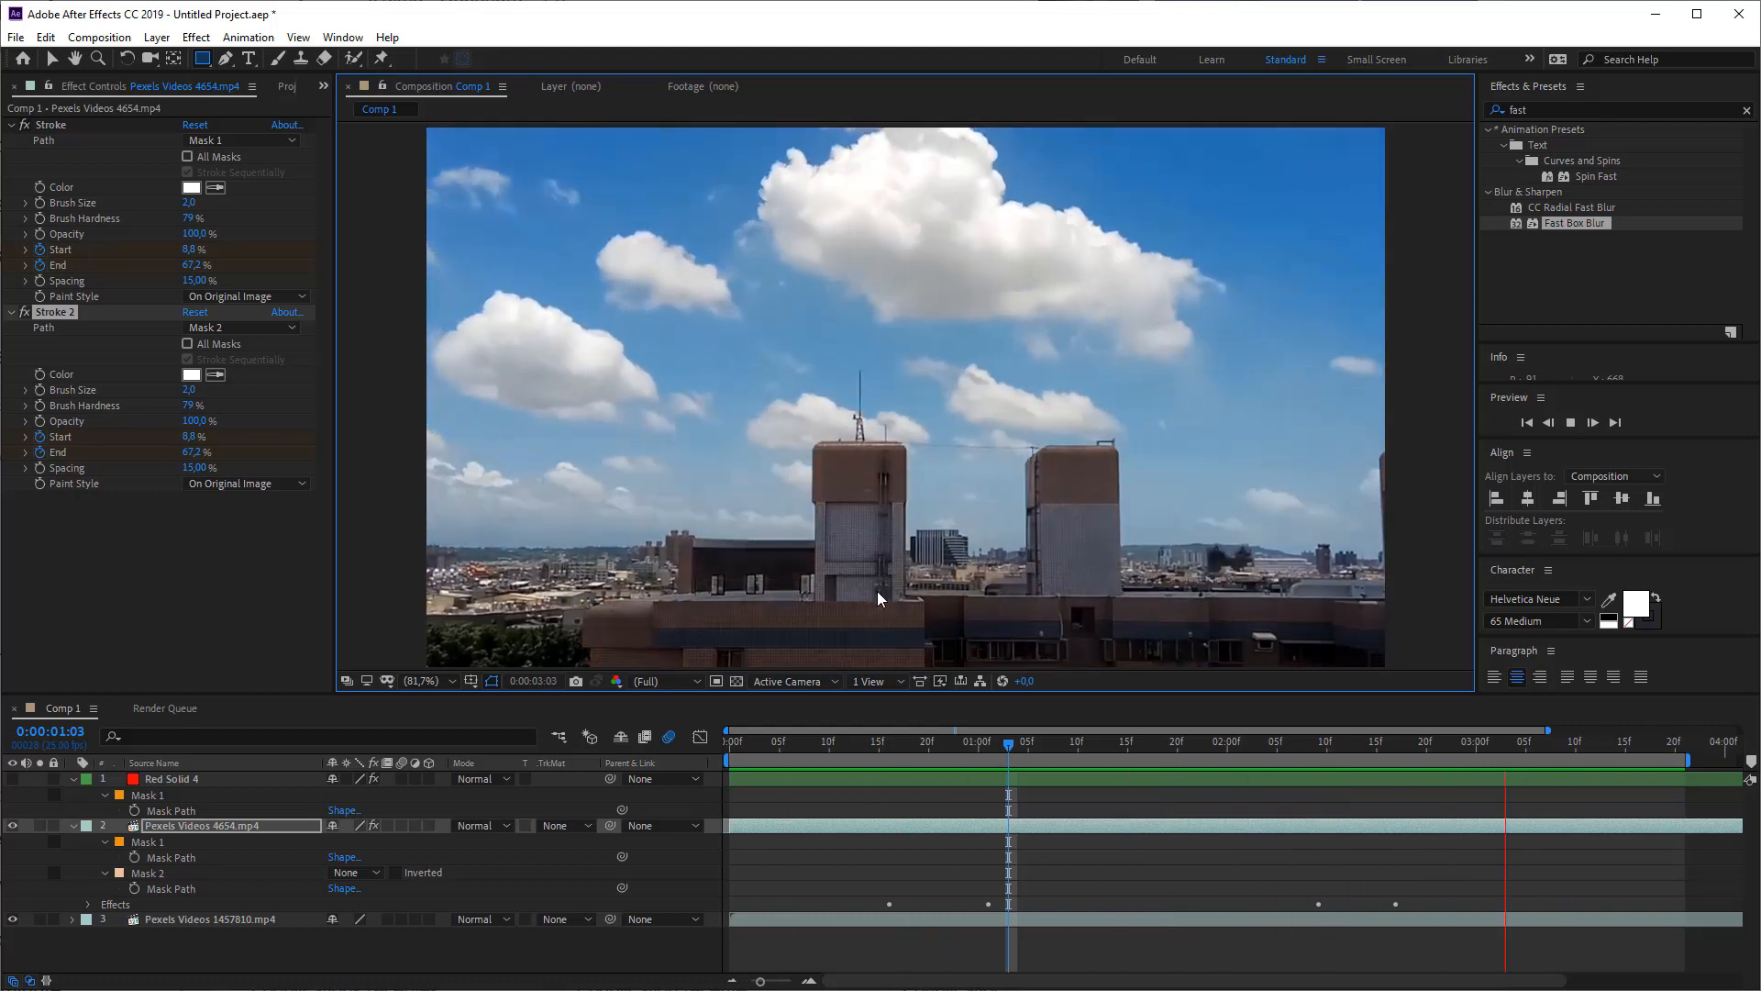
left_click(877, 801)
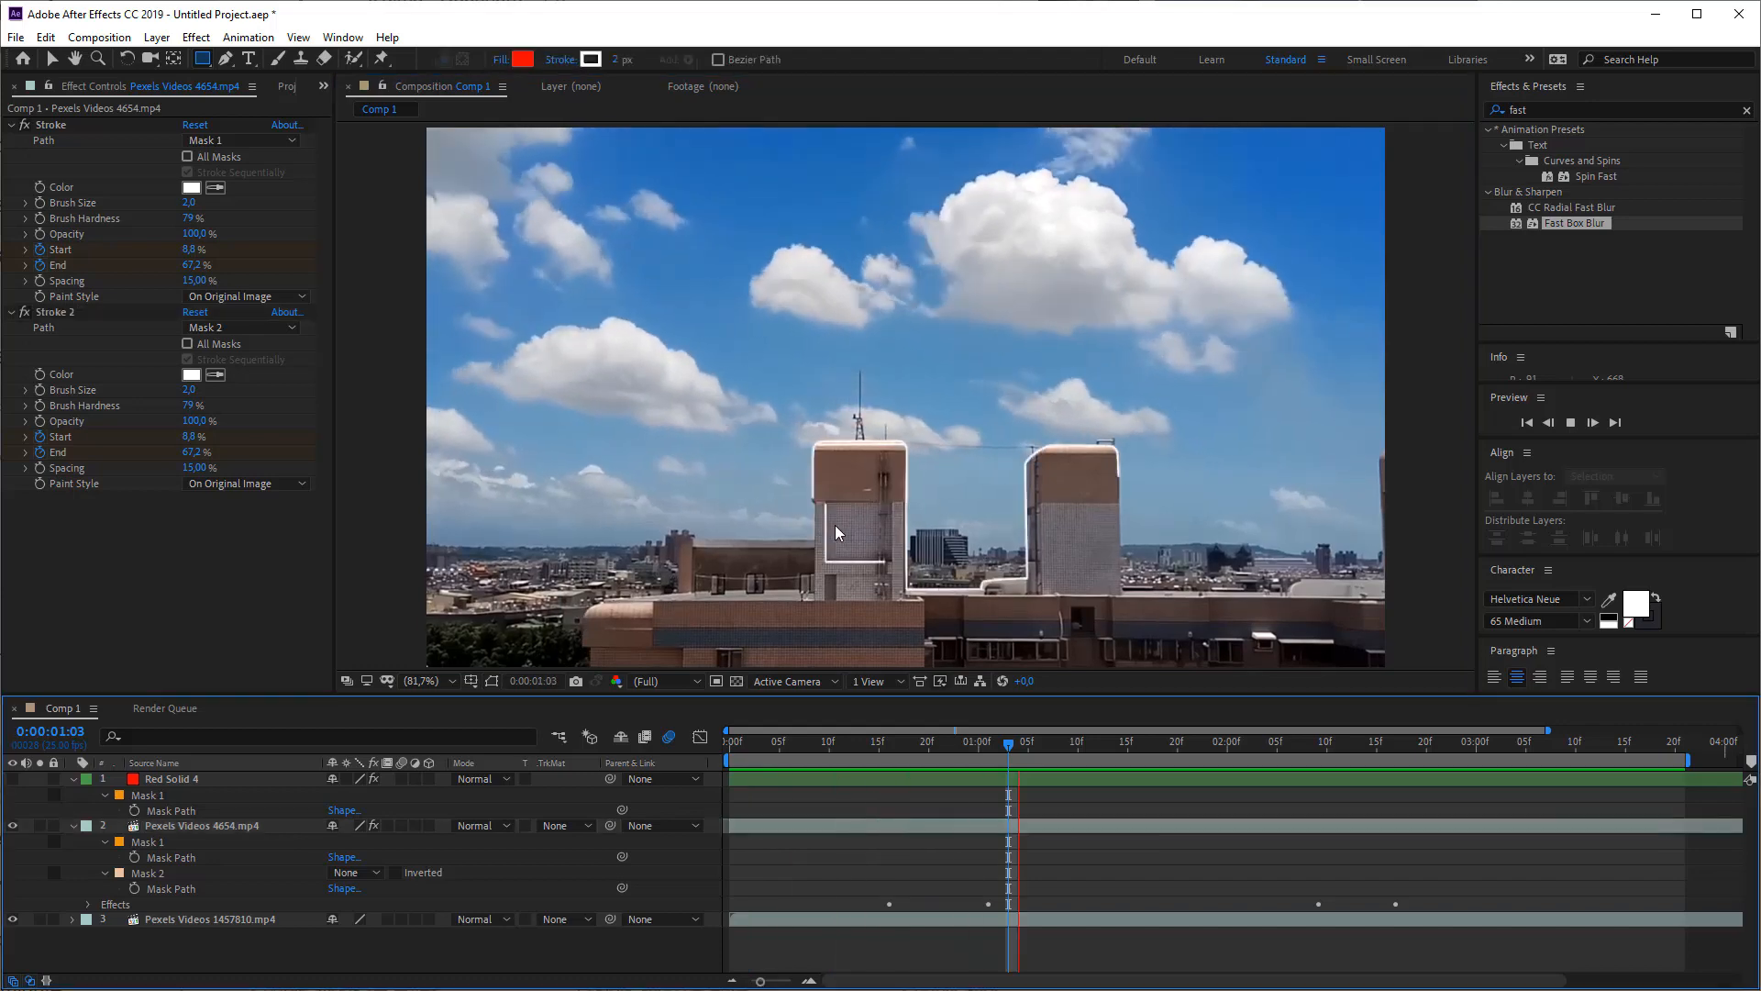
scroll(835, 536, "up", 1)
left_click_drag(845, 569, 859, 441)
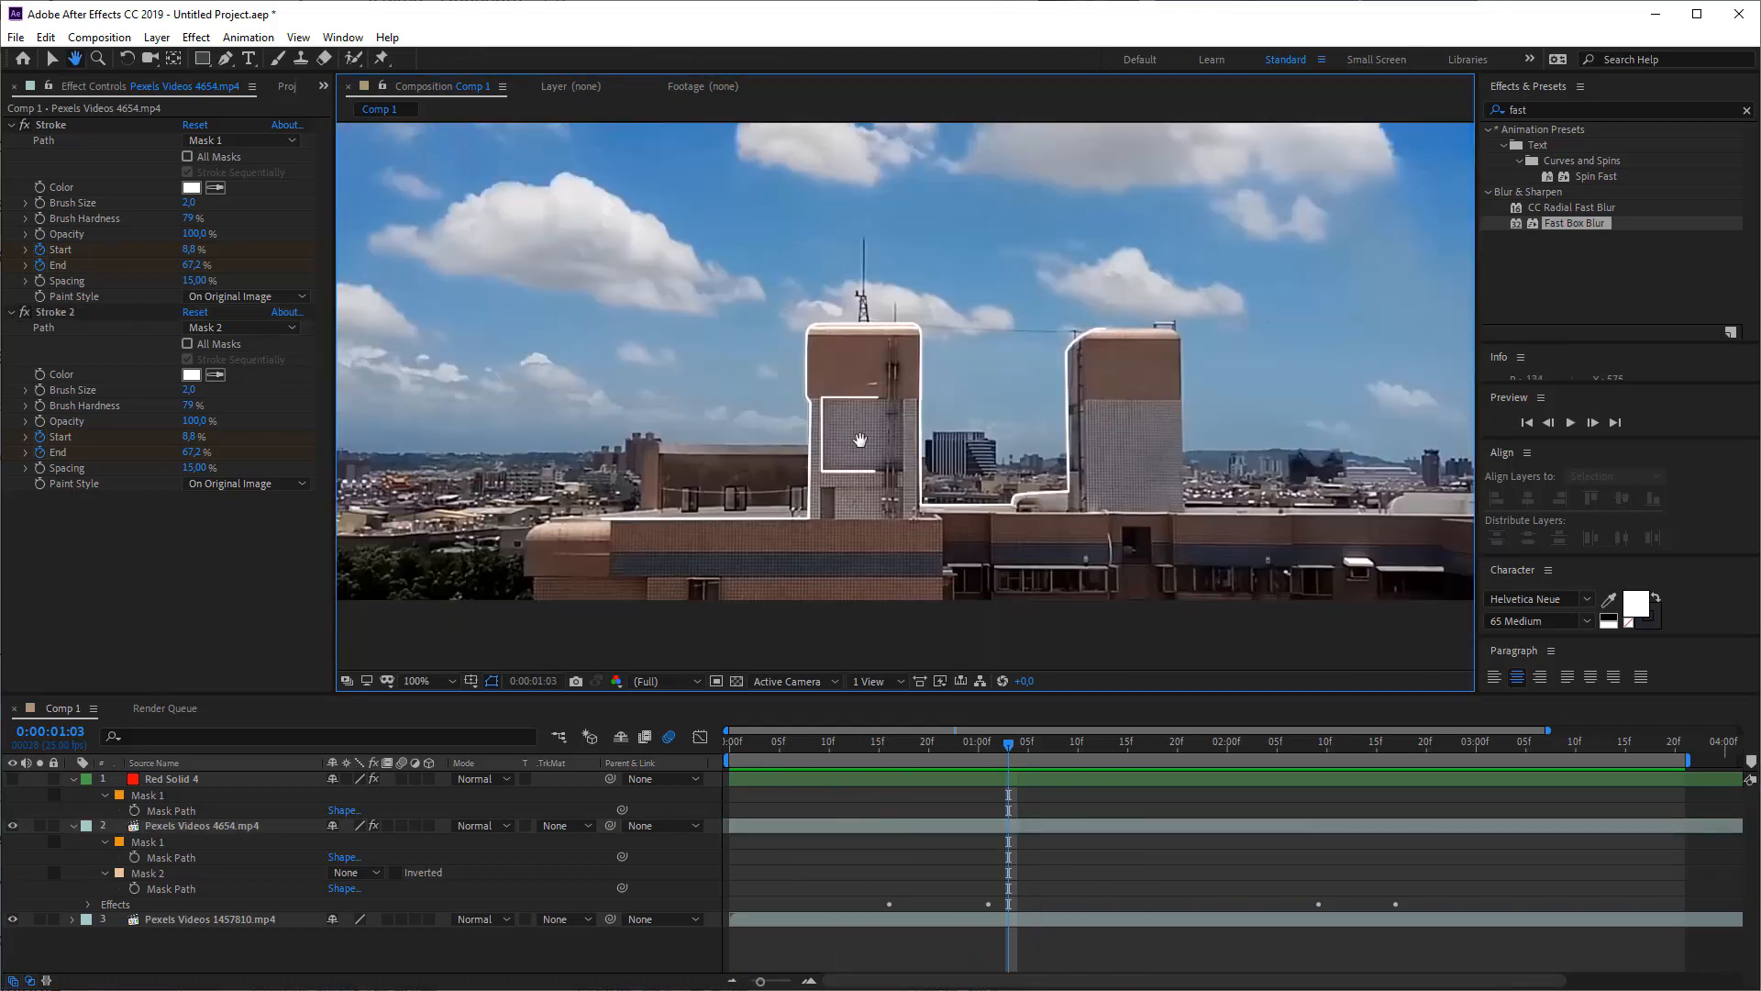
scroll(859, 441, "up", 1)
key("space")
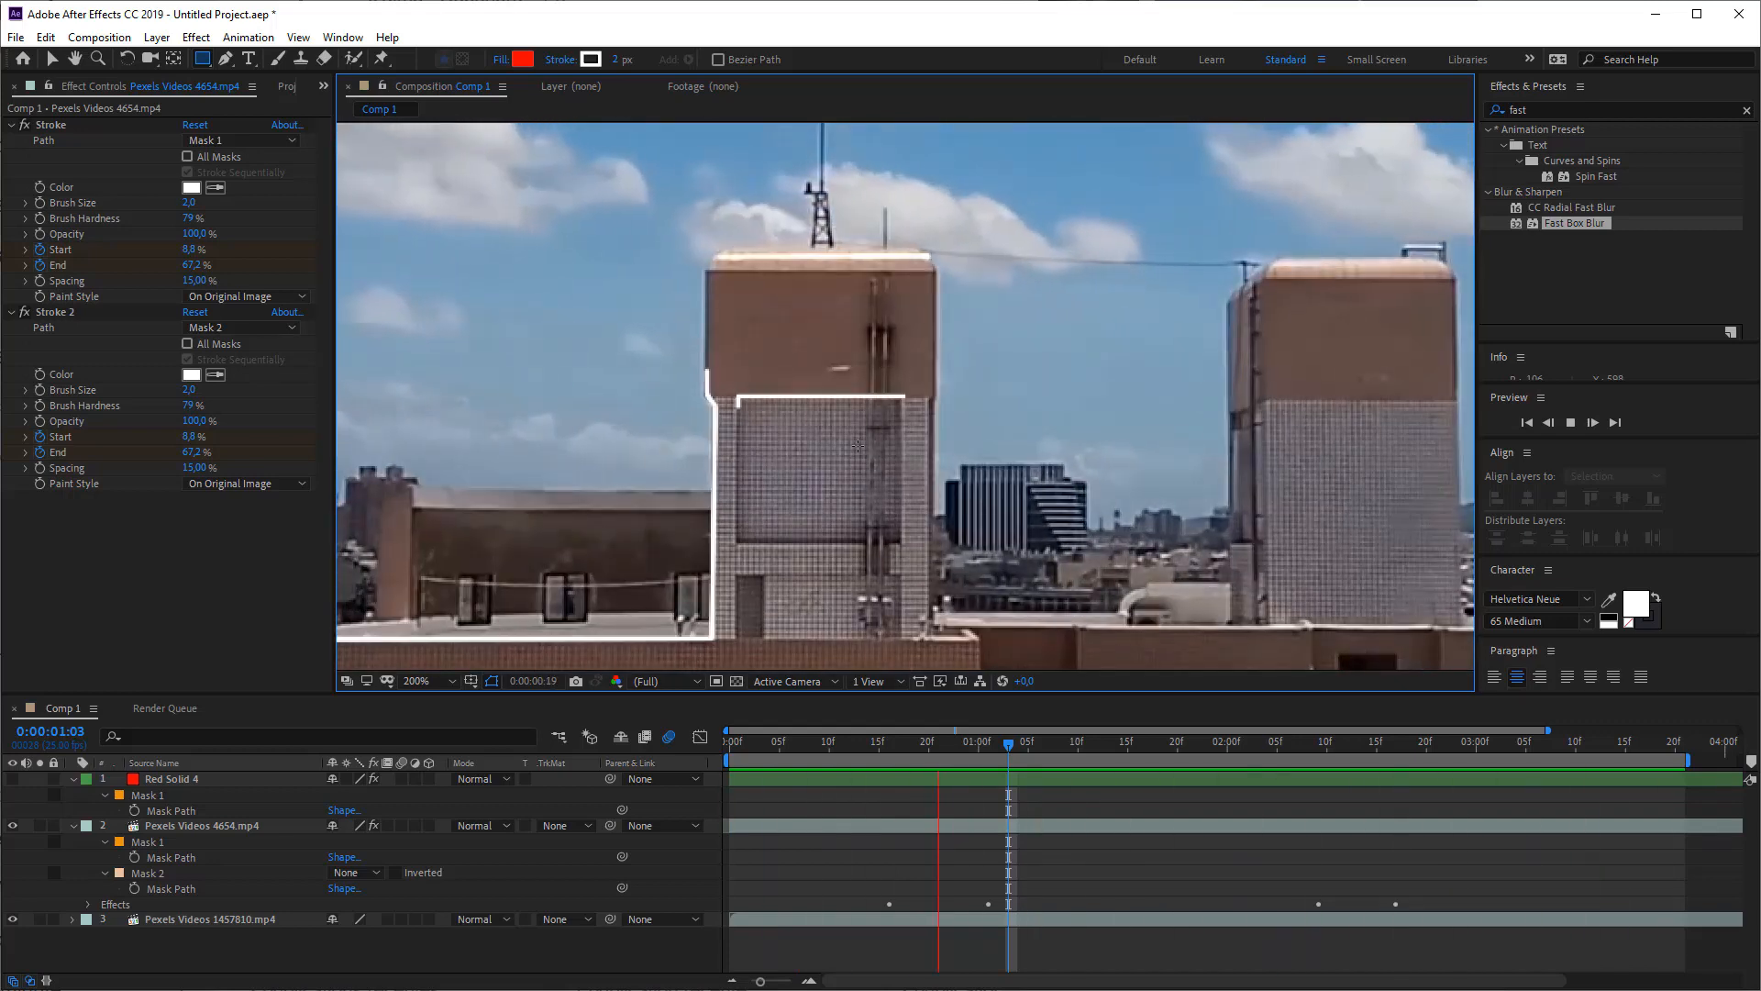
key("space")
- Duplicate Mask 2, move the copy just below the original on the left tower, and reduce its height to fit the lower wall
left_click_drag(855, 576, 850, 429)
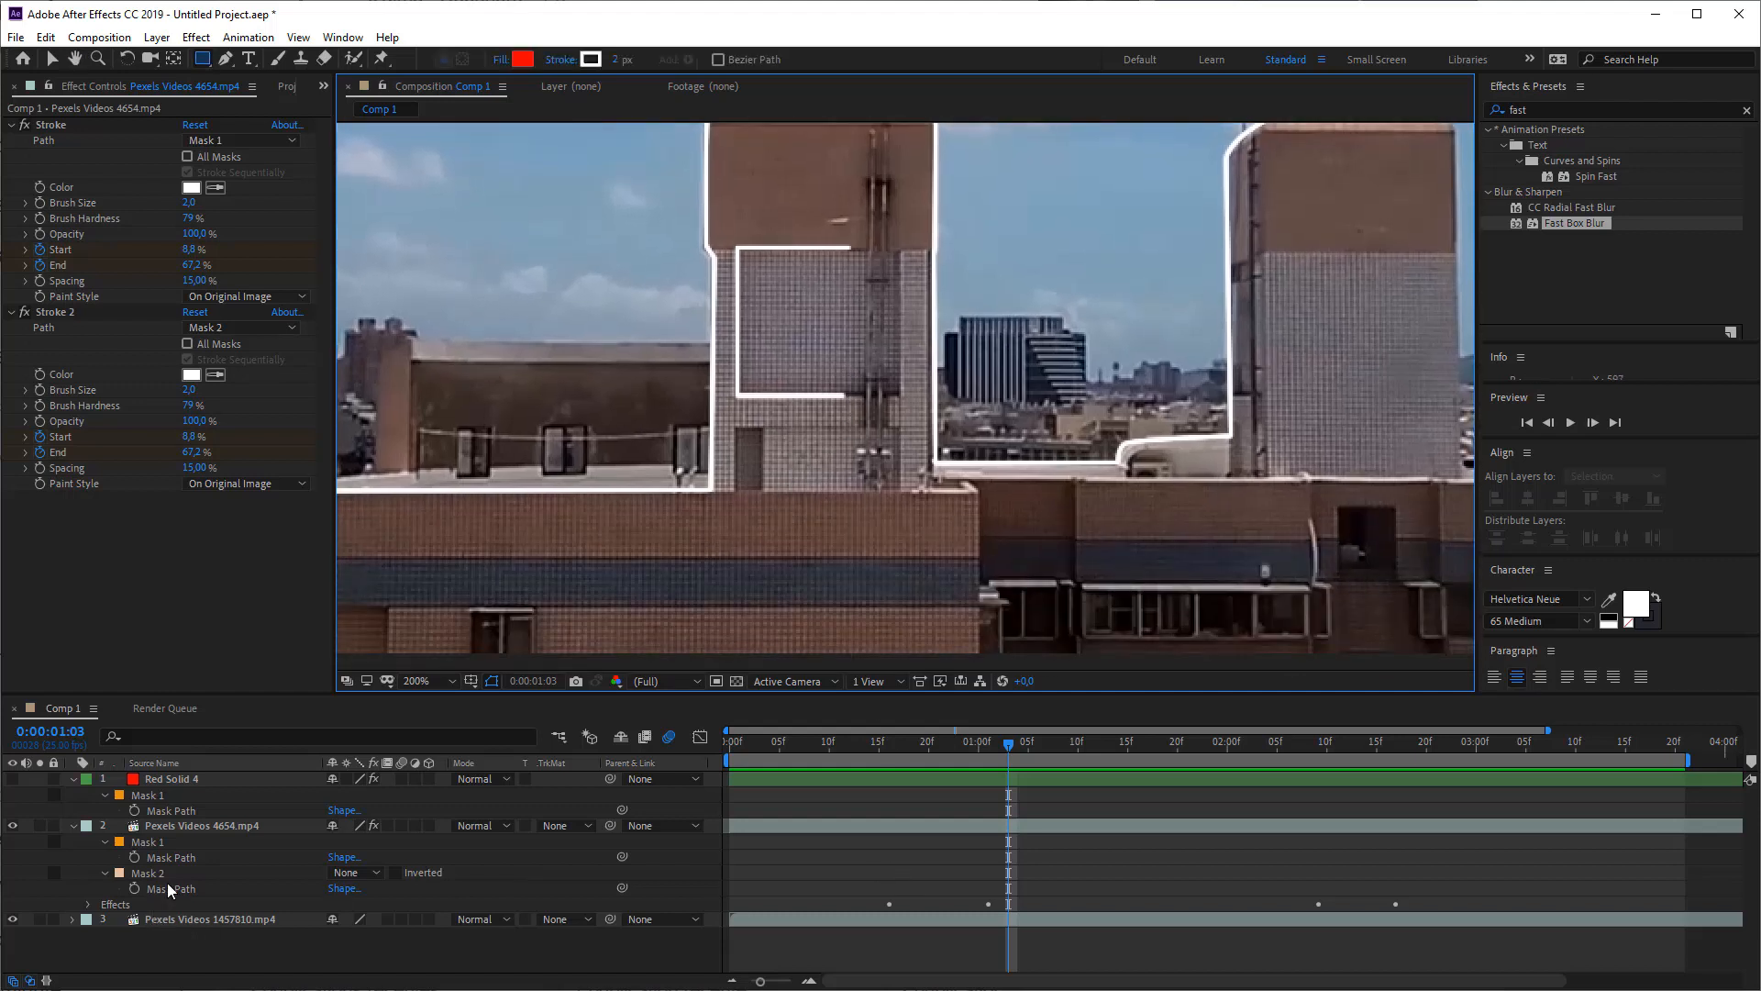
left_click(146, 874)
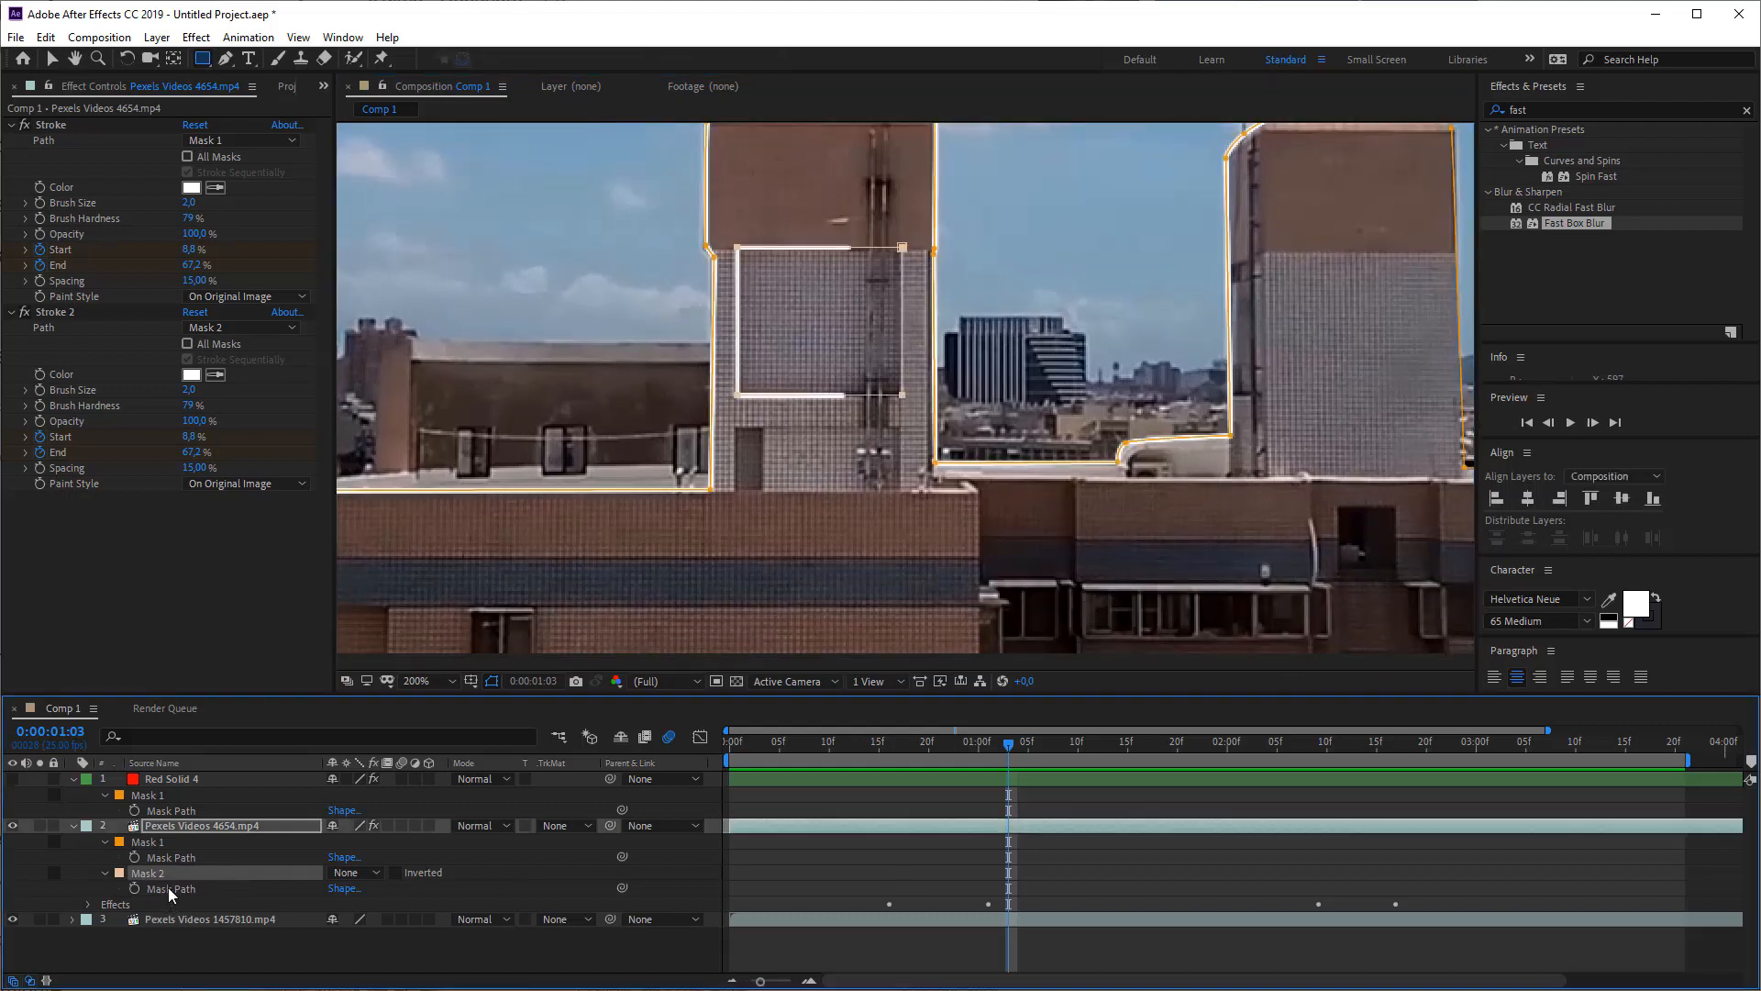
key("ctrl+d")
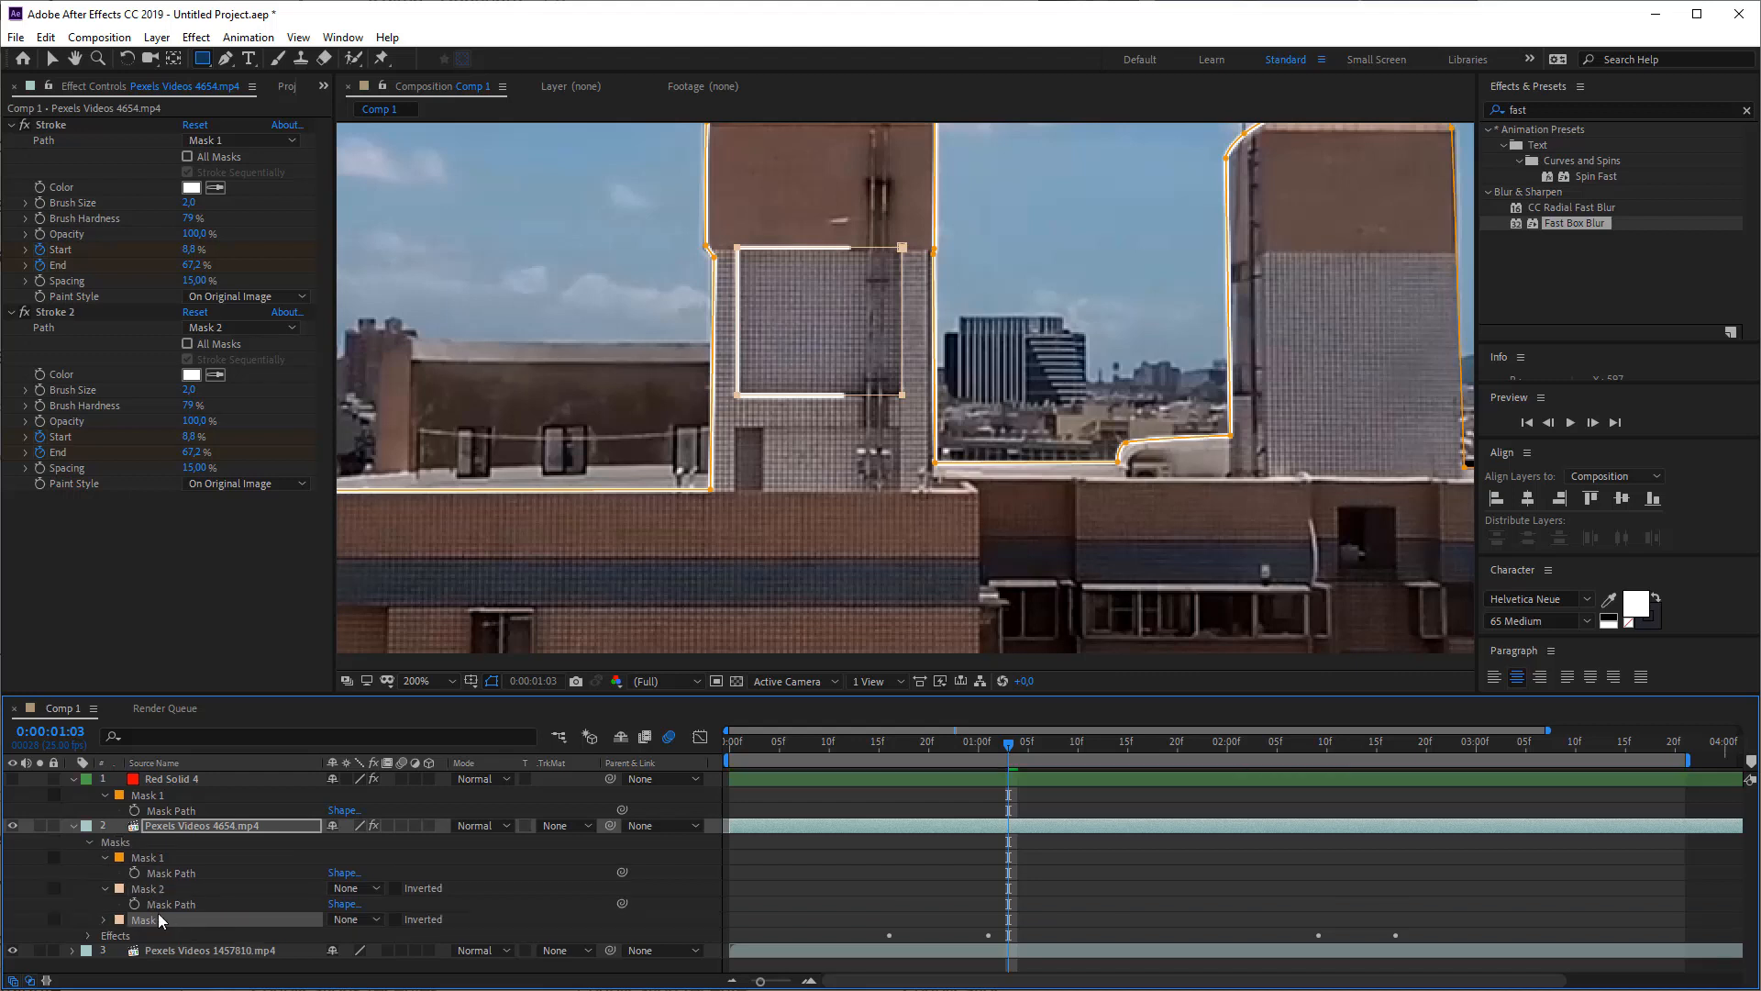
key("v")
double_click(846, 350)
left_click_drag(846, 349, 992, 549)
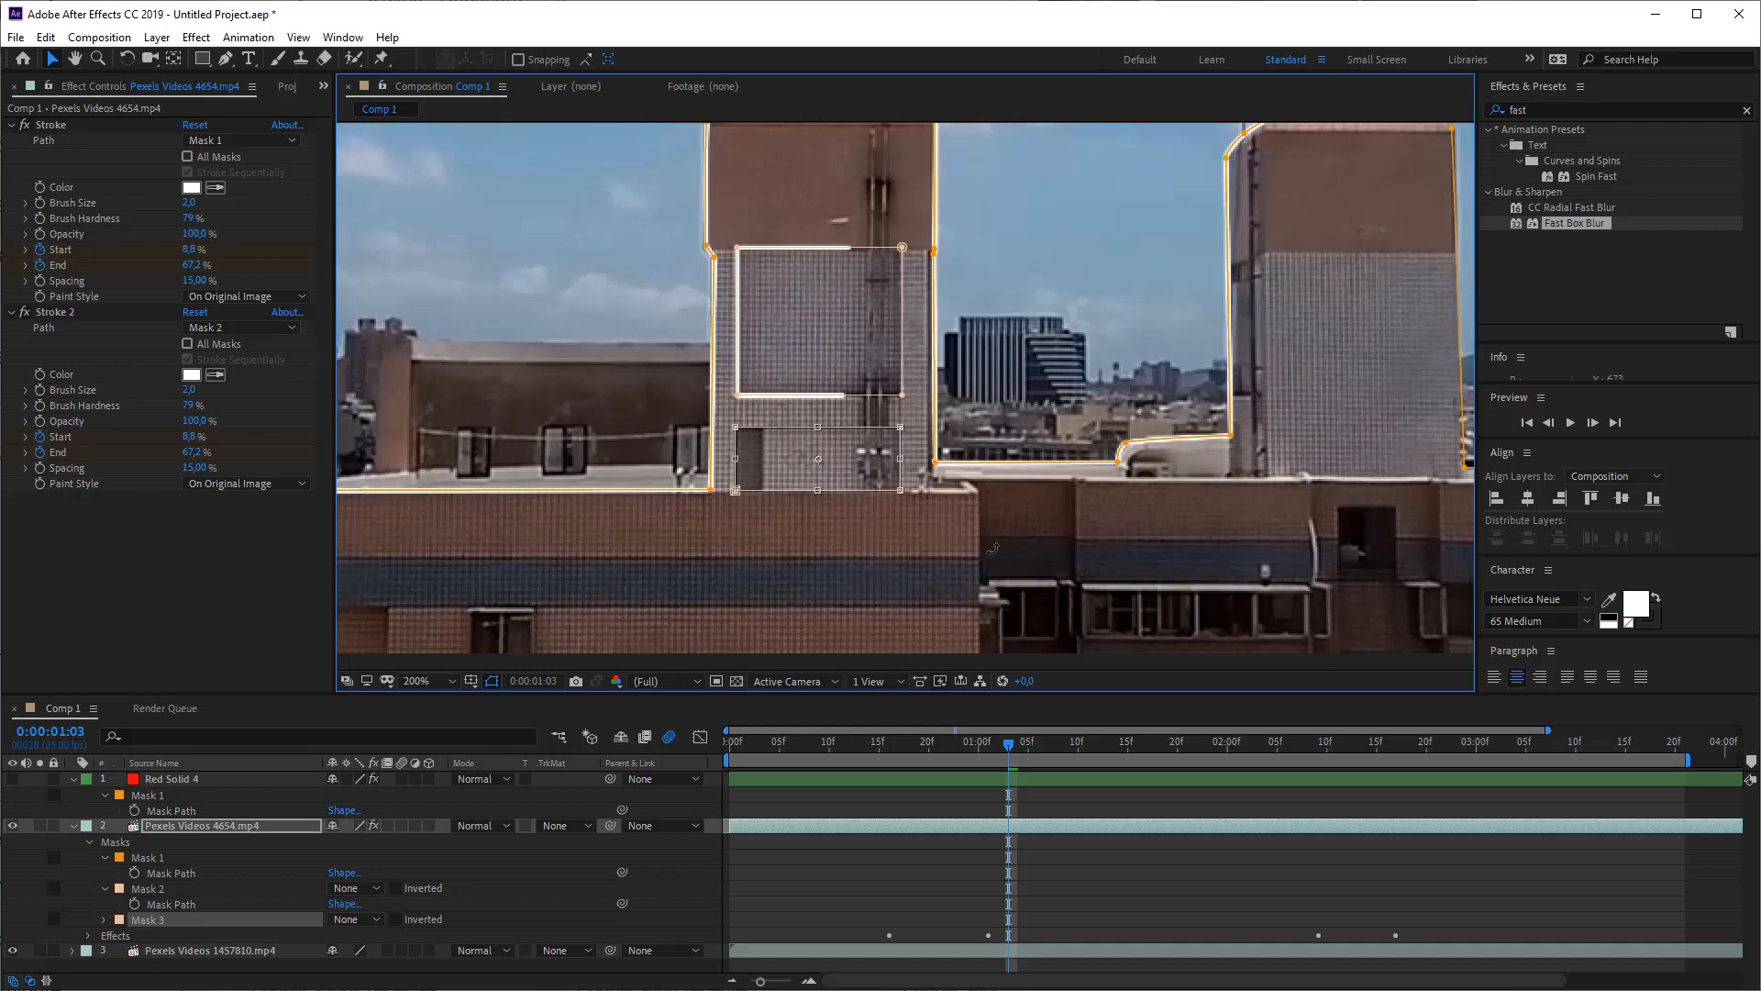
left_click(54, 312)
key("ctrl+d")
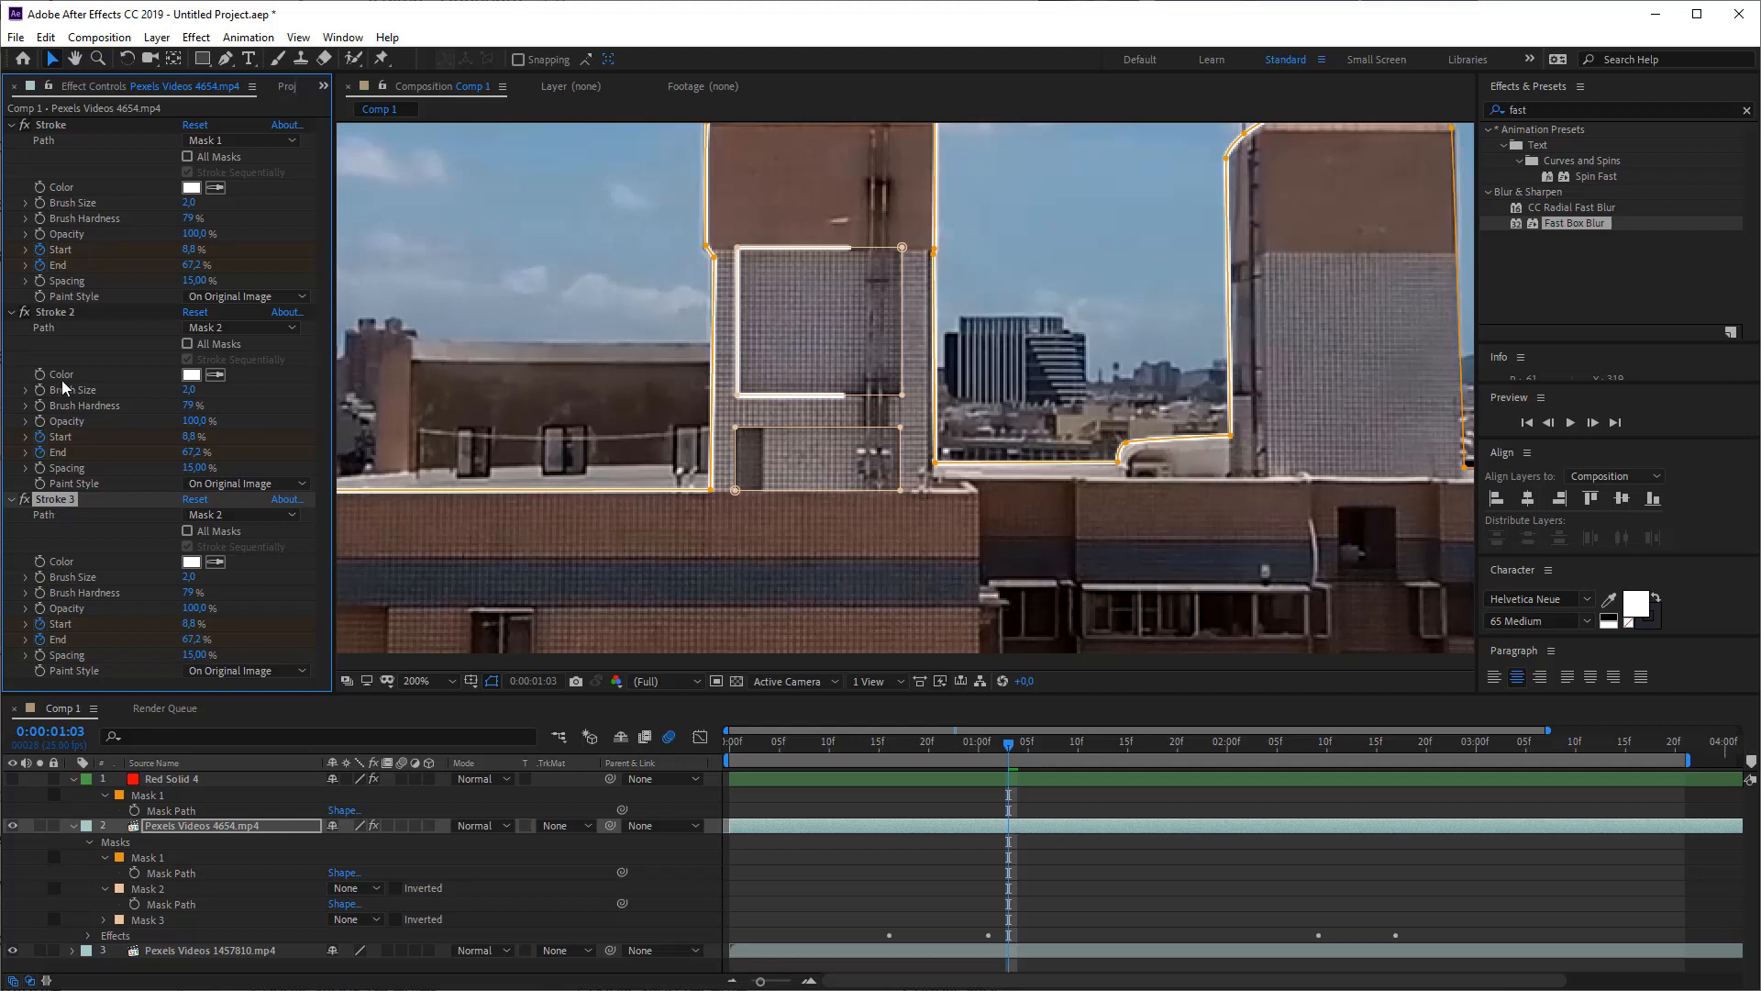
key("Delete")
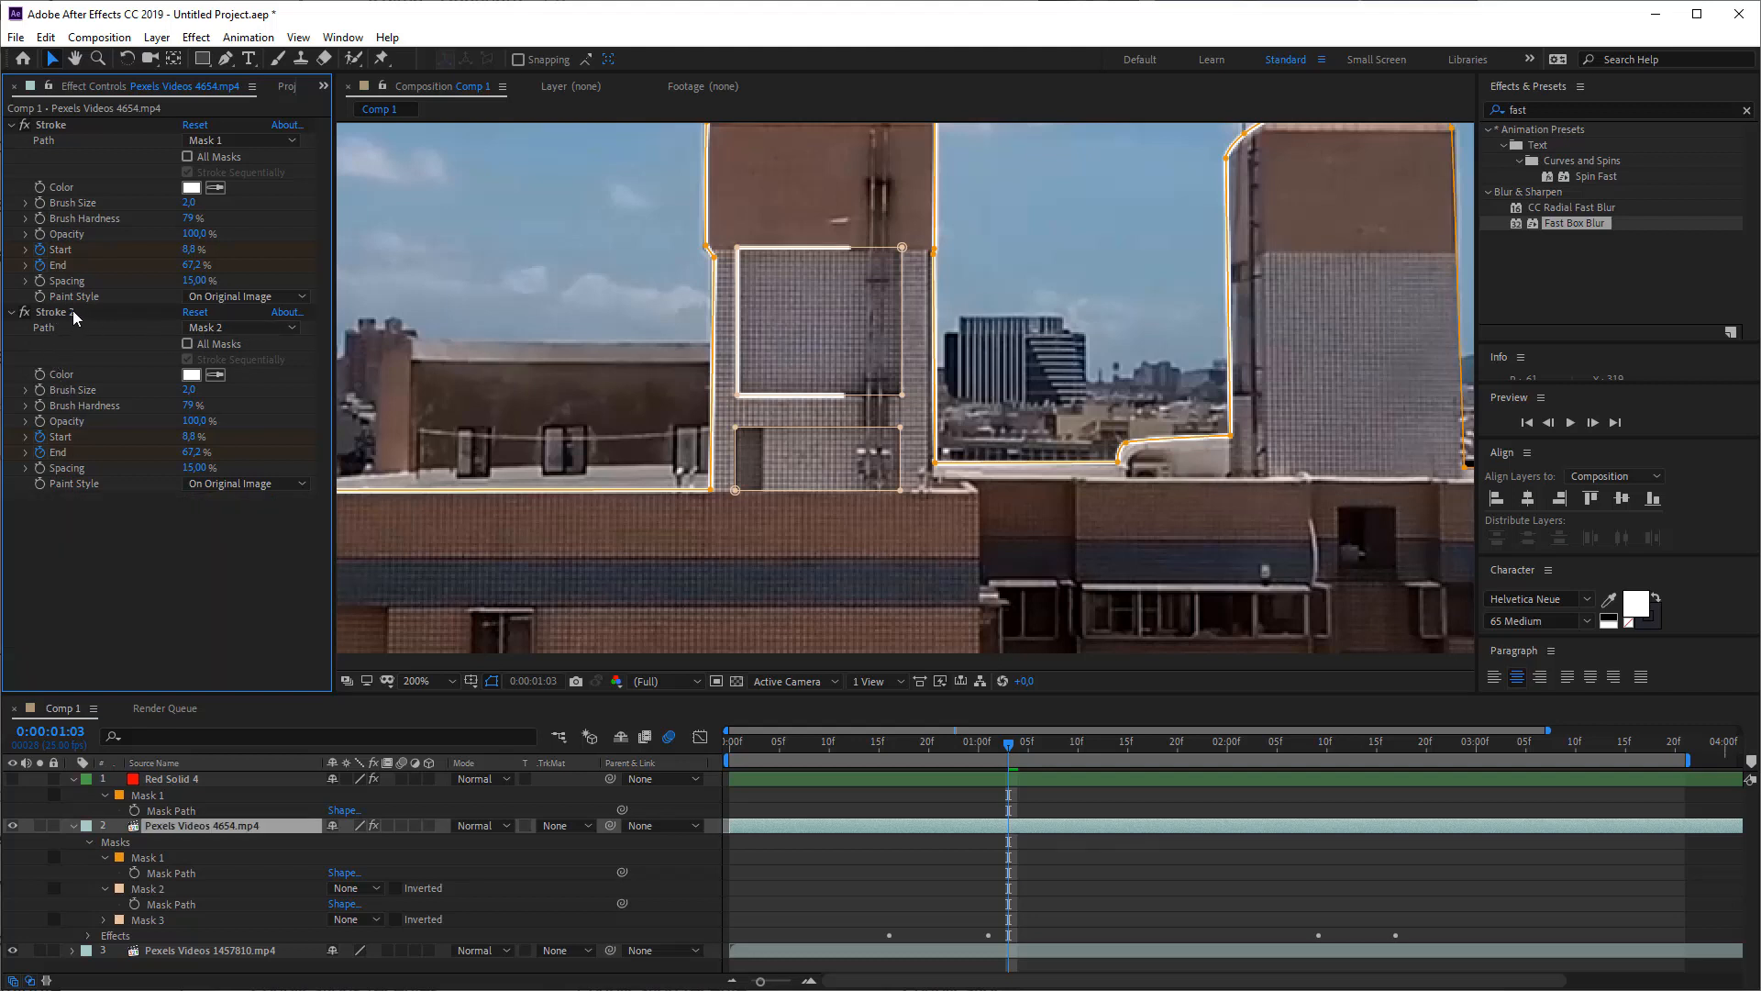
- Duplicate the Stroke 2 effect on the Pexels Videos 4654.mp4 layer and set the copy's path to Mask 3
left_click(73, 311)
key("ctrl+d")
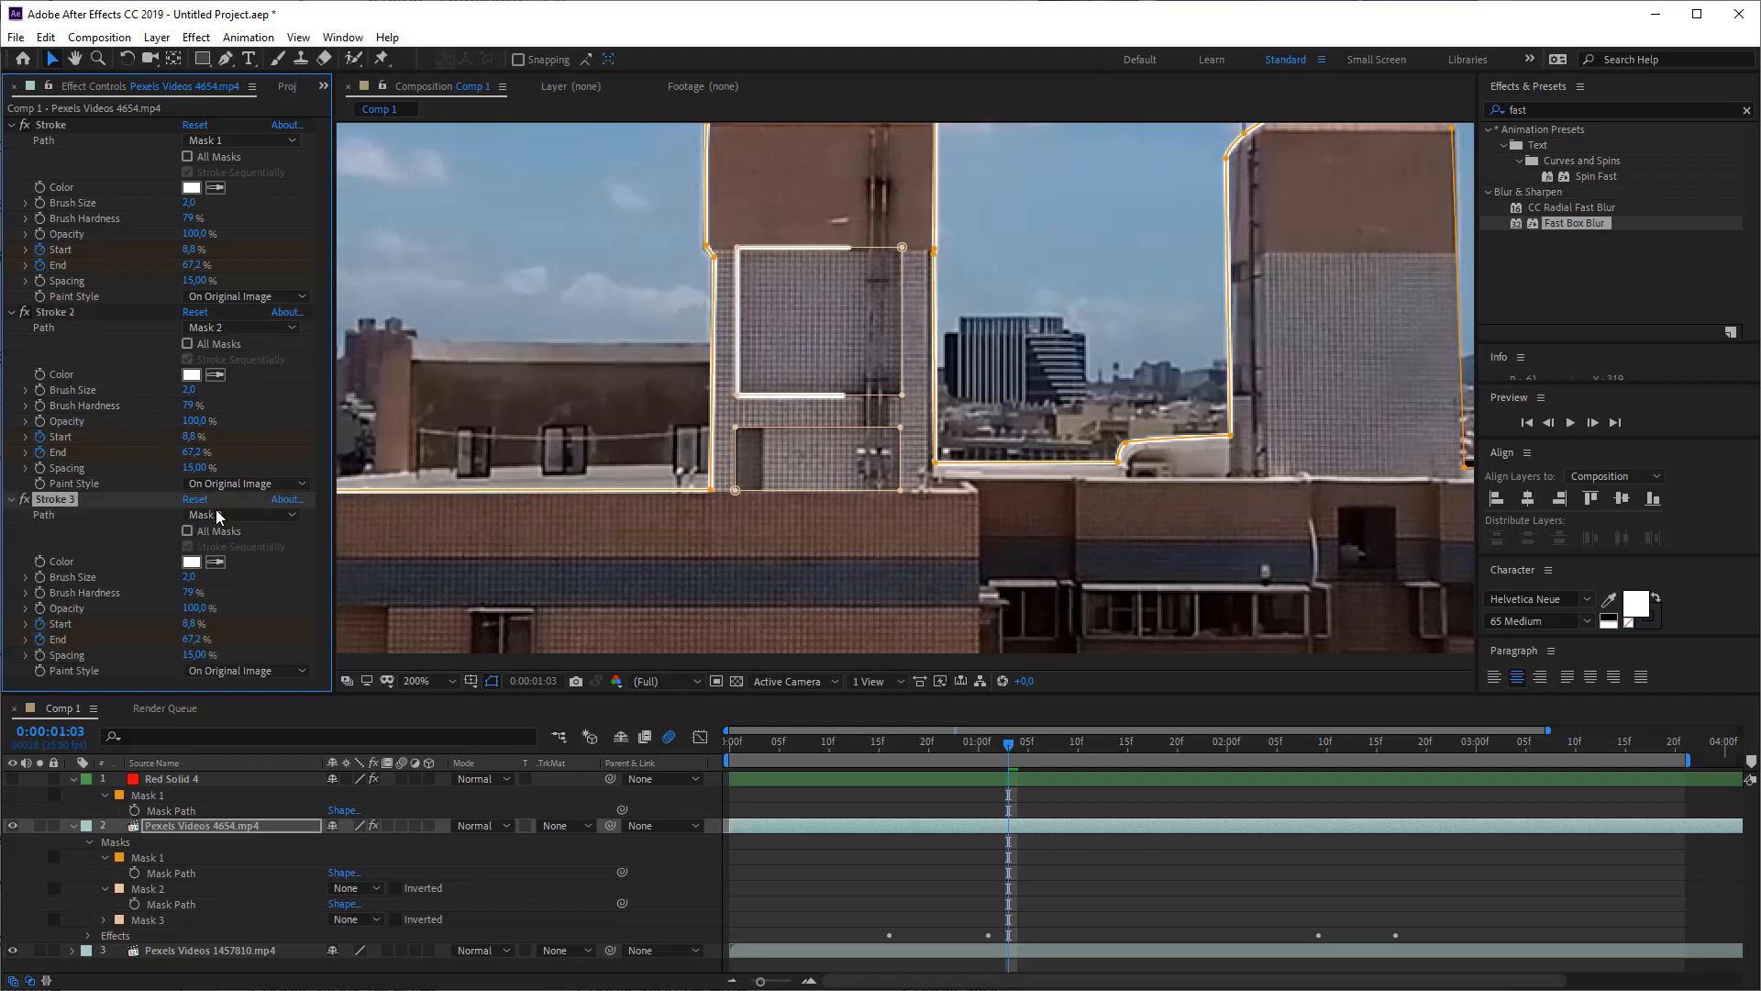
left_click(218, 514)
left_click(229, 601)
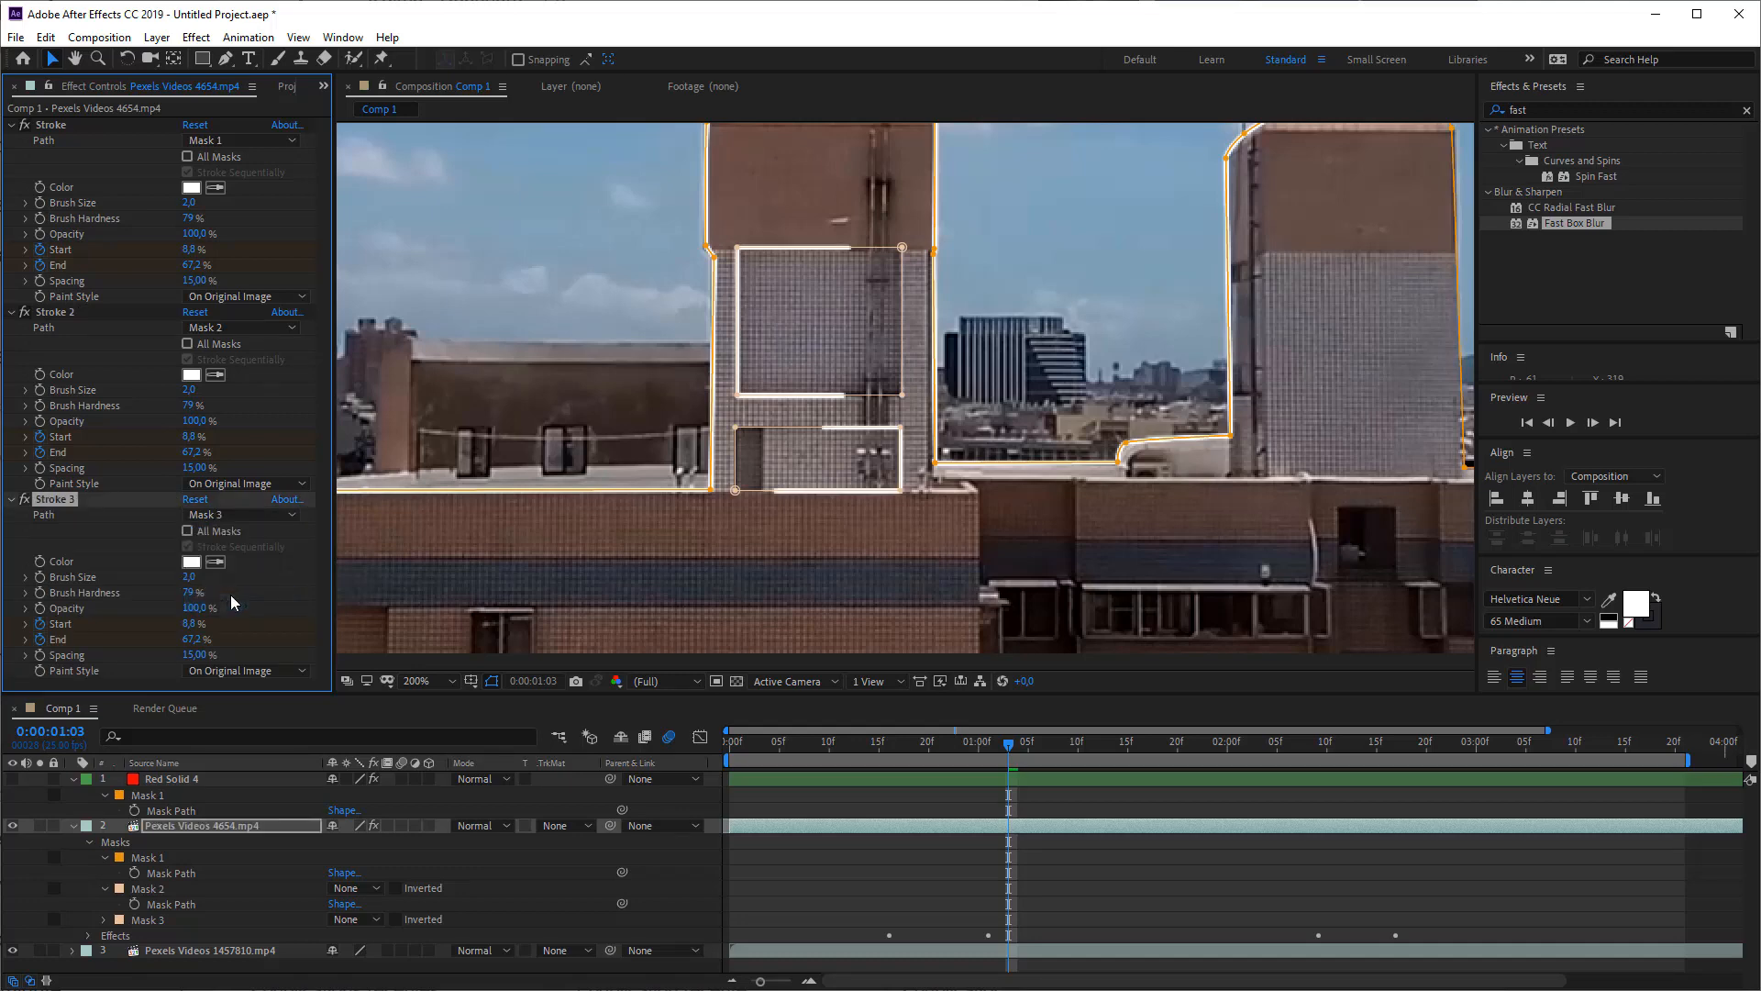
- Preview the stroke animations on the building outline and both tower rectangles, then view them in the wider frame
key("space")
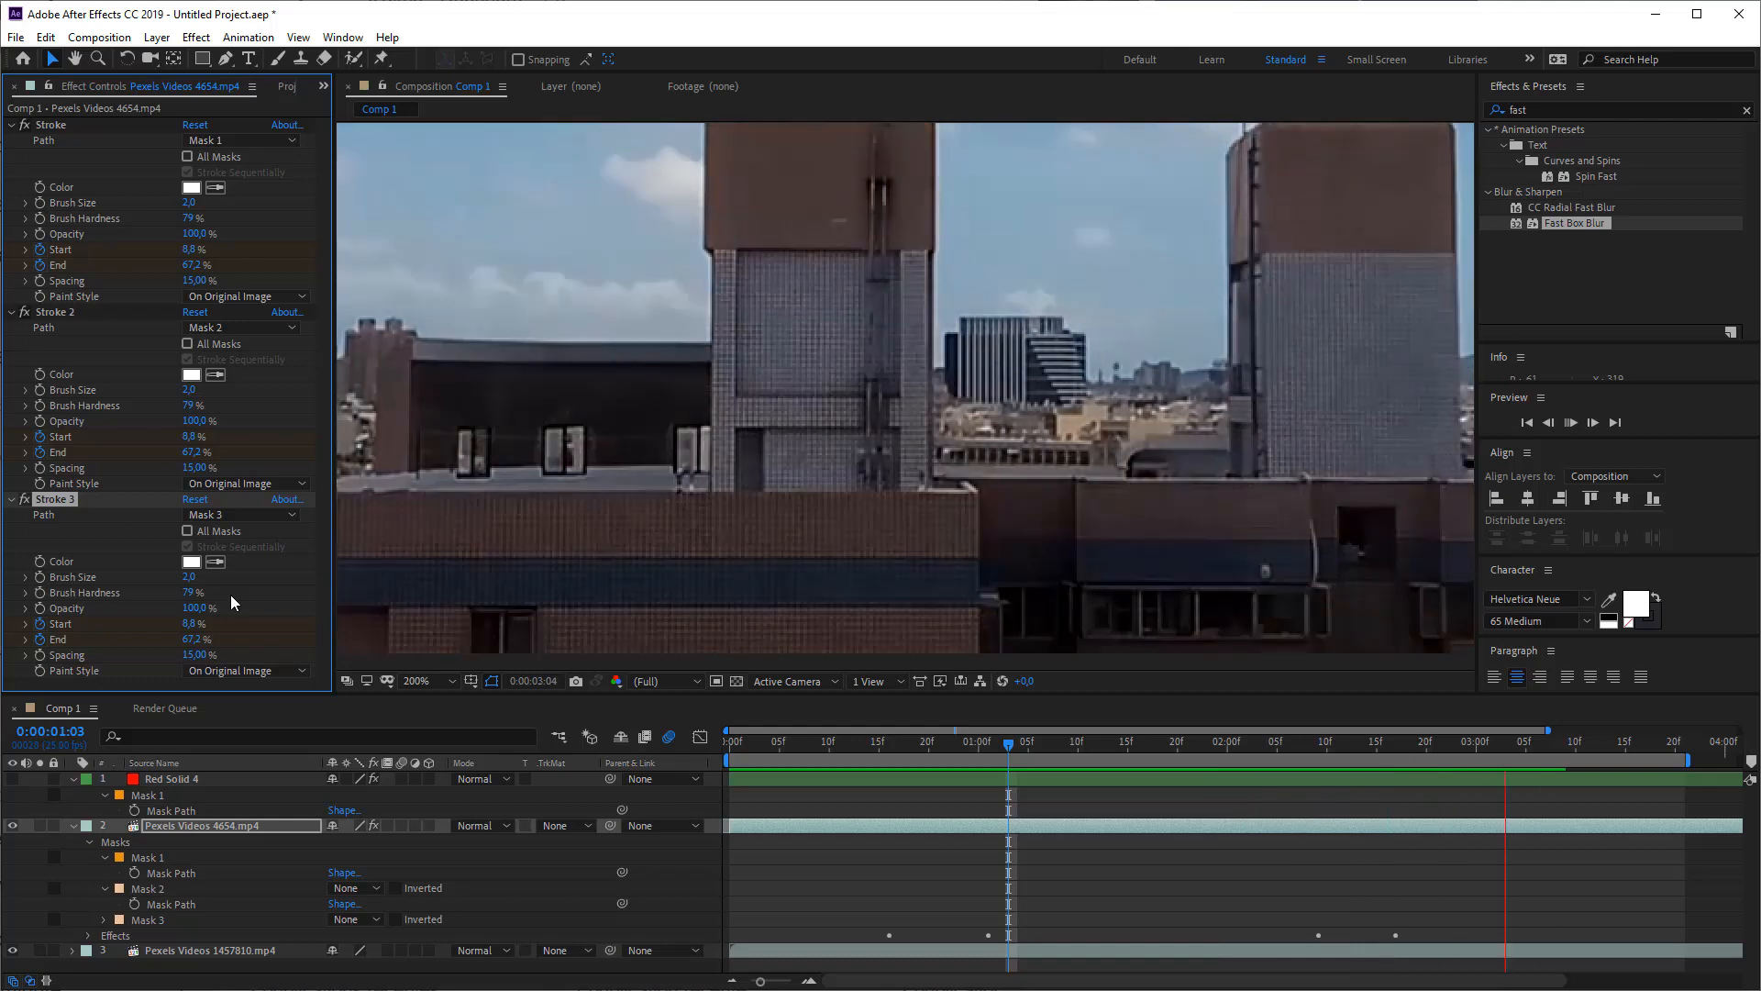
left_click(872, 853)
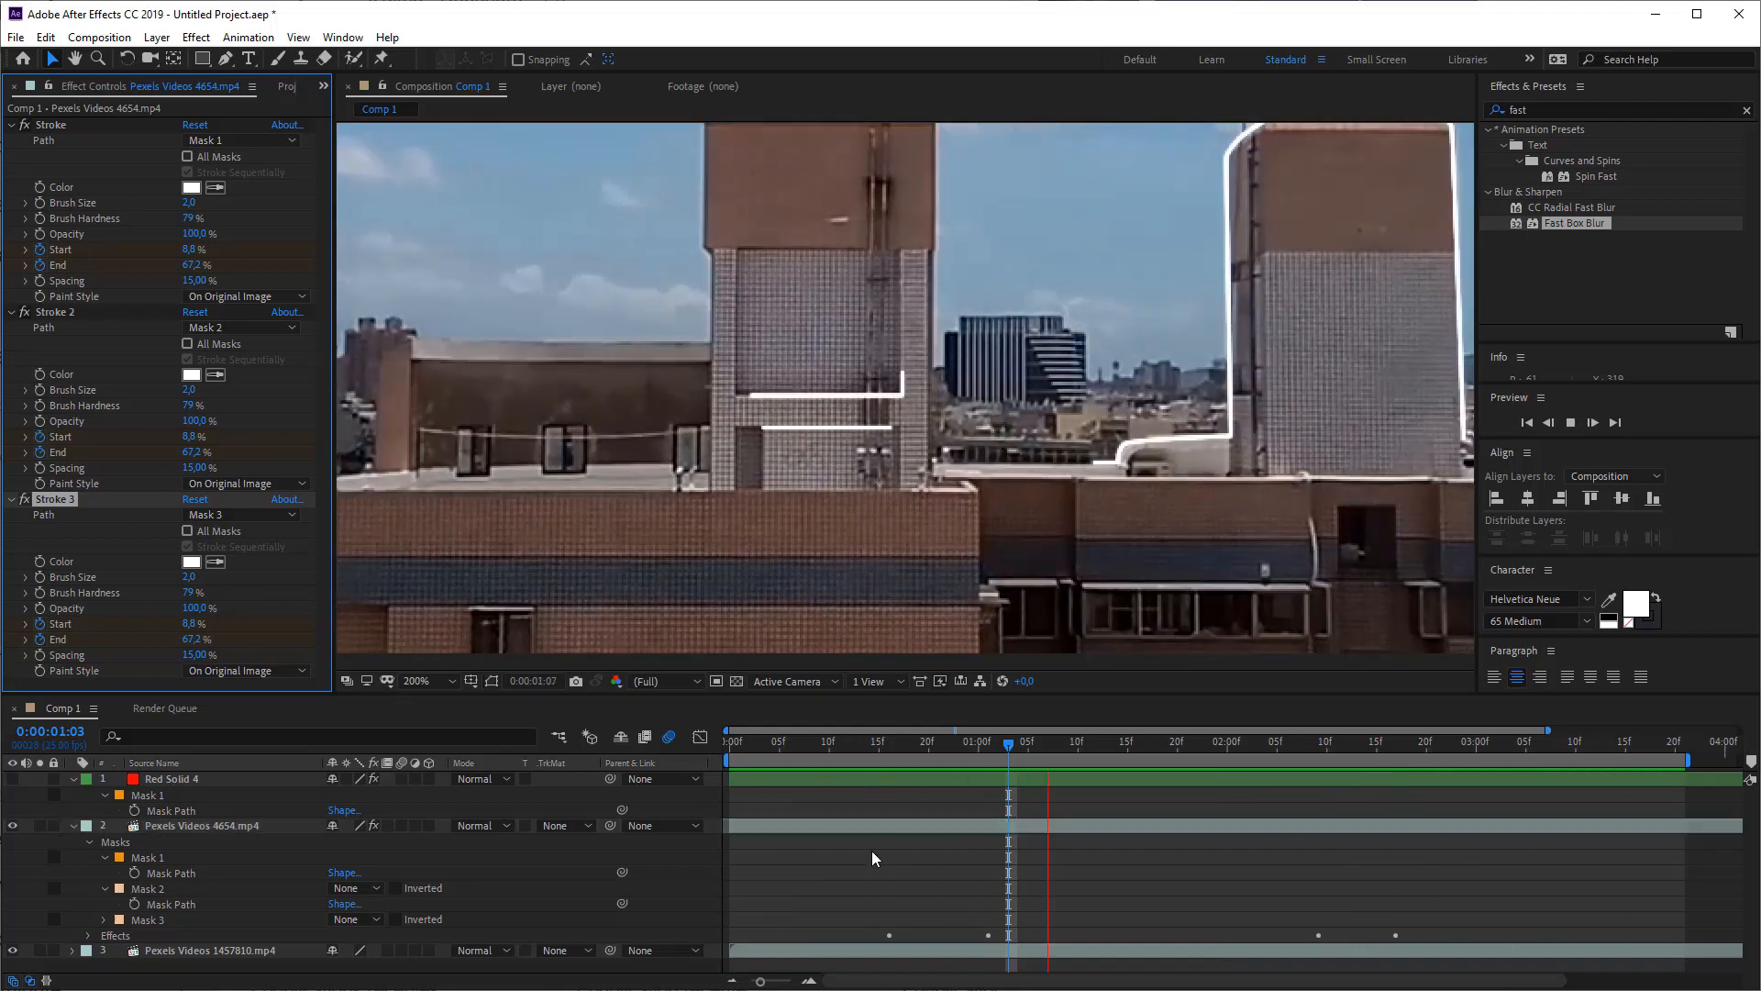
scroll(835, 440, "down", 1)
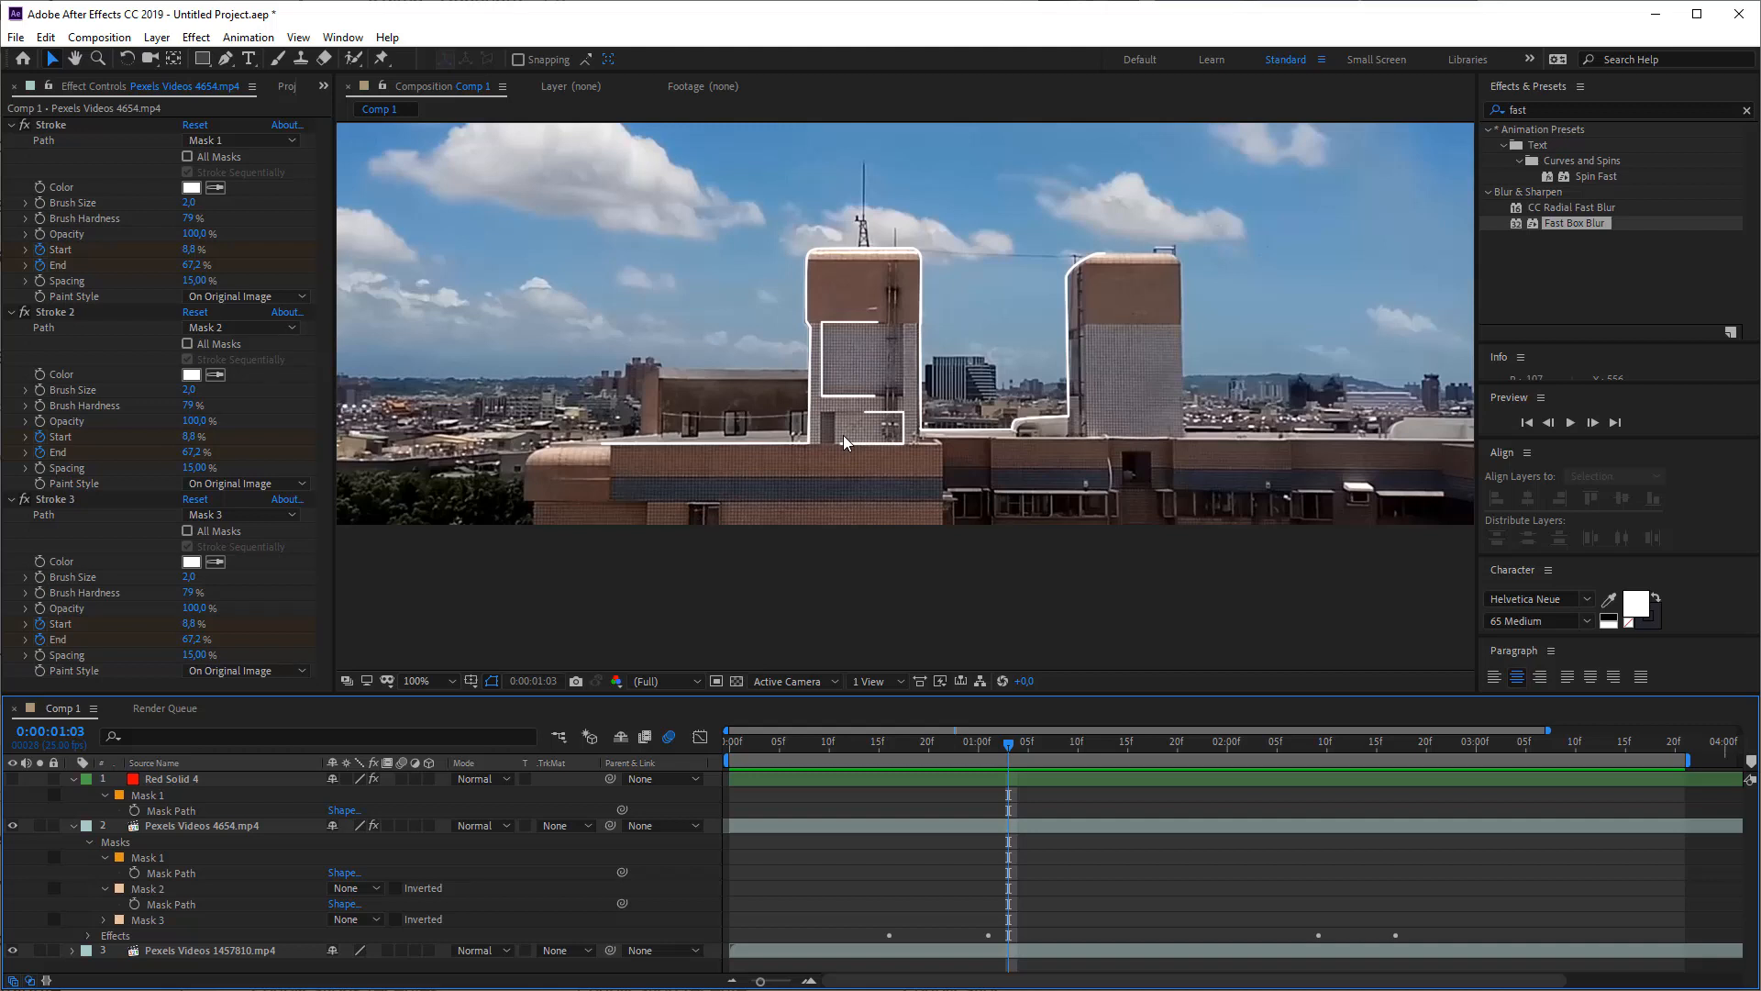
left_click_drag(823, 298, 841, 427)
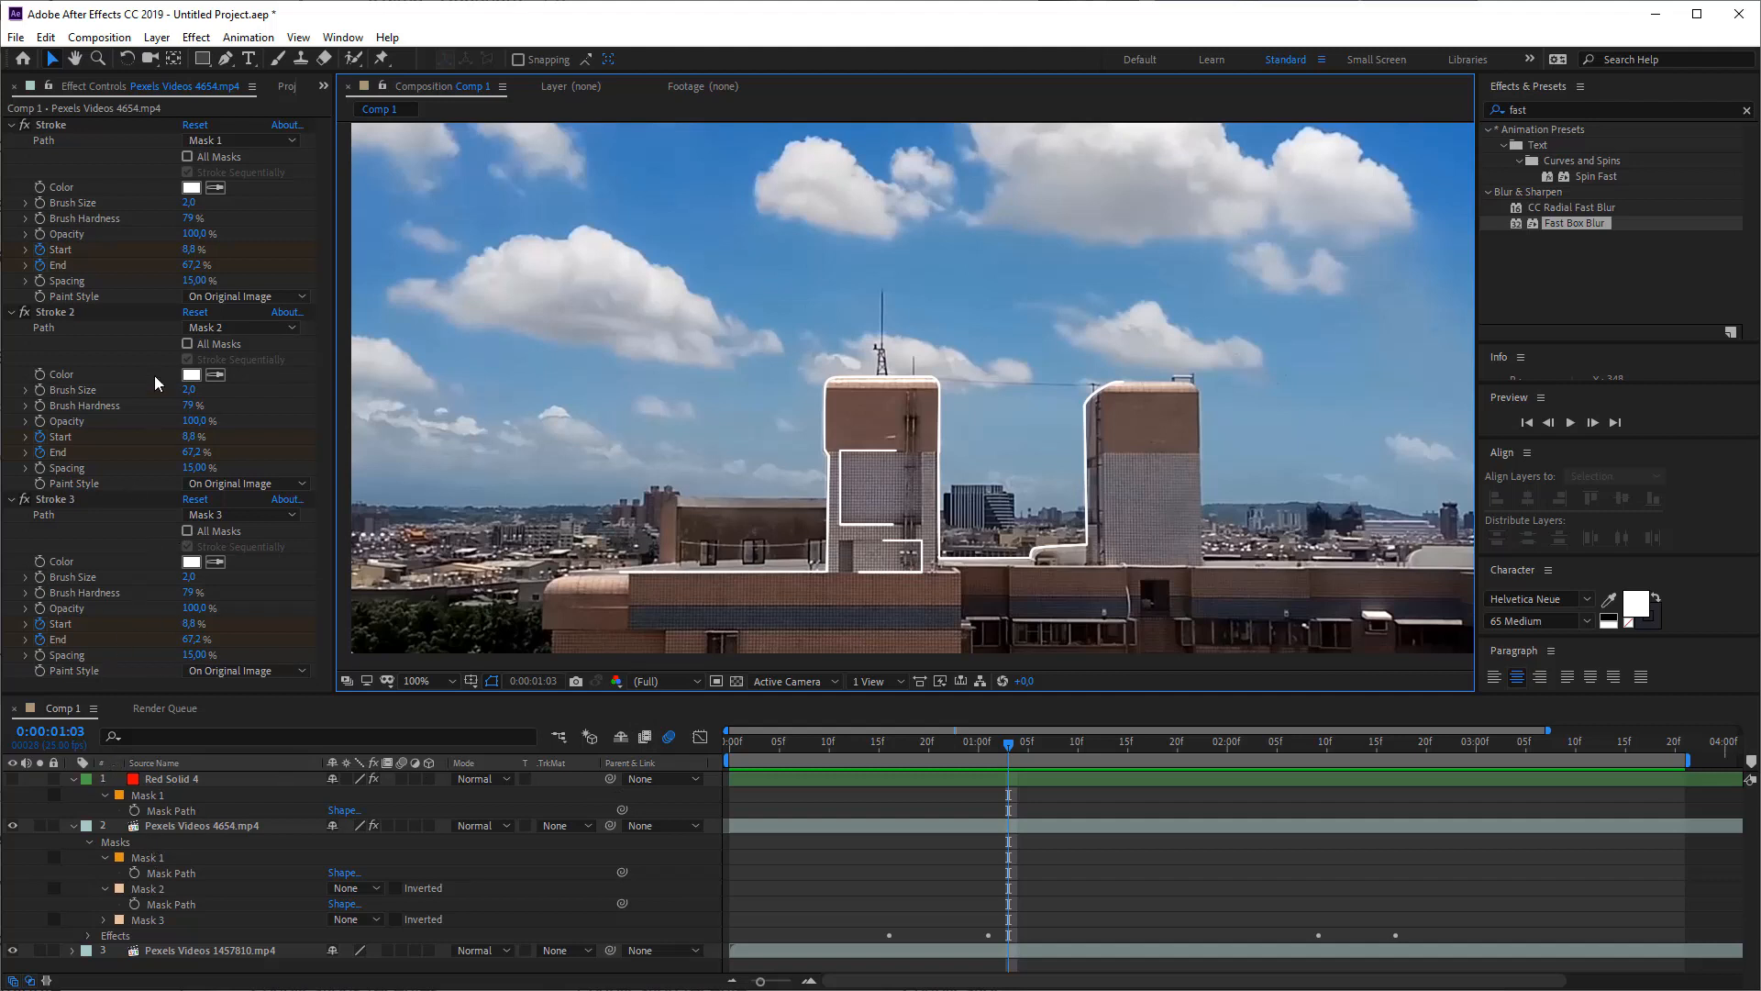
- Delete all three Stroke effects and all three masks from the Pexels Videos 4654.mp4 layer
left_click(44, 123)
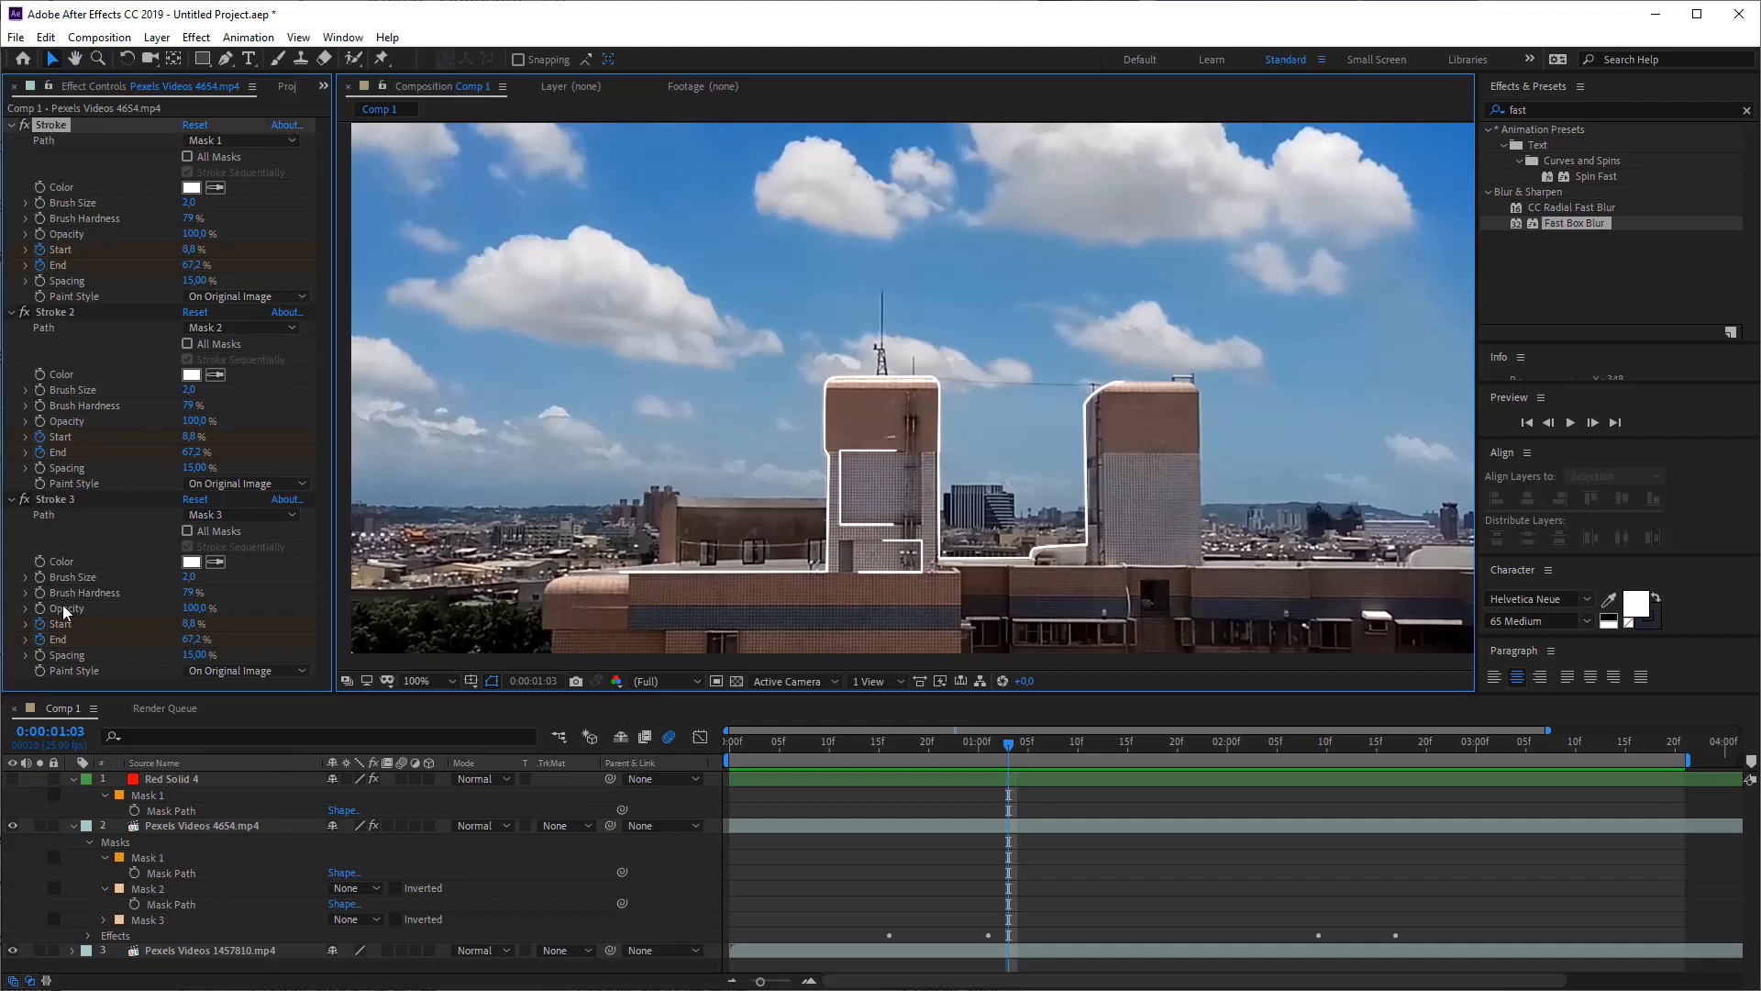
left_click(63, 499, "shift")
key("Delete")
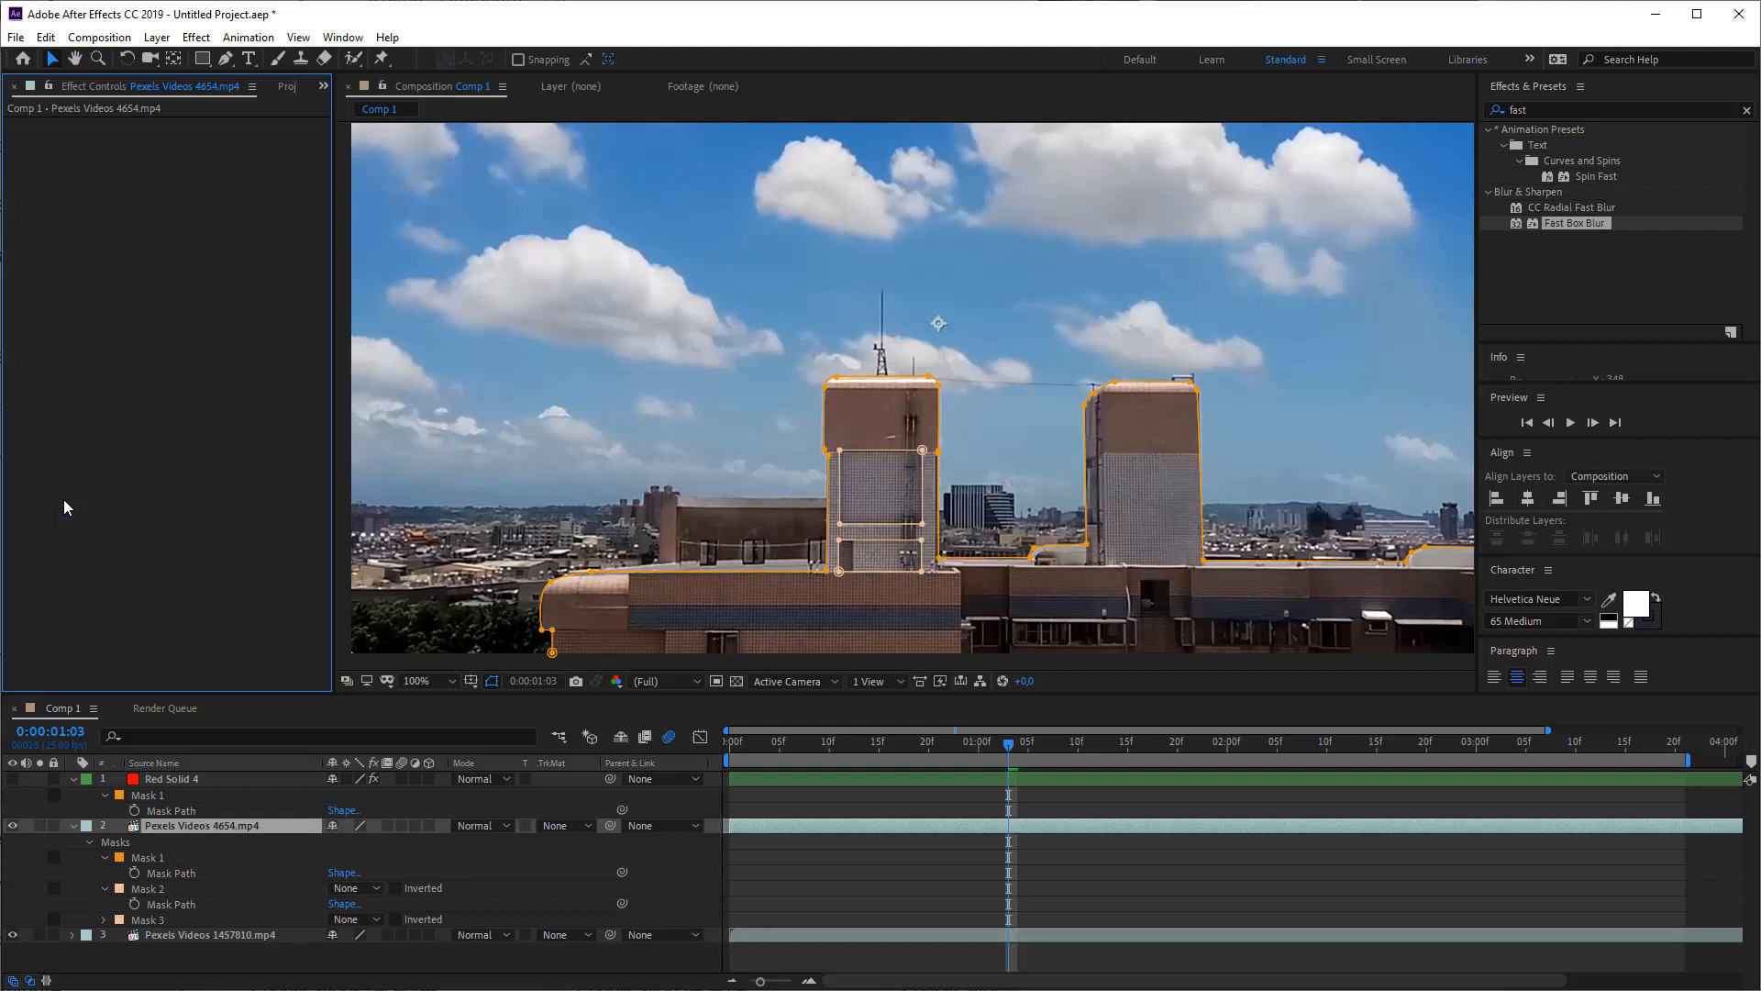
left_click(150, 859)
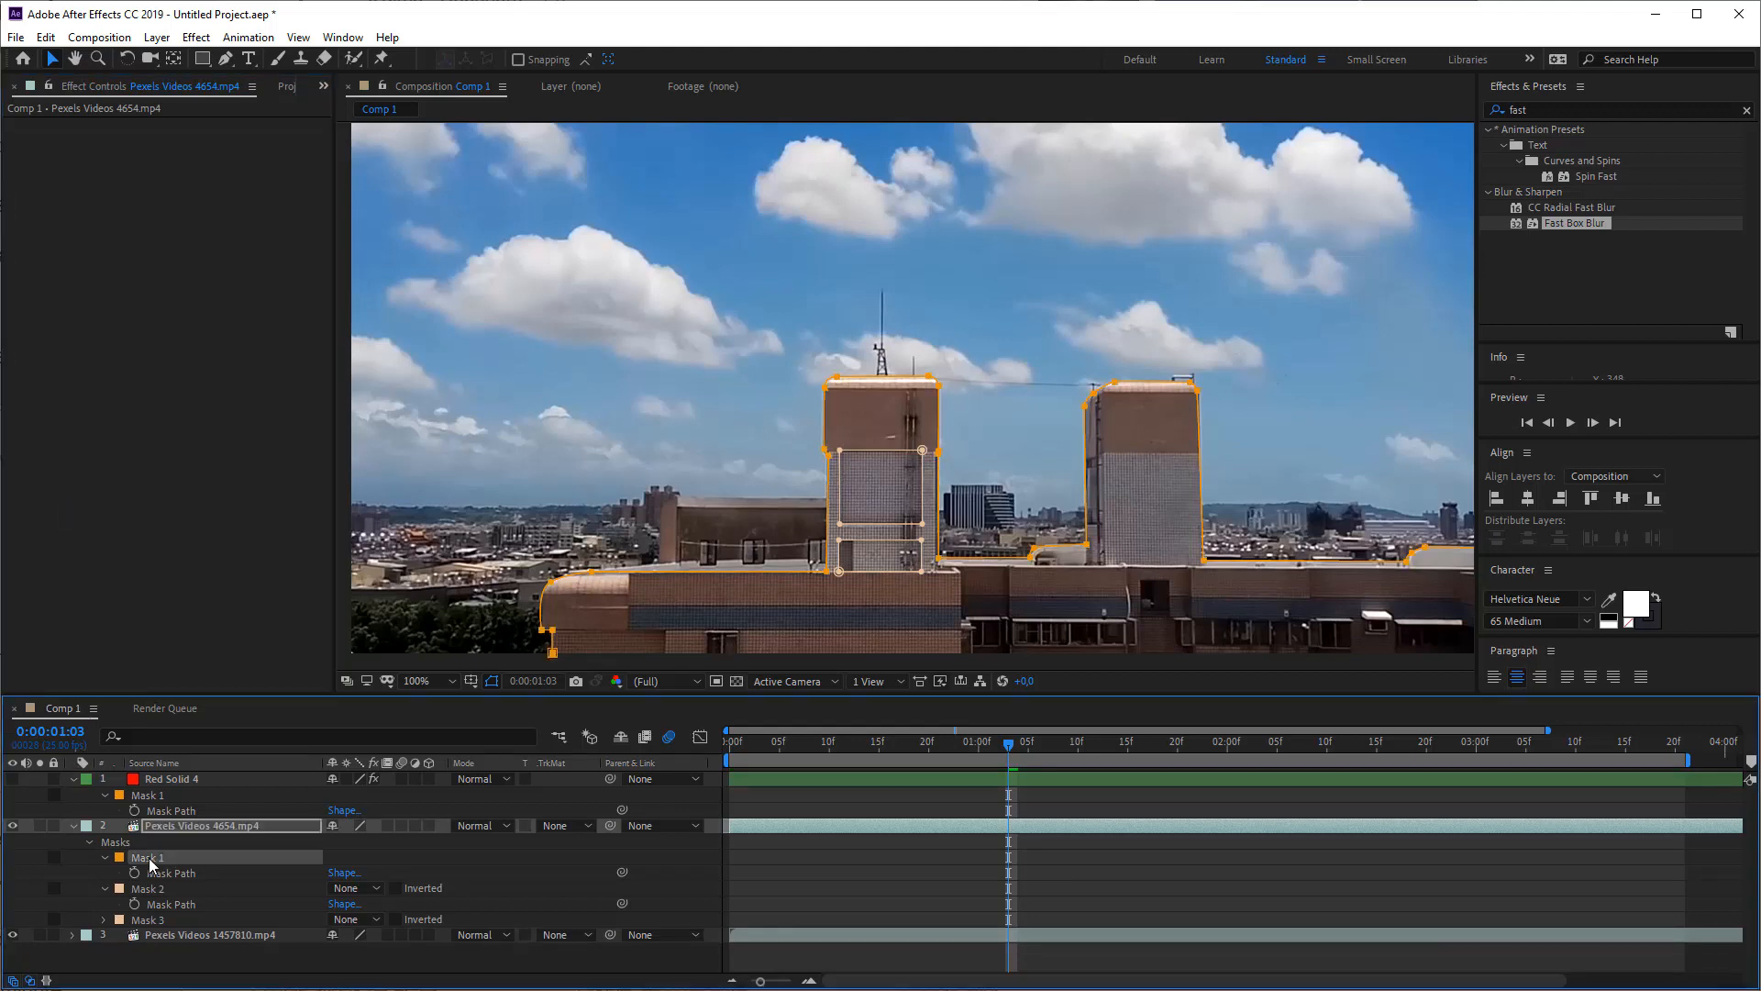
left_click(149, 920, "shift")
key("Delete")
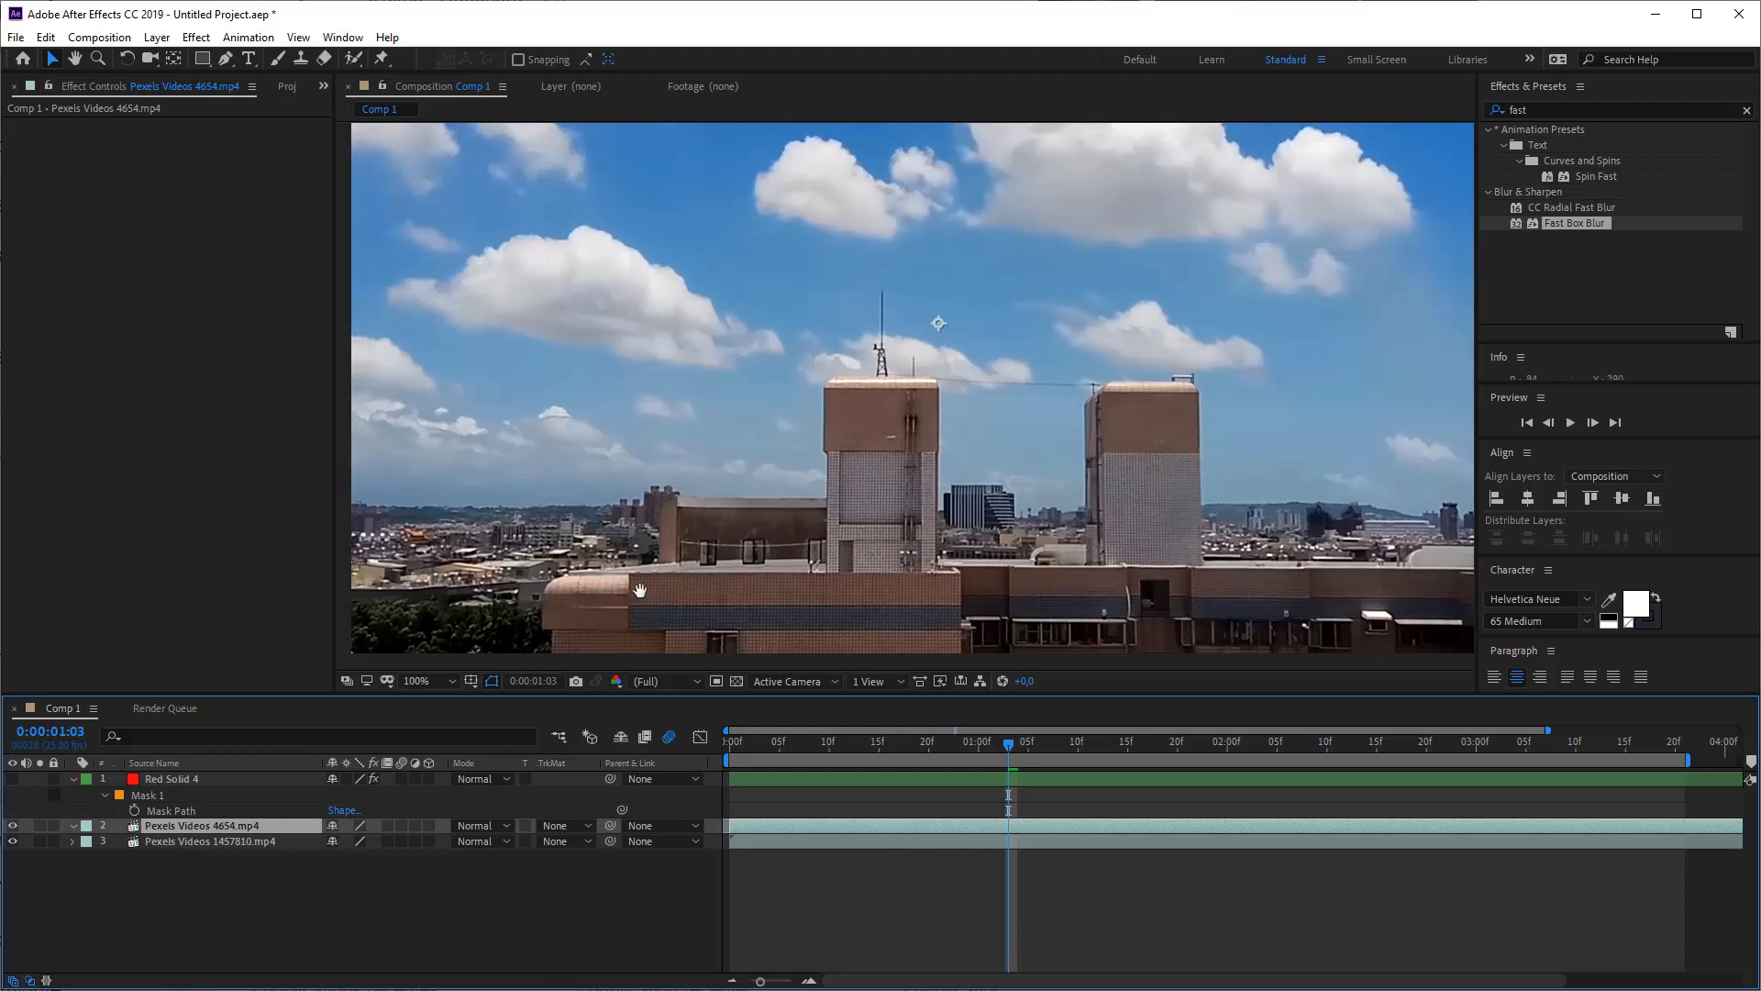
- Delete the Red Solid 4 layer together with its mask from the composition
left_click_drag(644, 596, 793, 395)
scroll(633, 582, "up", 1)
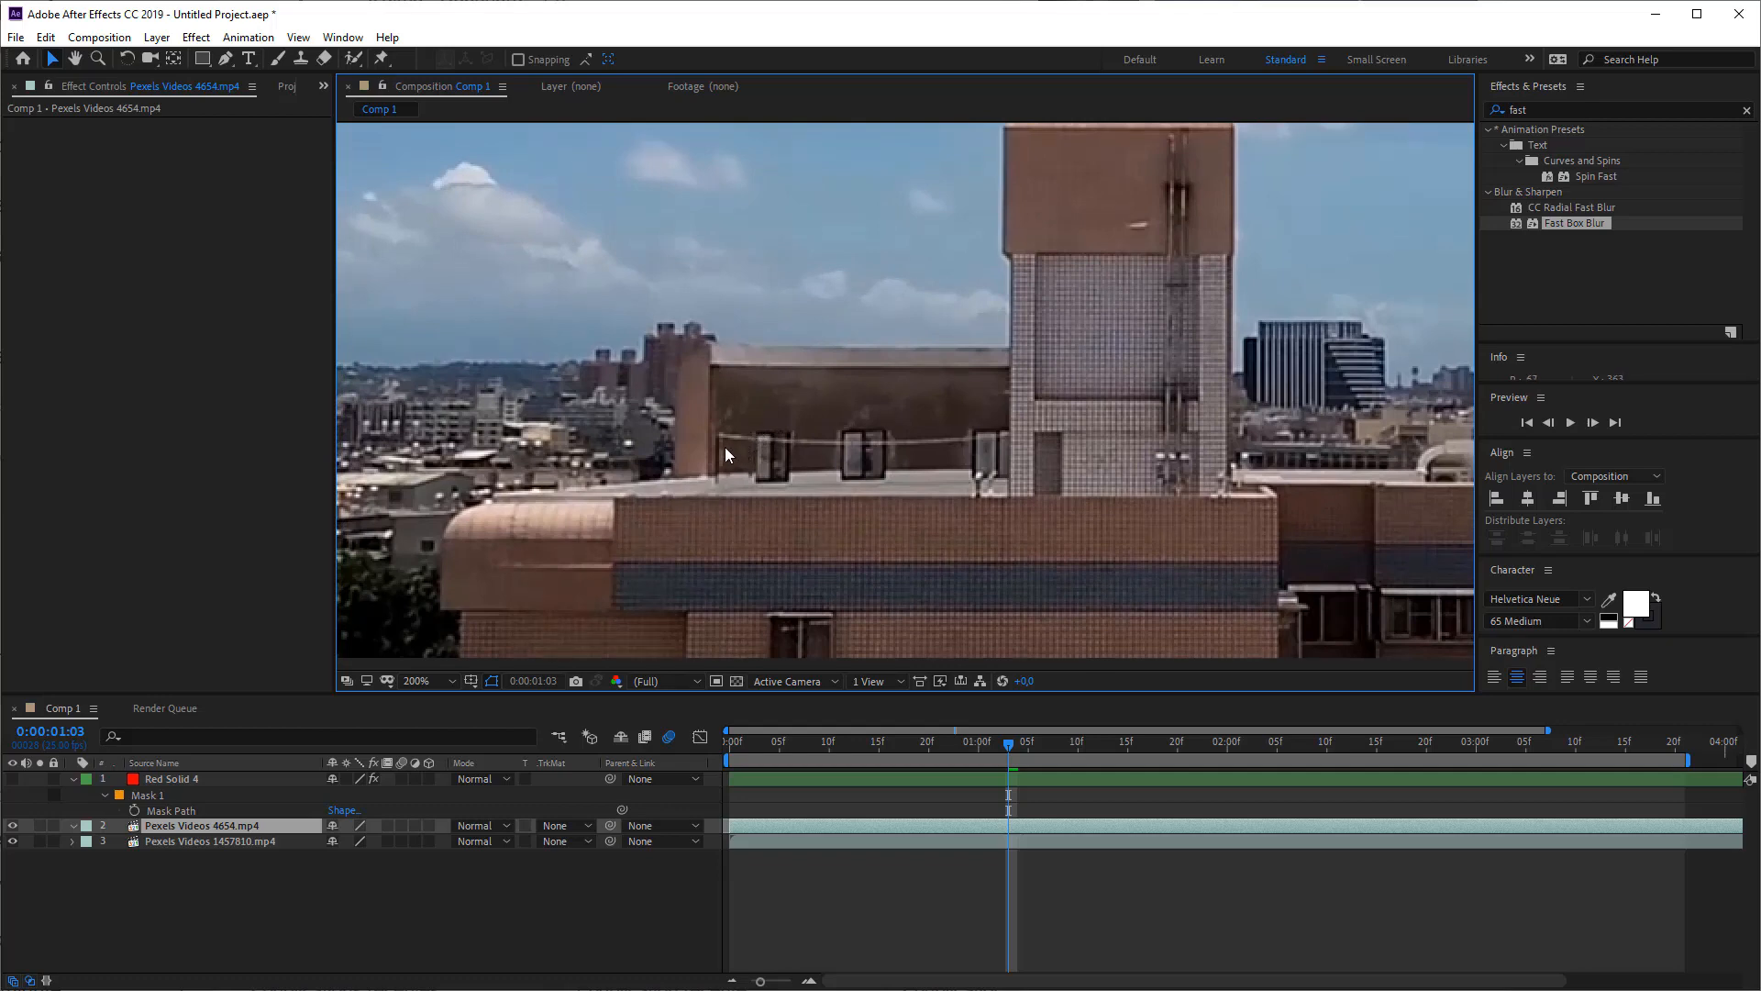
left_click_drag(599, 556, 731, 515)
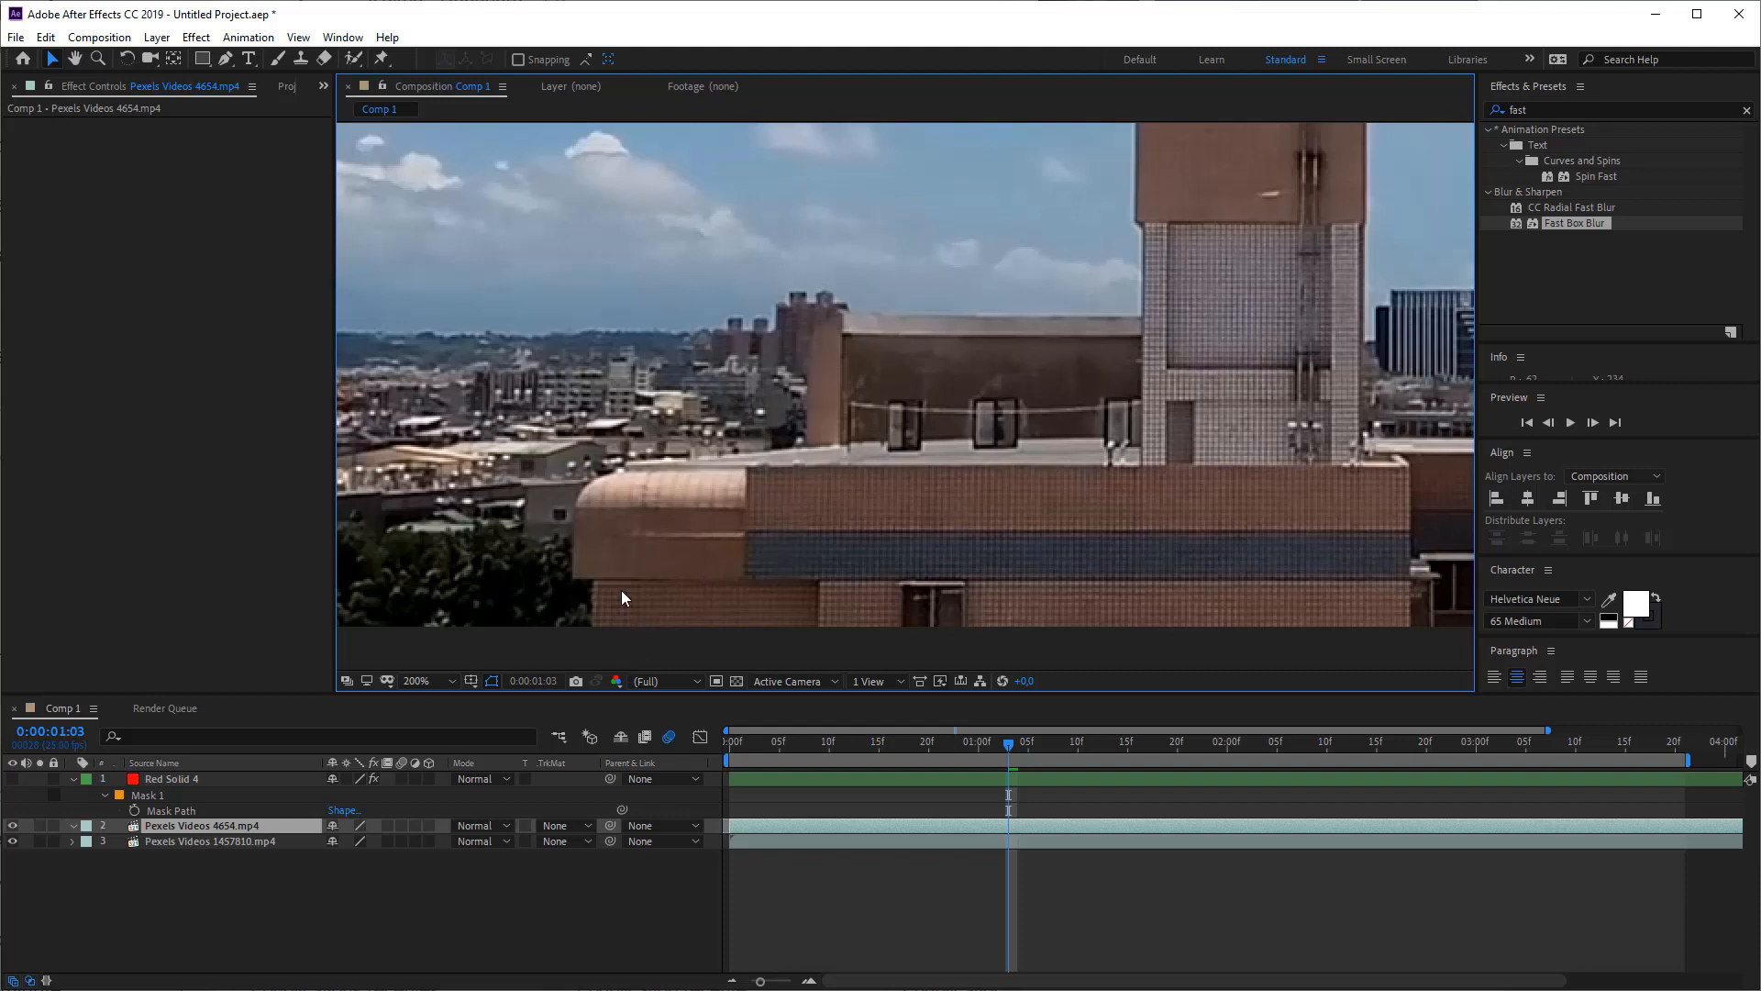
left_click(158, 795)
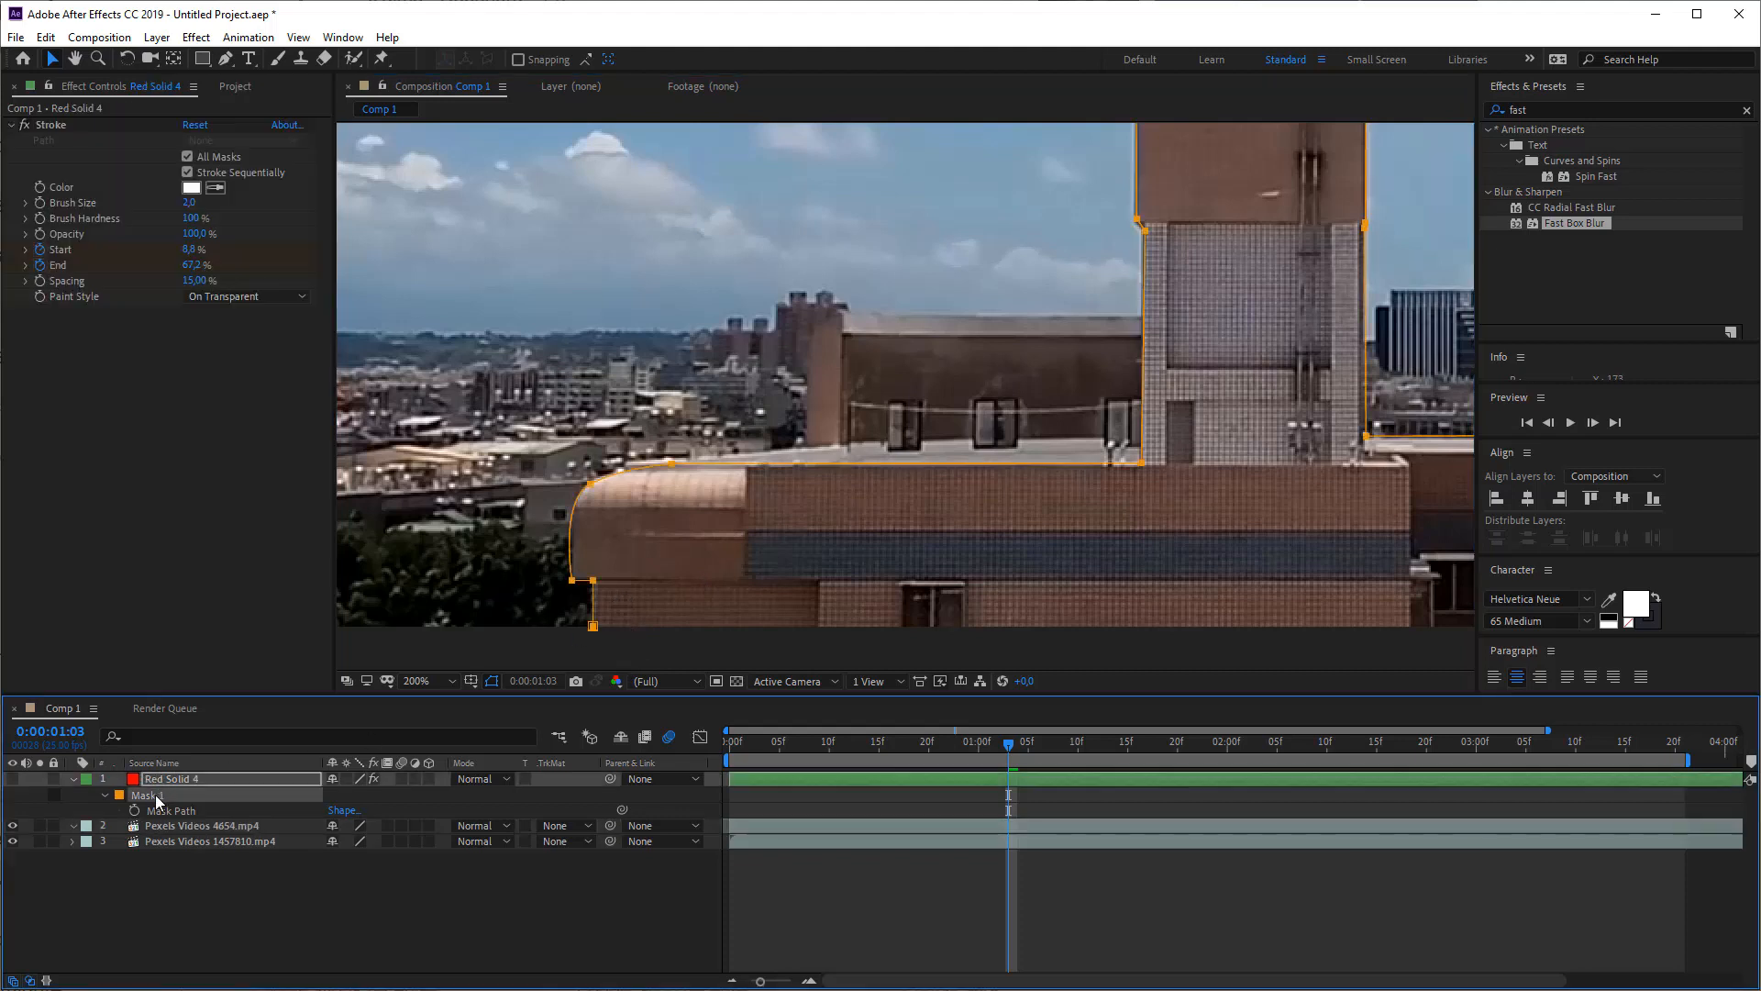
key("Delete")
key("Delete")
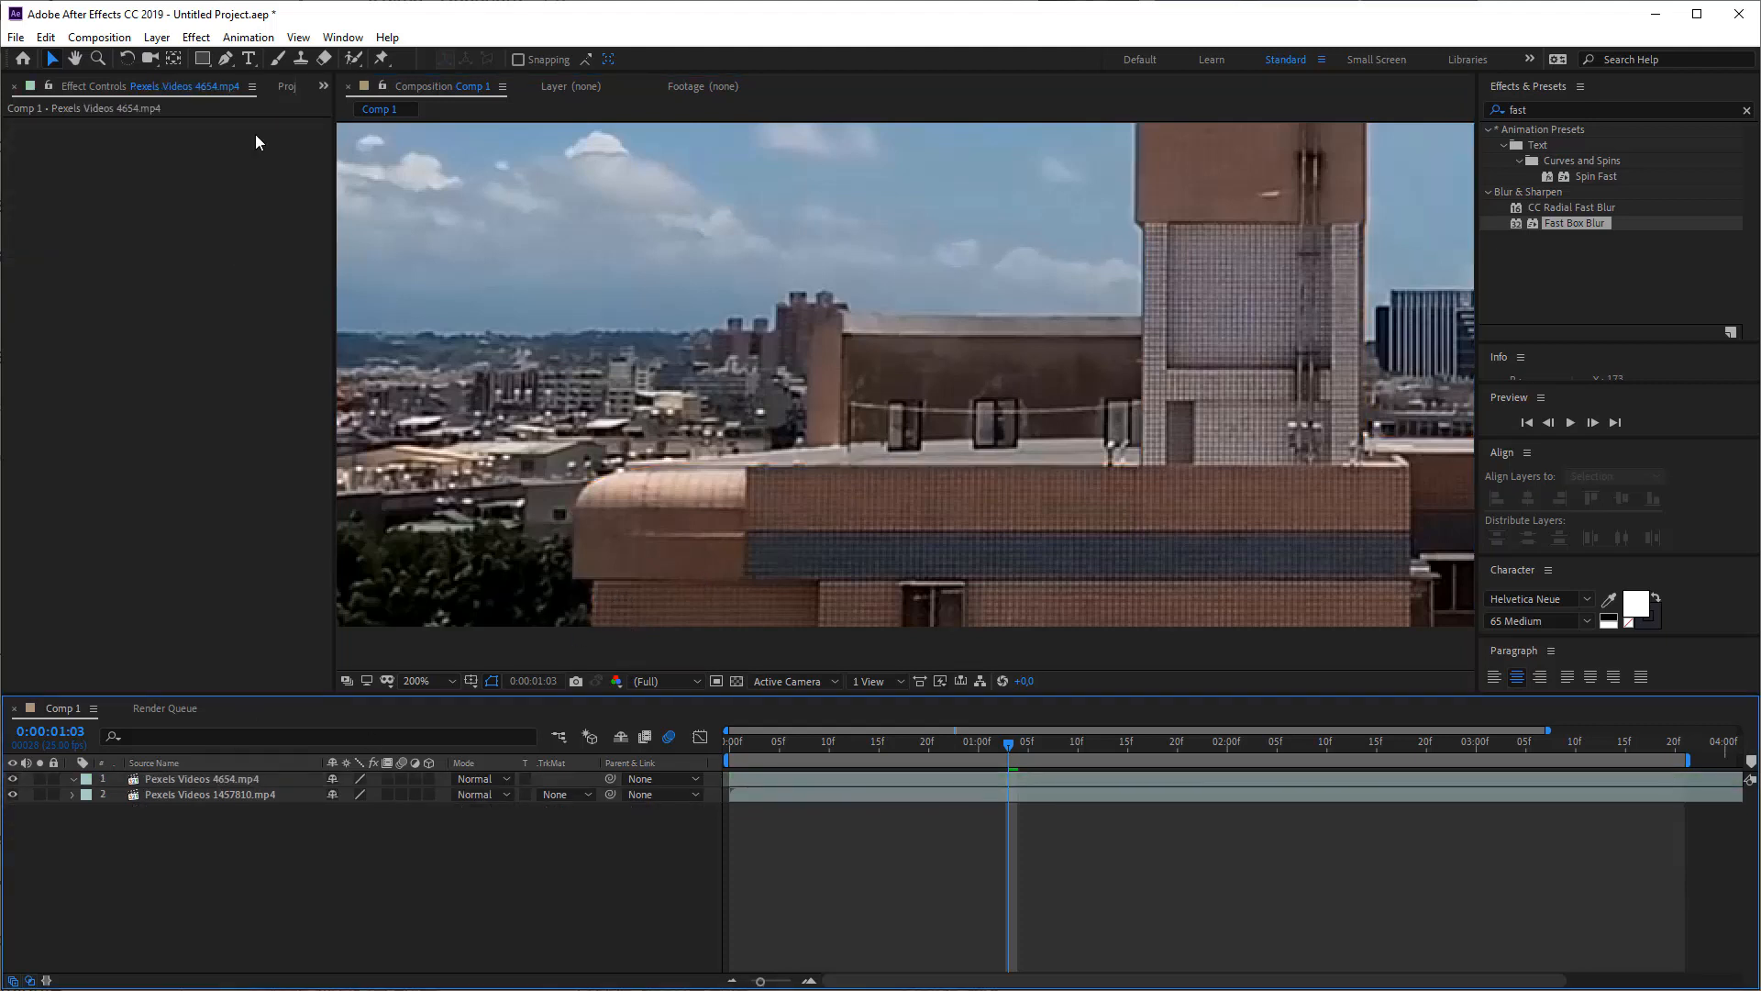
- Create a new red solid layer of 1280 x 720 px with the default solid settings
left_click(193, 39)
mouse_move(163, 39)
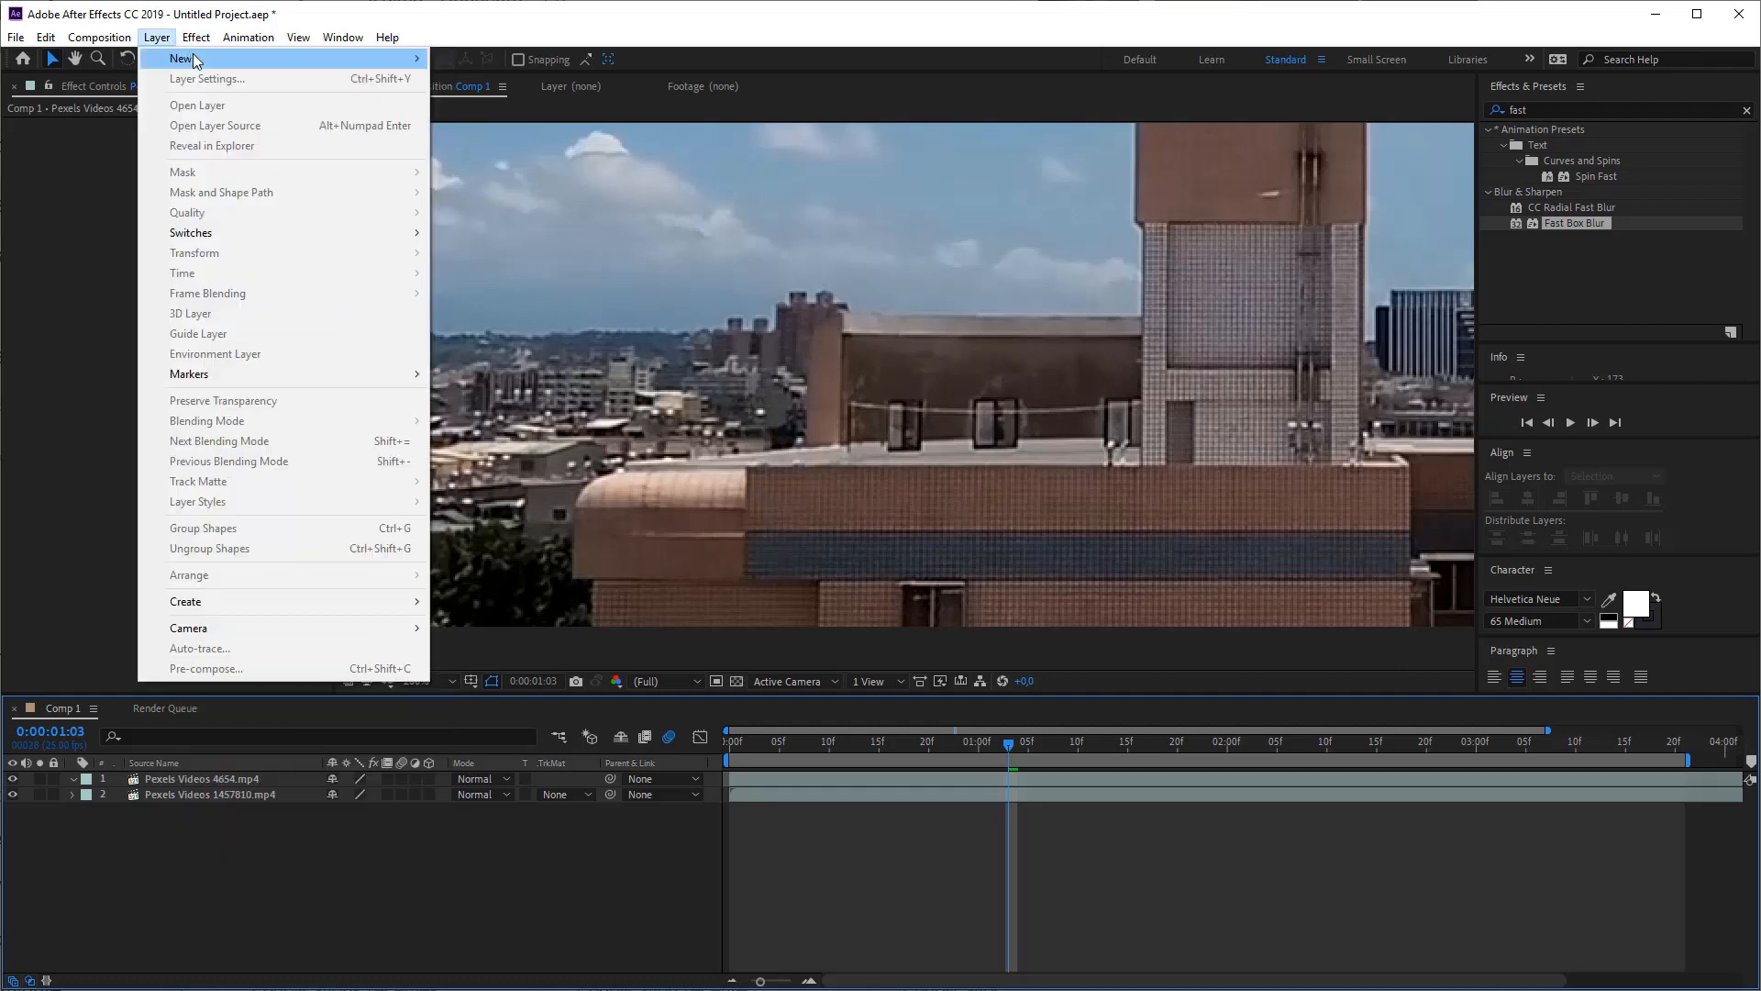
left_click(493, 84)
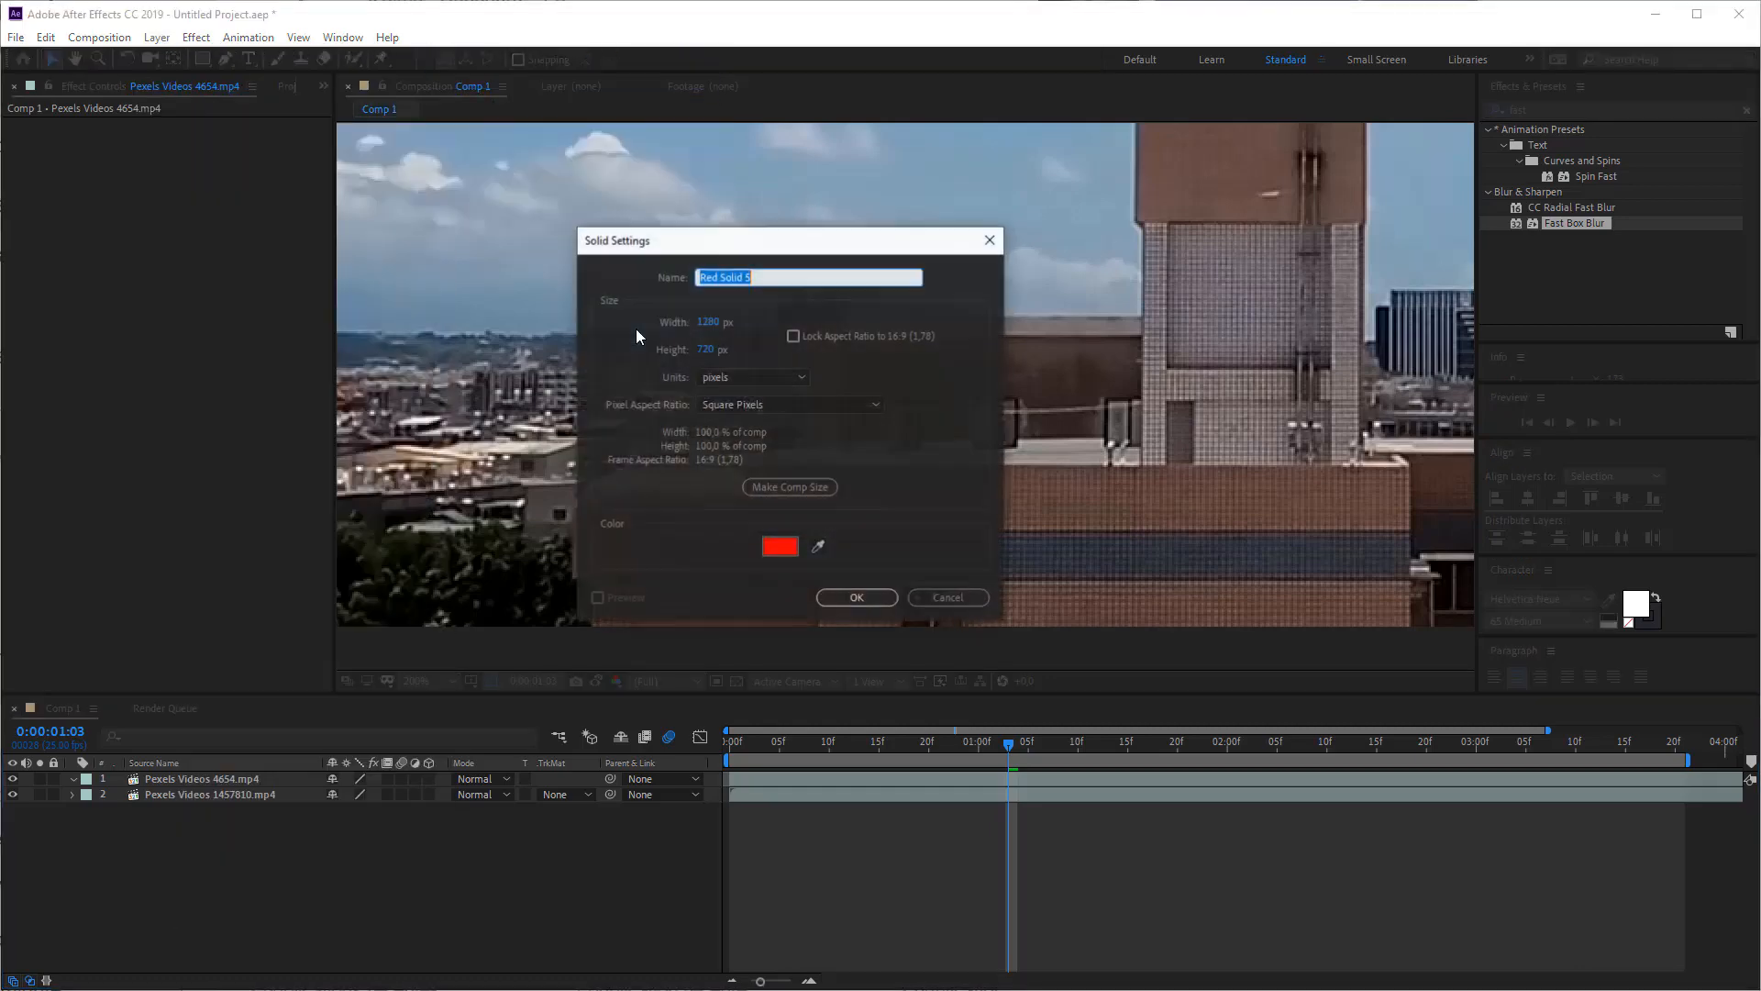
left_click(856, 599)
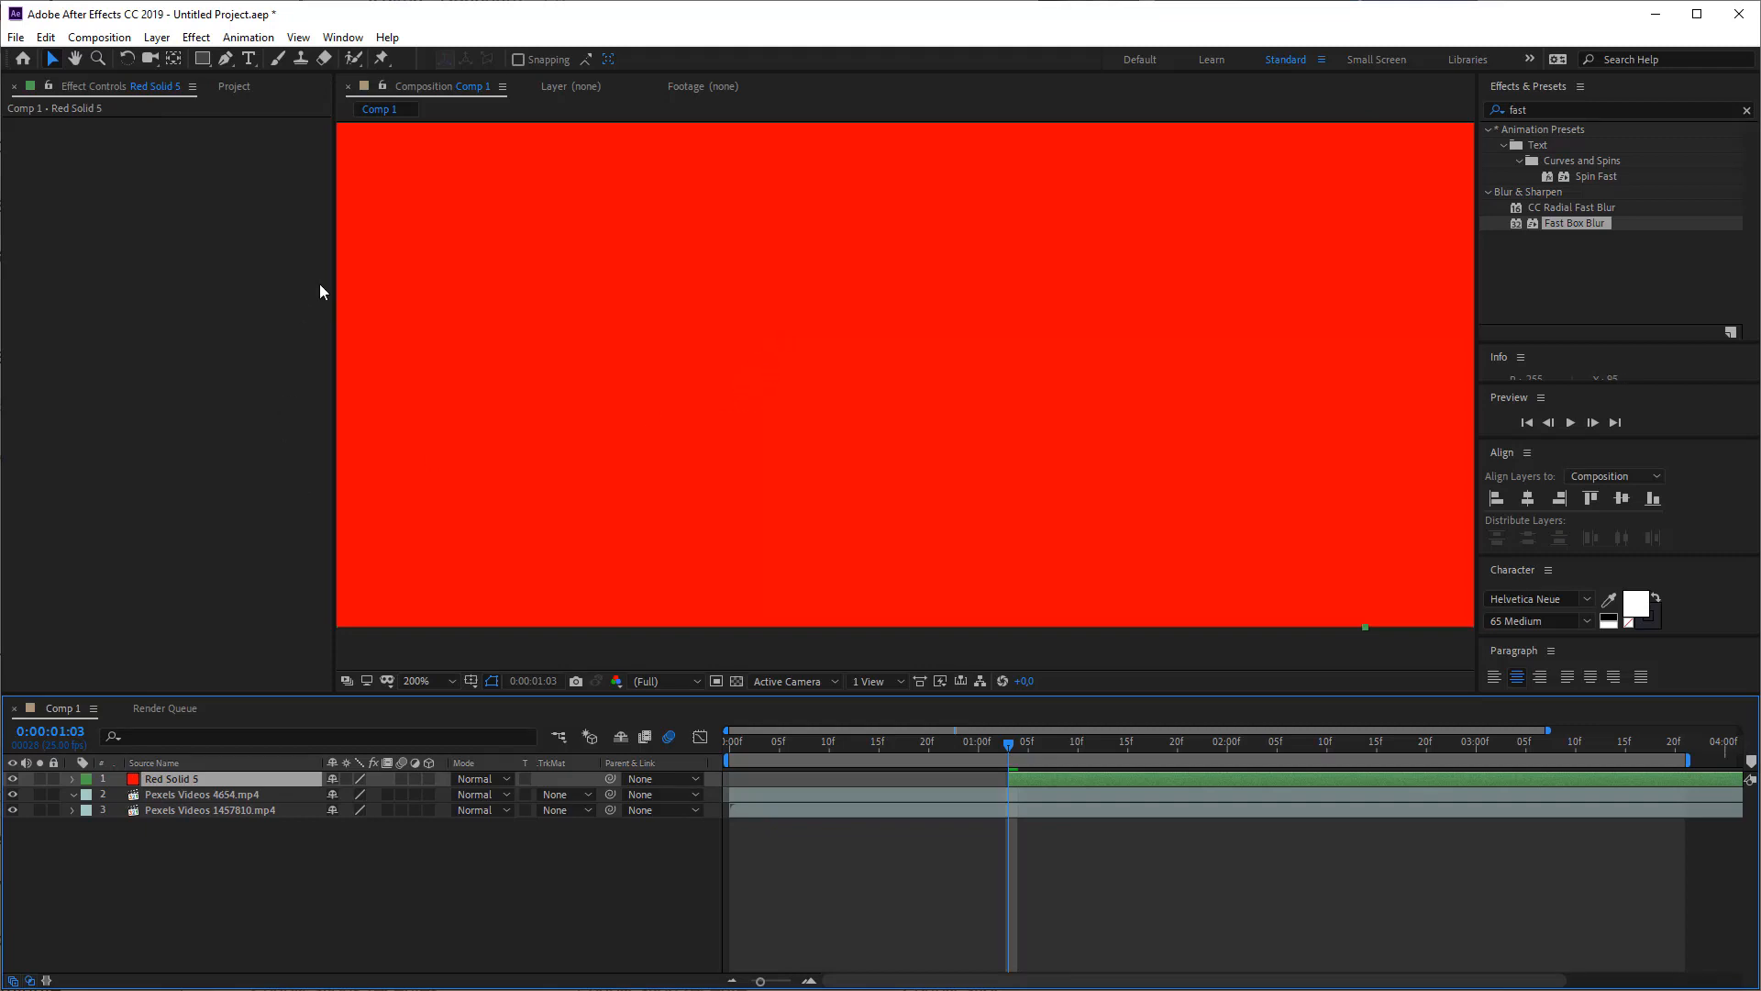
- Draw a narrow closed wedge-shaped mask on the red solid with the Pen tool, pointed at one end and rounded at the other
left_click(224, 58)
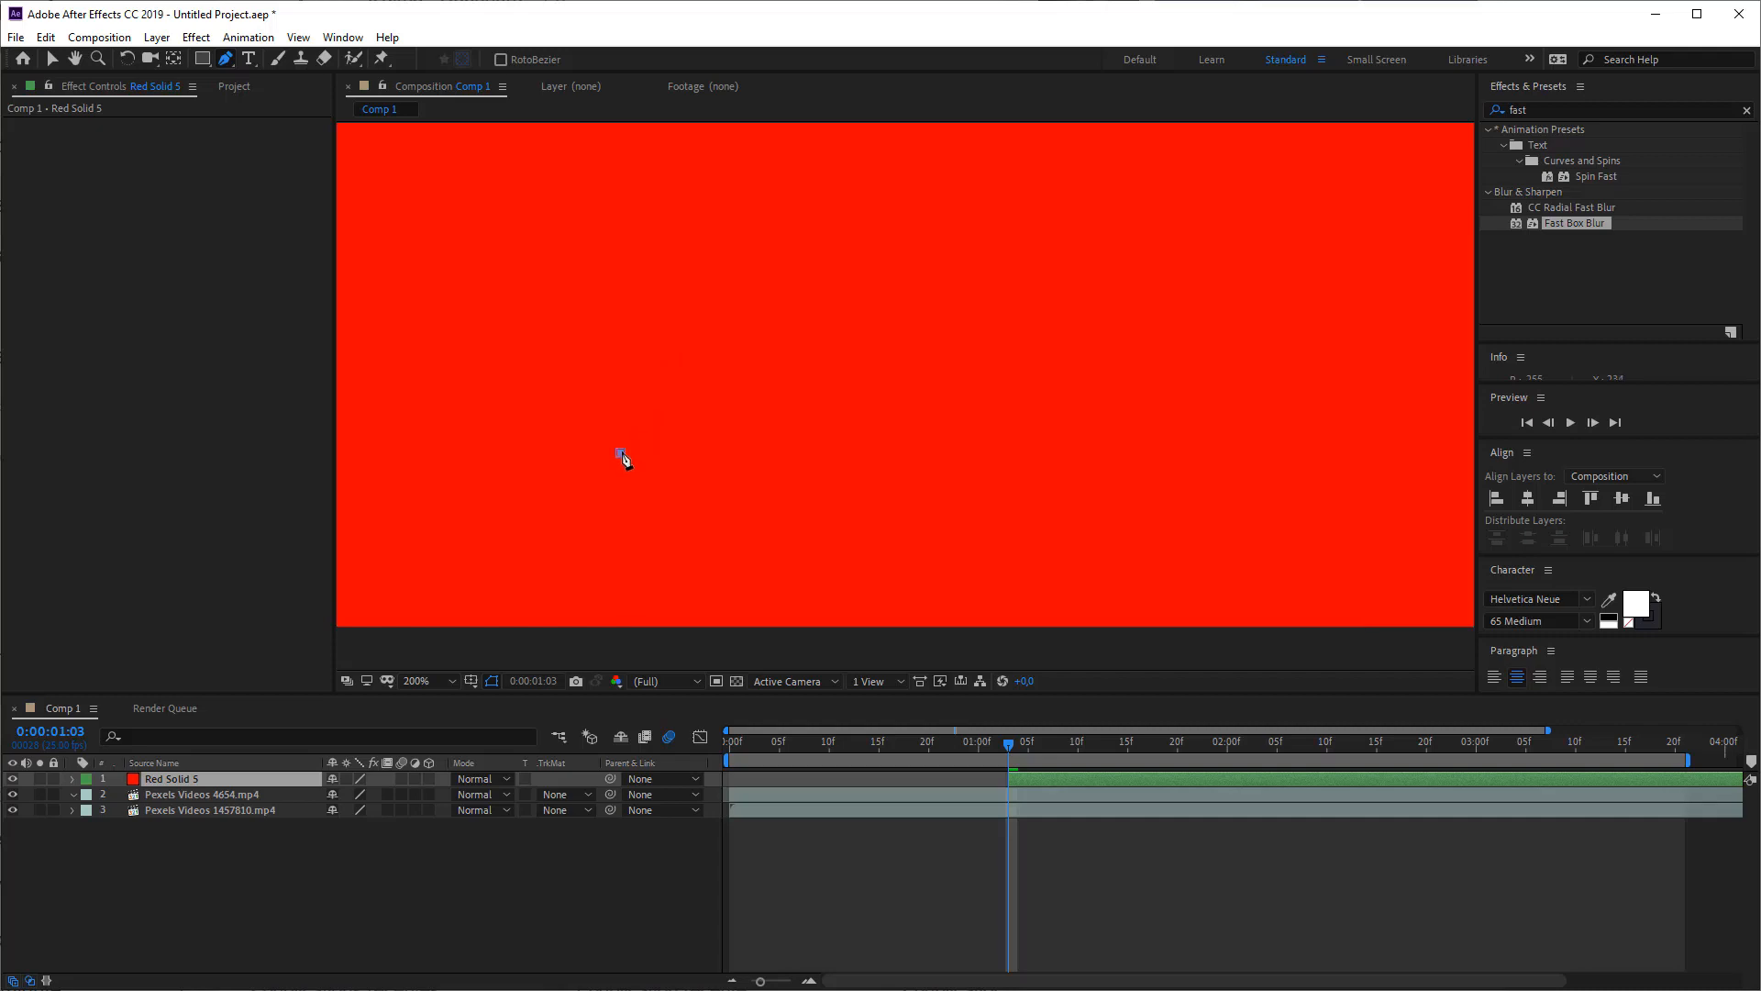
left_click(620, 452)
left_click_drag(721, 373, 723, 389)
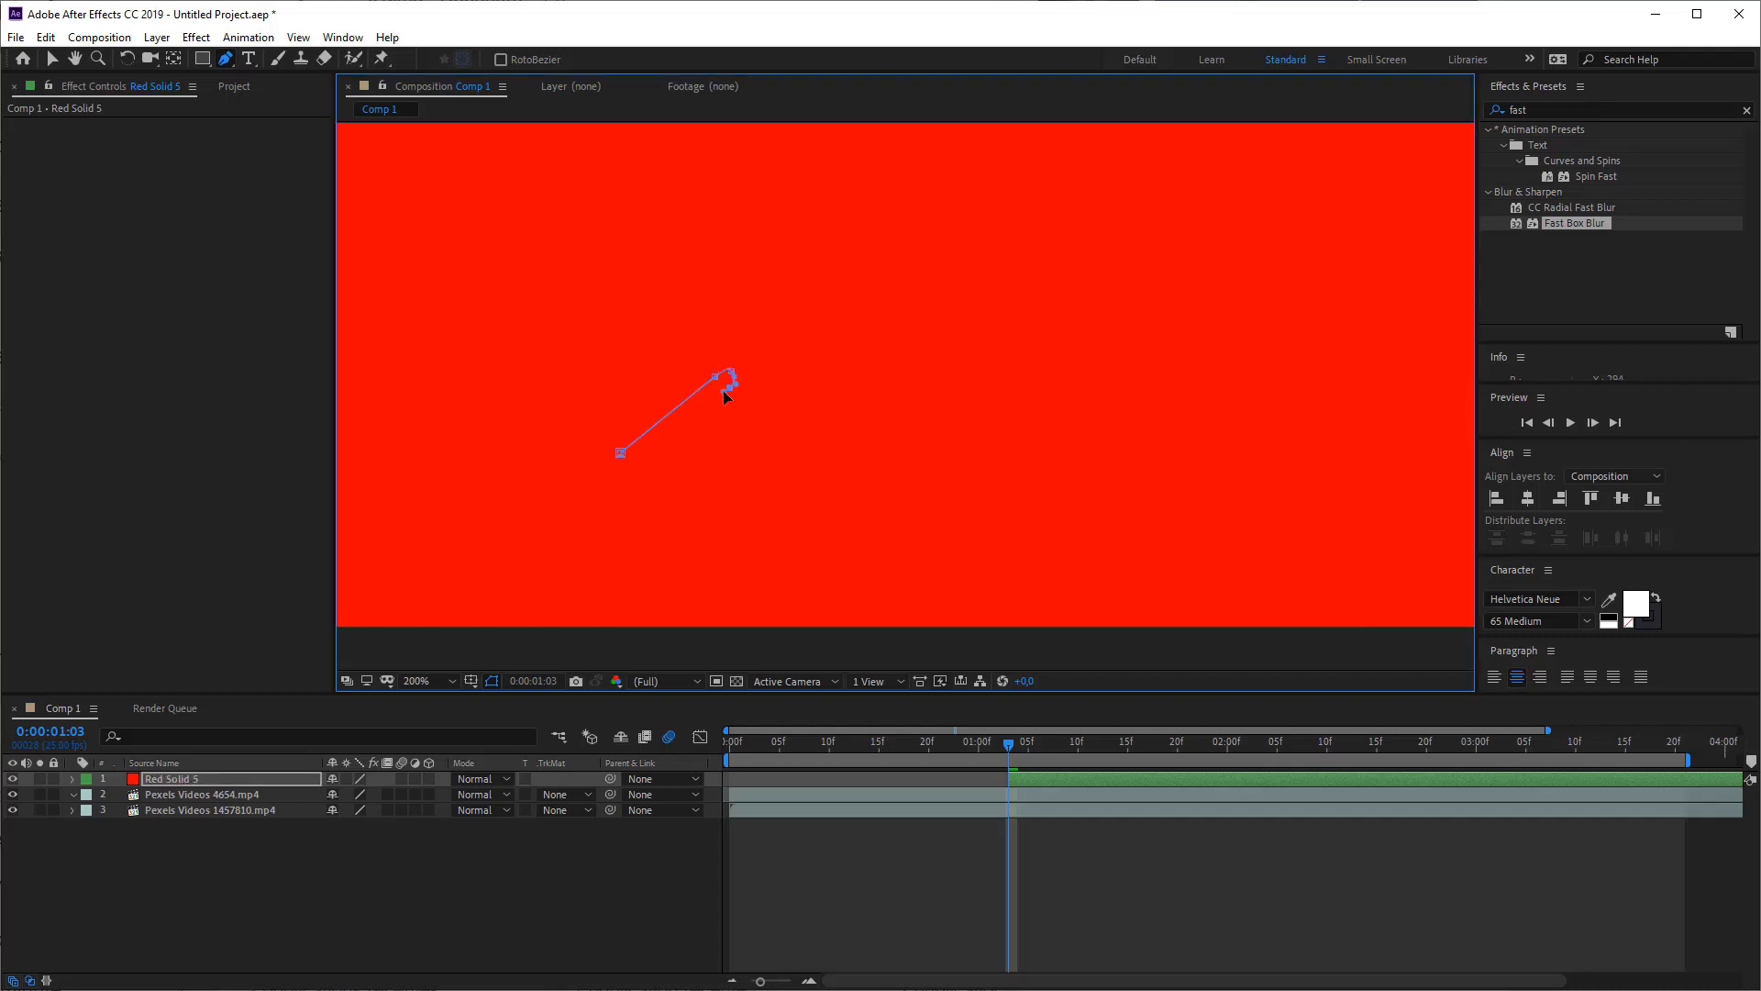
left_click(619, 451)
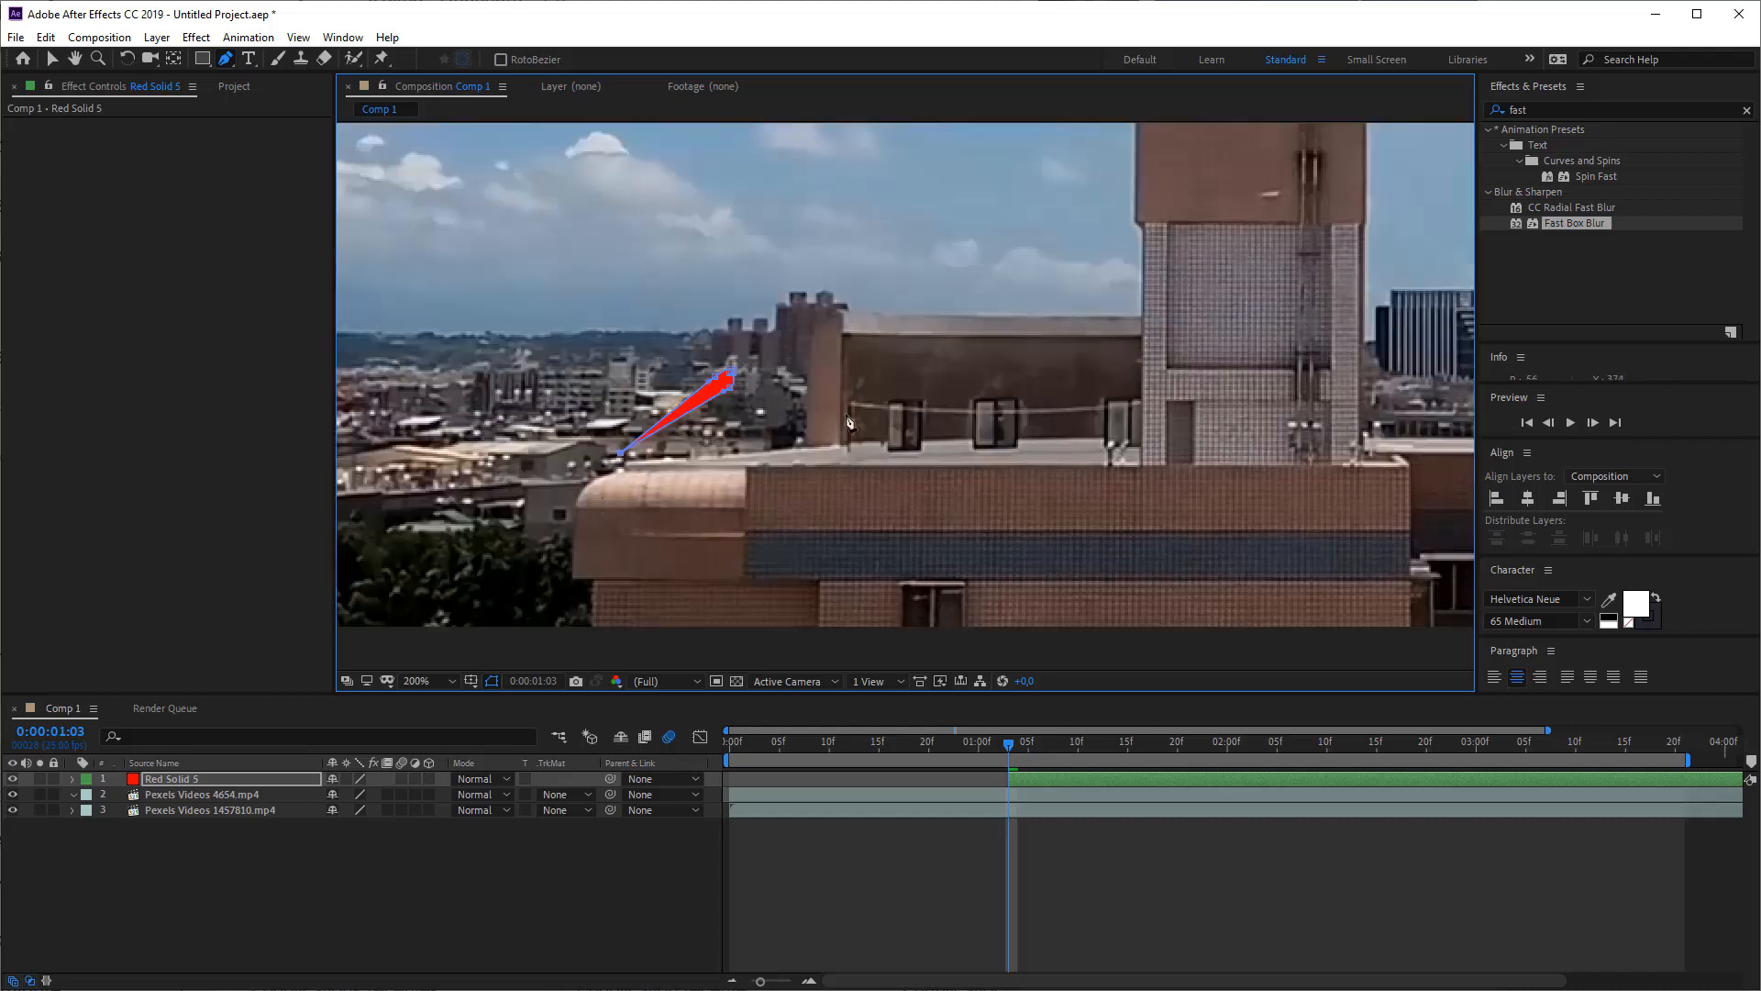
left_click(862, 878)
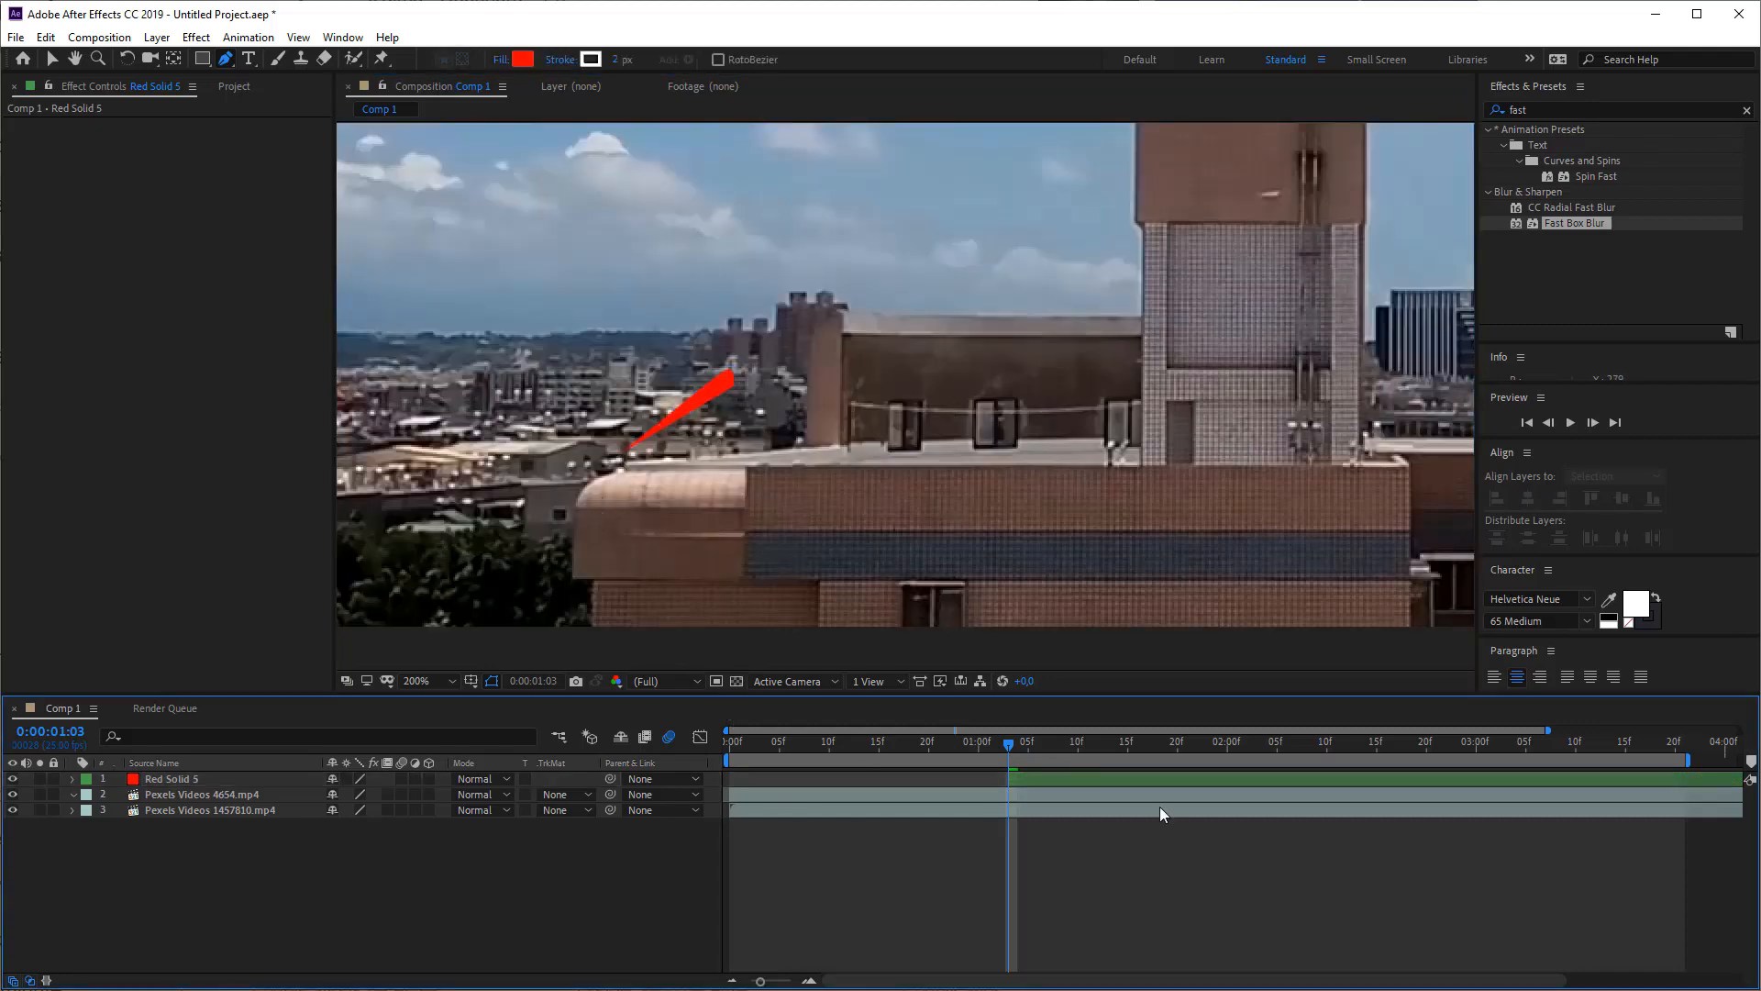
- Move the red solid to the start of the composition and set a Mask Path keyframe for its mask at 0:00:00:00
left_click_drag(1070, 775, 936, 782)
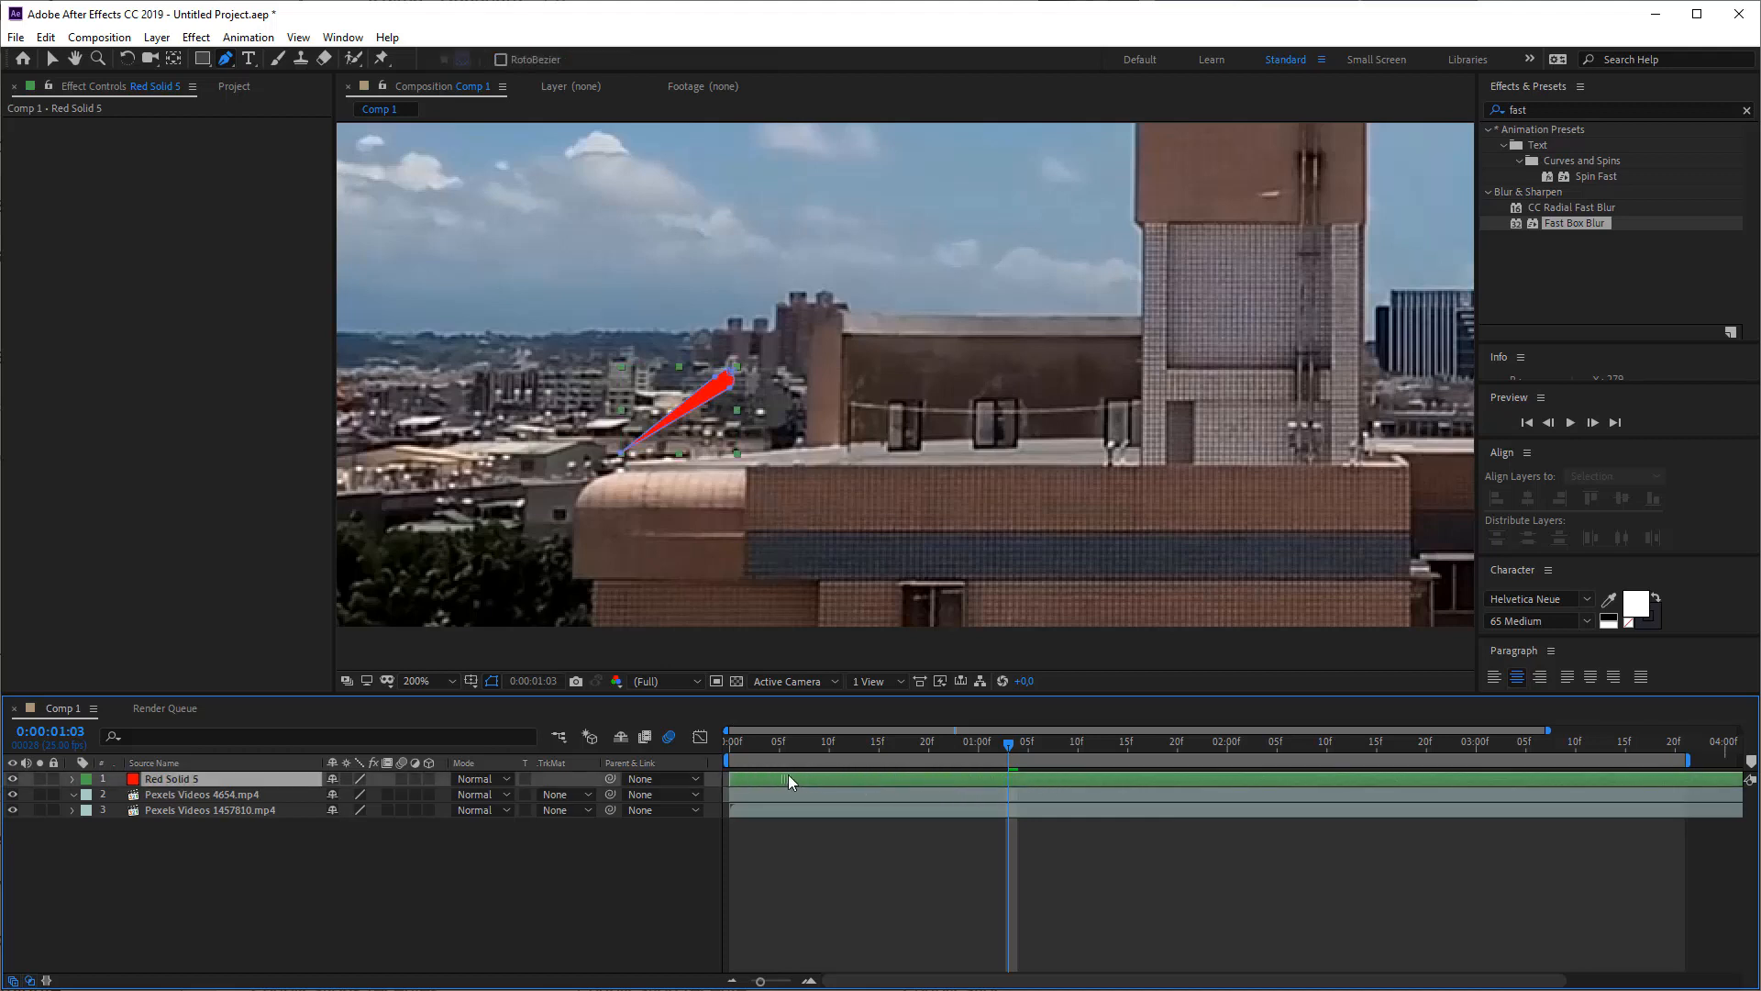
left_click(729, 740)
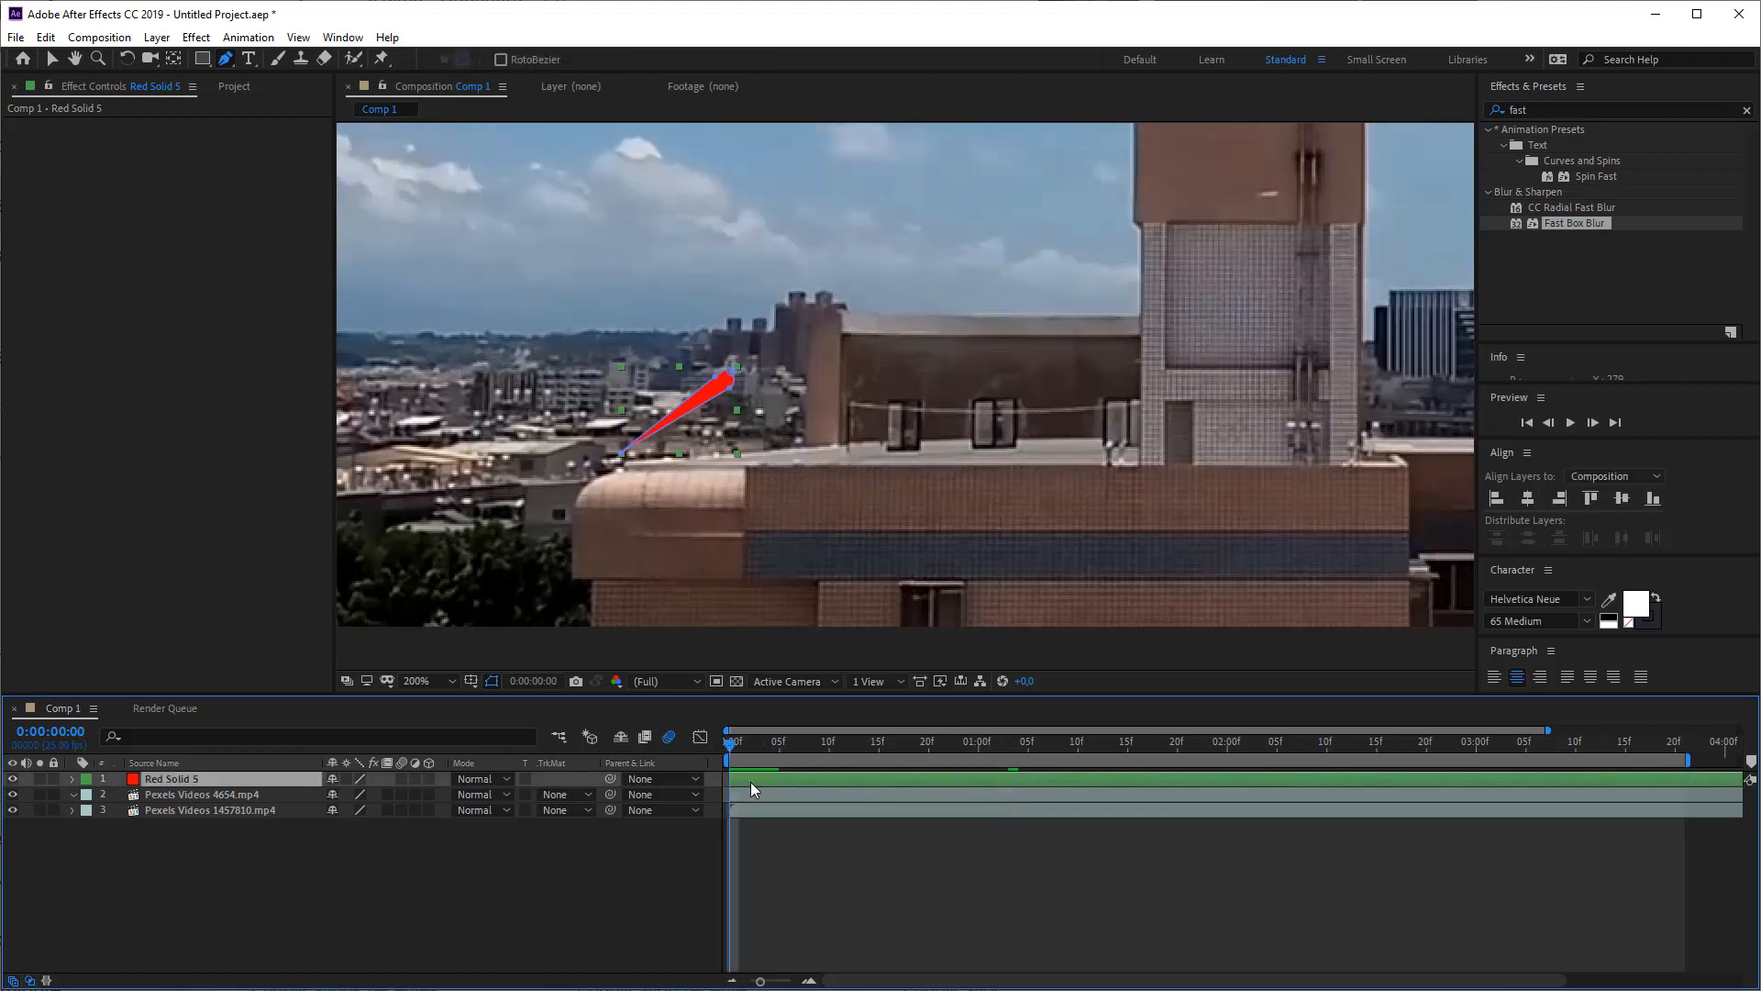
key("m")
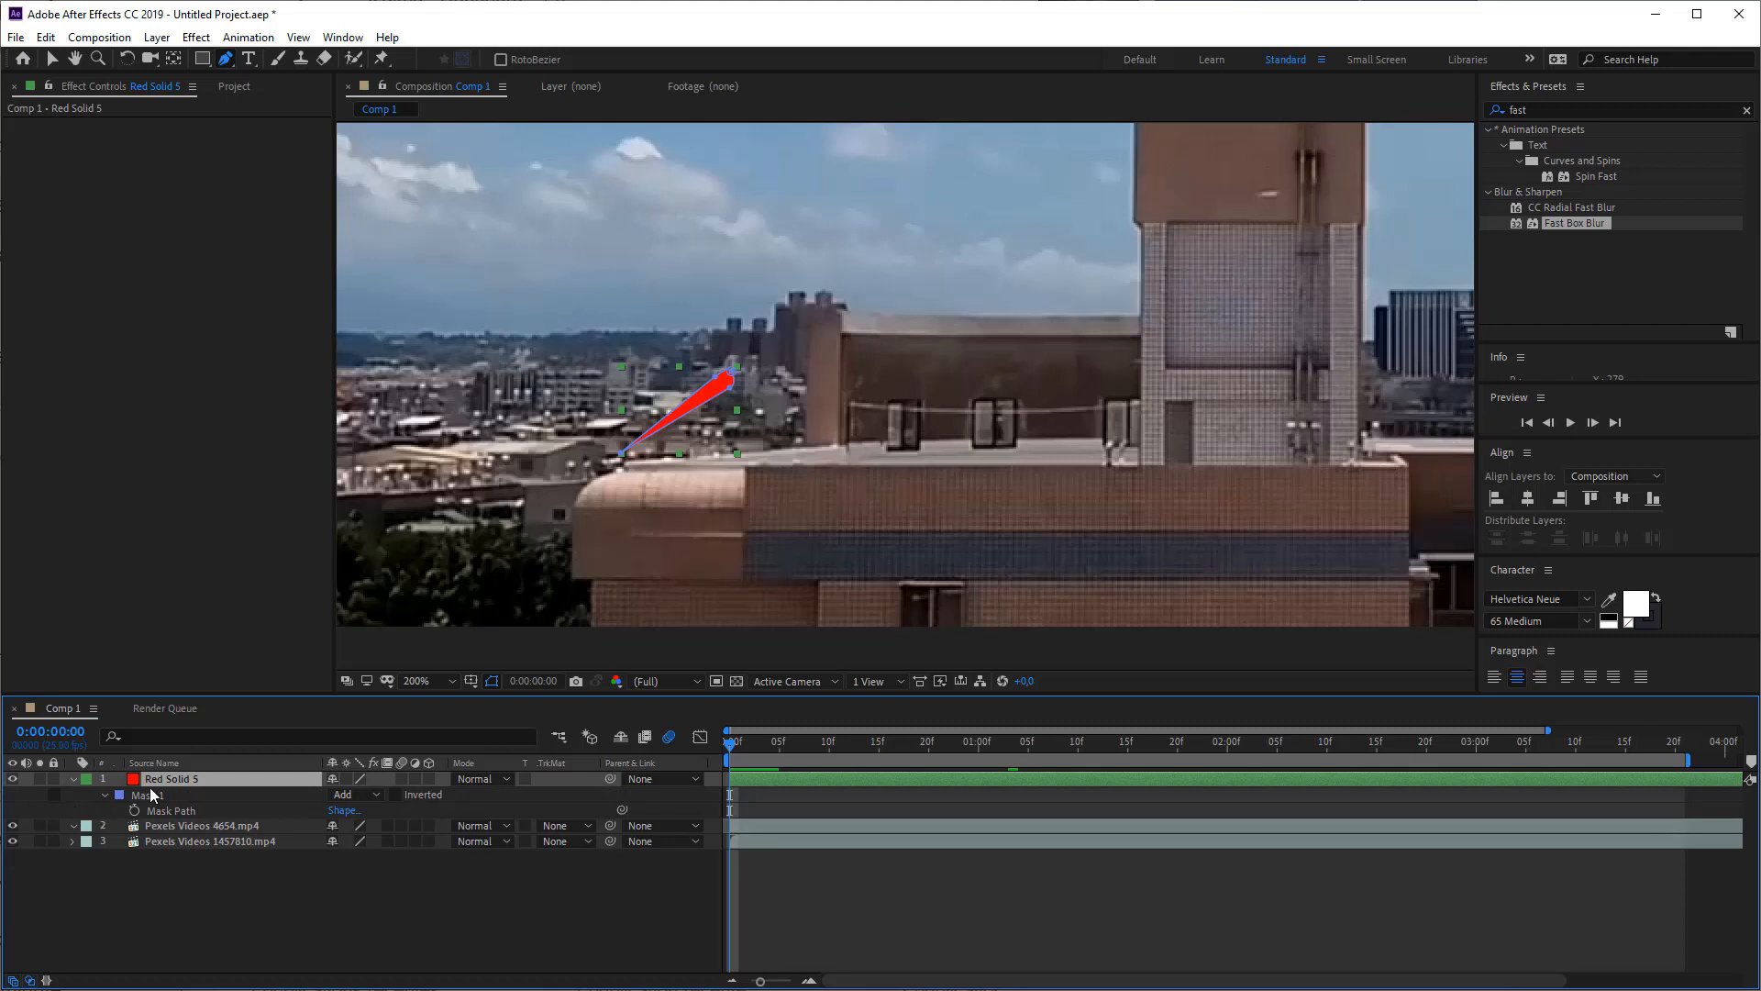
left_click(167, 809)
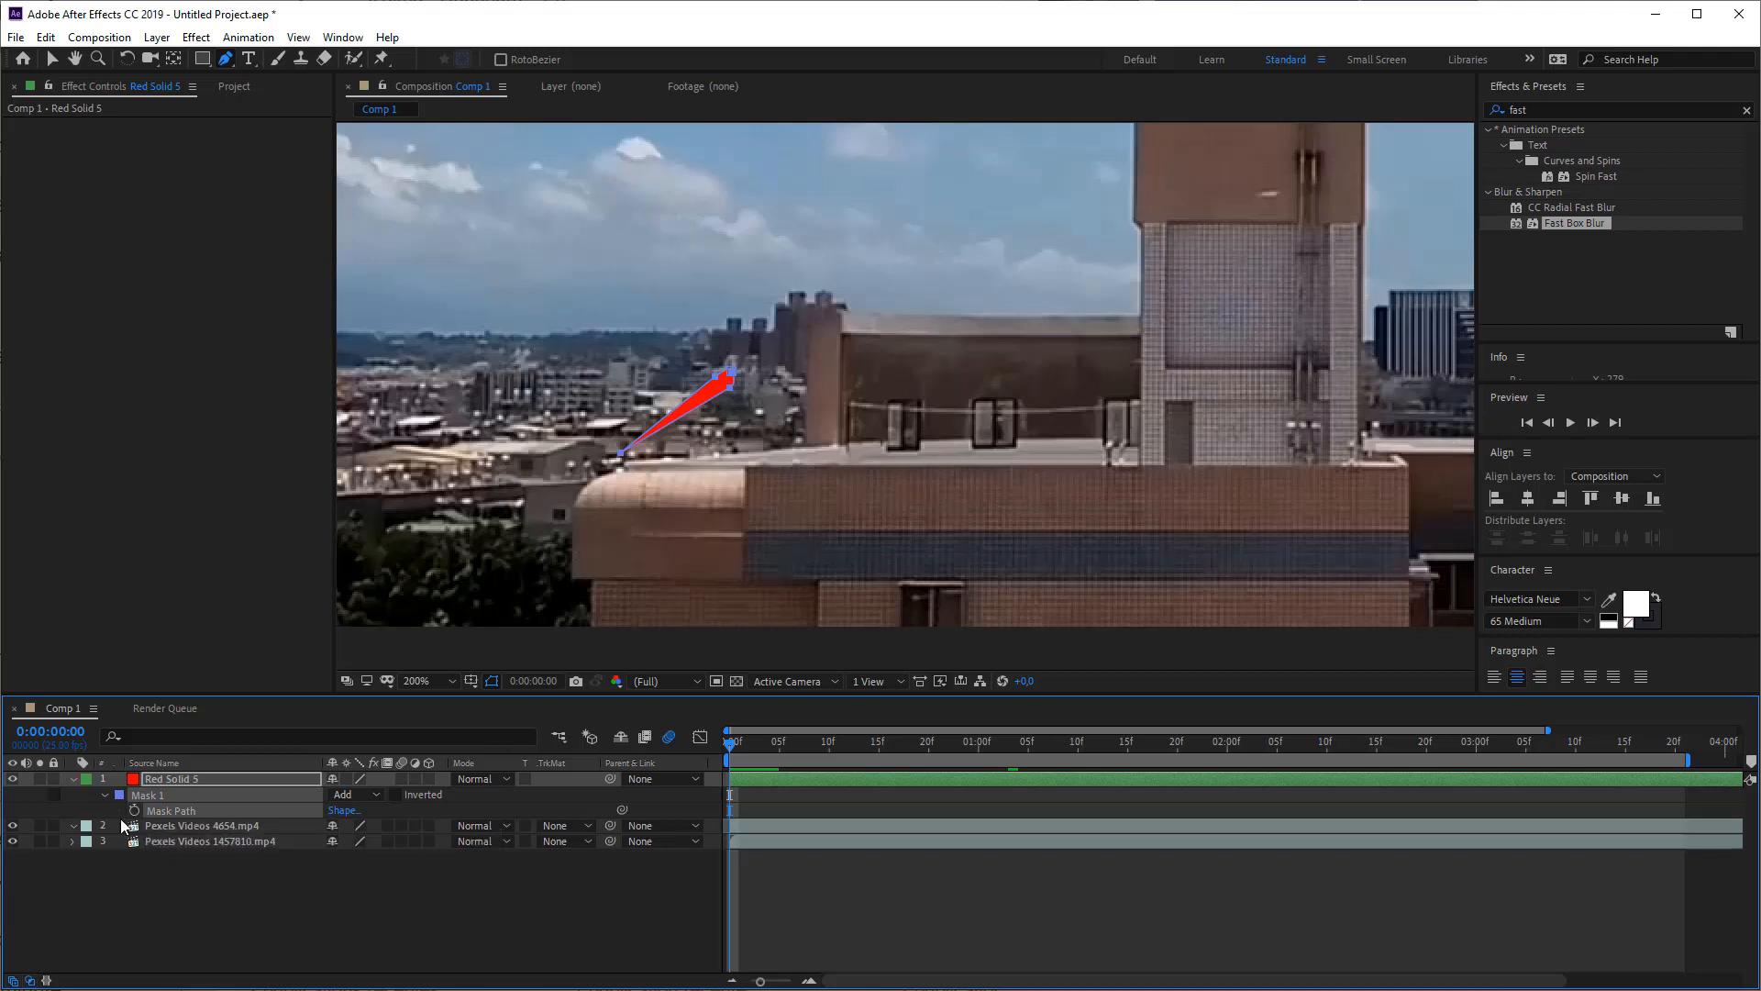
left_click(135, 811)
key("v")
scroll(662, 383, "up", 2)
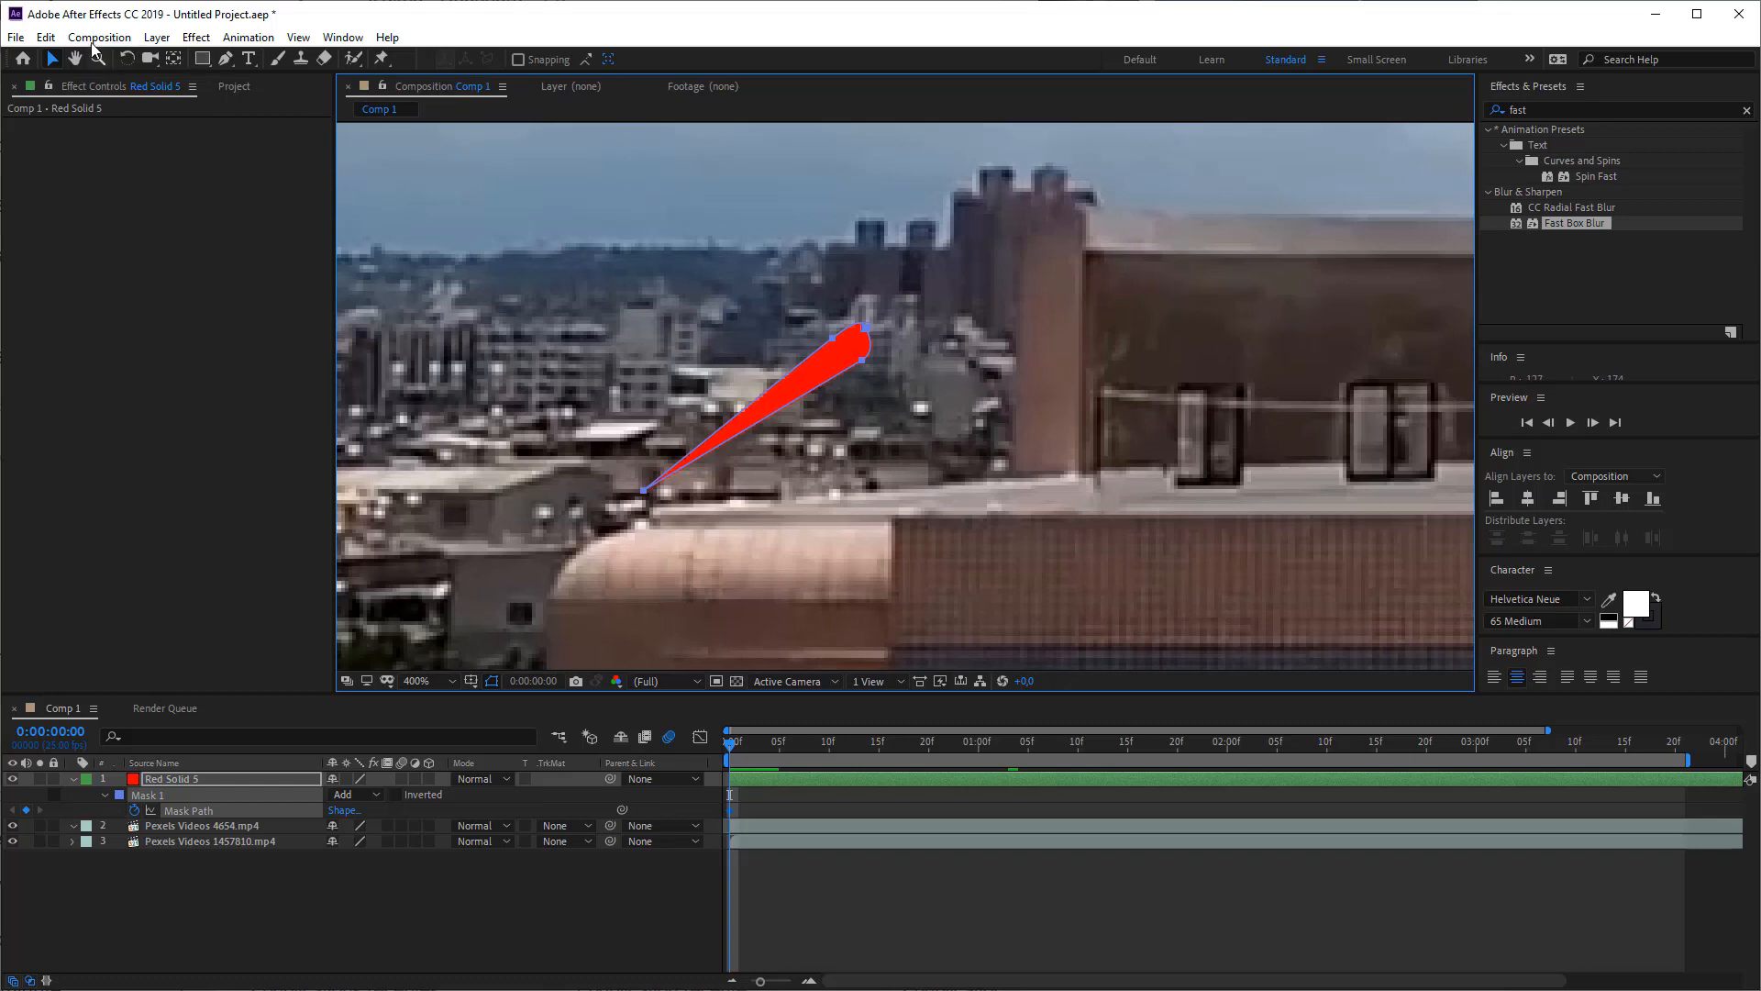
- Try to pull curve handles from the mask's pointed end with the Convert Vertex Tool
left_click(225, 58)
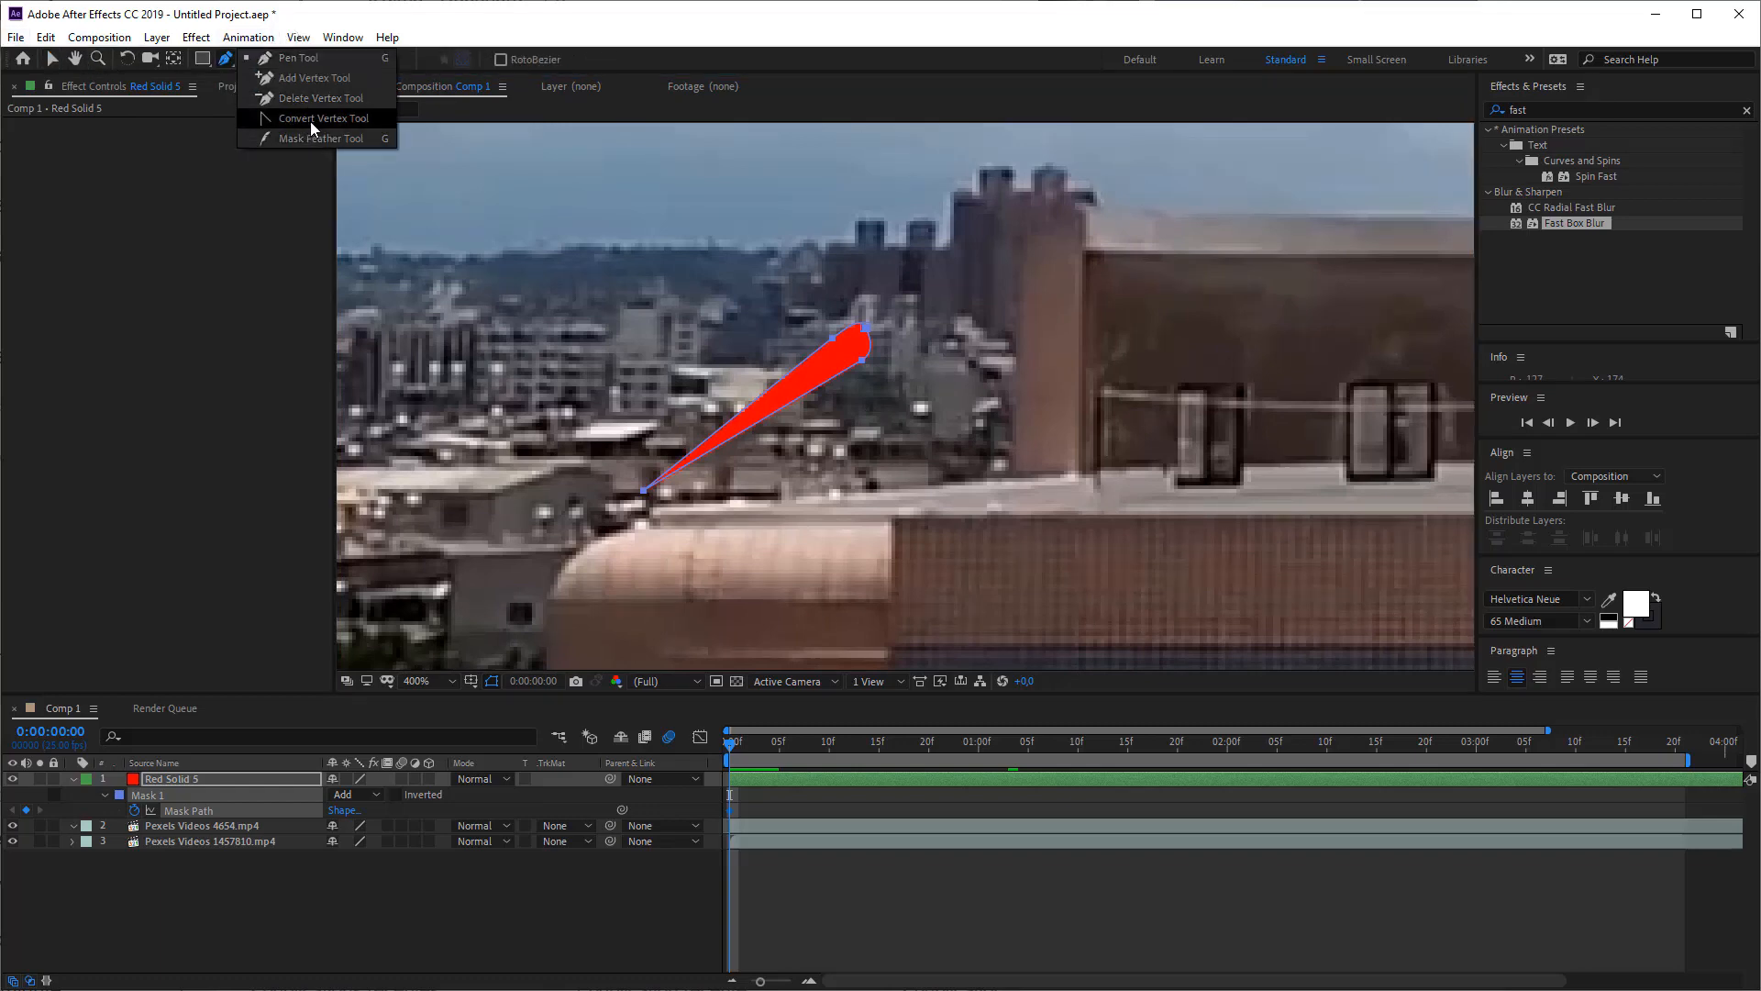
left_click(330, 121)
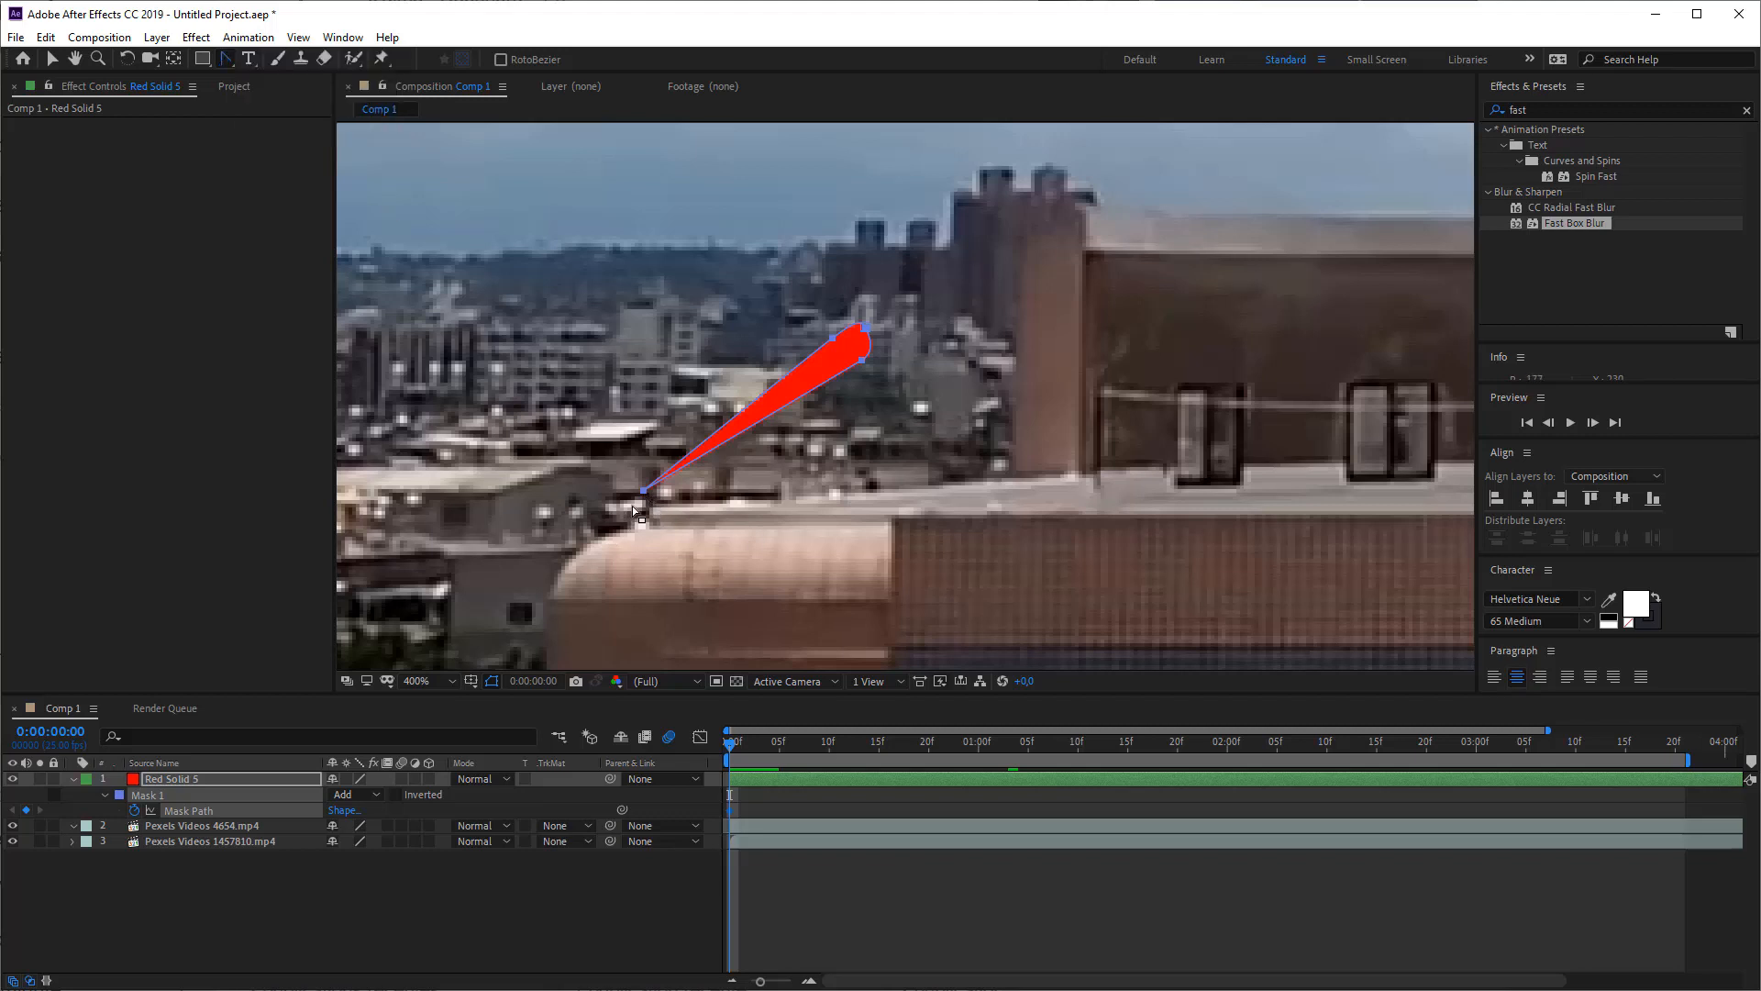
left_click_drag(643, 491, 718, 288)
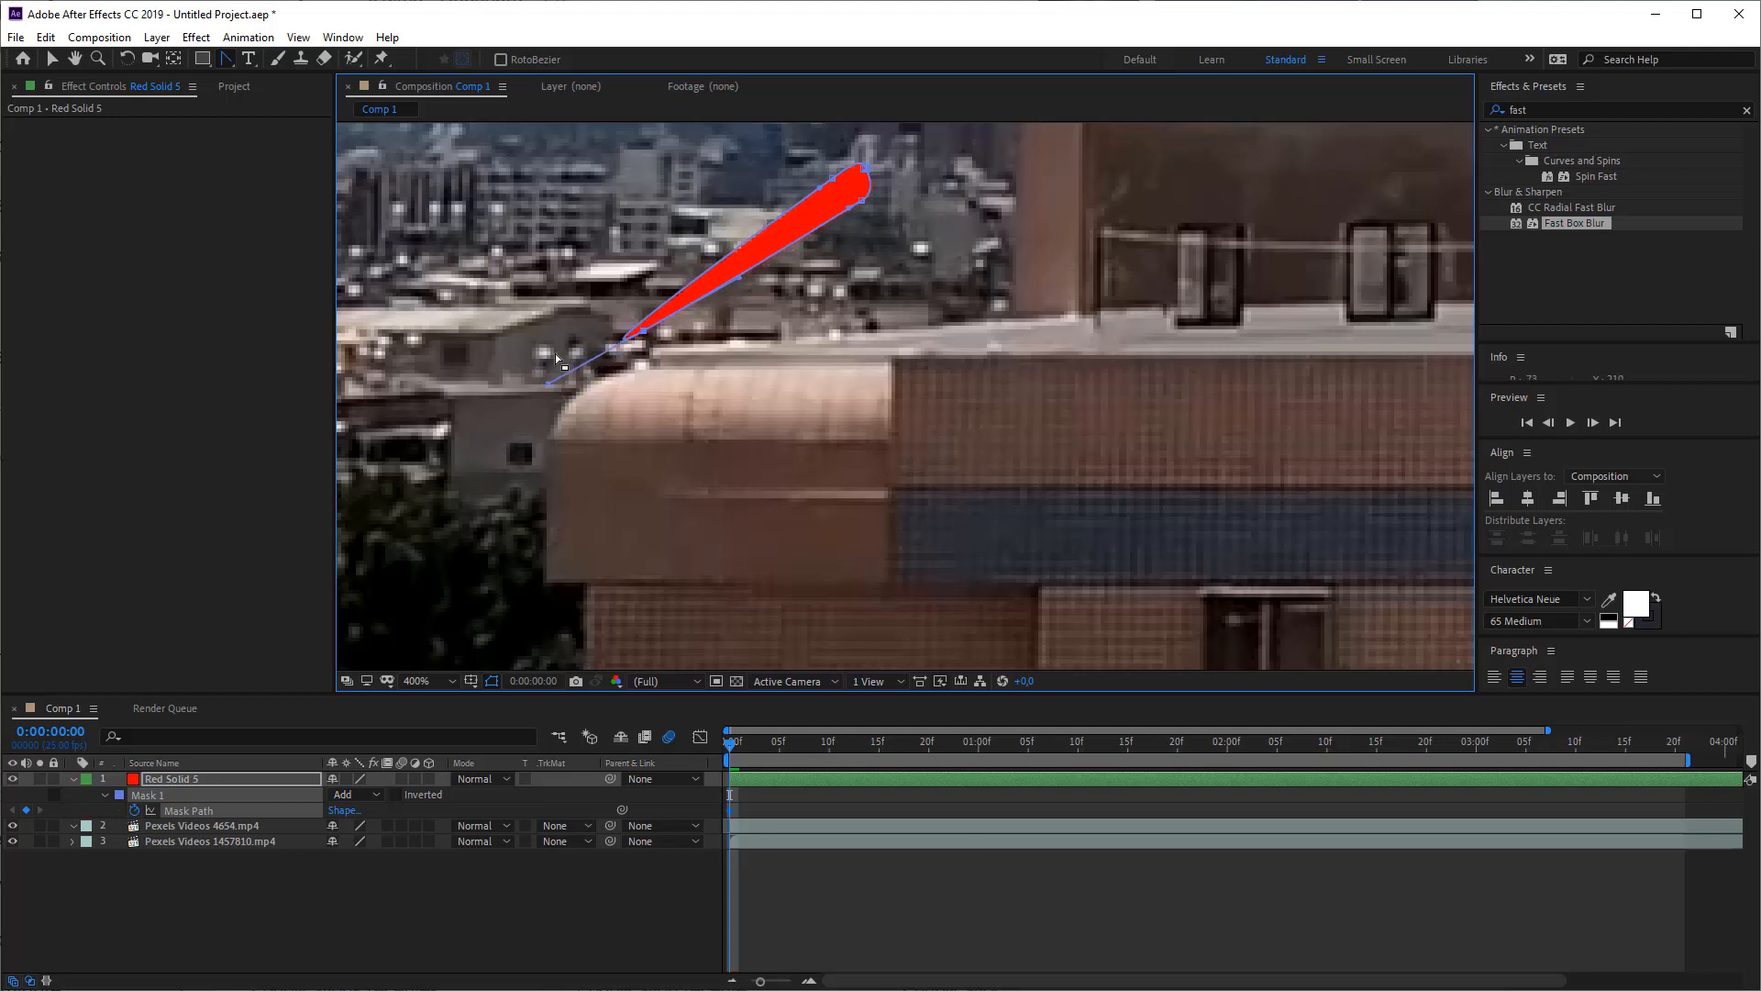
left_click_drag(549, 389, 734, 284)
left_click_drag(679, 526, 731, 471)
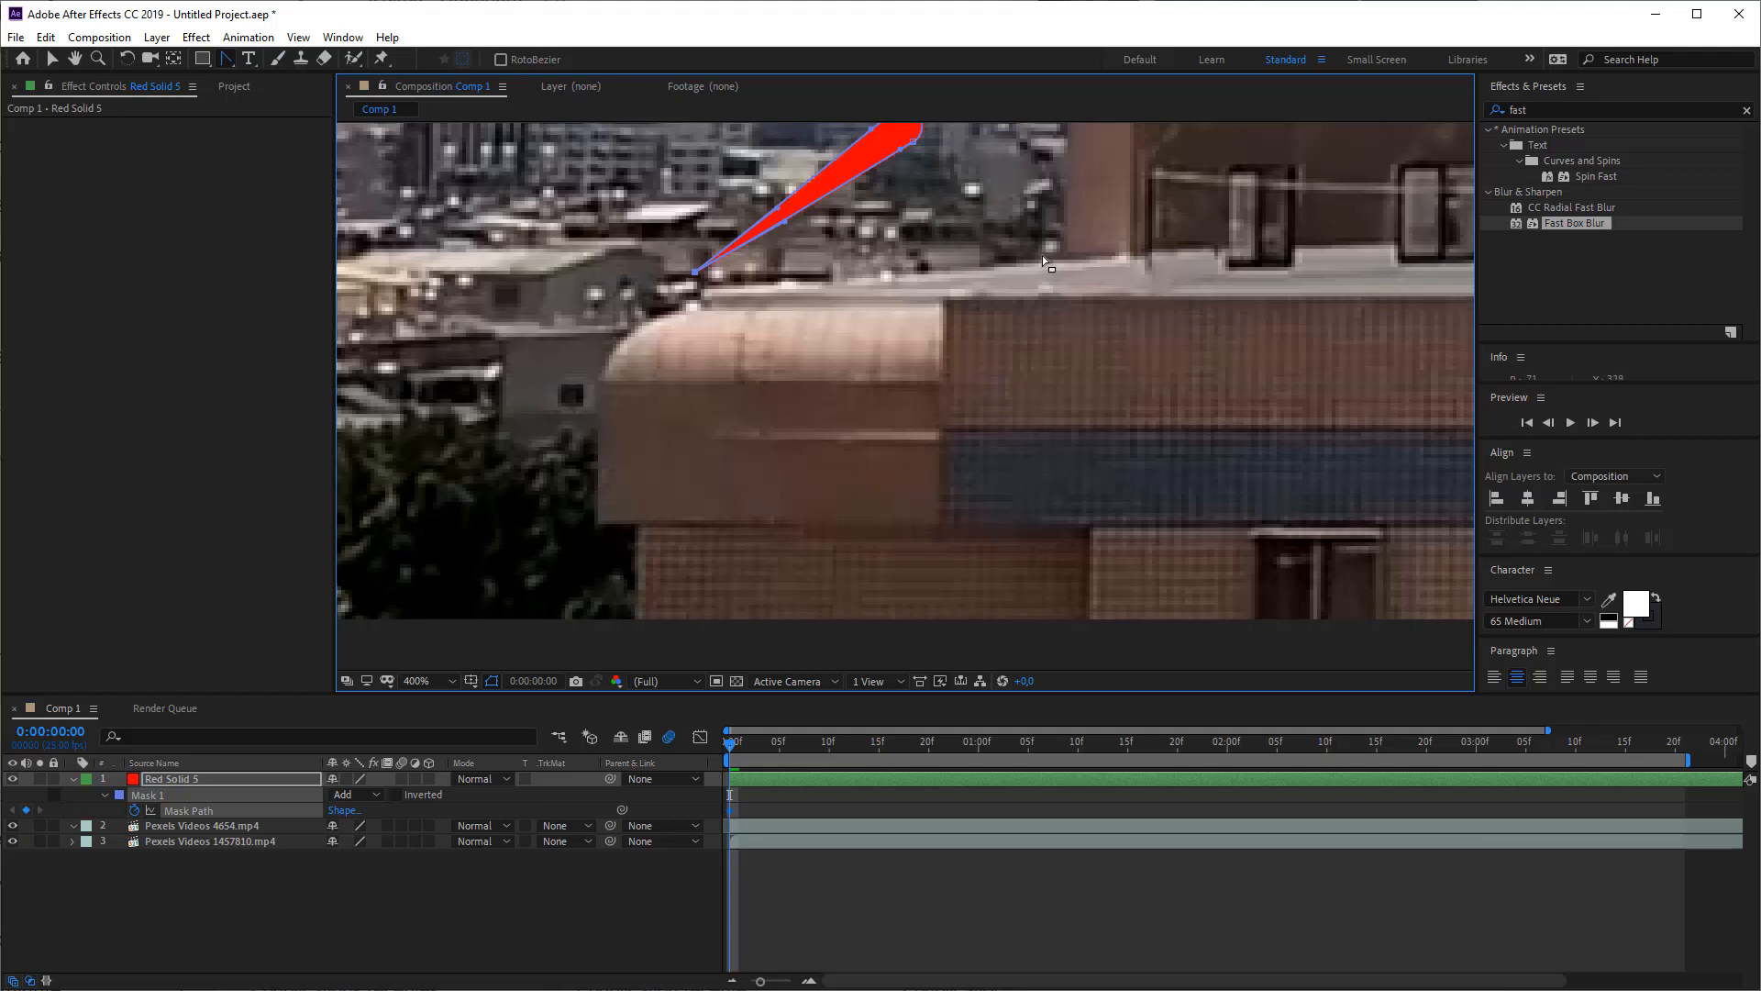
mouse_move(770, 292)
left_mouse_down()
mouse_move(765, 331)
mouse_move(771, 298)
left_mouse_up()
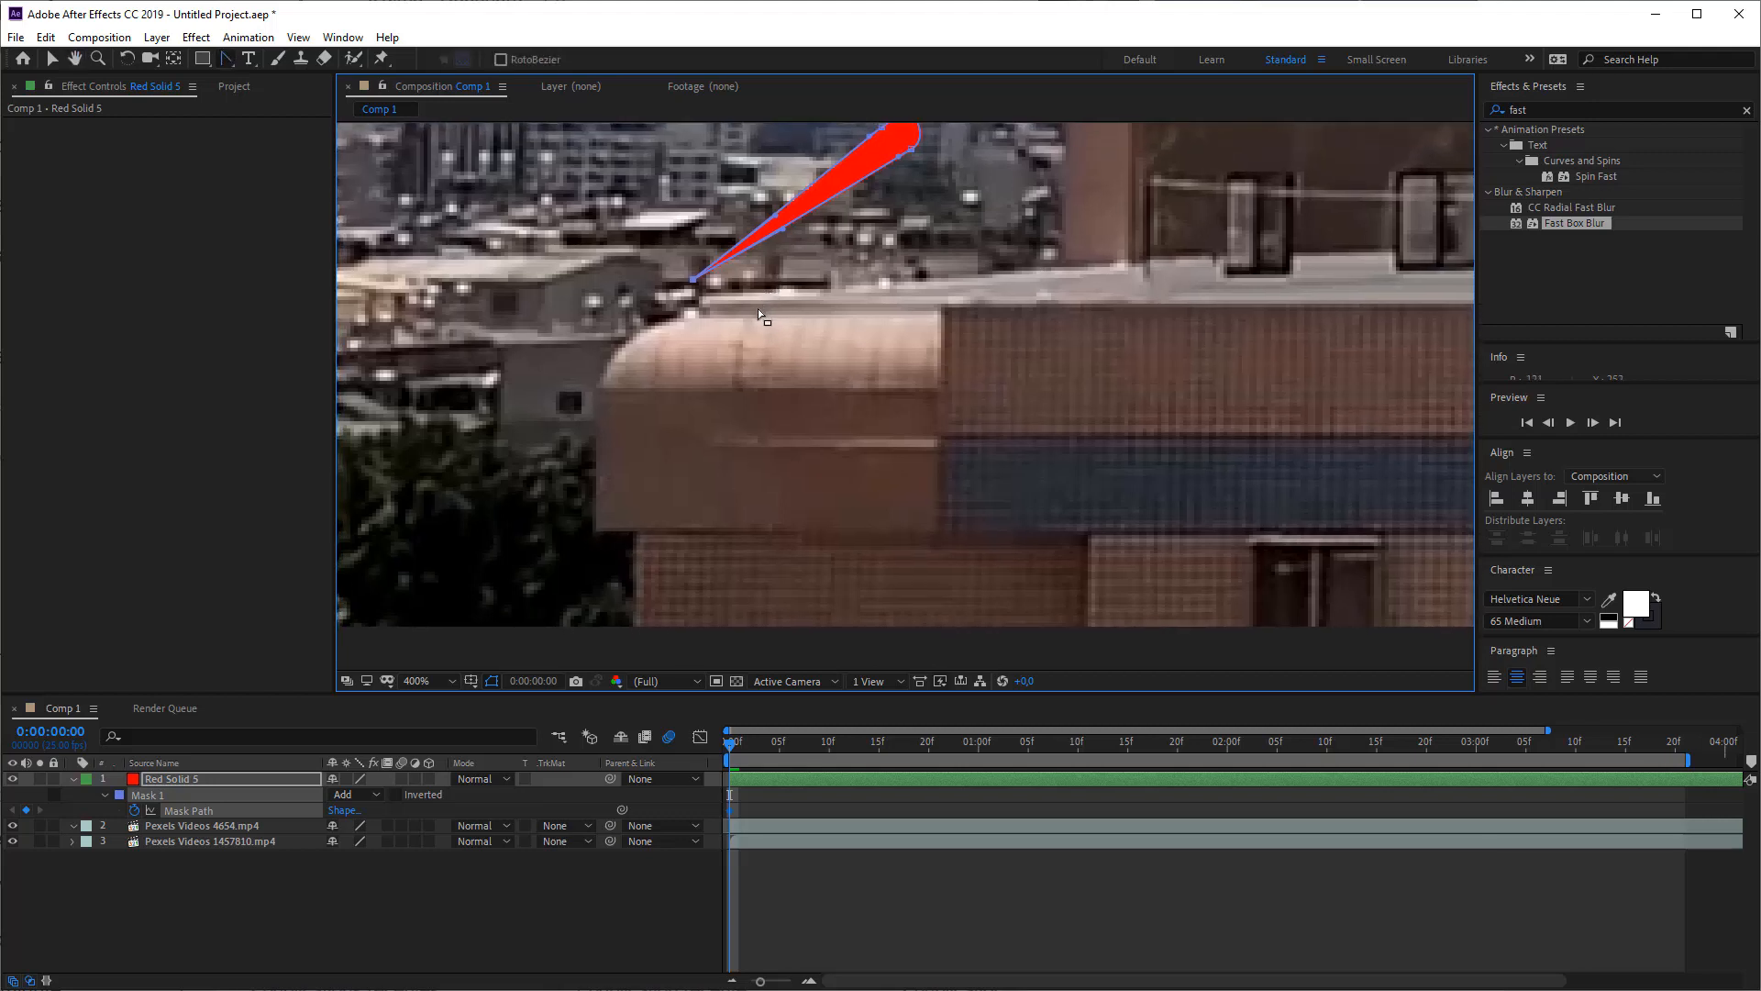
- Select all points of the wedge mask and move it down so its tip meets the lower corner of the building's rounded roof edge
left_click(50, 59)
scroll(876, 220, "up", 1)
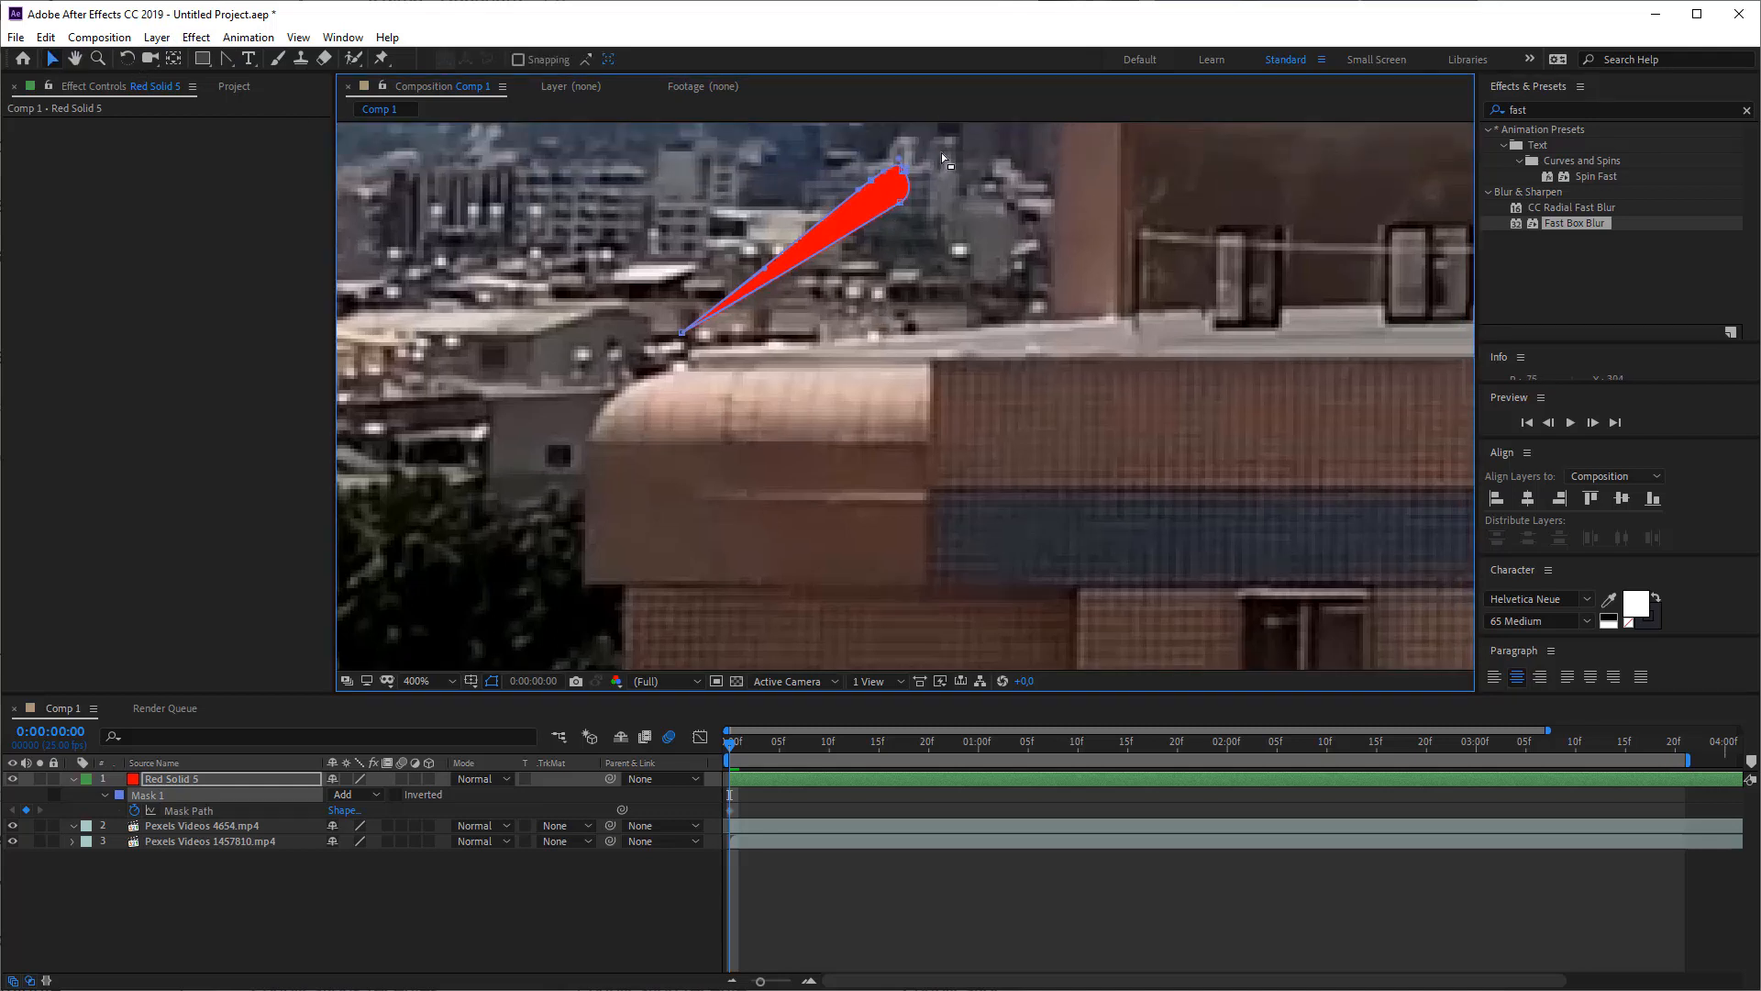
left_click_drag(945, 150, 602, 377)
left_click_drag(683, 332, 593, 617)
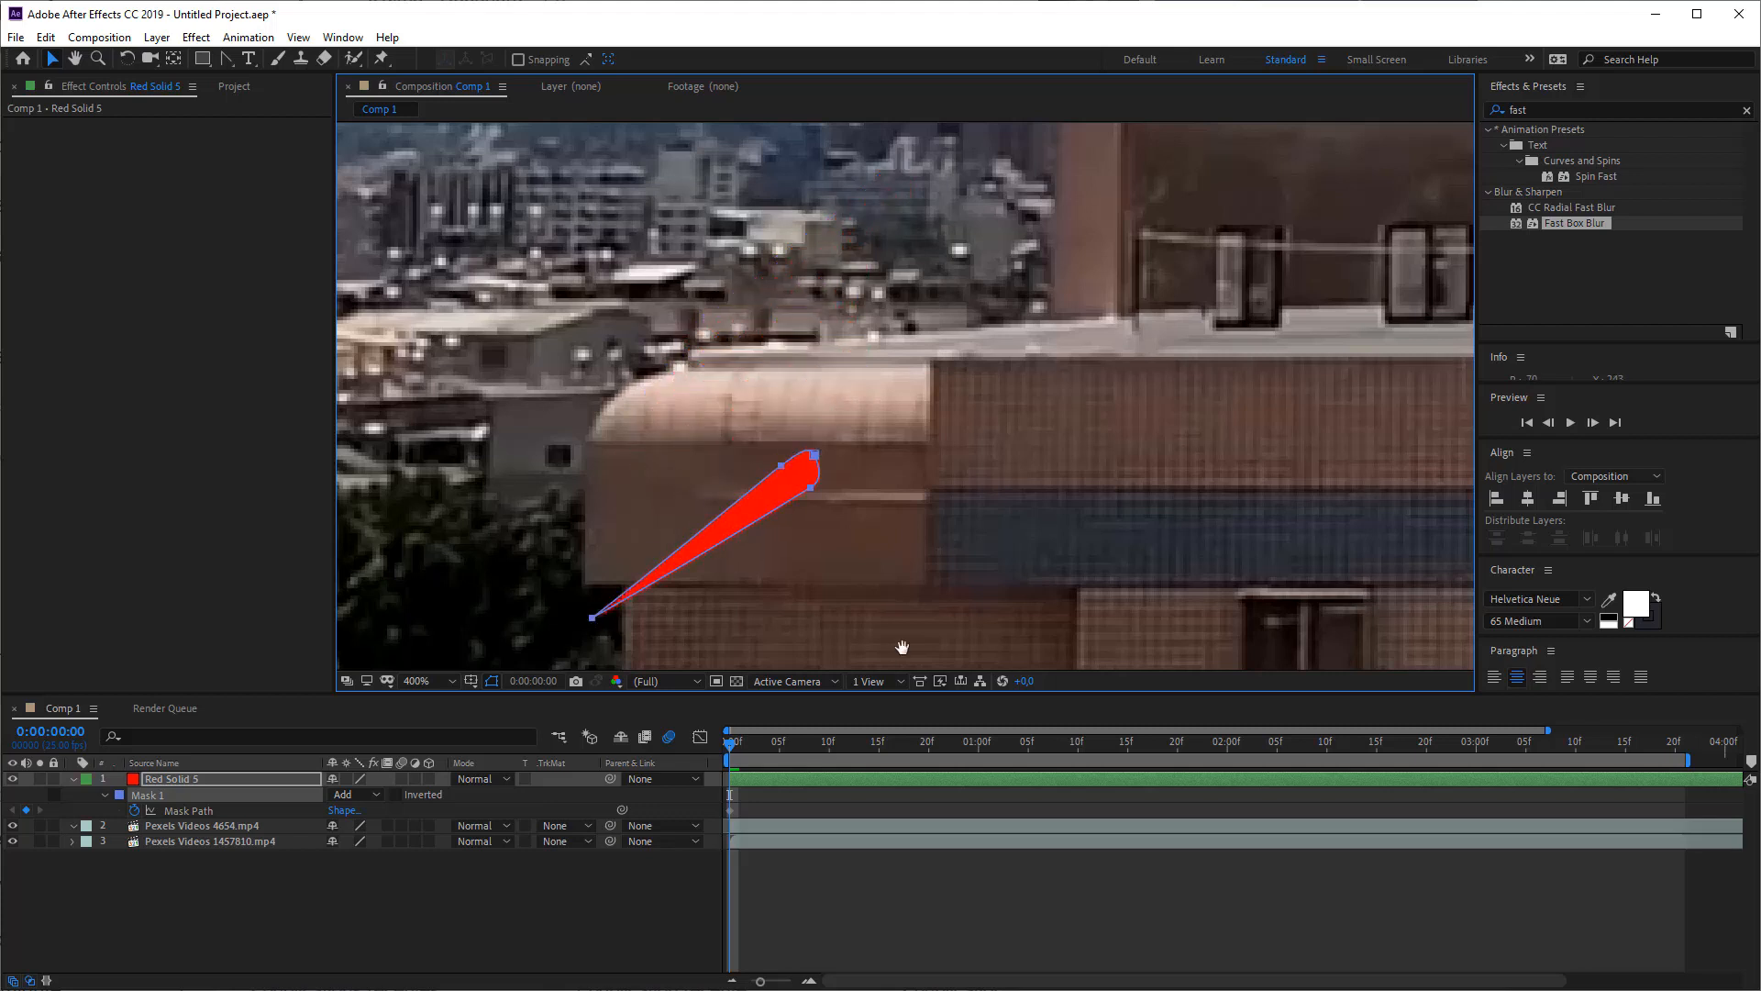
- Move the whole wedge mask down so only its rounded end overlaps the footage's lower edge below the building
left_click_drag(902, 647, 974, 442)
left_click_drag(664, 415, 648, 632)
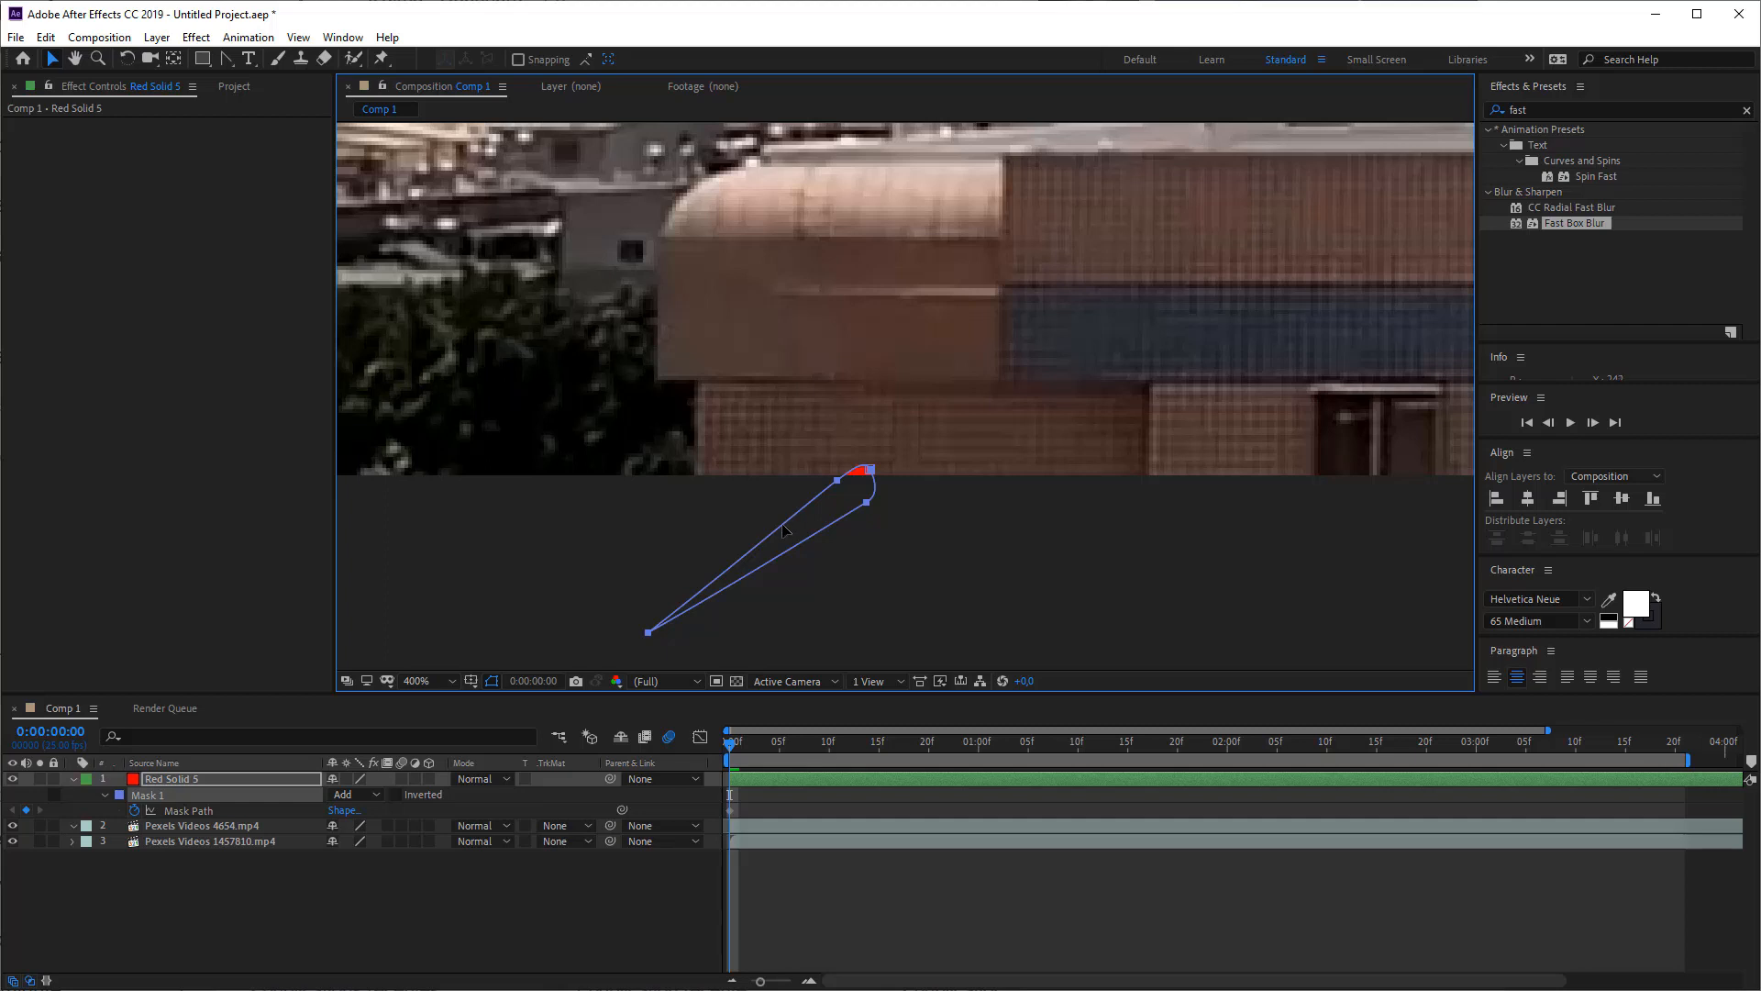
double_click(761, 547)
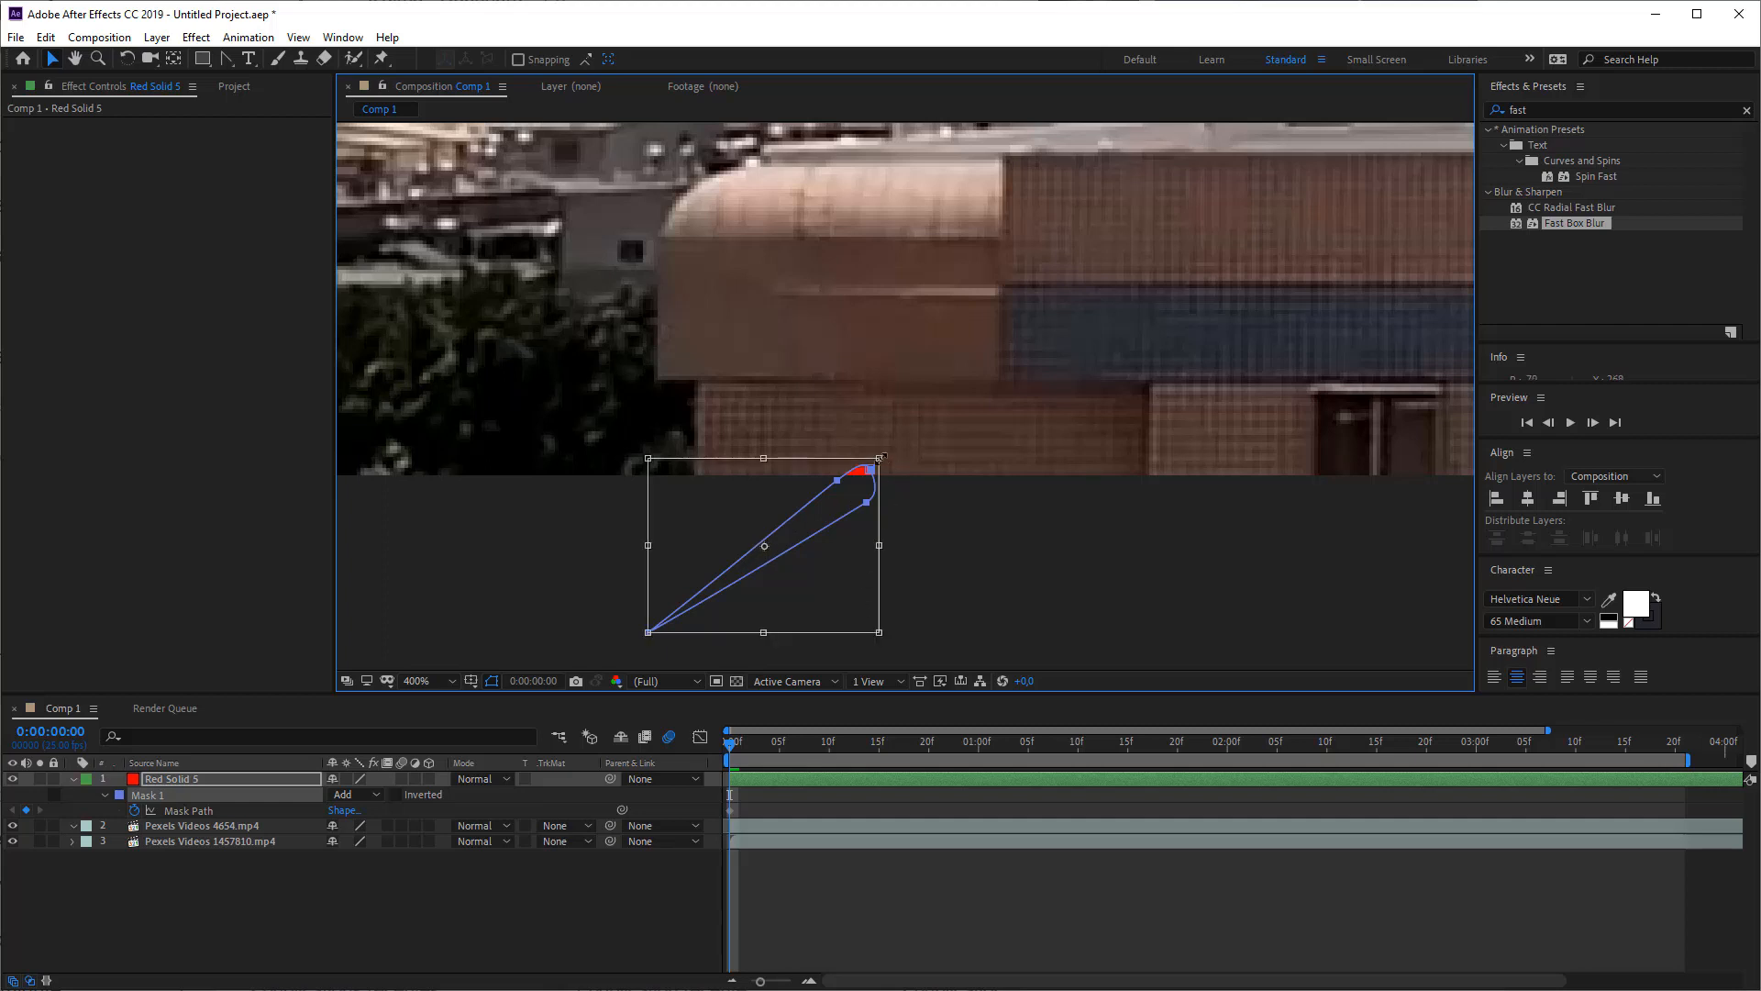
mouse_move(880, 456)
left_mouse_down()
mouse_move(924, 321)
mouse_move(701, 307)
mouse_move(759, 464)
mouse_move(831, 474)
mouse_move(840, 433)
mouse_move(824, 459)
mouse_move(878, 458)
left_mouse_up()
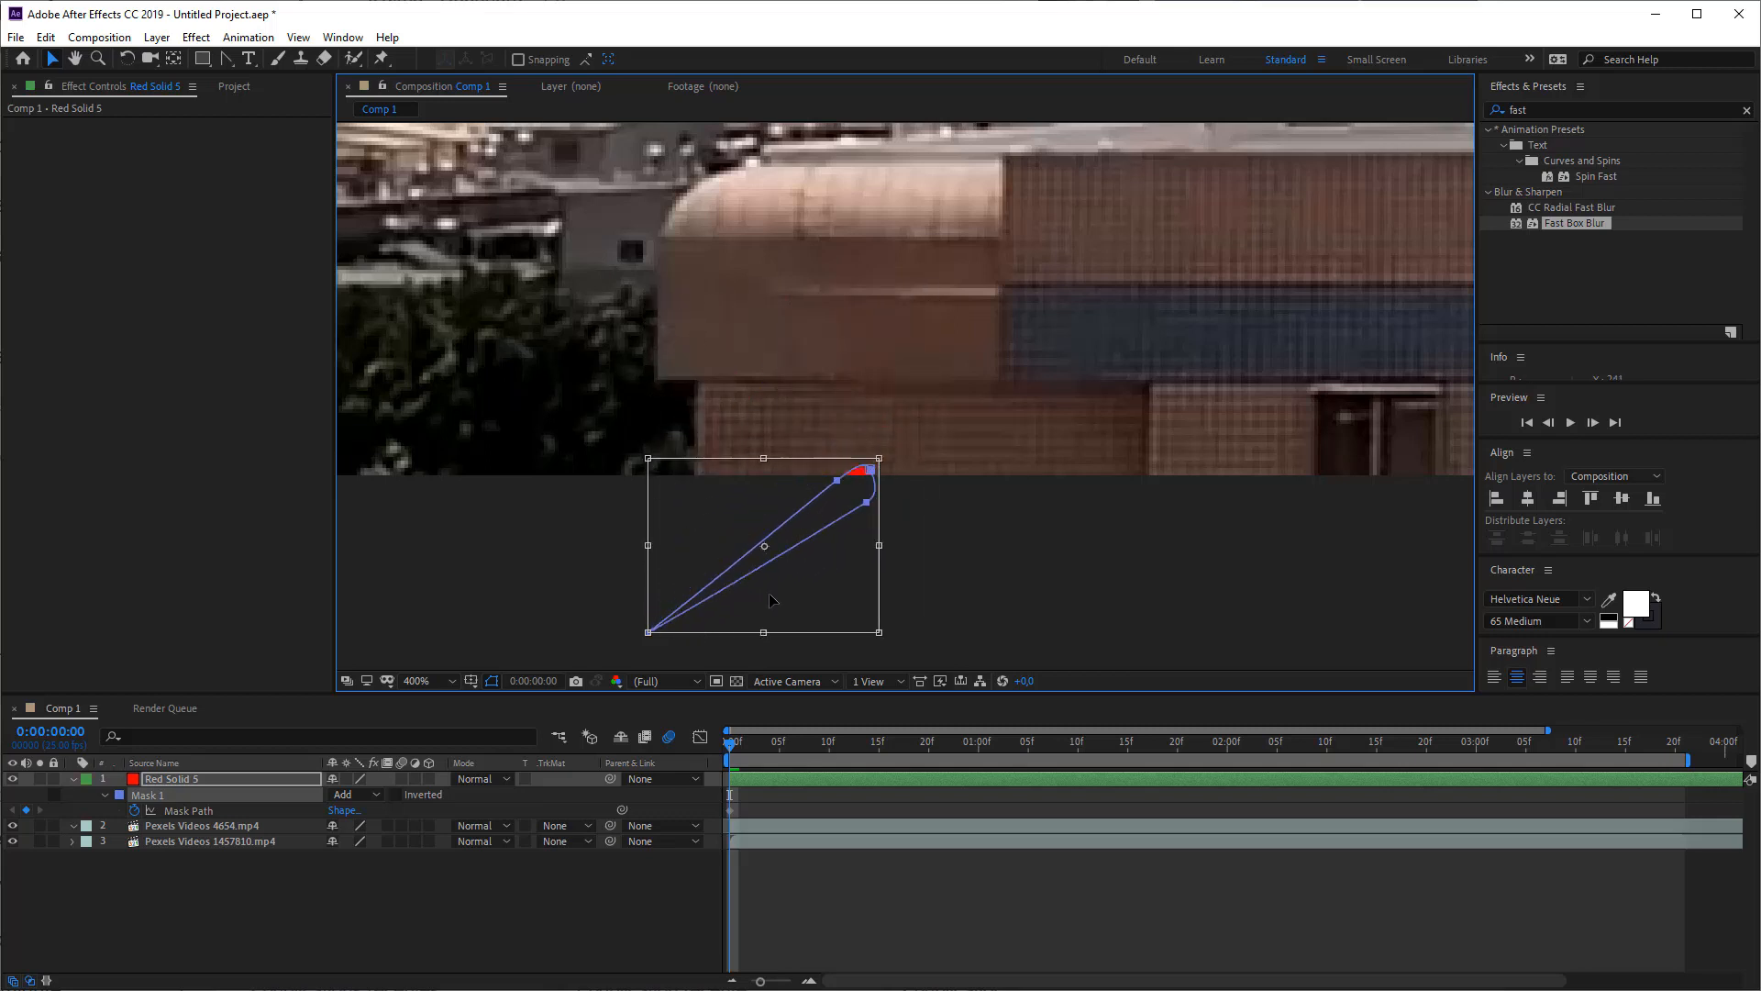
double_click(736, 514)
left_click(838, 483)
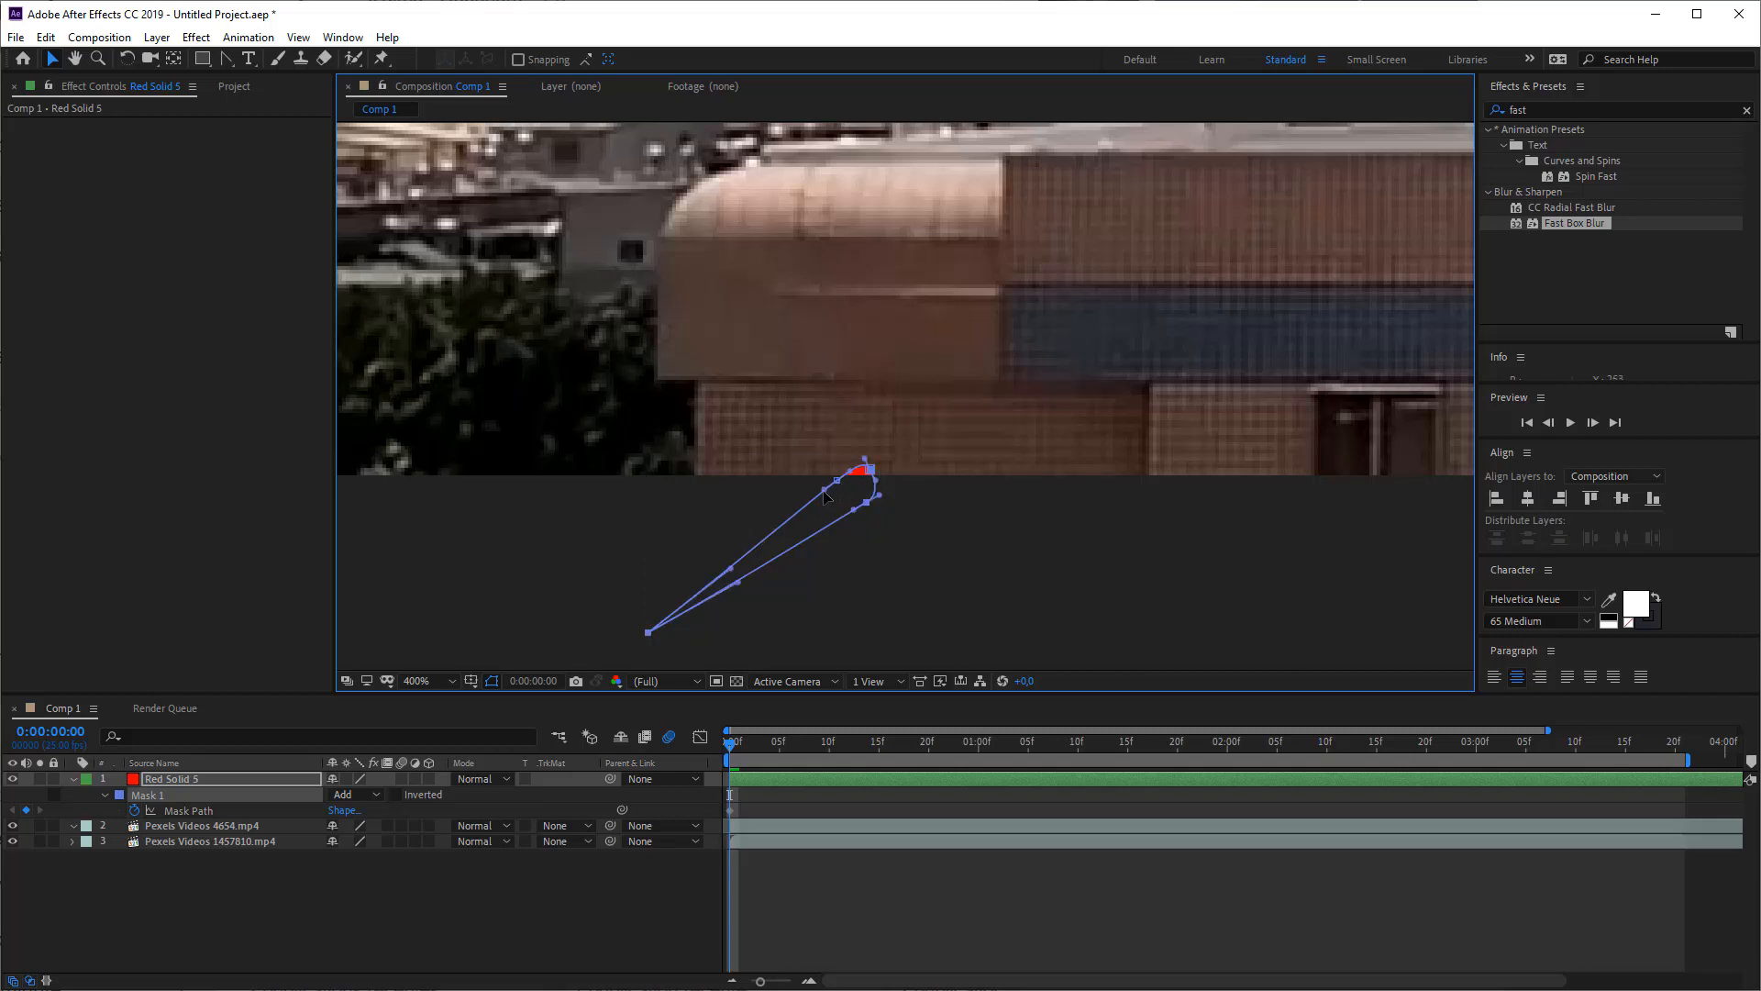
- Rotate the wedge mask upright with its pointed end down and place it beneath the outer edge of the building's lower wall
left_click_drag(802, 461, 855, 500)
key("ctrl+t")
key("v")
left_click_drag(852, 505, 851, 506)
key("ctrl+t")
left_click_drag(907, 444, 716, 484)
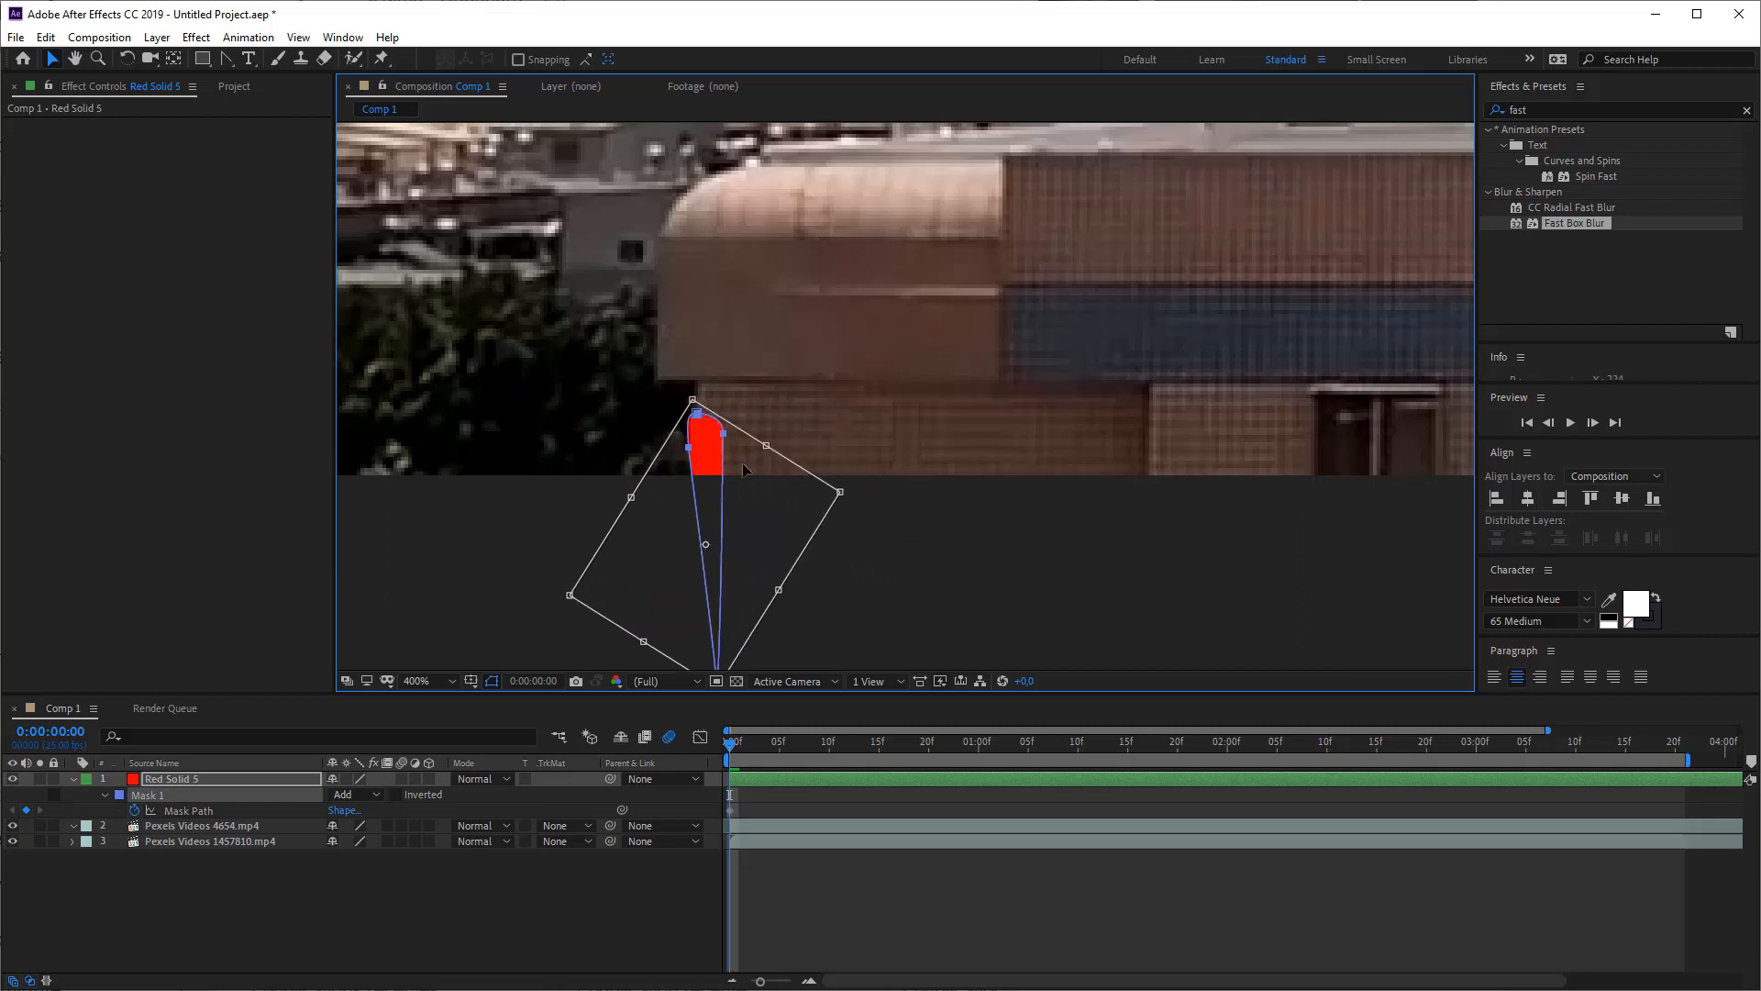
left_click_drag(854, 475, 771, 472)
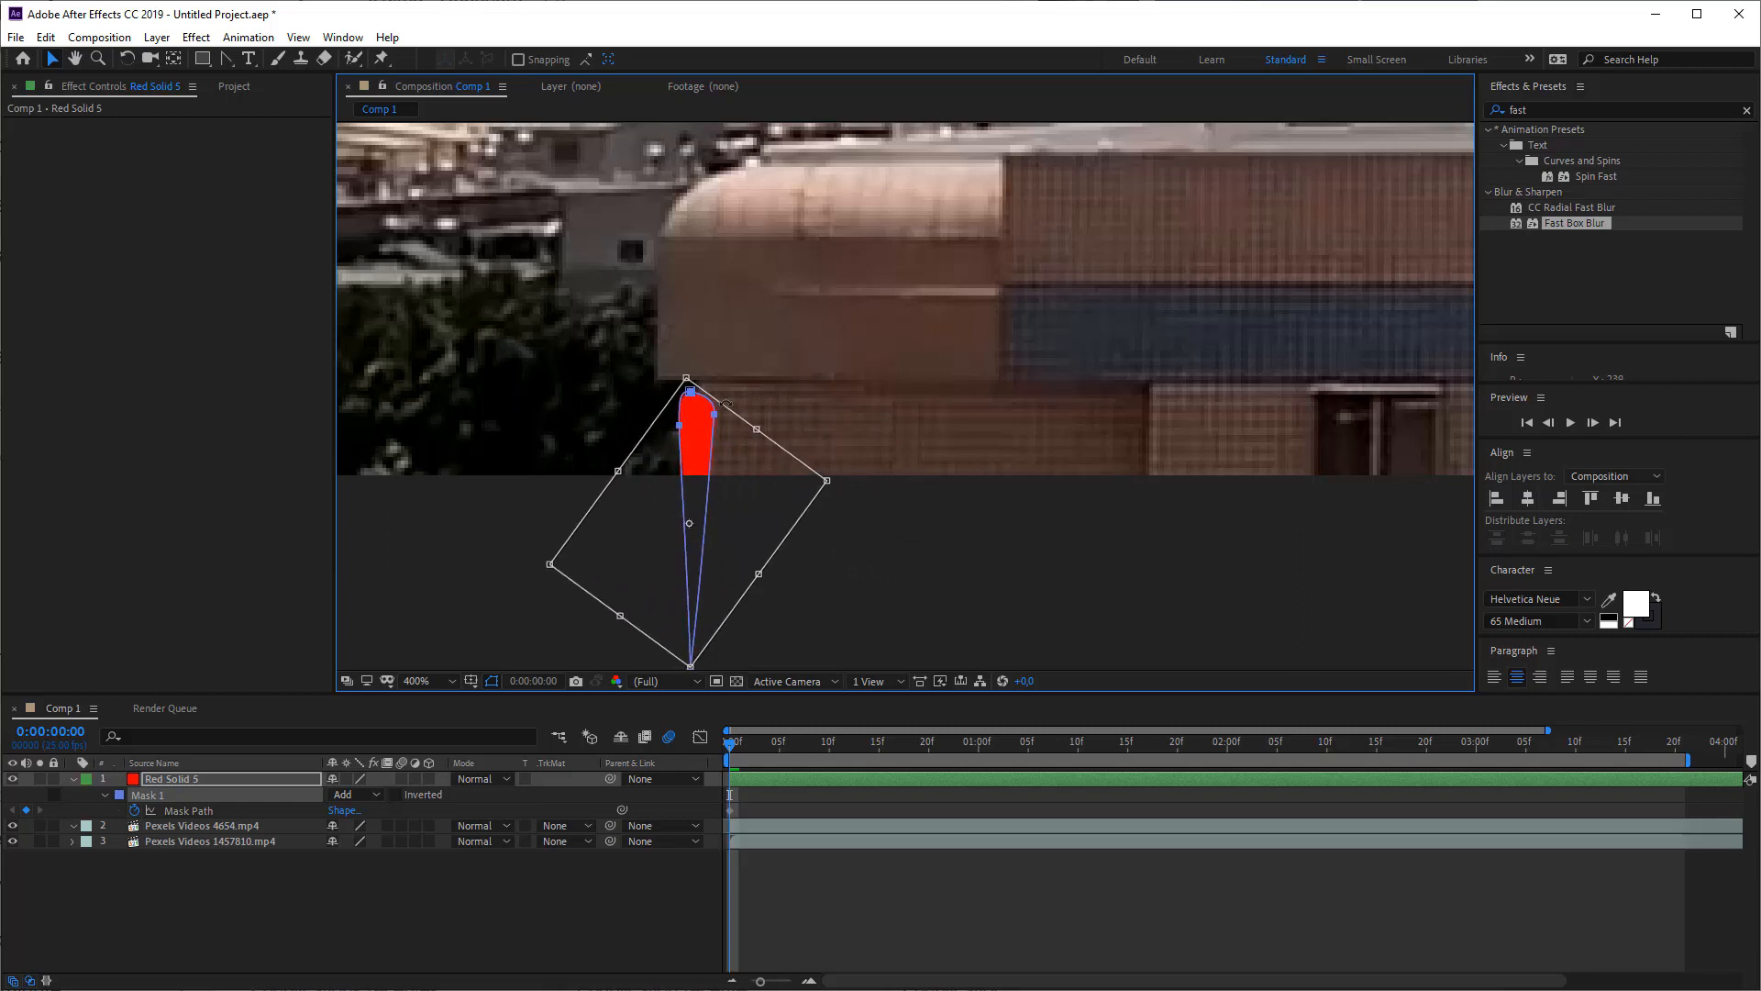
- Scale the wedge mask down to a small sliver at the foot of the lower wall's outer edge and apply the transform
left_click_drag(686, 376, 705, 481)
key("period")
scroll(704, 476, "up", 1)
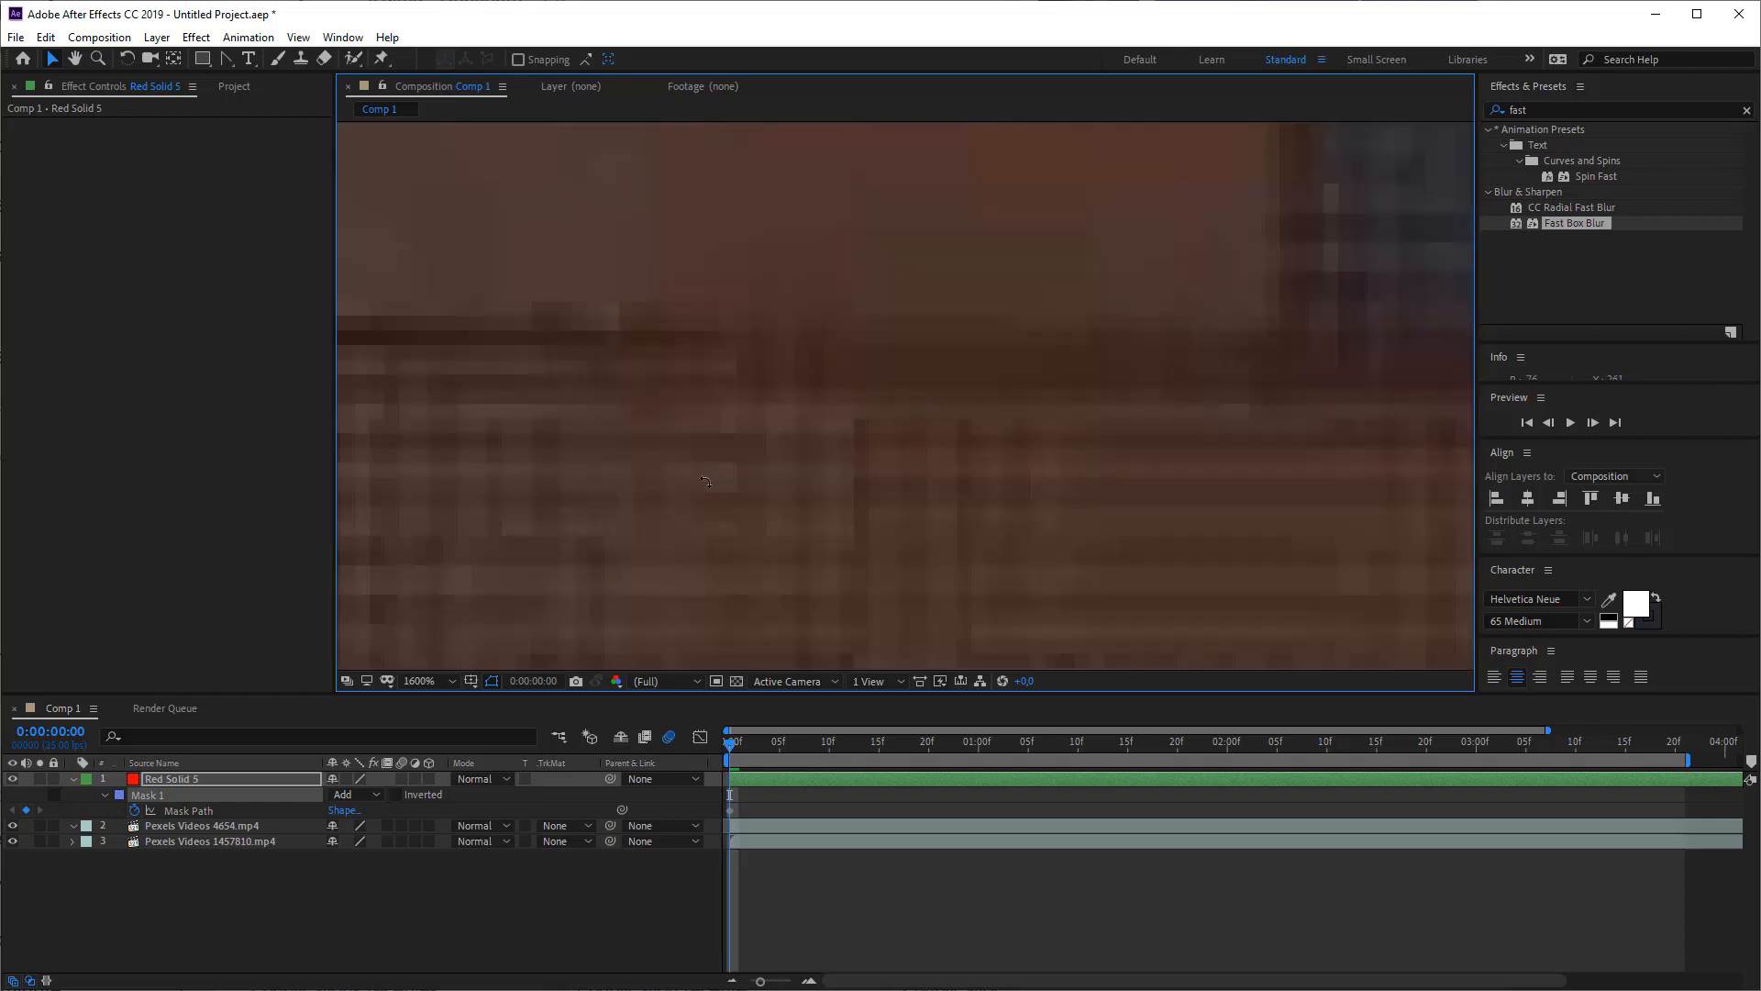
scroll(705, 476, "down", 1)
left_click_drag(647, 532, 751, 472)
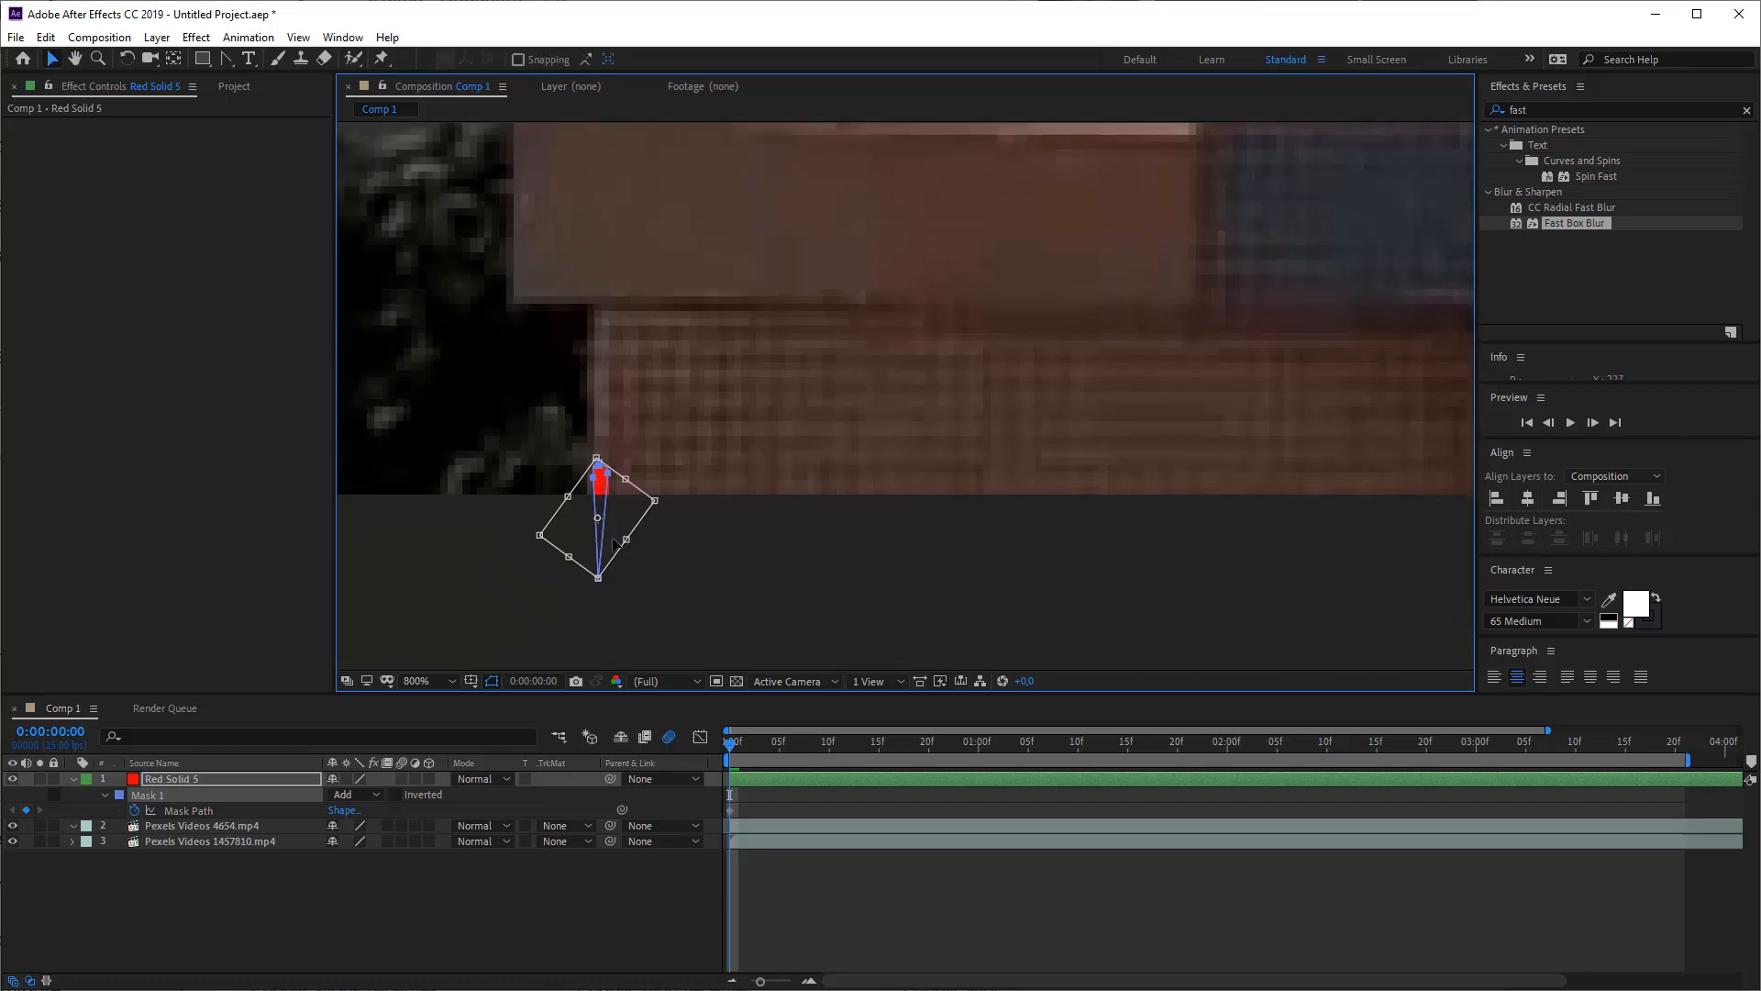
key("Return")
- Shift the side points of the mask's rounded end slightly left so the head sits evenly above its pointed tail
key("period")
left_click_drag(606, 491, 865, 476)
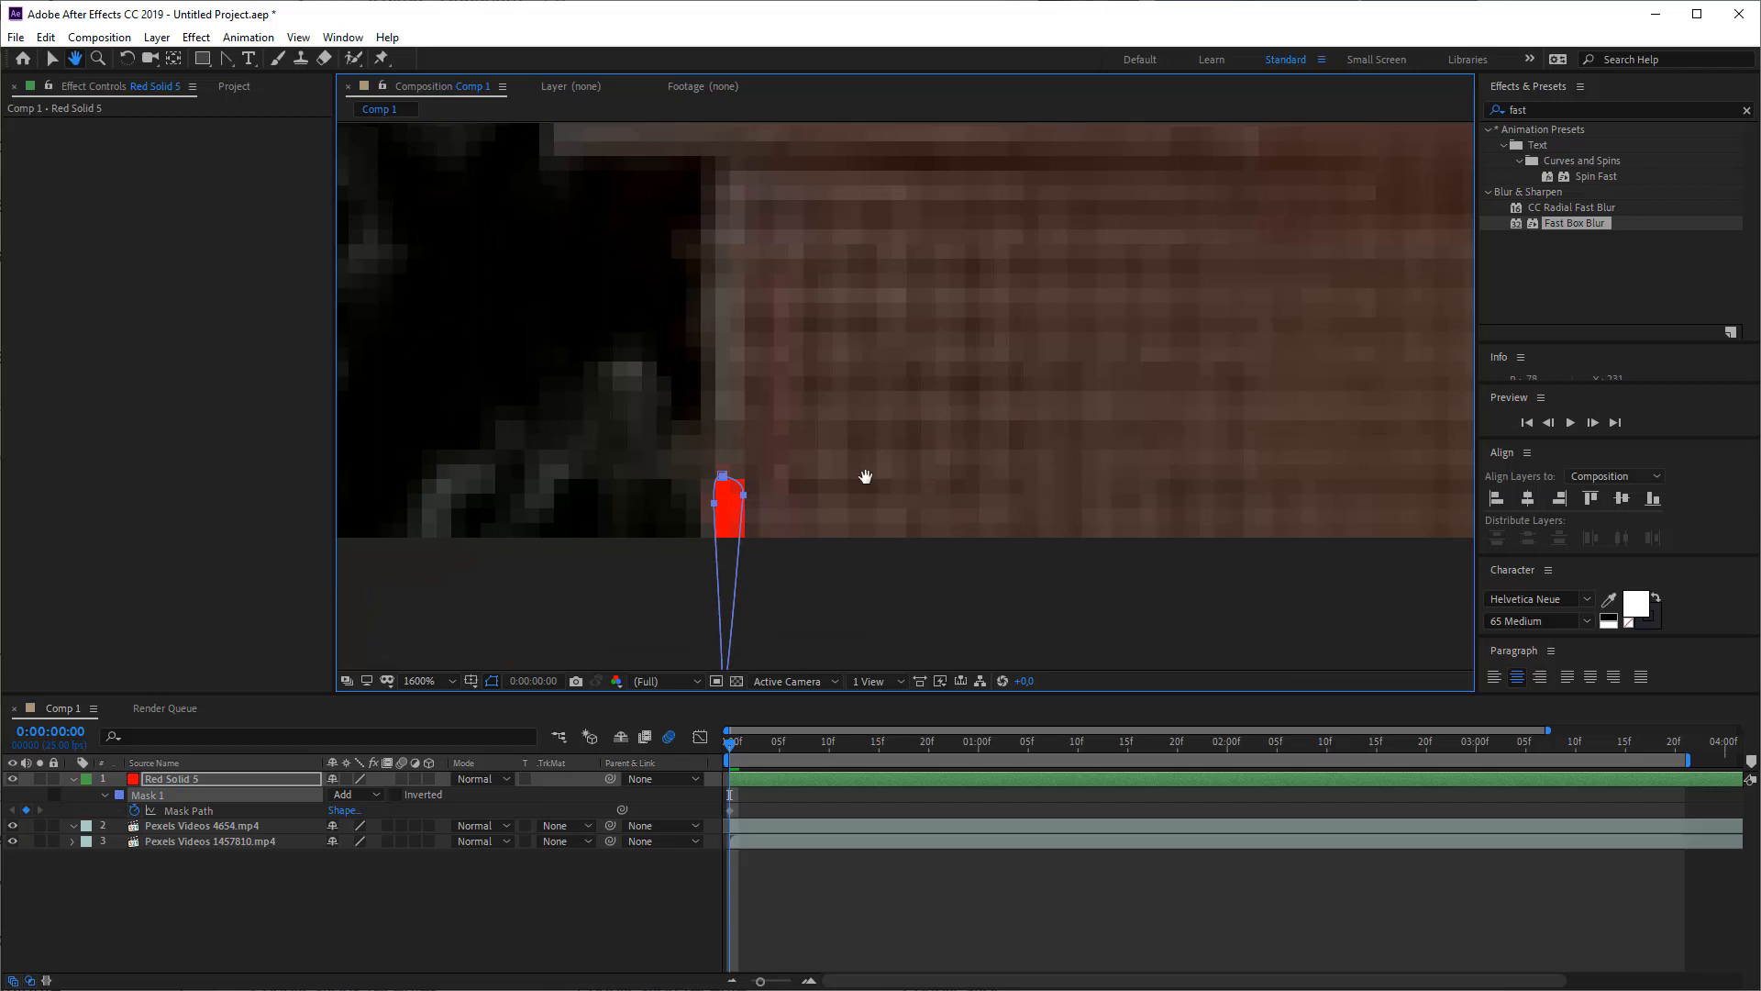
left_click(718, 510)
left_click_drag(717, 510, 709, 507)
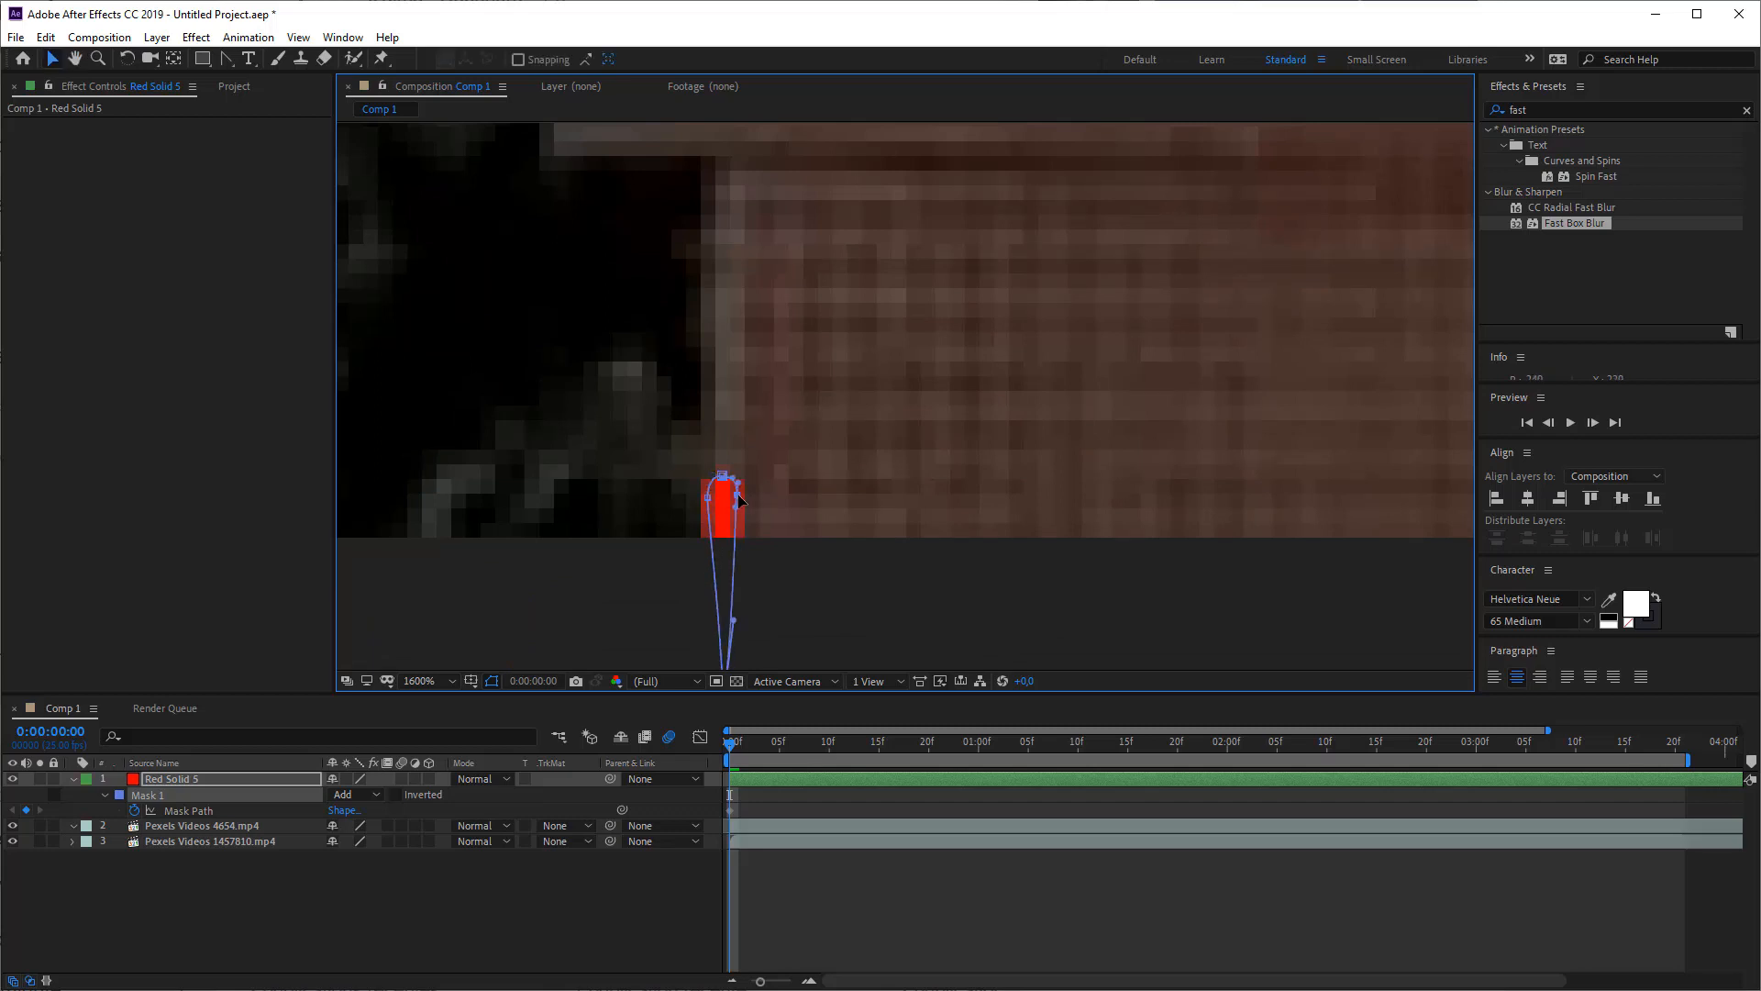
left_click(780, 602)
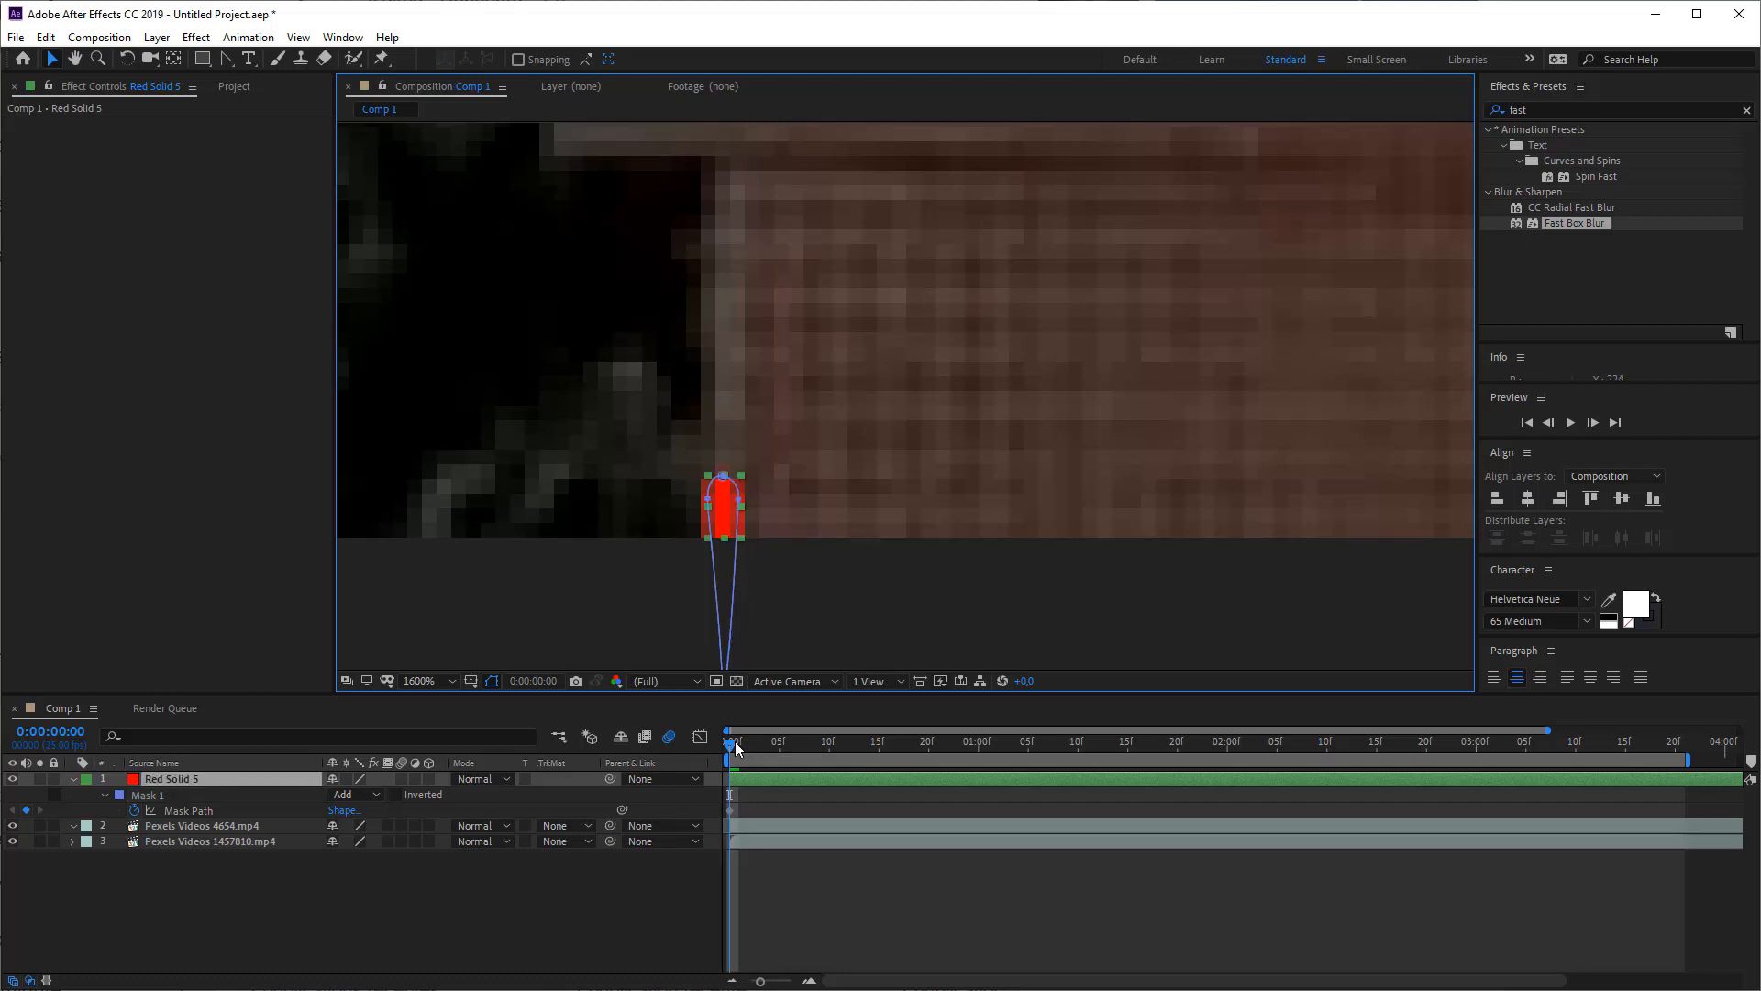
- At 0:00:00:02, move the whole mask up along the wall's outer edge to add a Mask Path keyframe
mouse_move(732, 744)
left_mouse_down()
mouse_move(752, 746)
mouse_move(710, 745)
left_mouse_up()
key("Page_Down")
key("Page_Down")
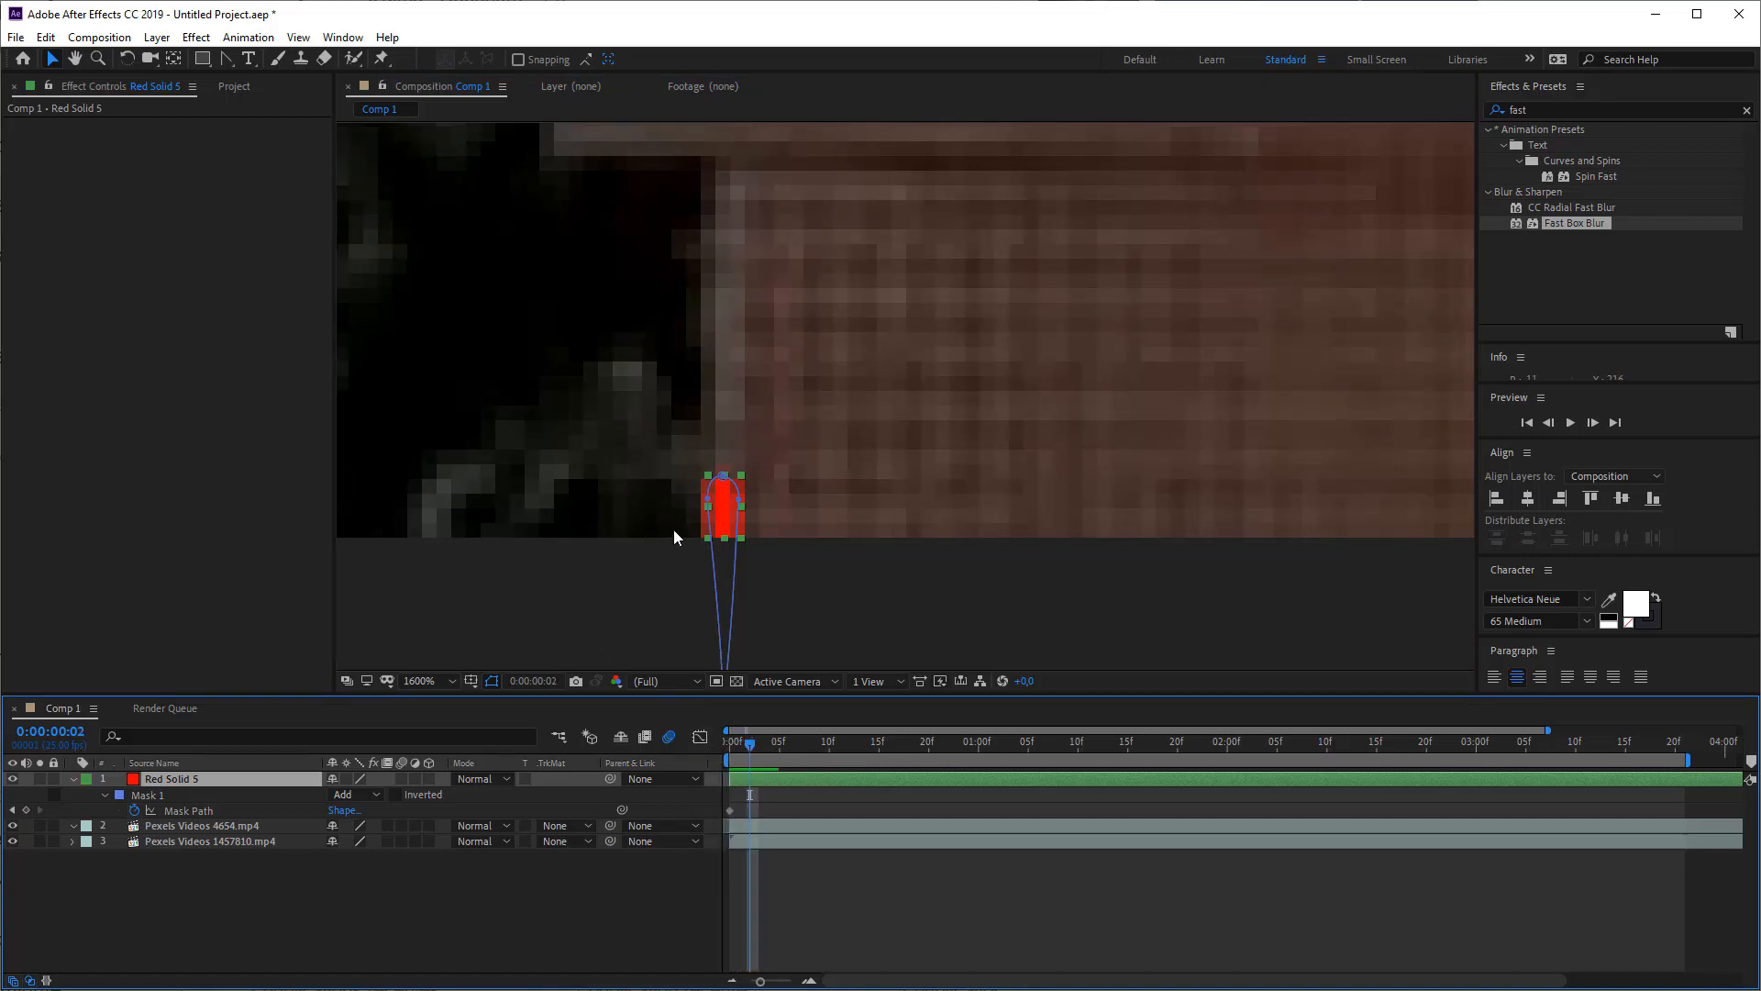
left_click(714, 499)
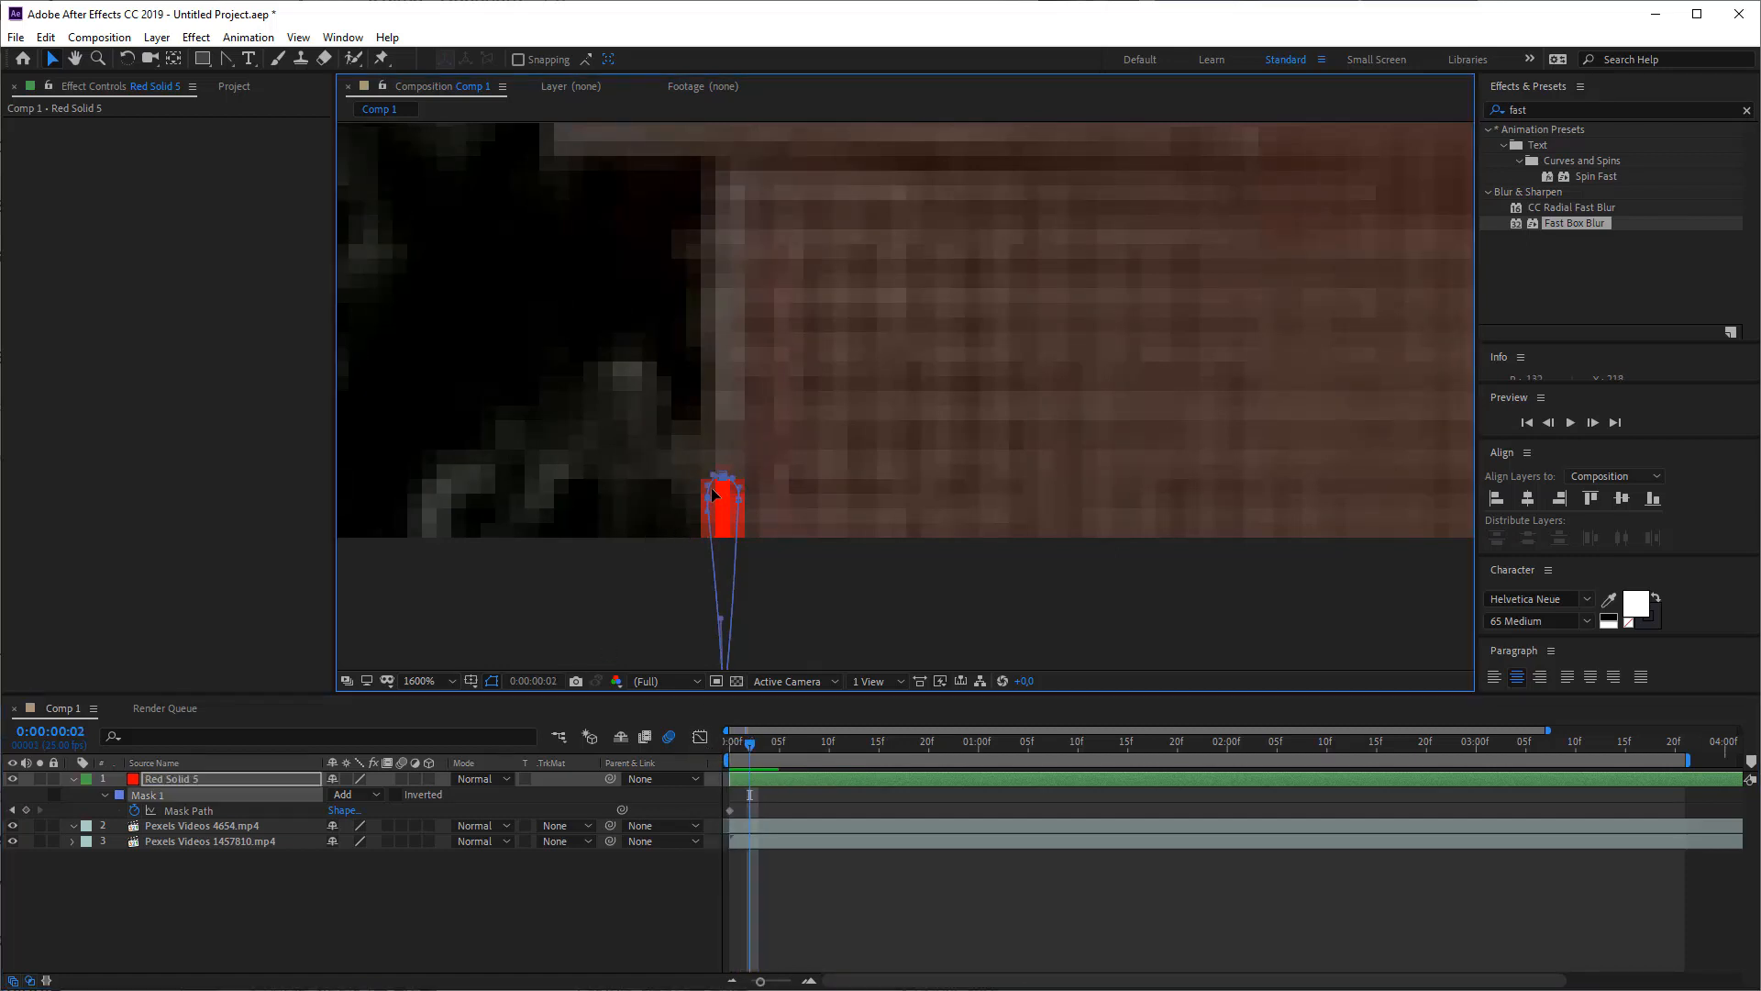
double_click(716, 564)
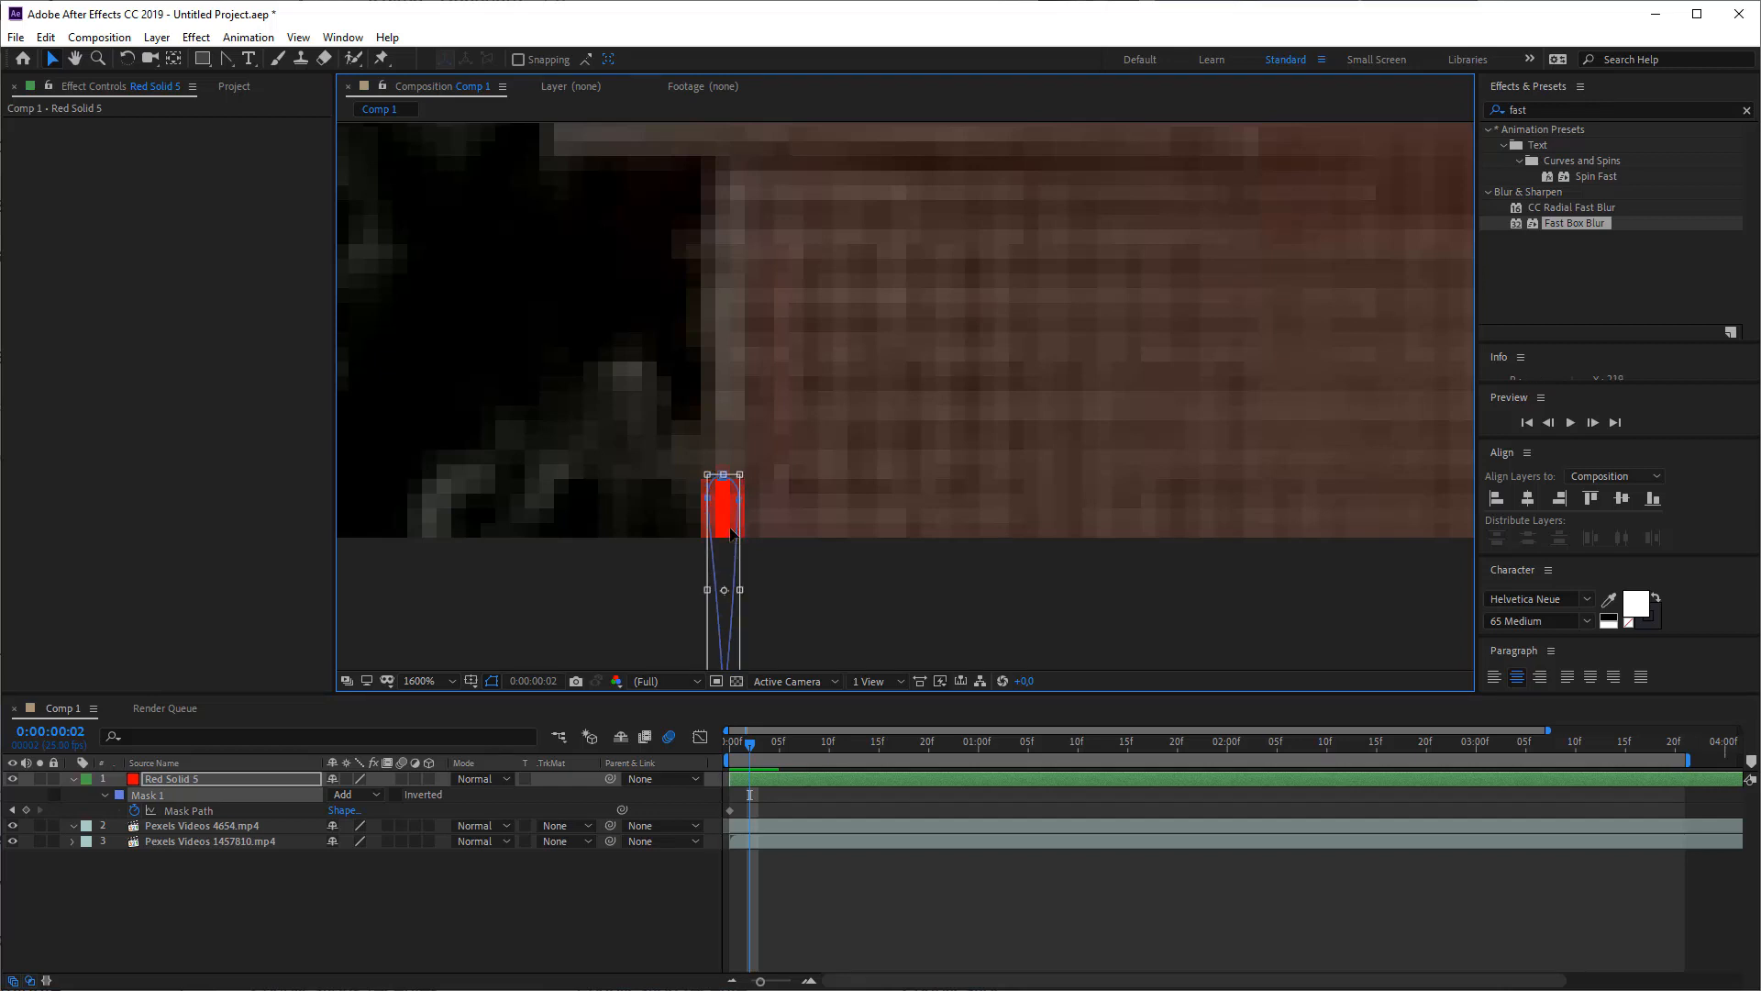
left_click_drag(729, 555, 721, 453)
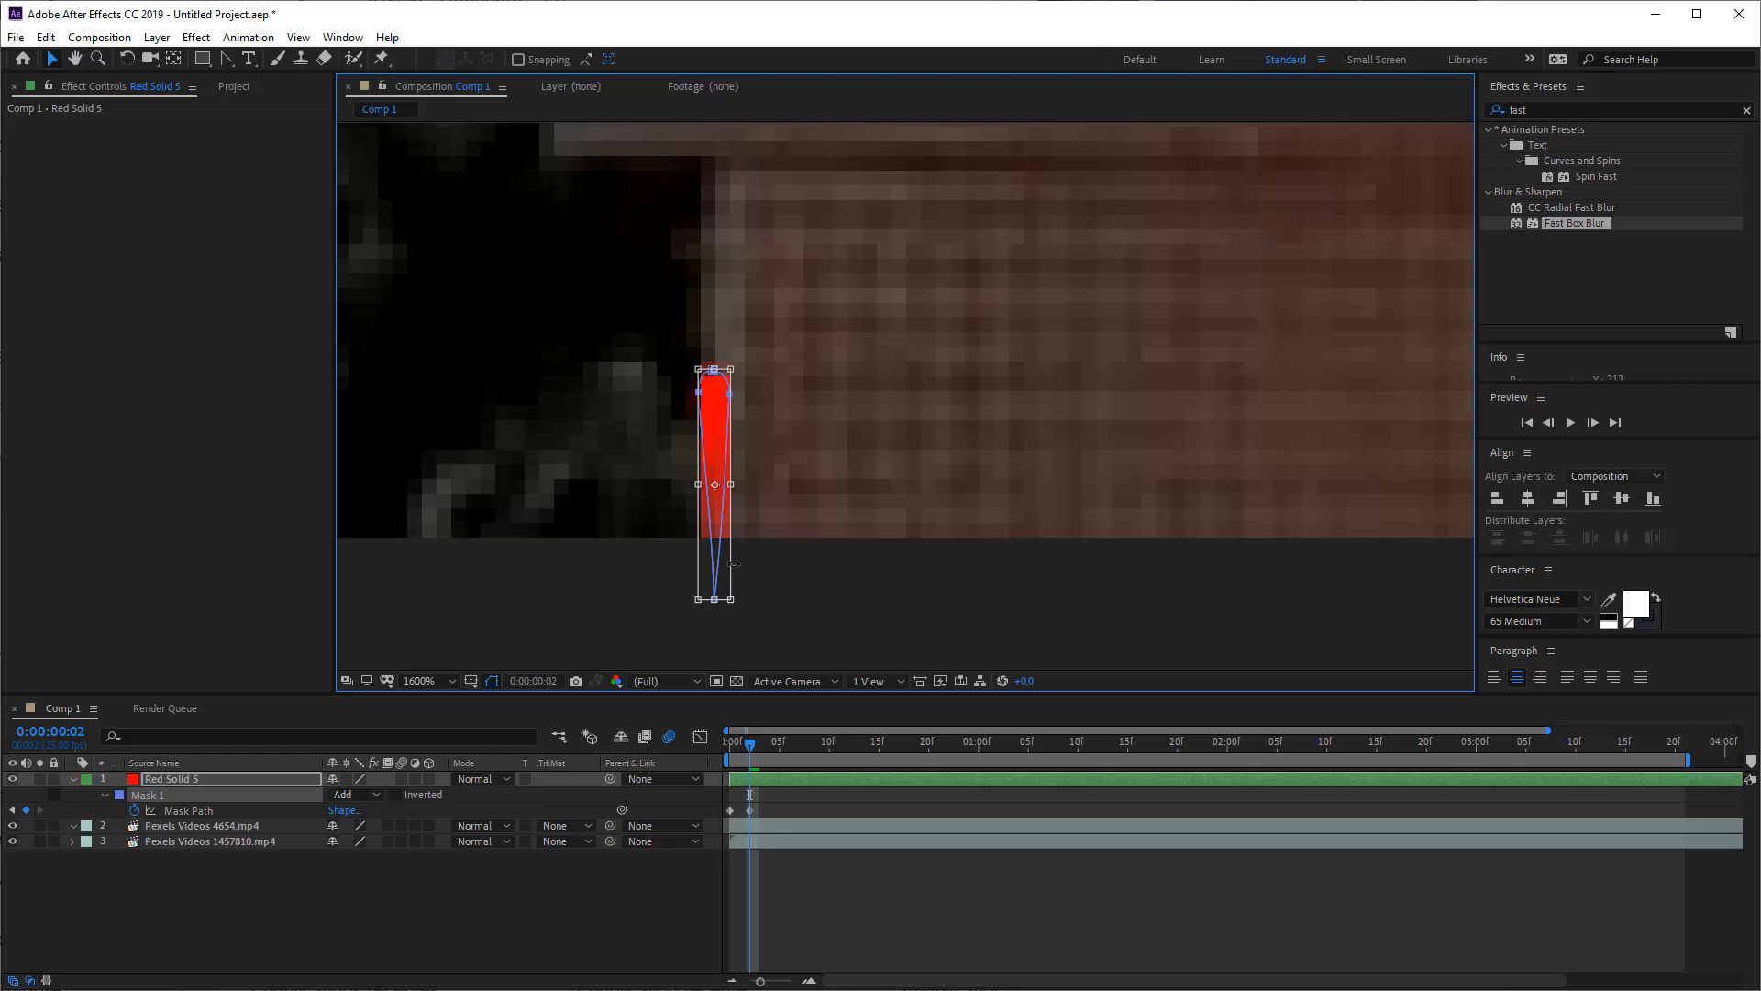
- At 0:00:00:04, move the whole mask further up the wall edge so its pointed tail clears the footage's lower border
left_click_drag(752, 745, 754, 743)
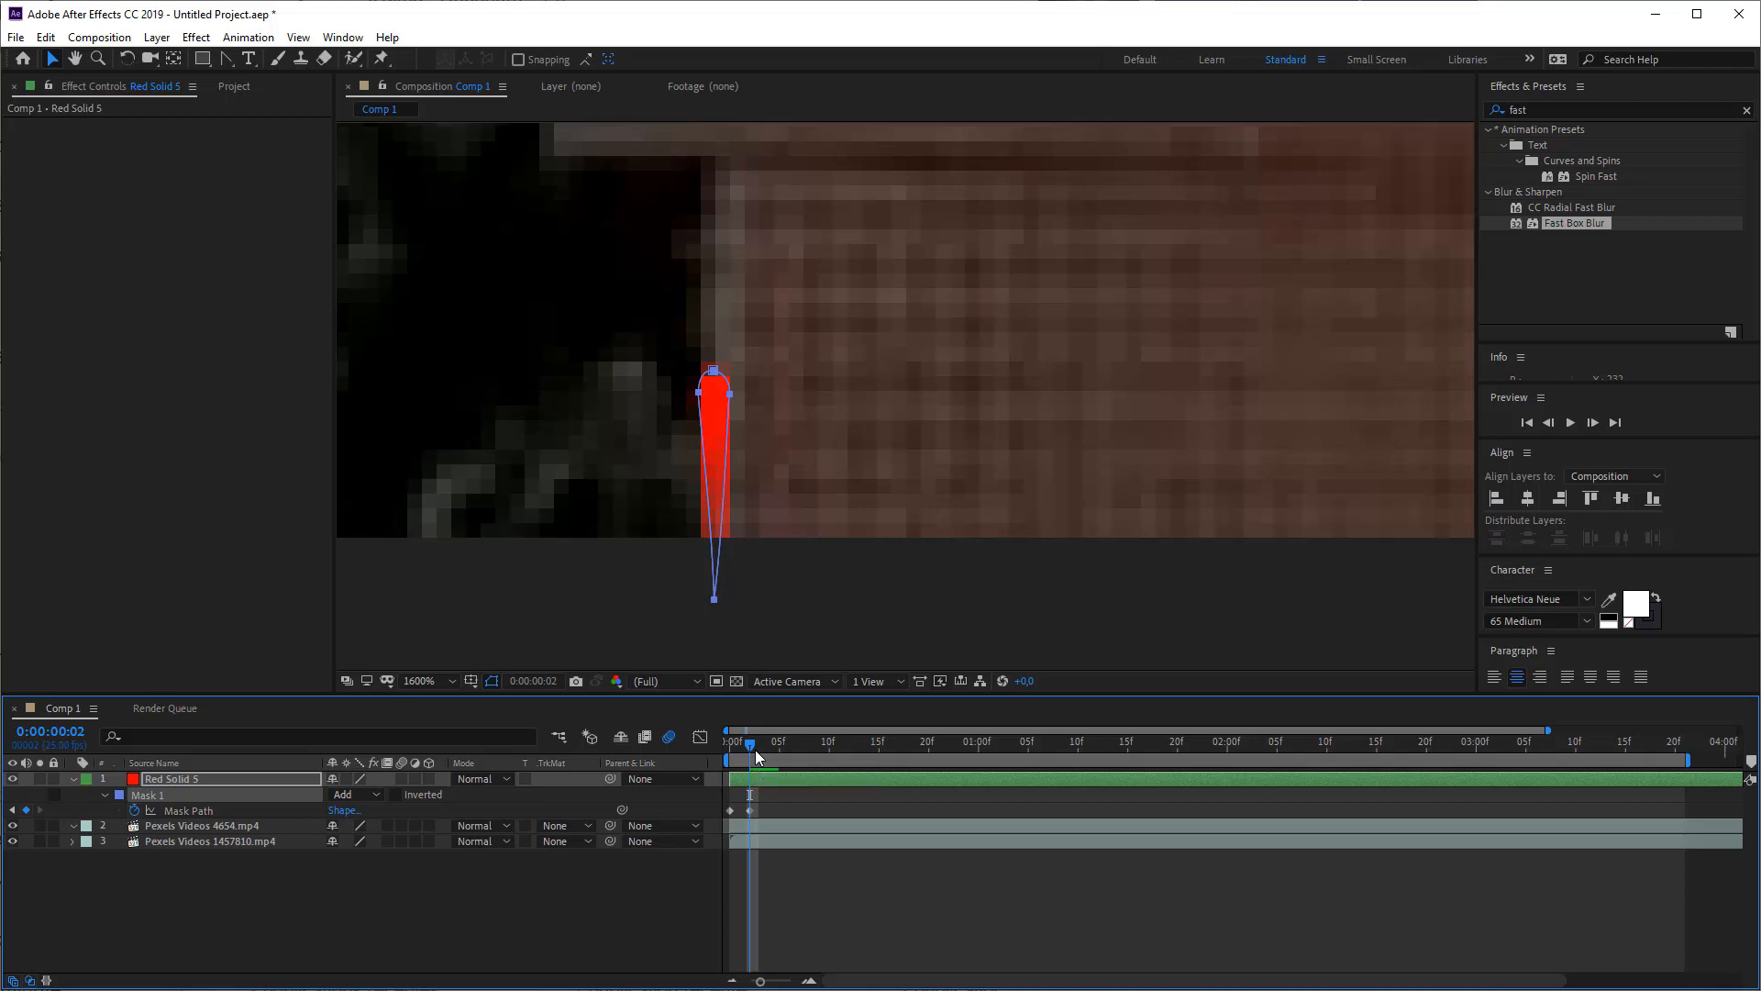
key("Page_Down")
key("Page_Down")
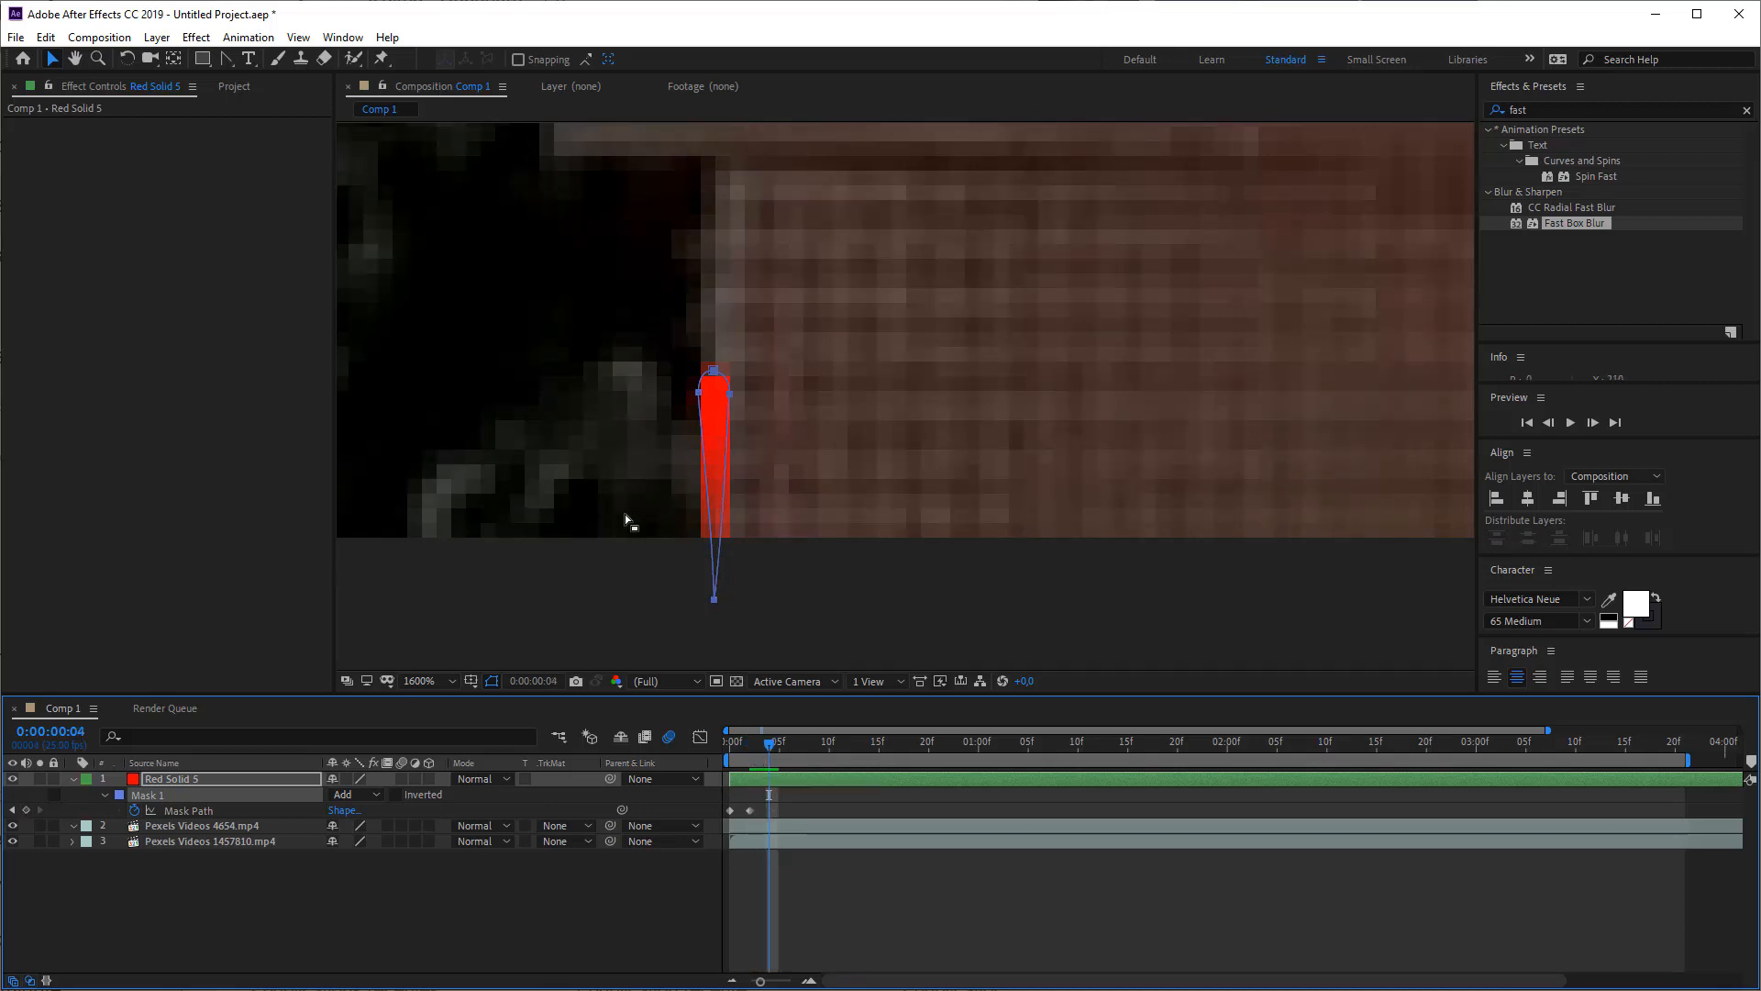
double_click(705, 479)
left_click_drag(718, 476, 715, 384)
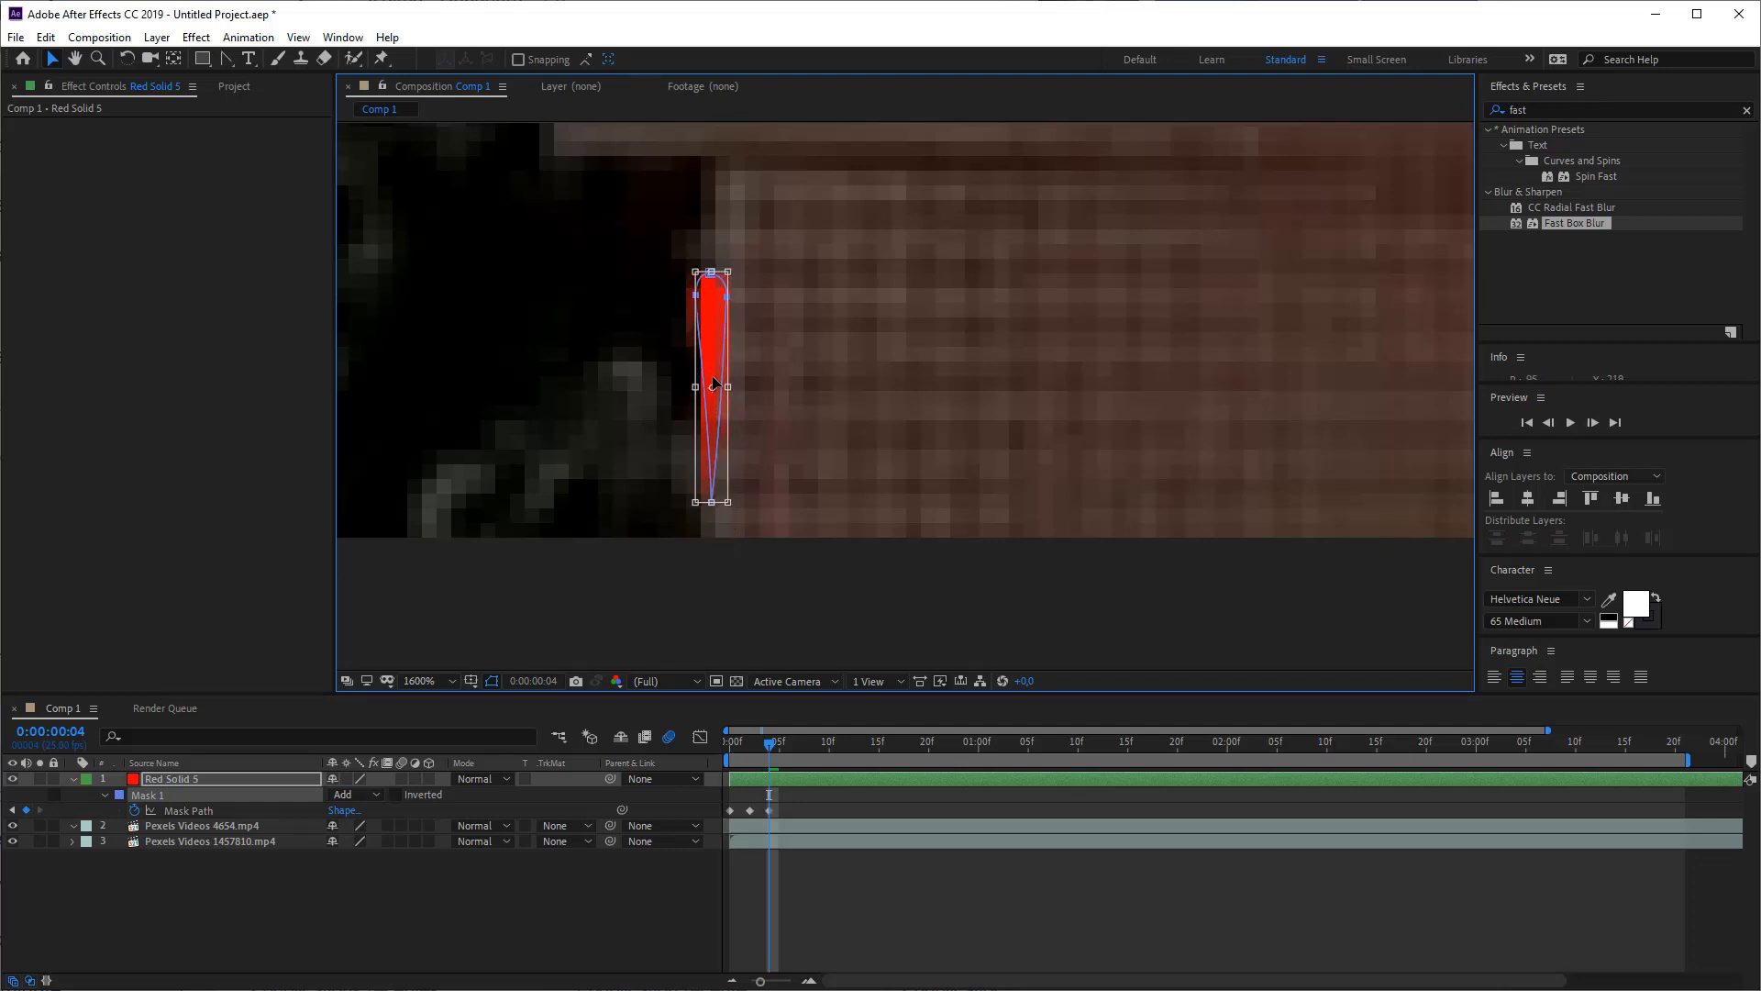
- At 0:00:00:06, move the whole mask up until its rounded head nears the underside of the overhanging block
key("Page_Down")
key("Page_Down")
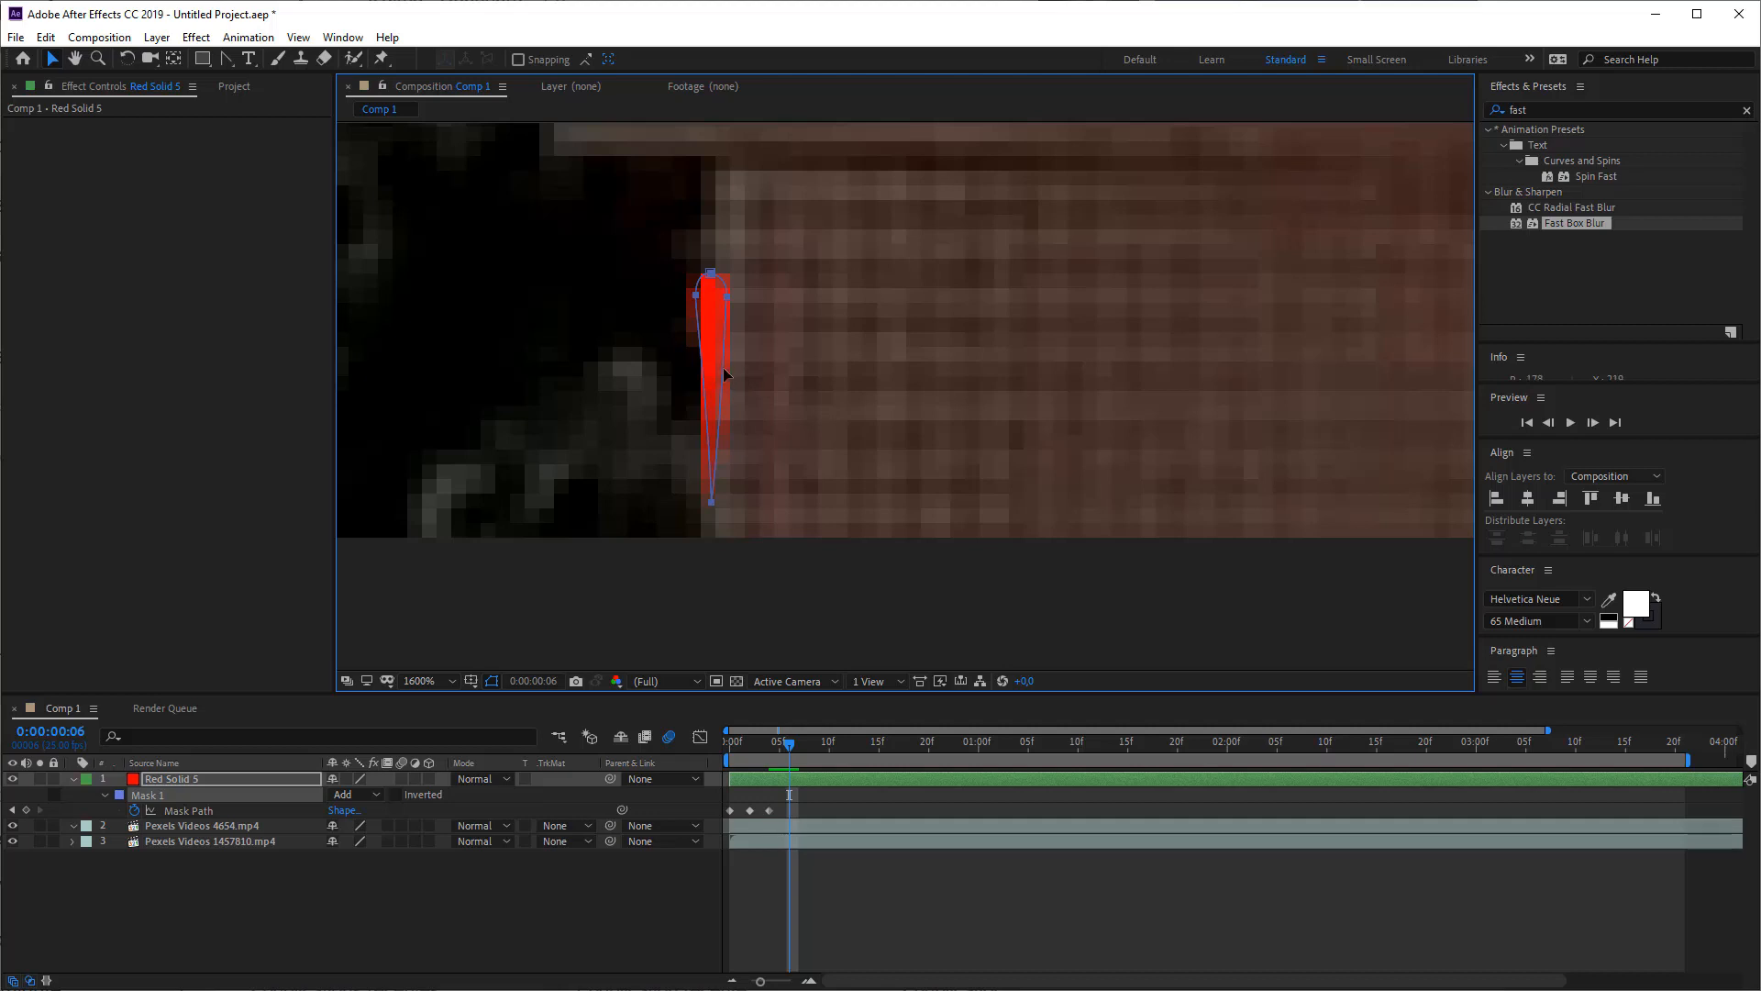
double_click(725, 374)
left_click_drag(725, 375, 725, 284)
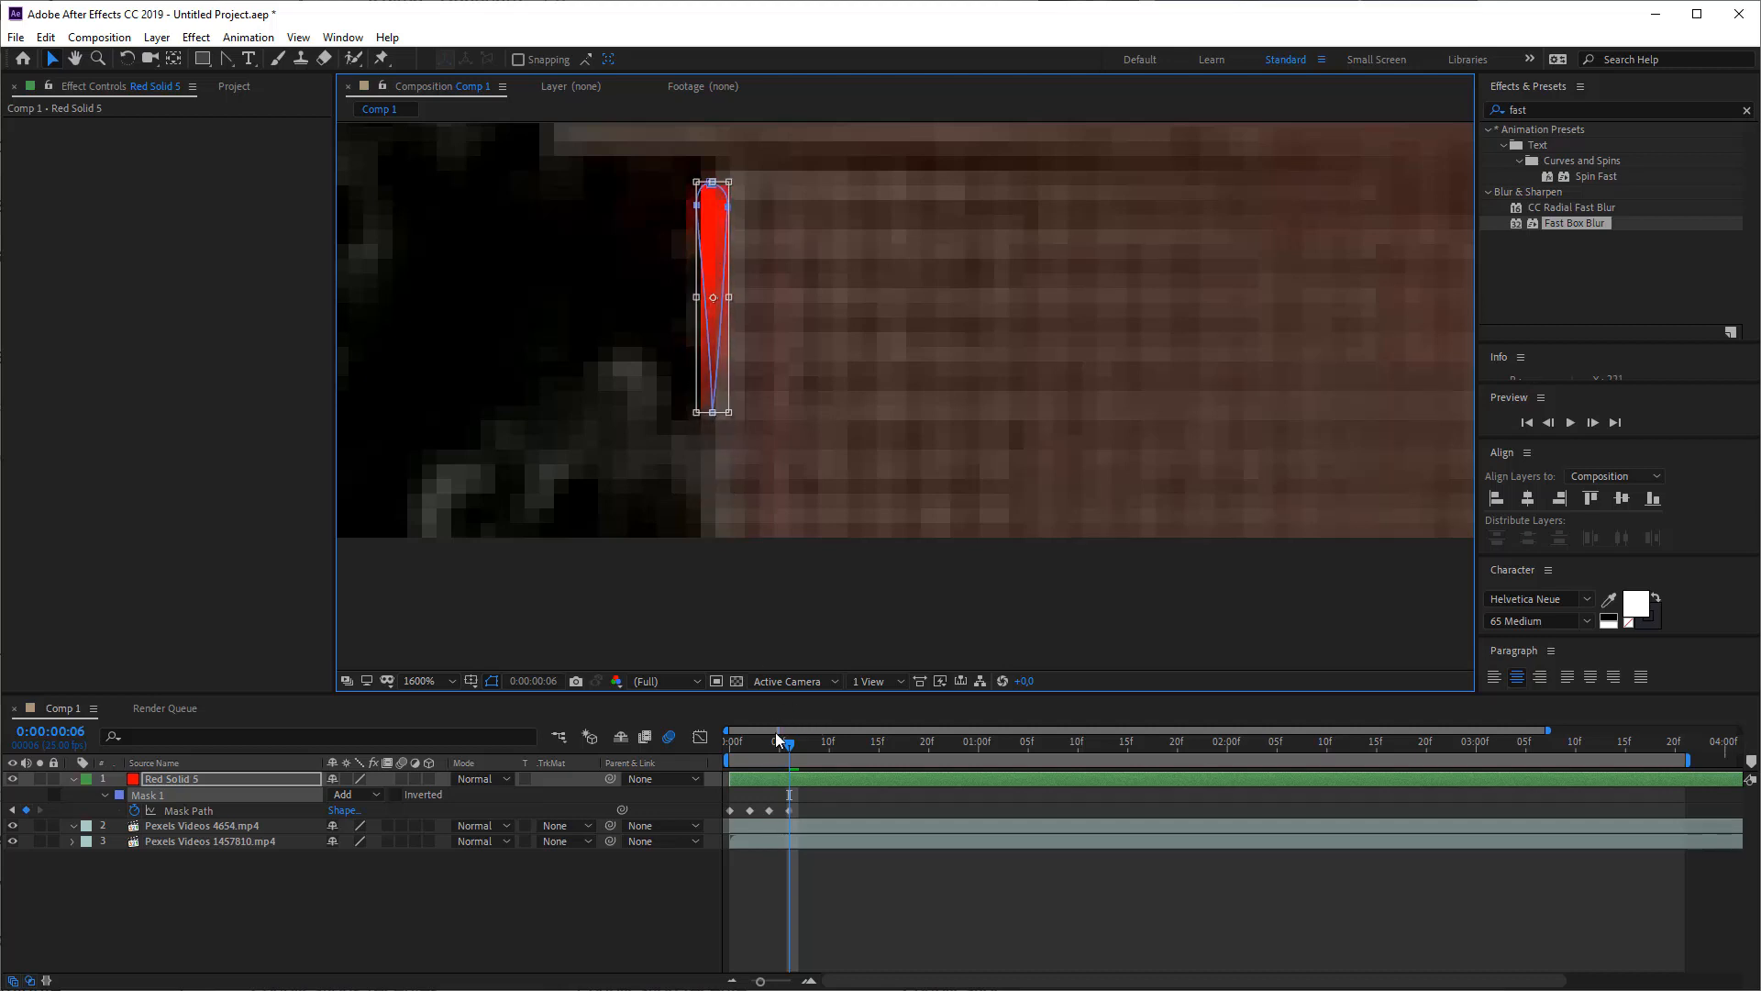
- Review the mask's movement, then return to 0:00:00:00 and nudge the whole mask slightly left to align it with the wall edge
left_click(759, 753)
mouse_move(772, 740)
left_mouse_down()
mouse_move(736, 740)
mouse_move(807, 734)
mouse_move(747, 741)
mouse_move(773, 740)
left_mouse_up()
scroll(838, 503, "down", 4)
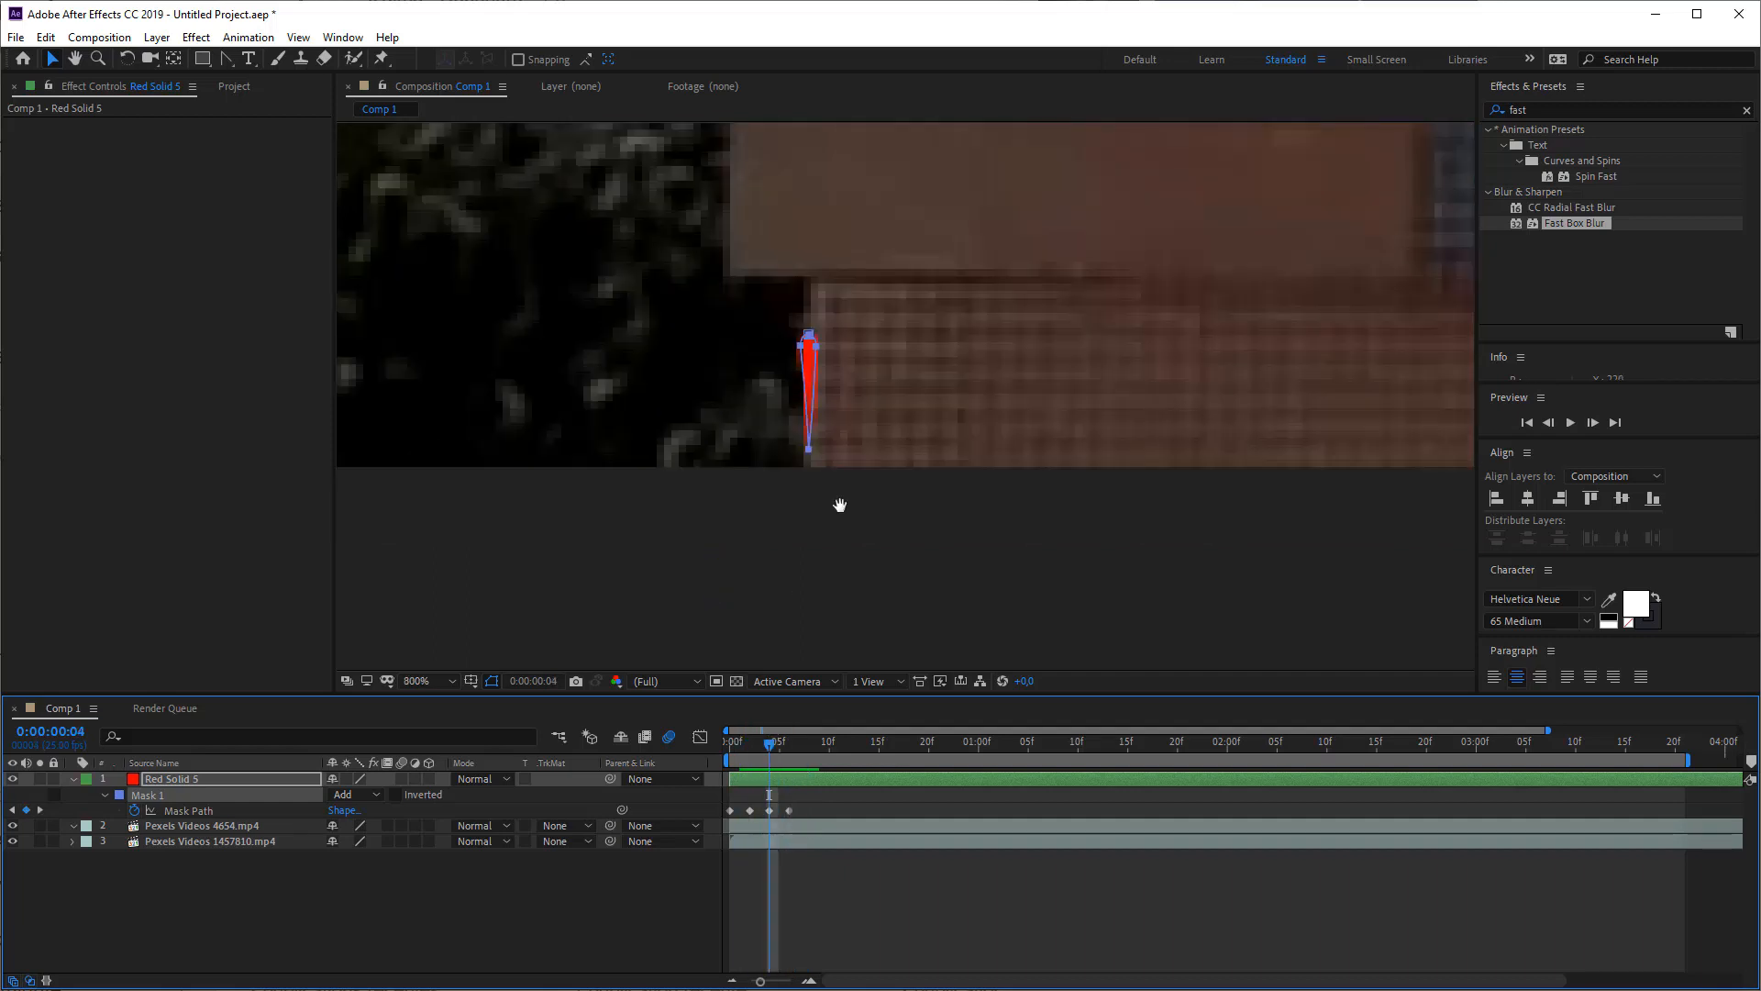
left_click_drag(827, 504, 718, 614)
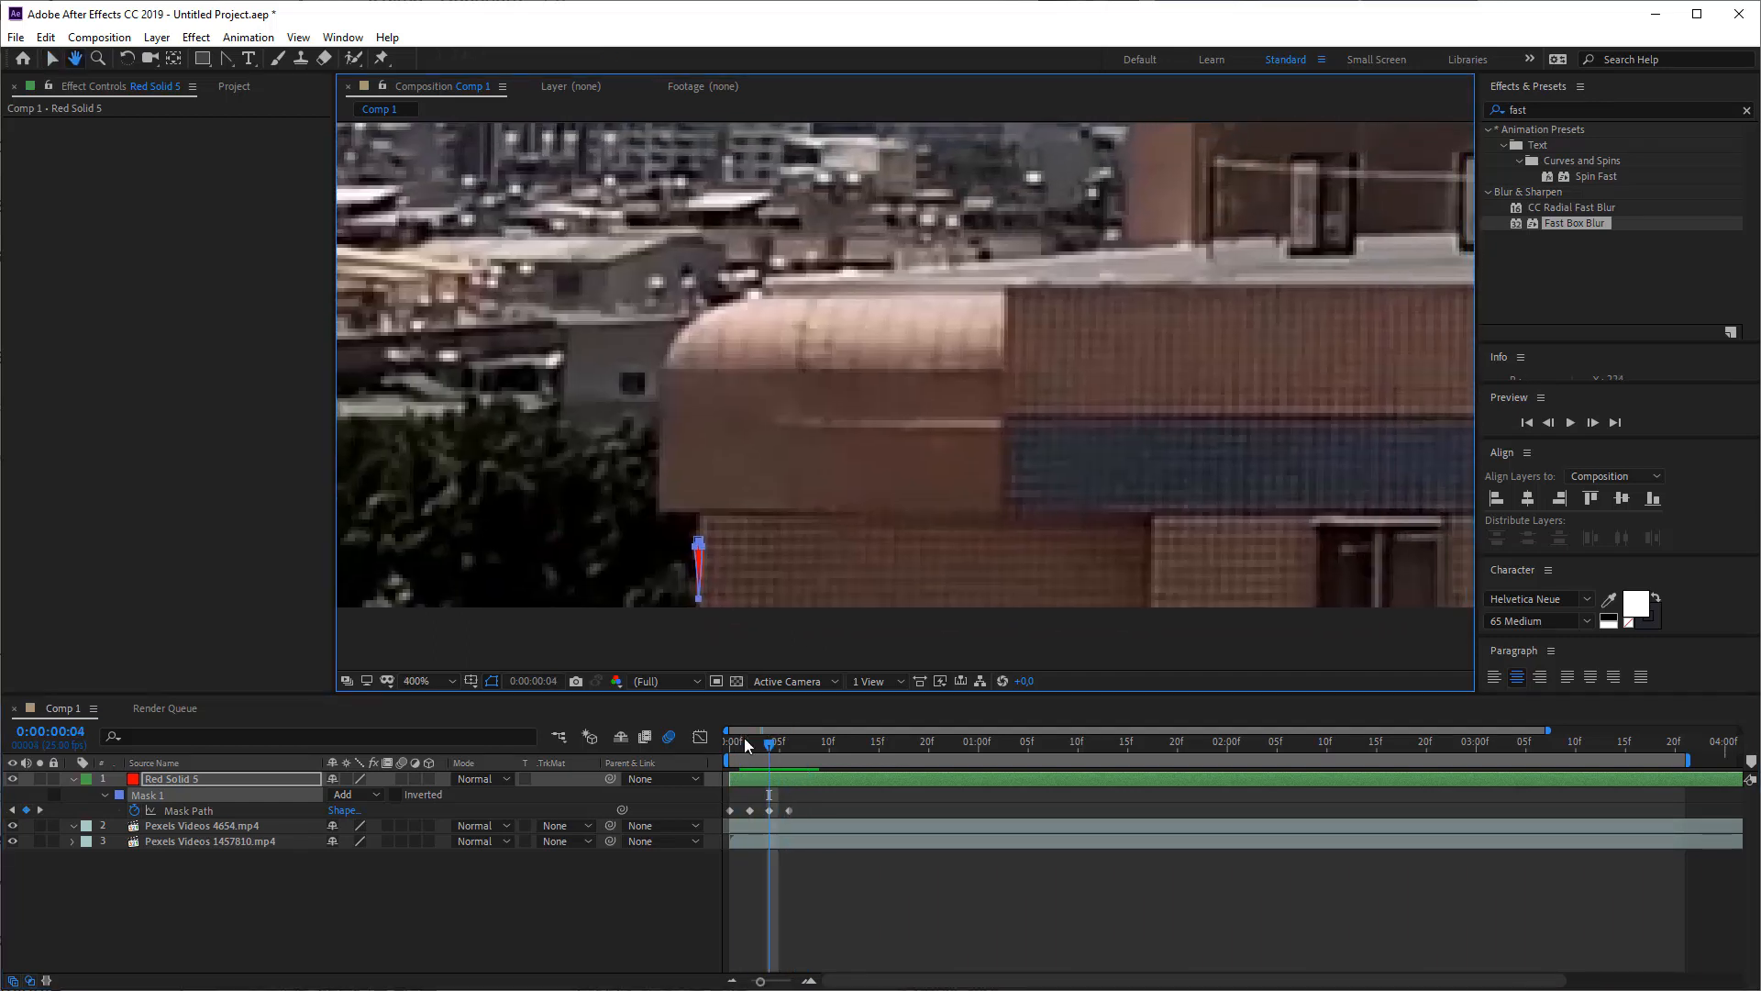
mouse_move(746, 741)
left_mouse_down()
mouse_move(728, 747)
mouse_move(809, 738)
mouse_move(720, 743)
left_mouse_up()
scroll(698, 636, "up", 1)
left_click_drag(720, 613, 818, 427)
left_click_drag(750, 586, 828, 475)
key("v")
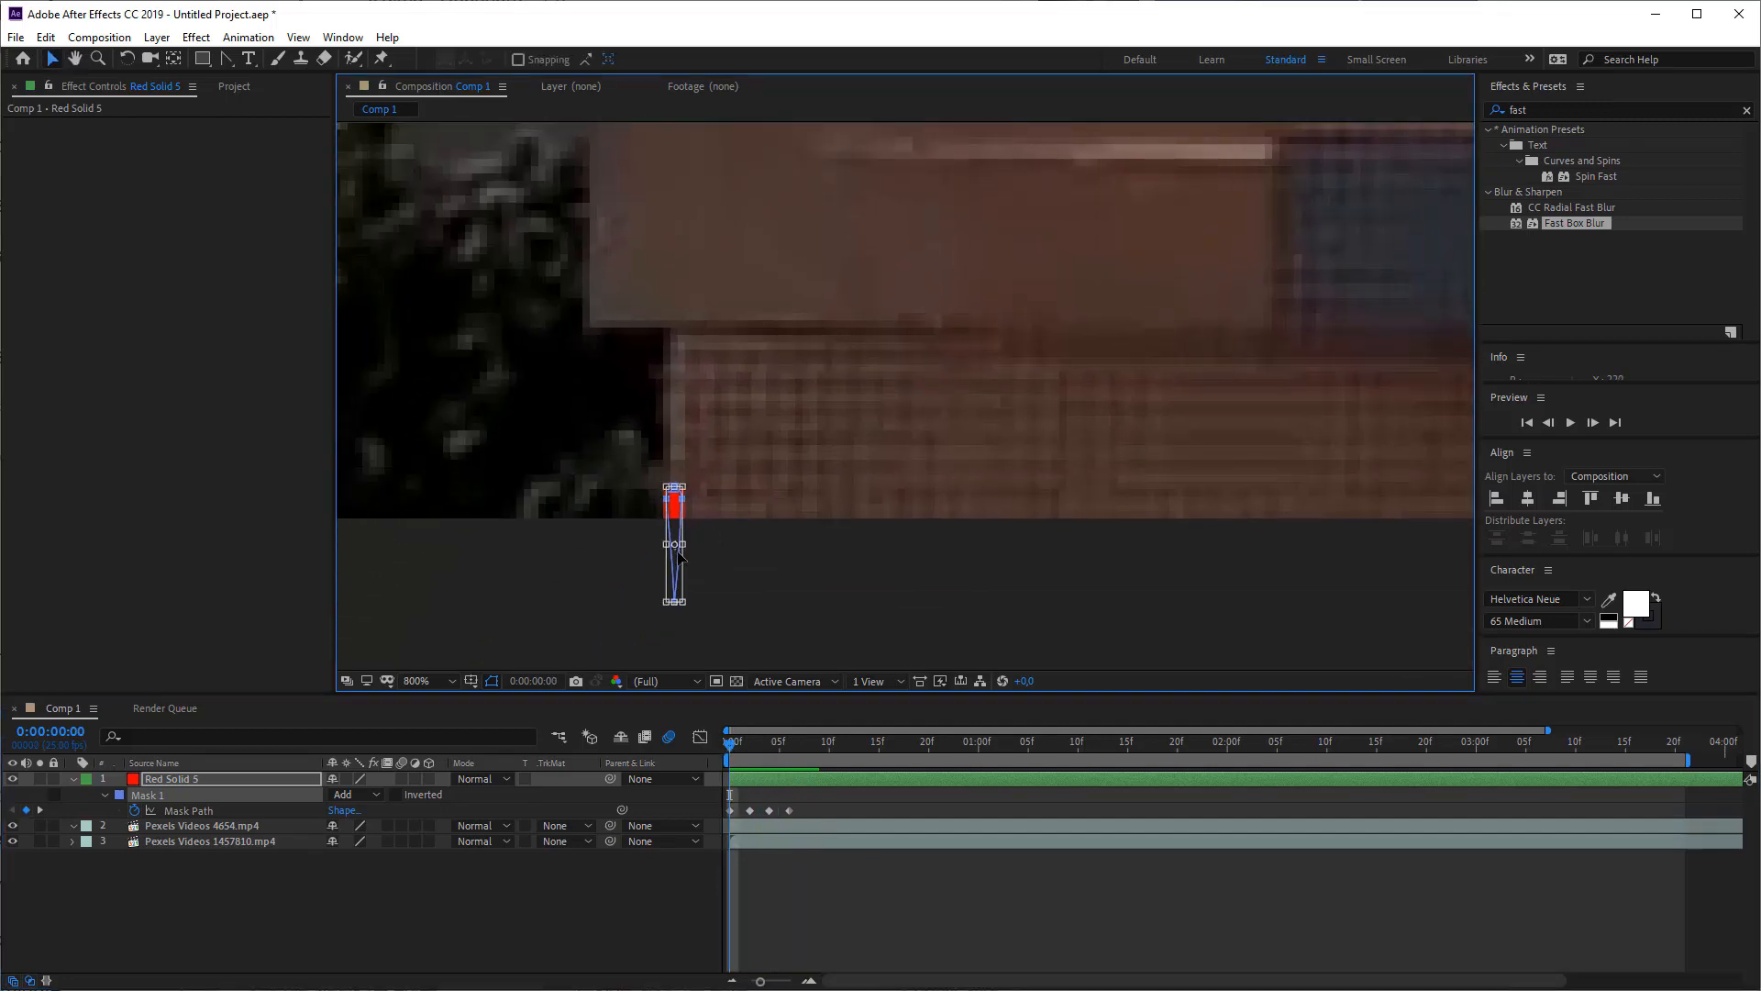
double_click(678, 559)
left_click_drag(674, 567, 667, 567)
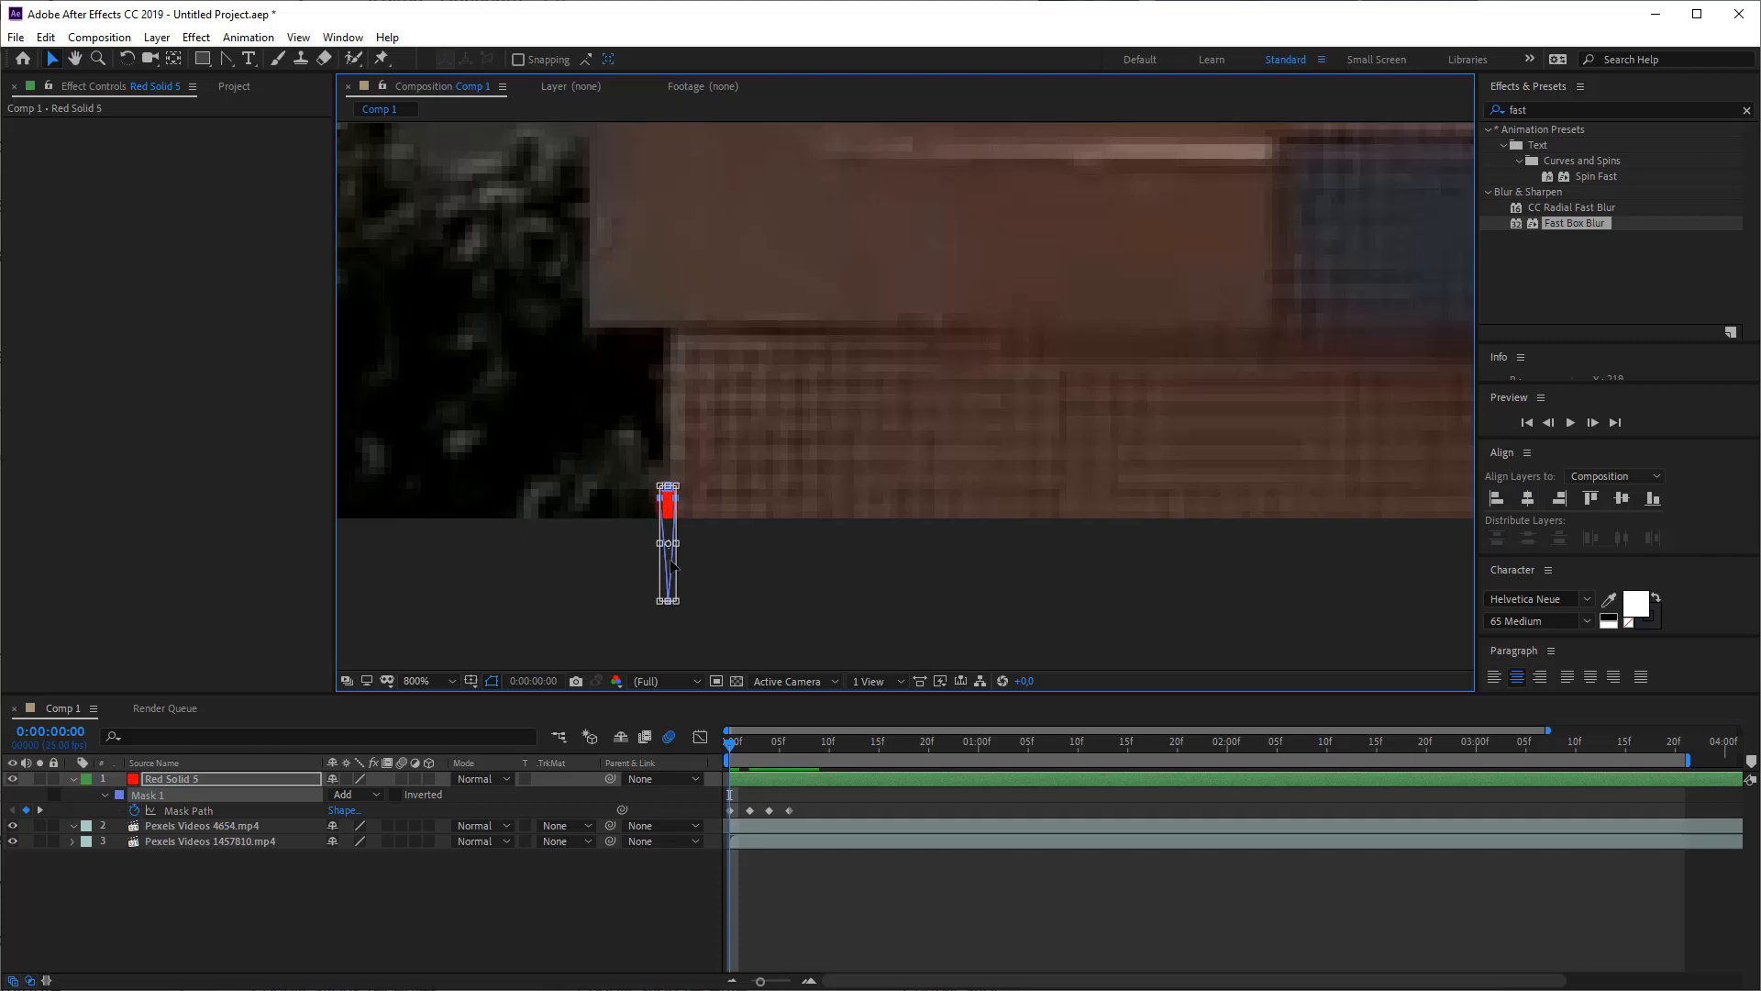
- At 0:00:00:08, move and rotate the mask's head left into the corner under the overhang, and pull its tail point up the wall
left_click_drag(731, 746, 809, 743)
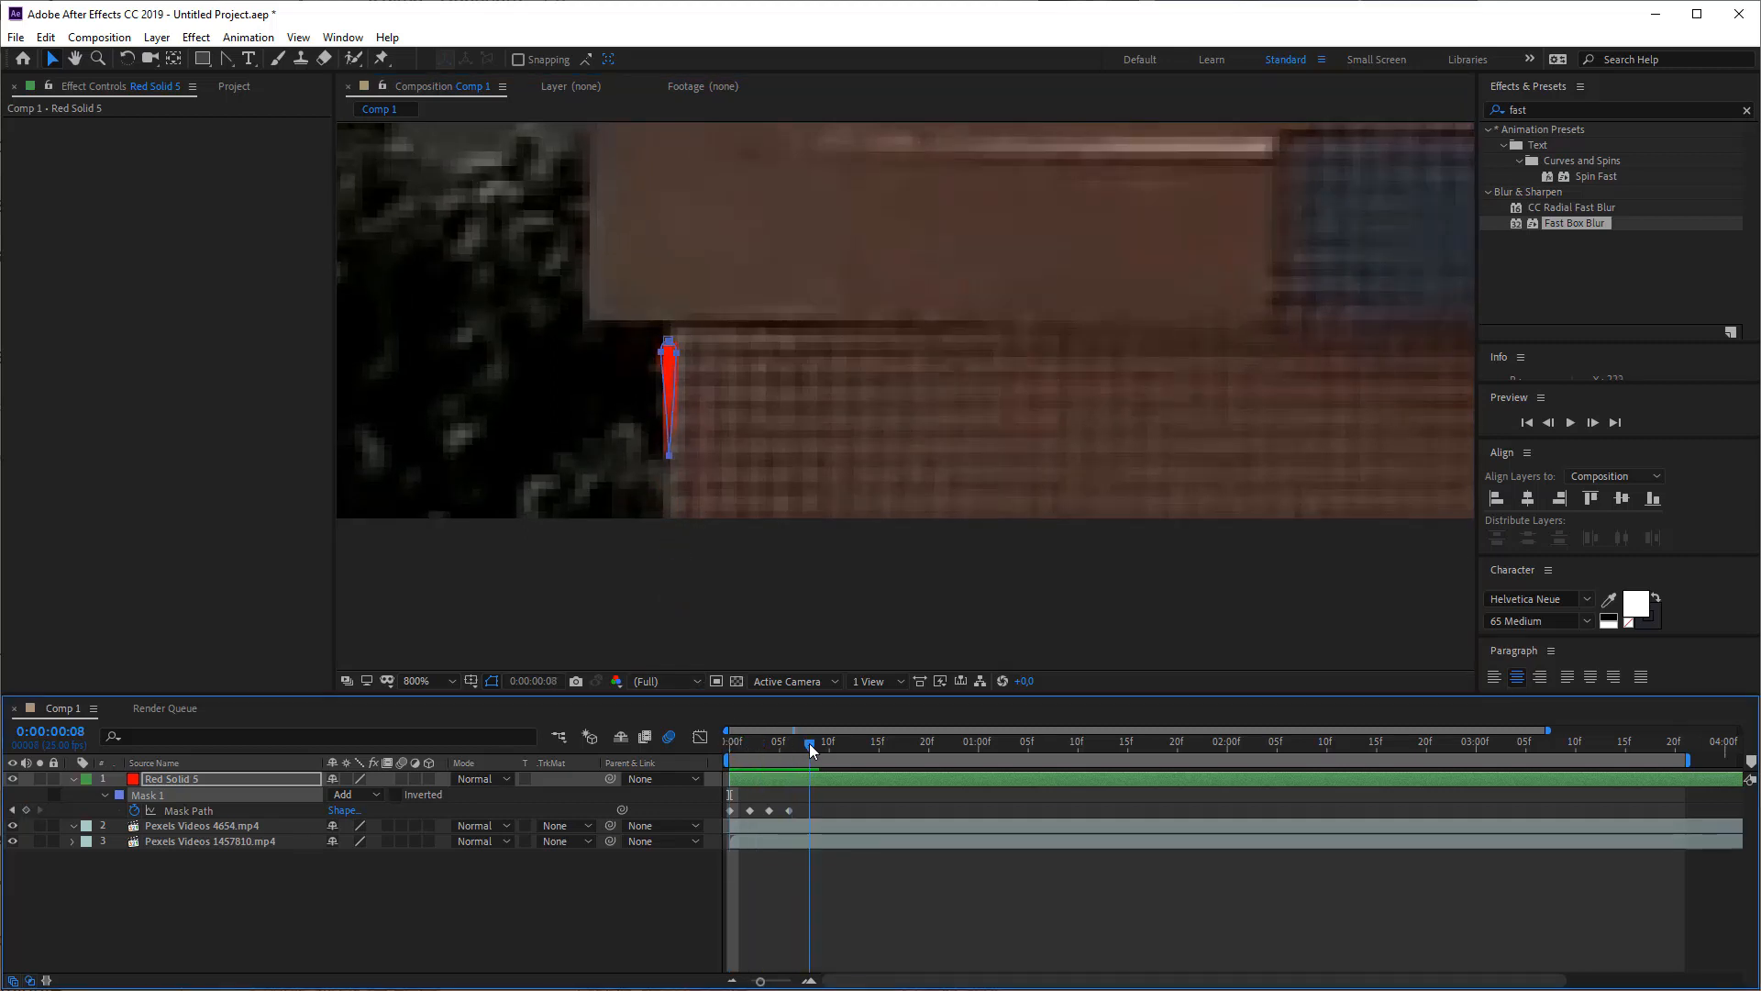
key("period")
left_click_drag(558, 389, 924, 405)
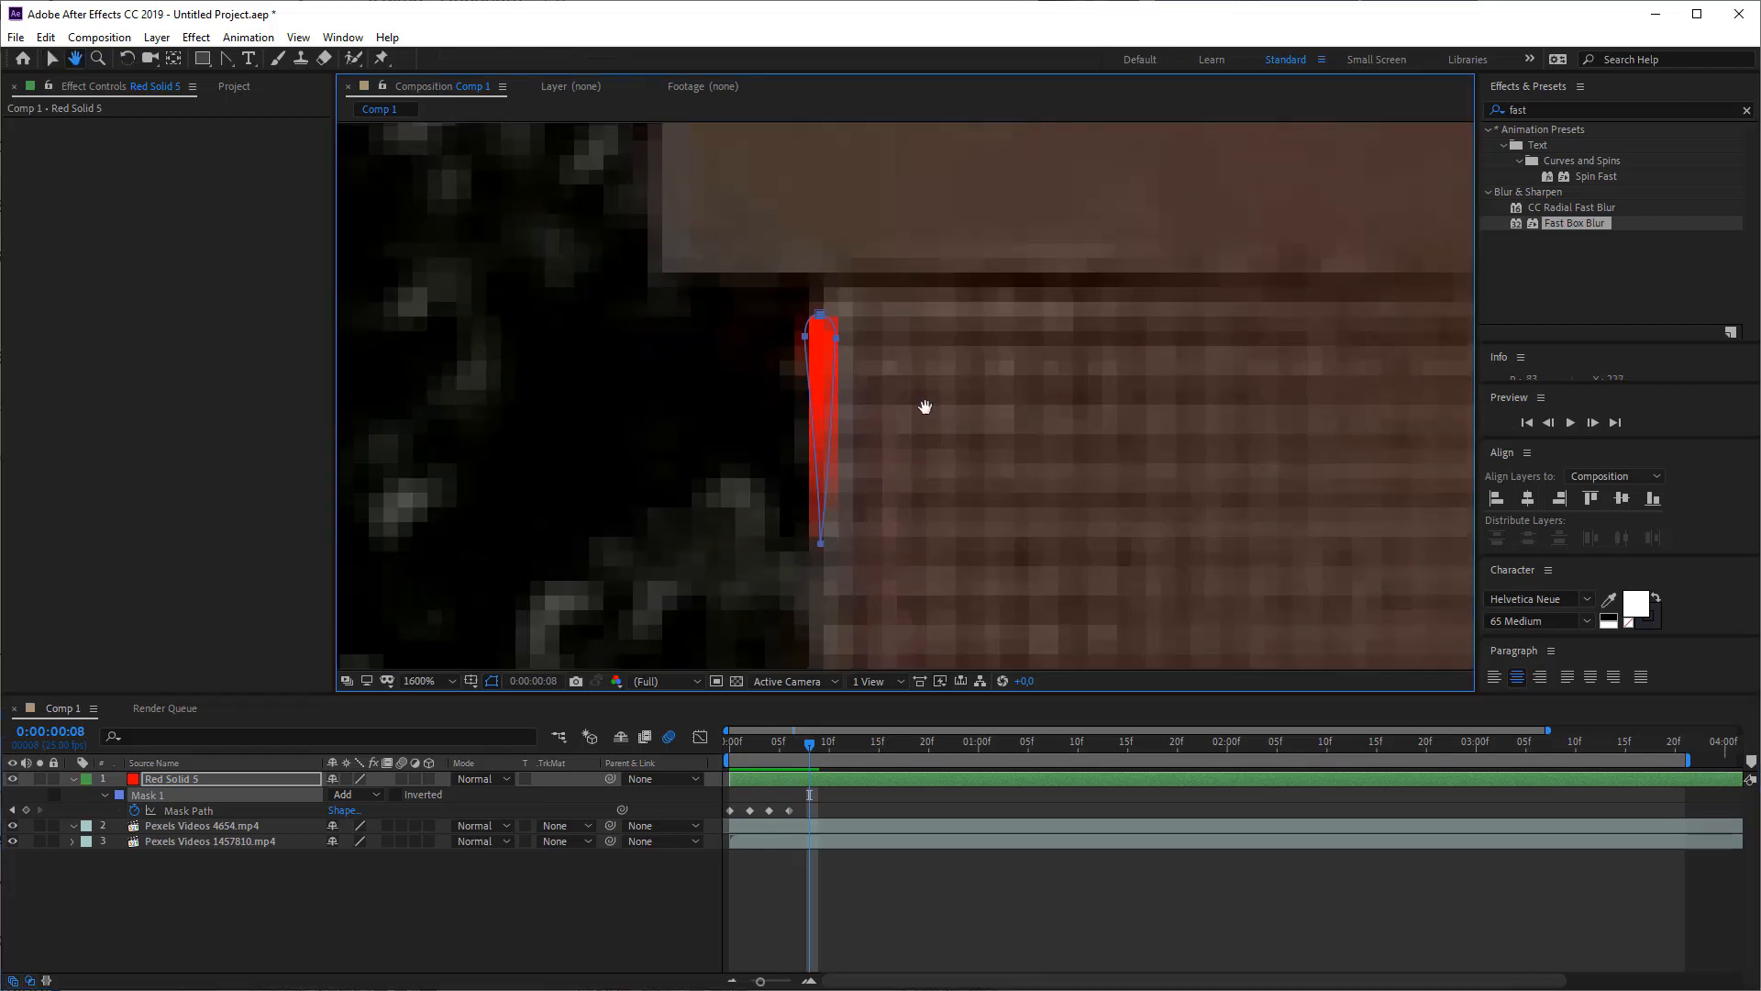
left_click_drag(833, 332, 856, 361)
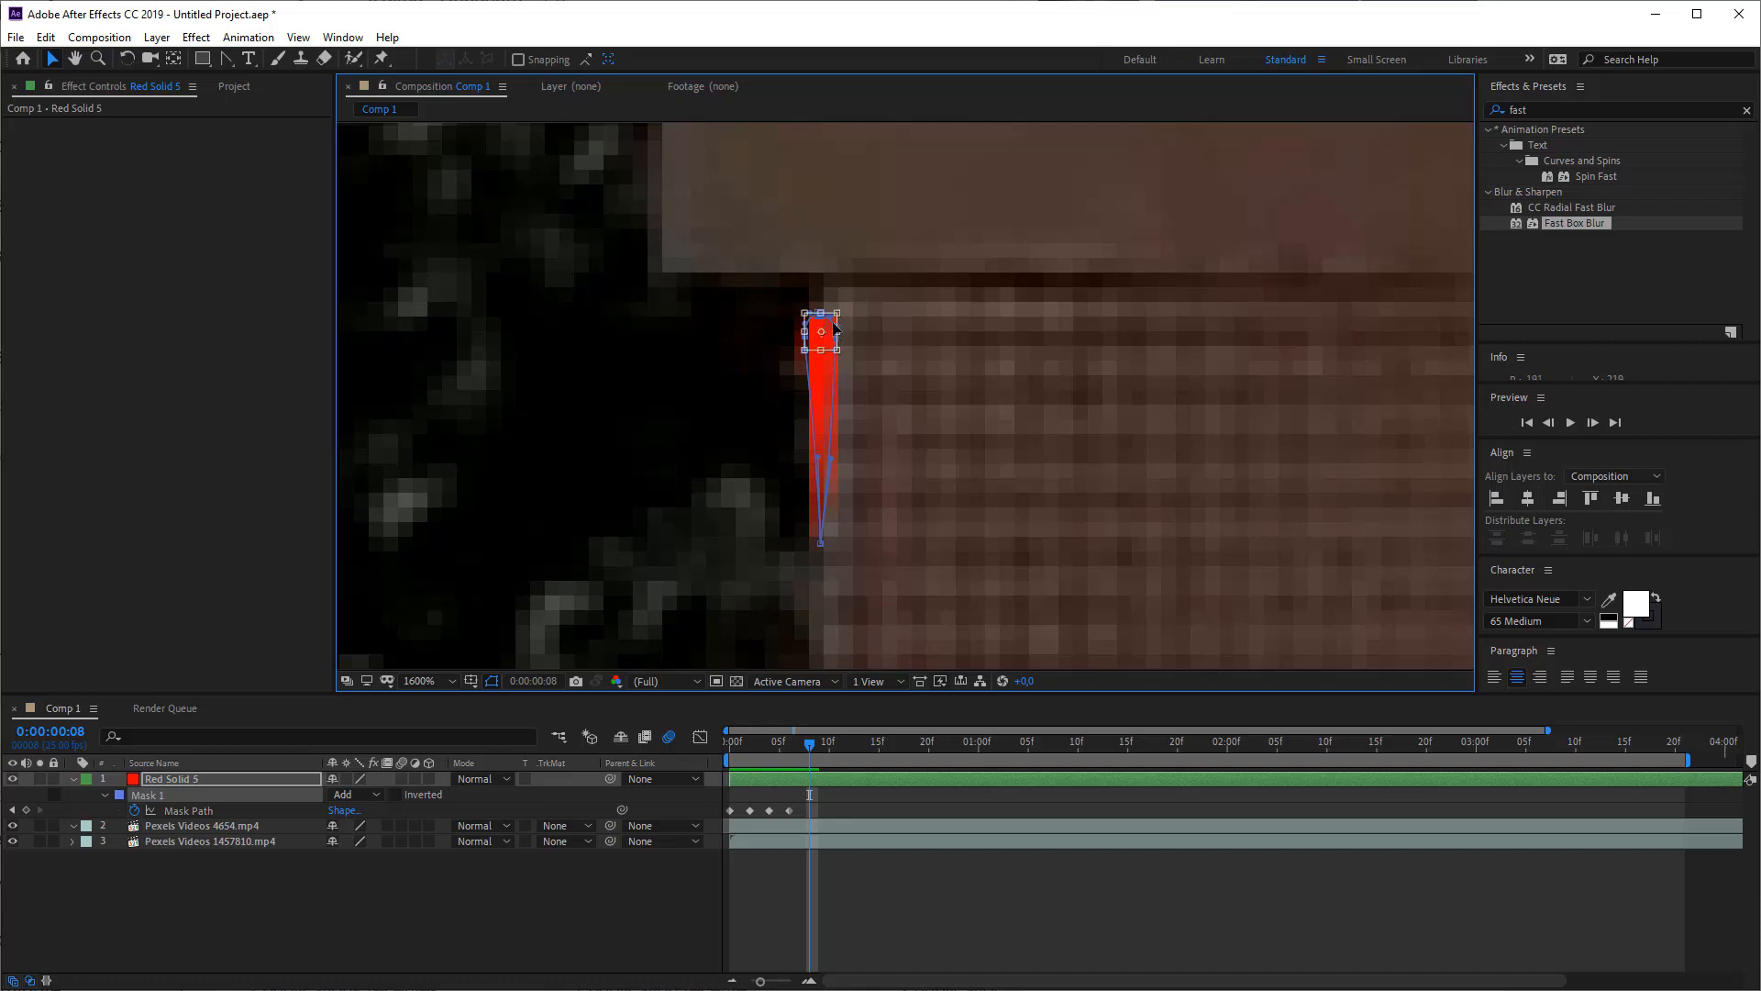
left_click_drag(835, 323, 840, 227)
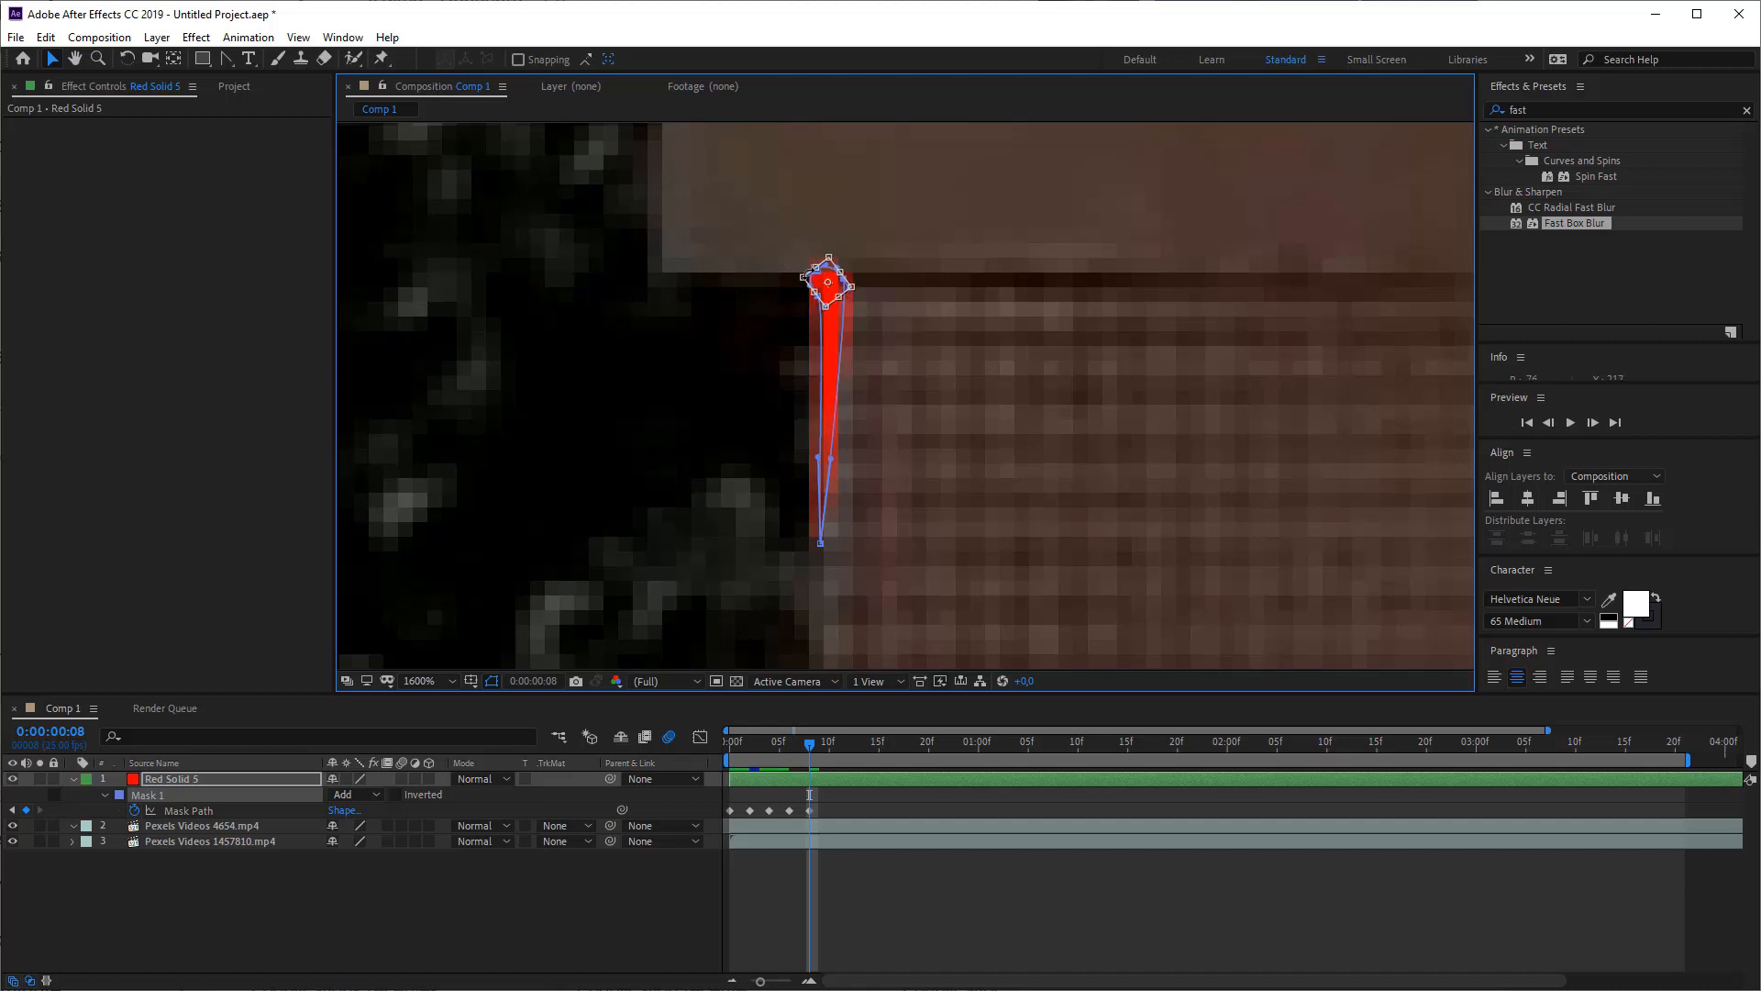
left_click_drag(825, 292, 805, 286)
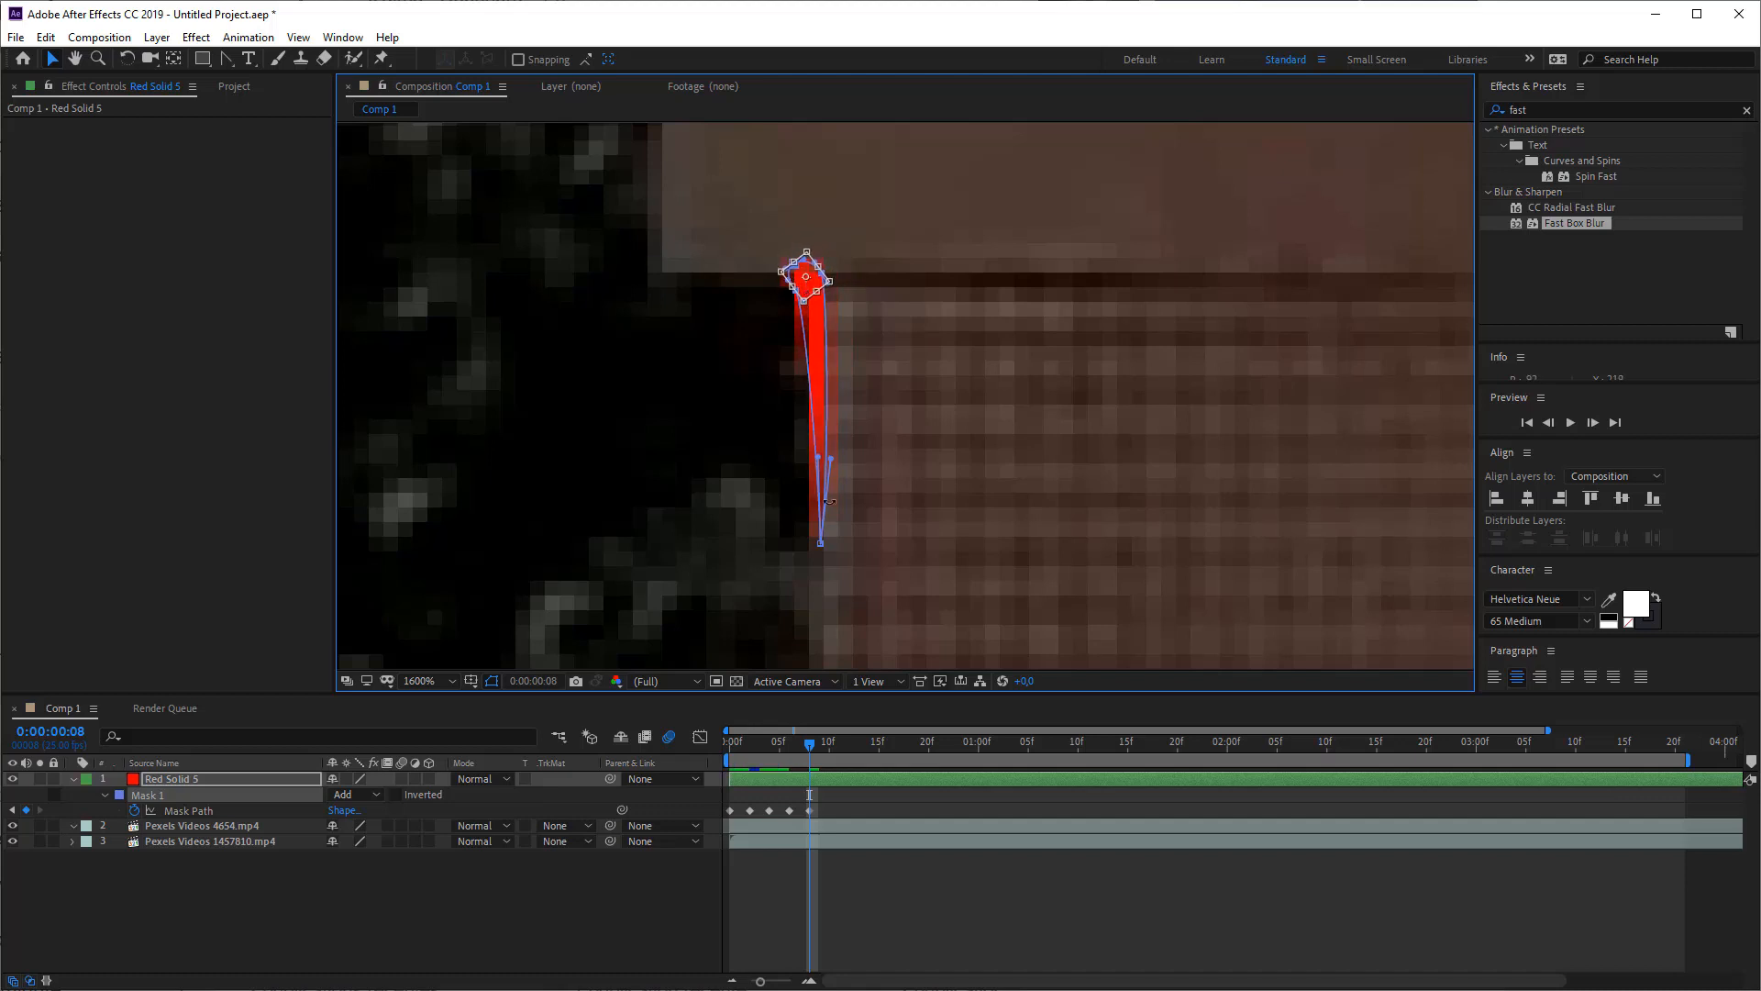
left_click(821, 543)
left_click_drag(821, 545, 819, 423)
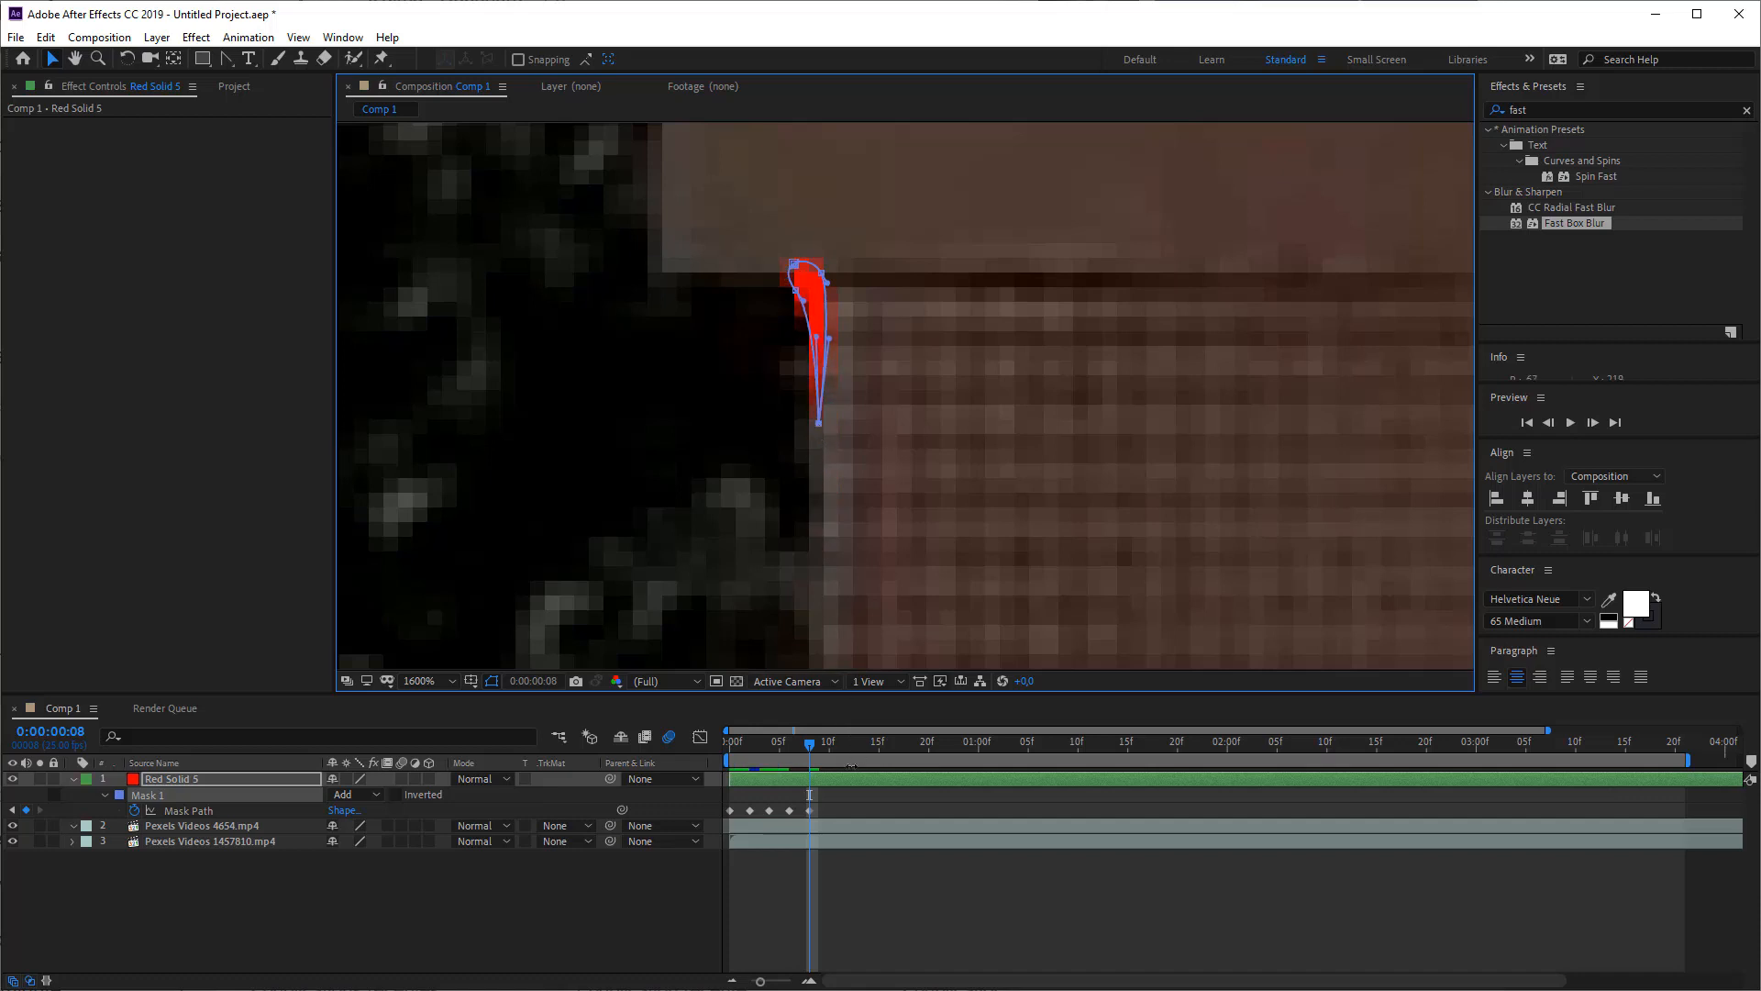
- At 0:00:00:10, rotate the mask's head to point left along the overhang's underside and raise its tail point toward the corner
left_click_drag(823, 743, 828, 743)
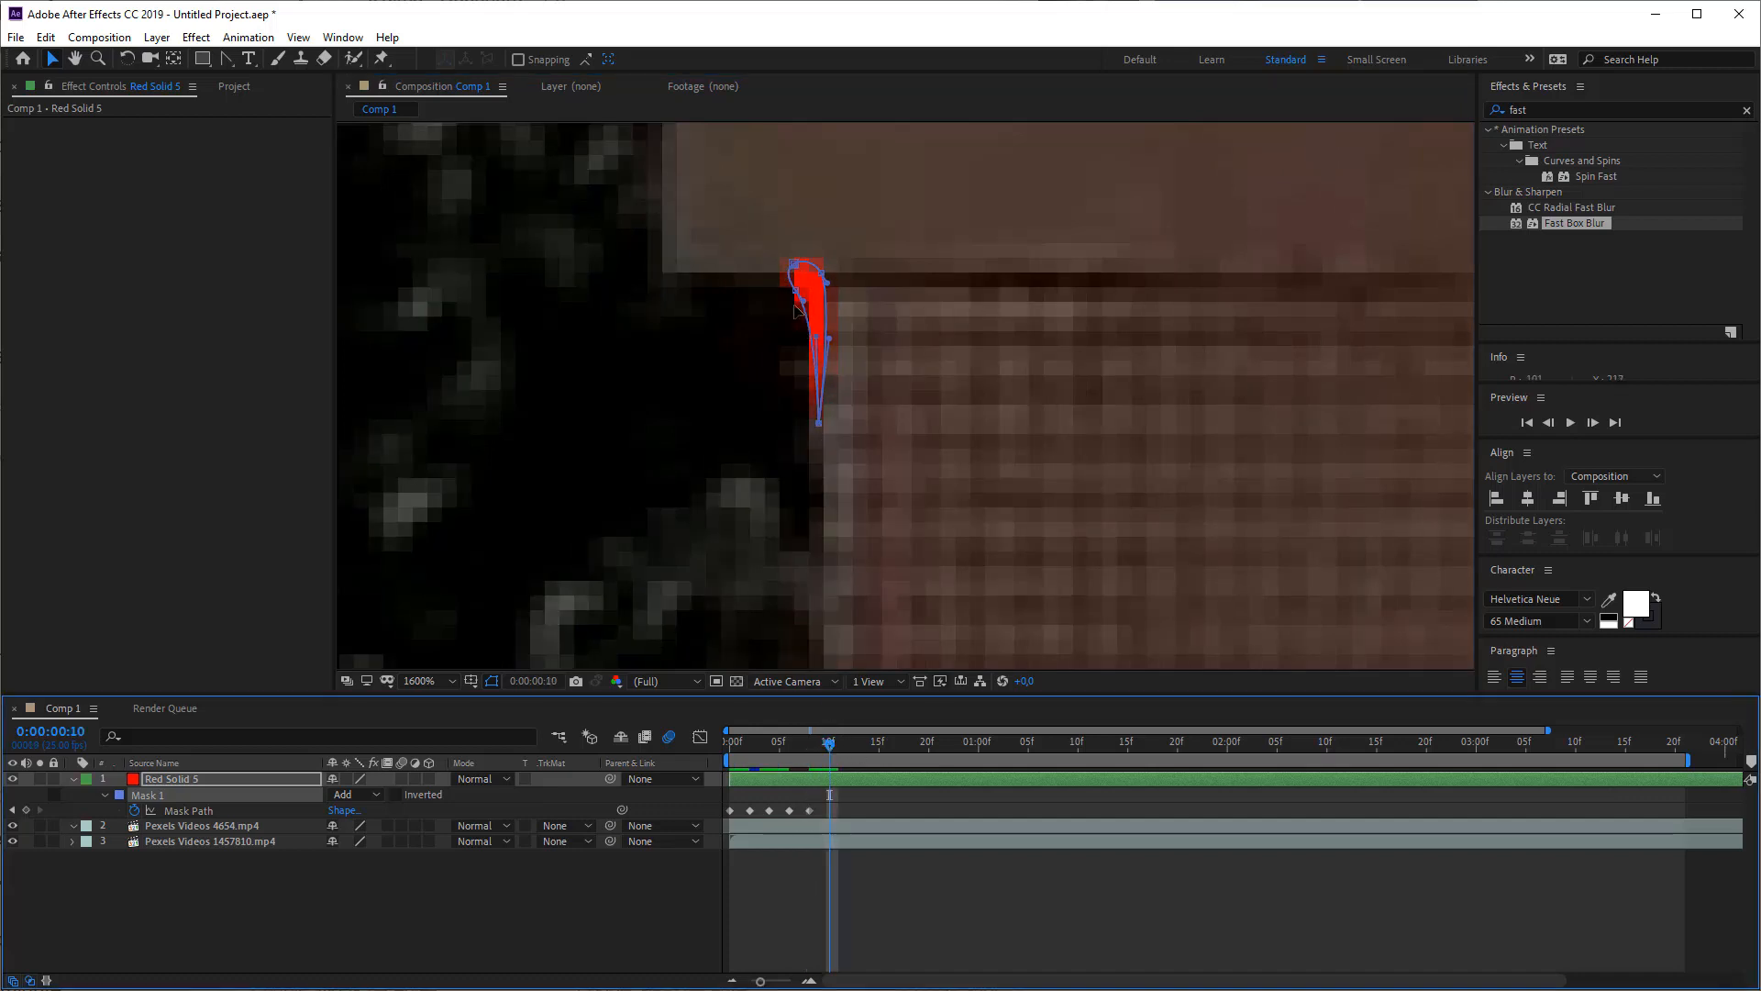
left_click_drag(816, 273, 760, 278)
key("ctrl+t")
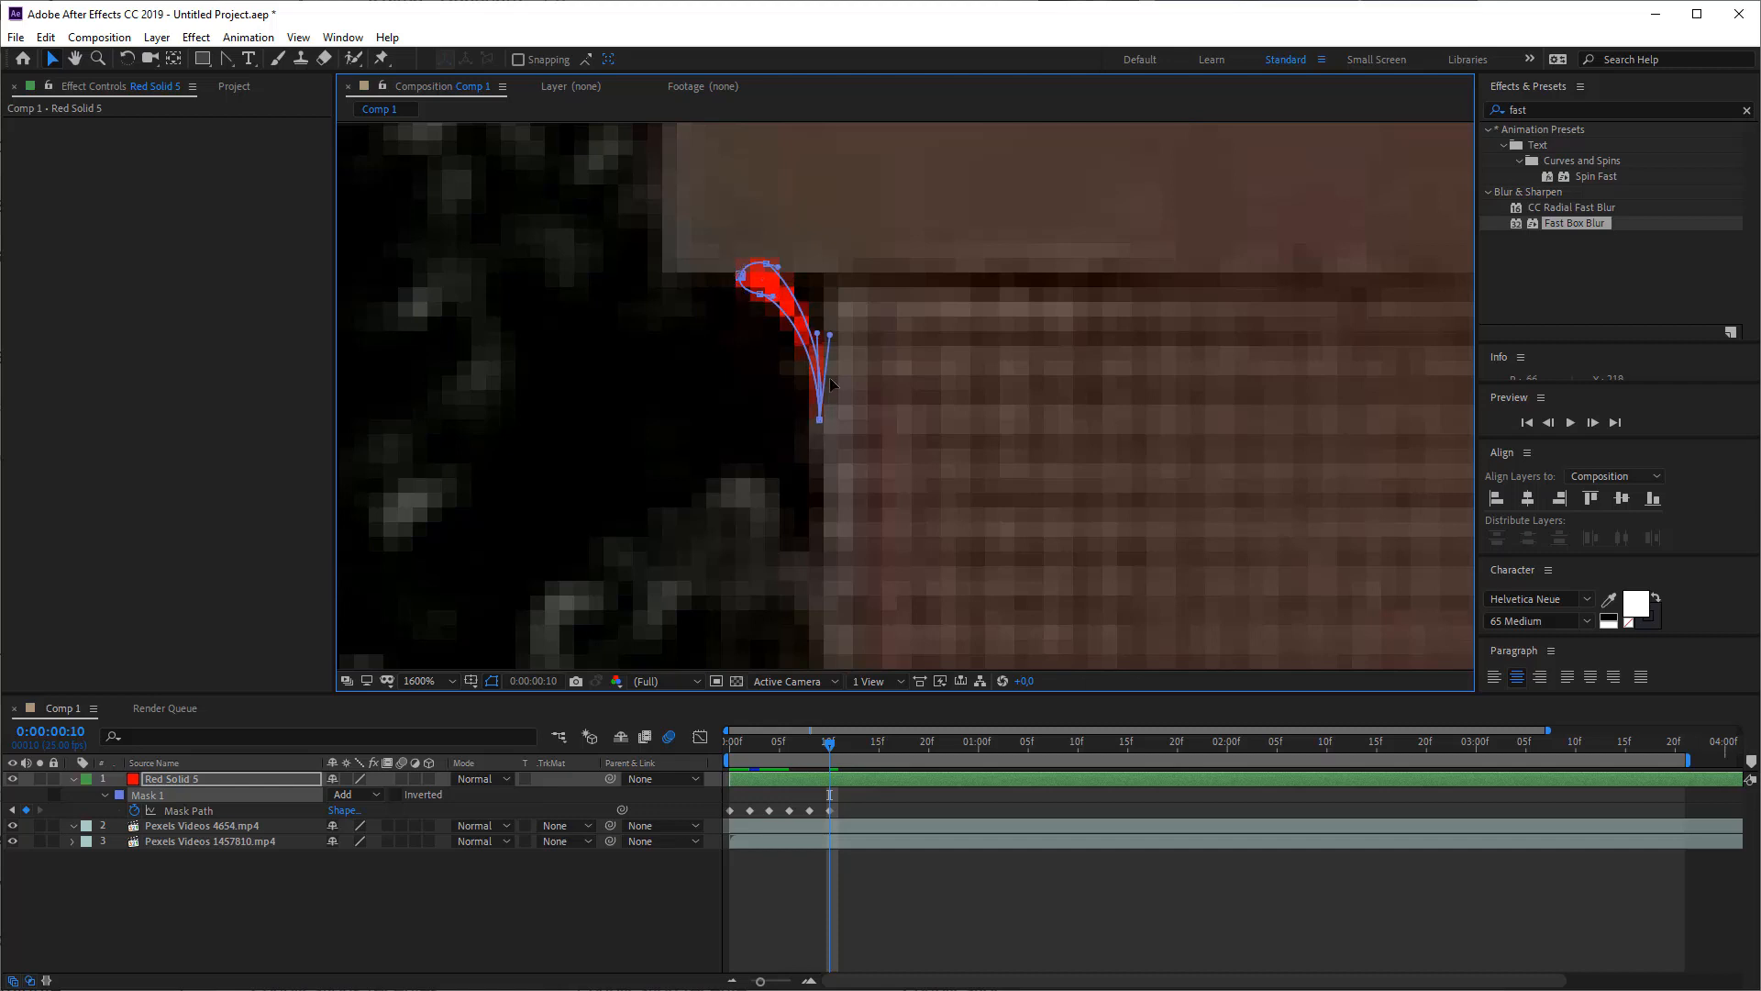
left_click_drag(819, 422, 818, 350)
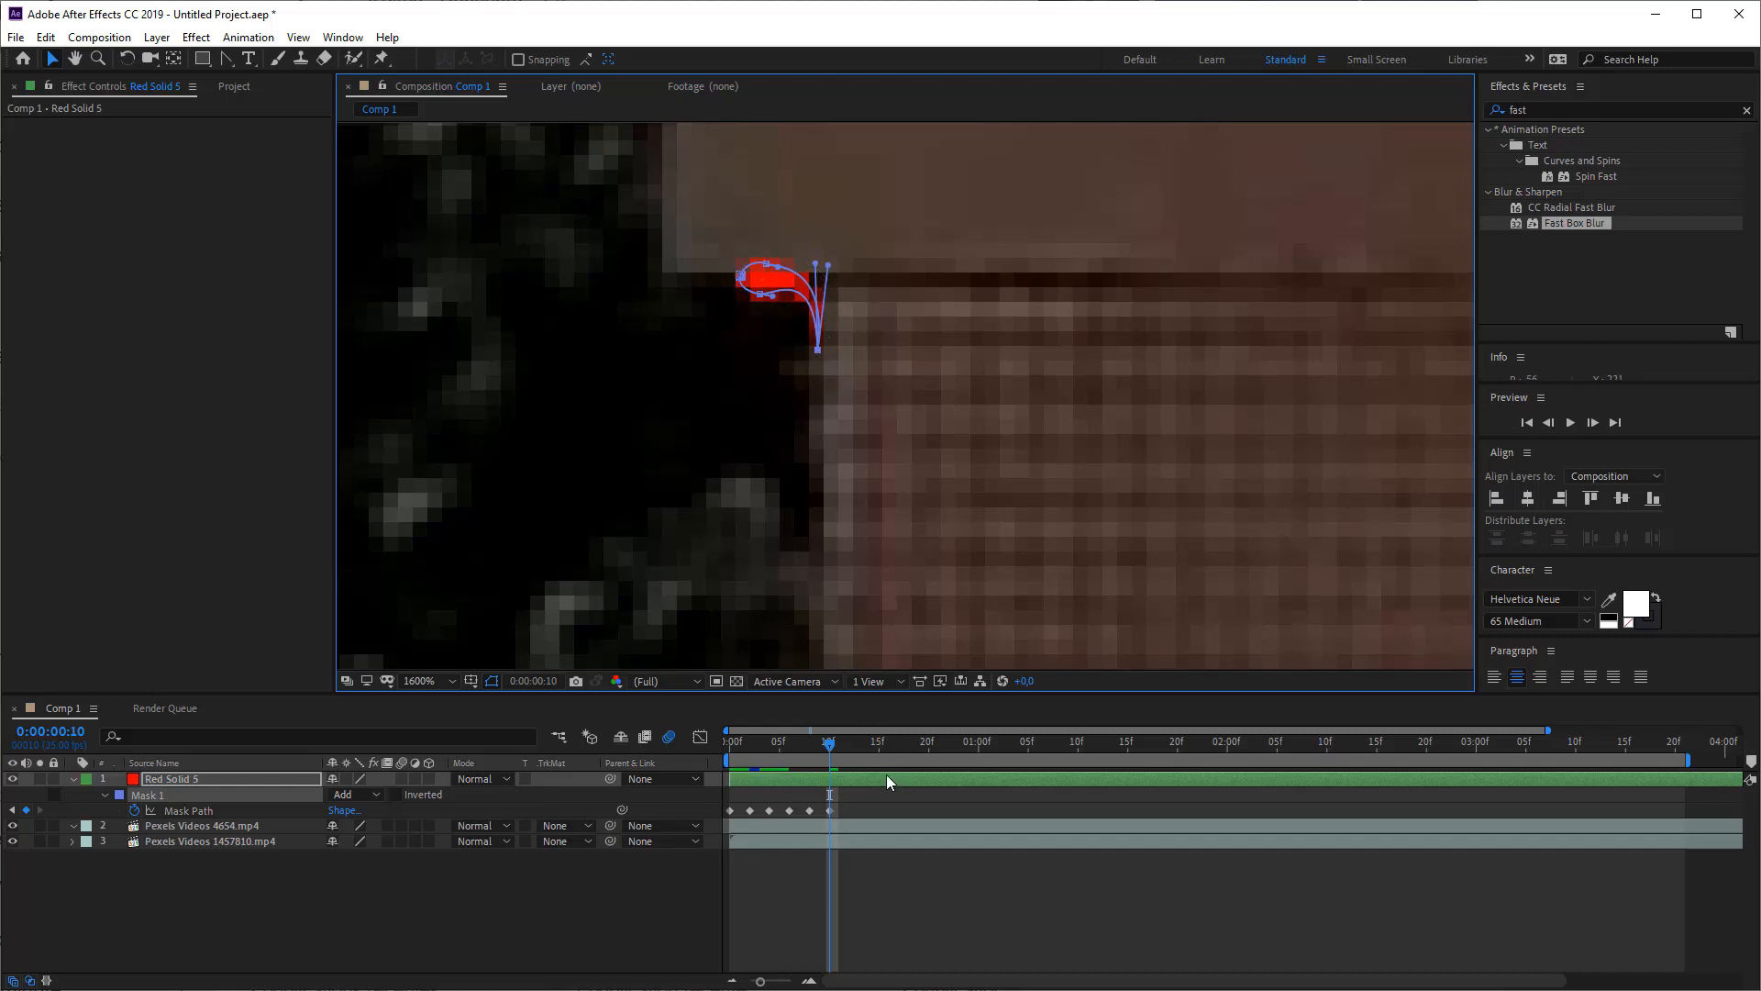
- At 0:00:00:12, extend the mask's head to the overhang's outer lower corner and raise its tail point closer to the bend
left_click_drag(842, 740, 851, 739)
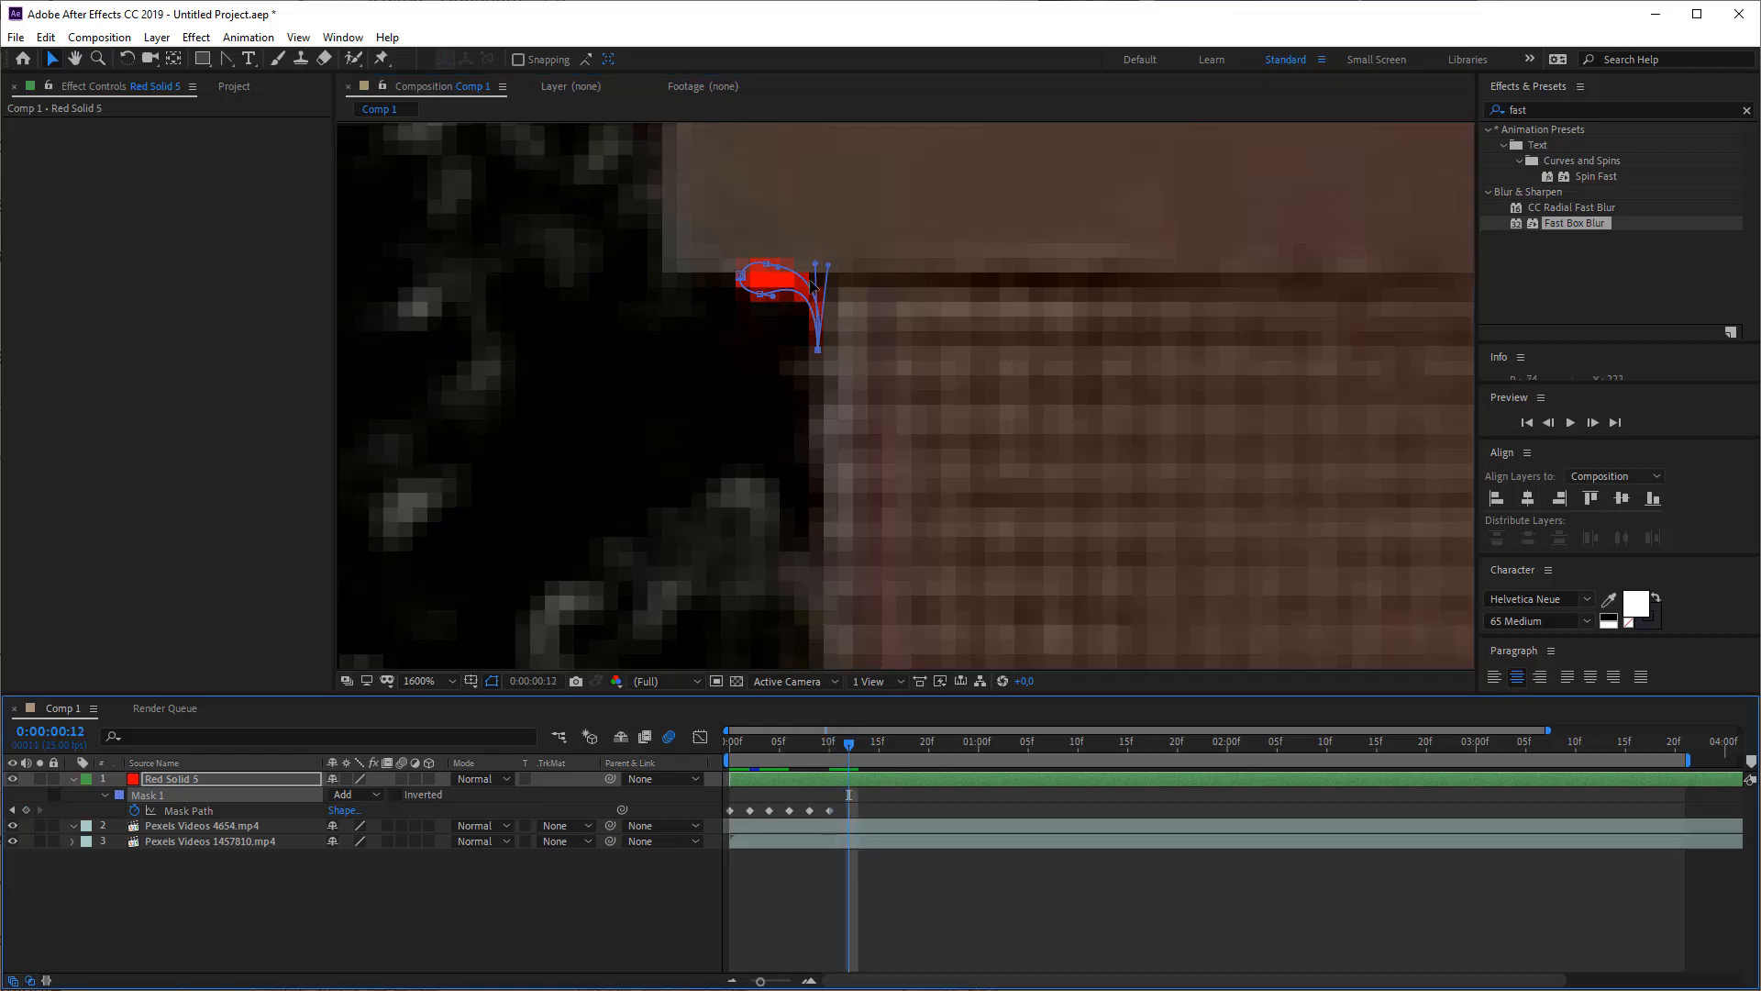
mouse_move(699, 243)
left_mouse_down()
mouse_move(780, 315)
mouse_move(707, 266)
left_mouse_up()
left_click_drag(819, 348, 821, 309)
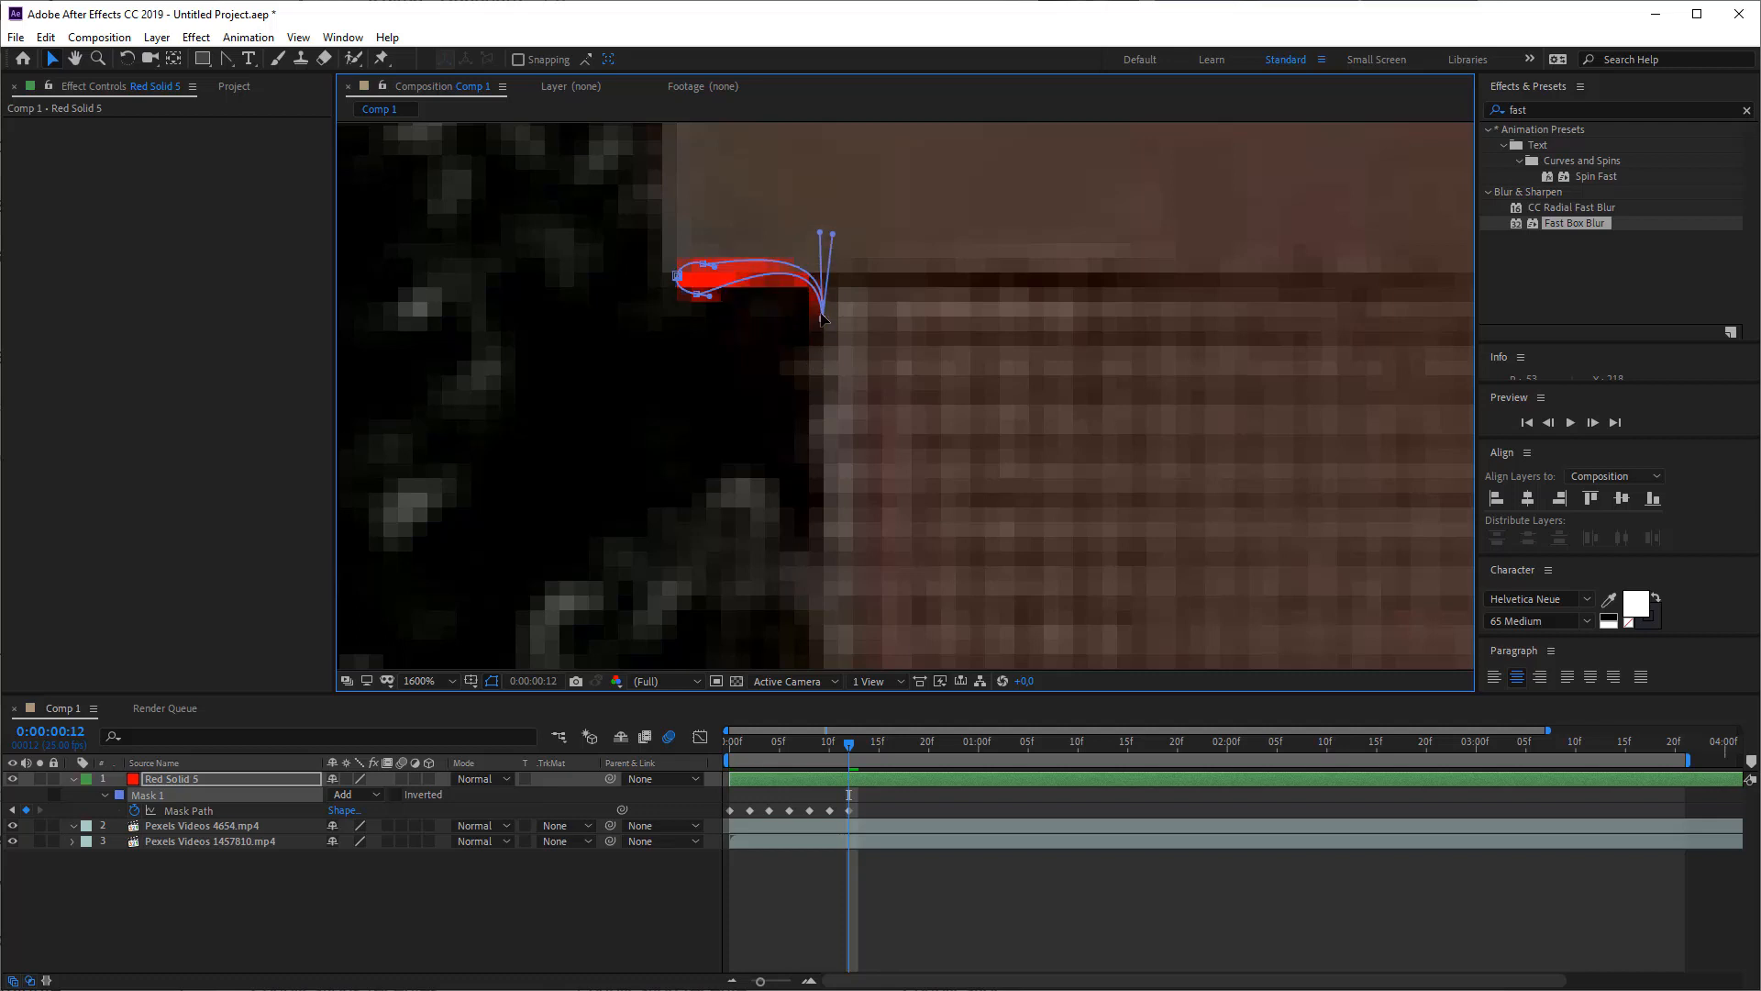
- Straighten the tail's curve at 0:00:00:12, and at 0:00:00:14 move the mask's head past the overhang's outer lower corner and turn it upward
left_click_drag(813, 223, 789, 253)
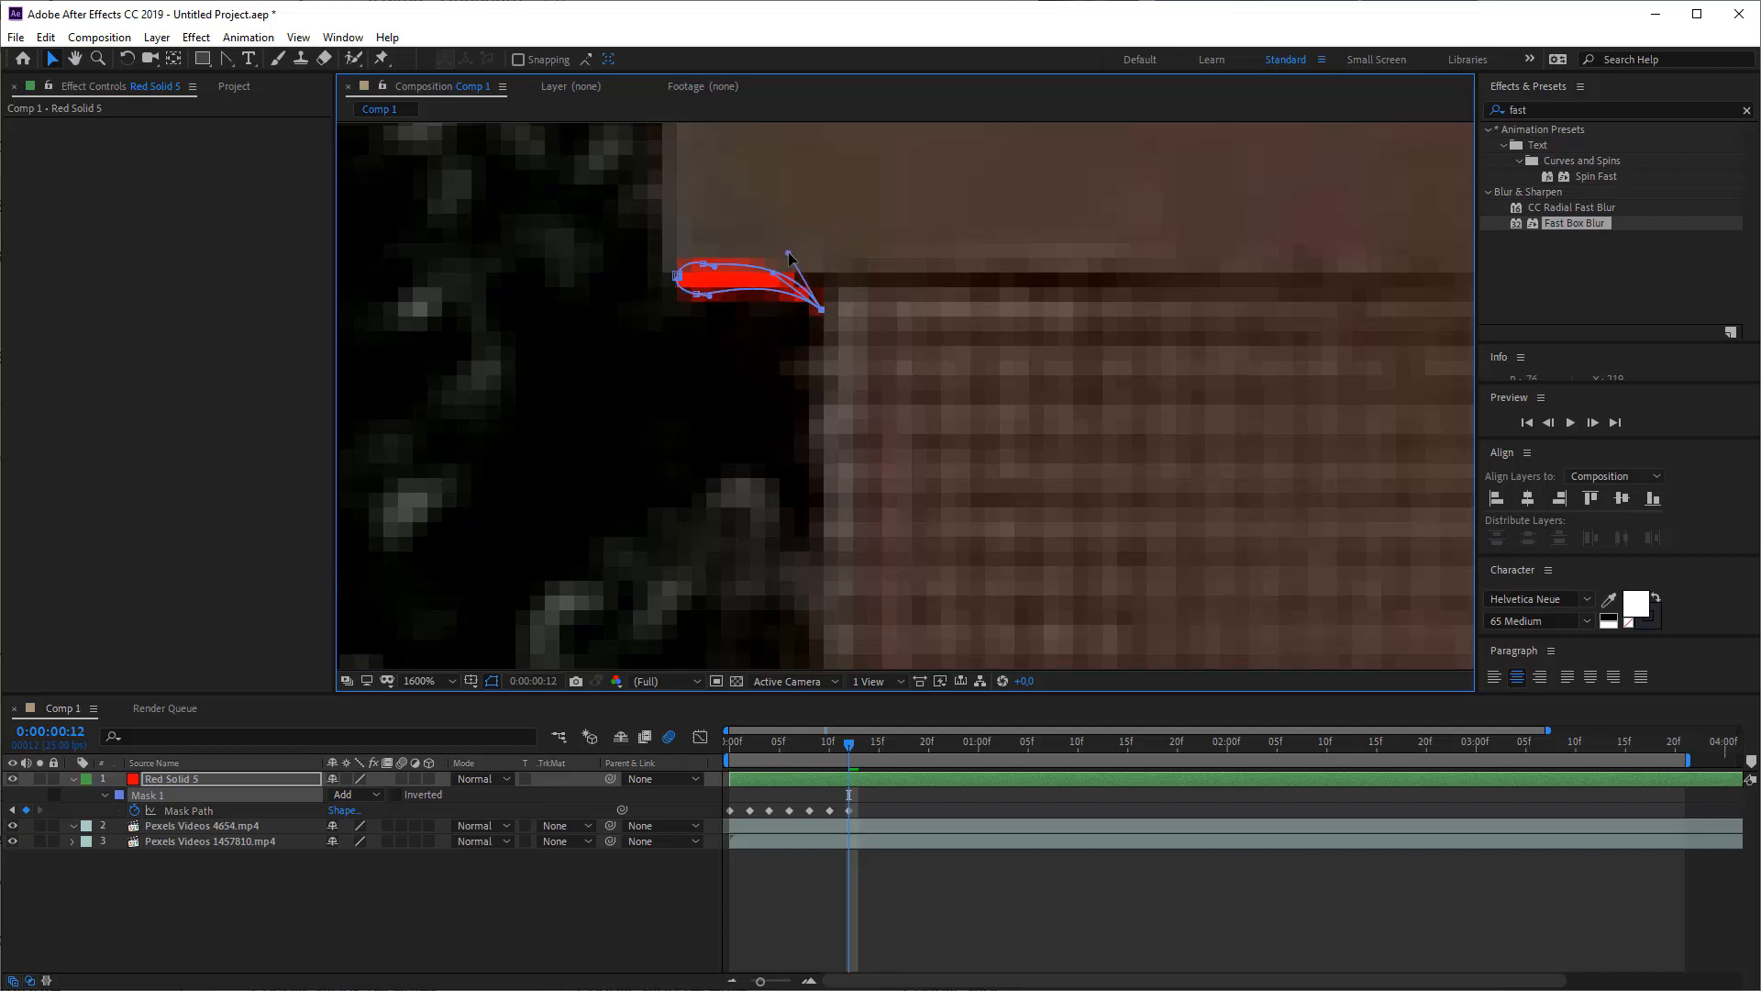
left_click(867, 741)
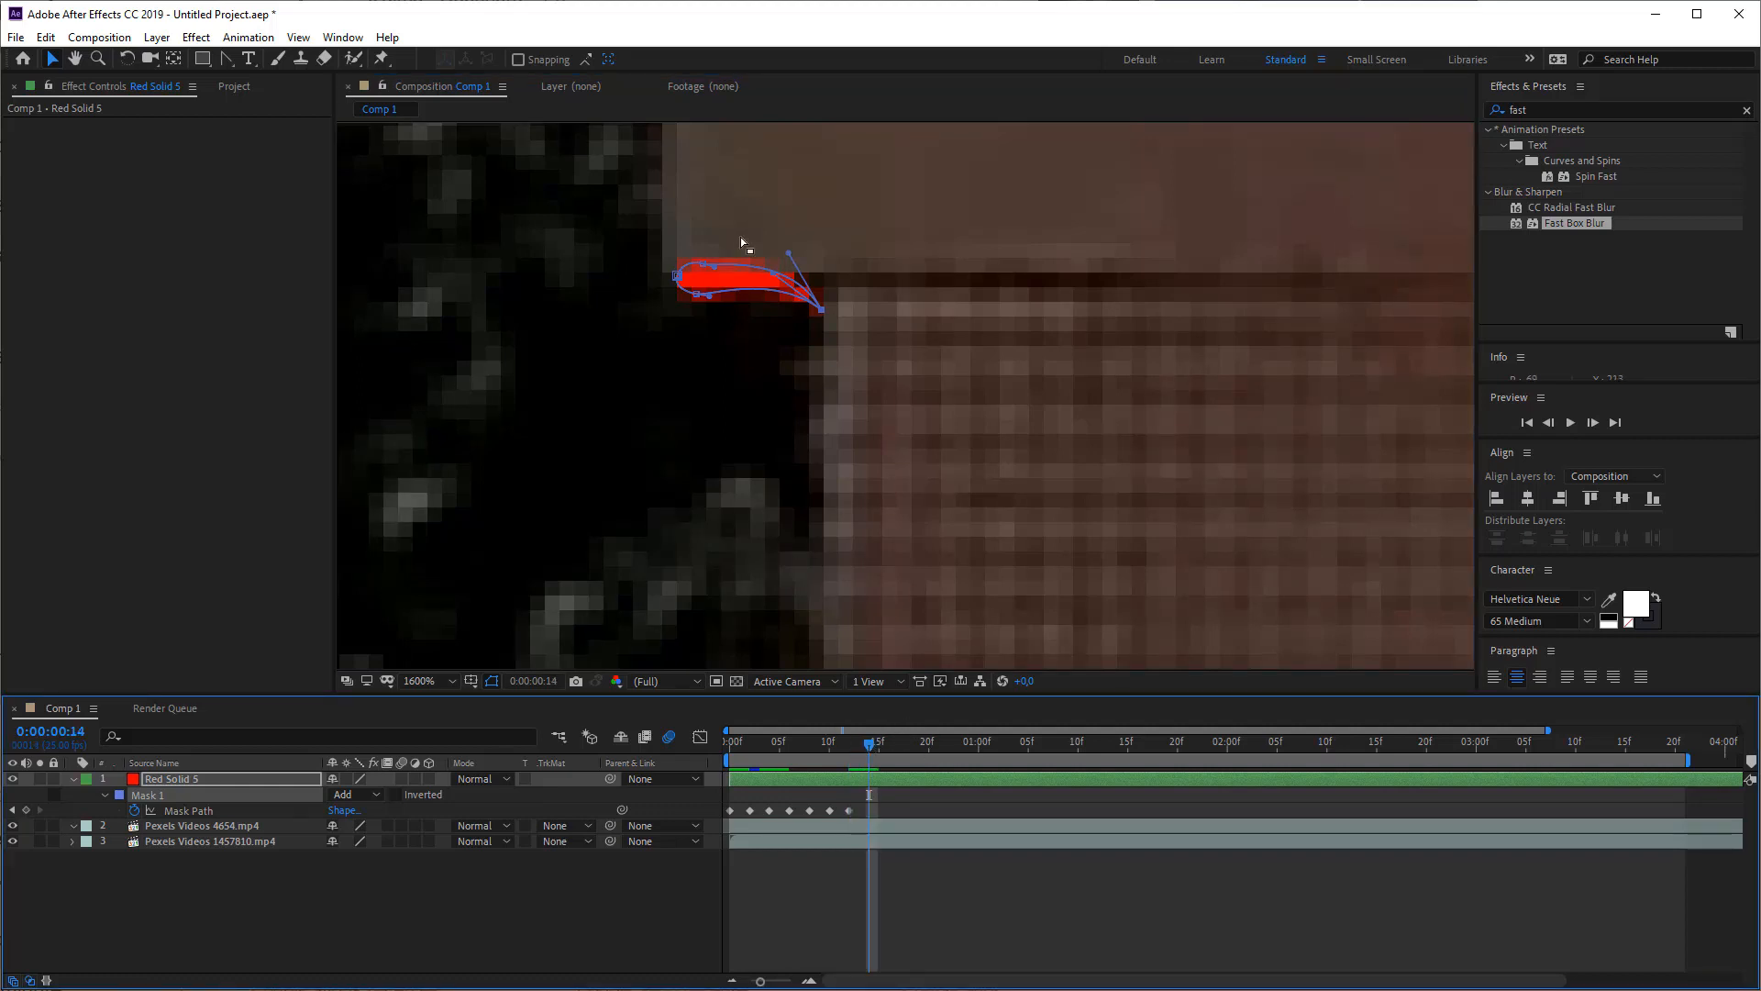
left_click_drag(741, 240, 693, 234)
key("ctrl+t")
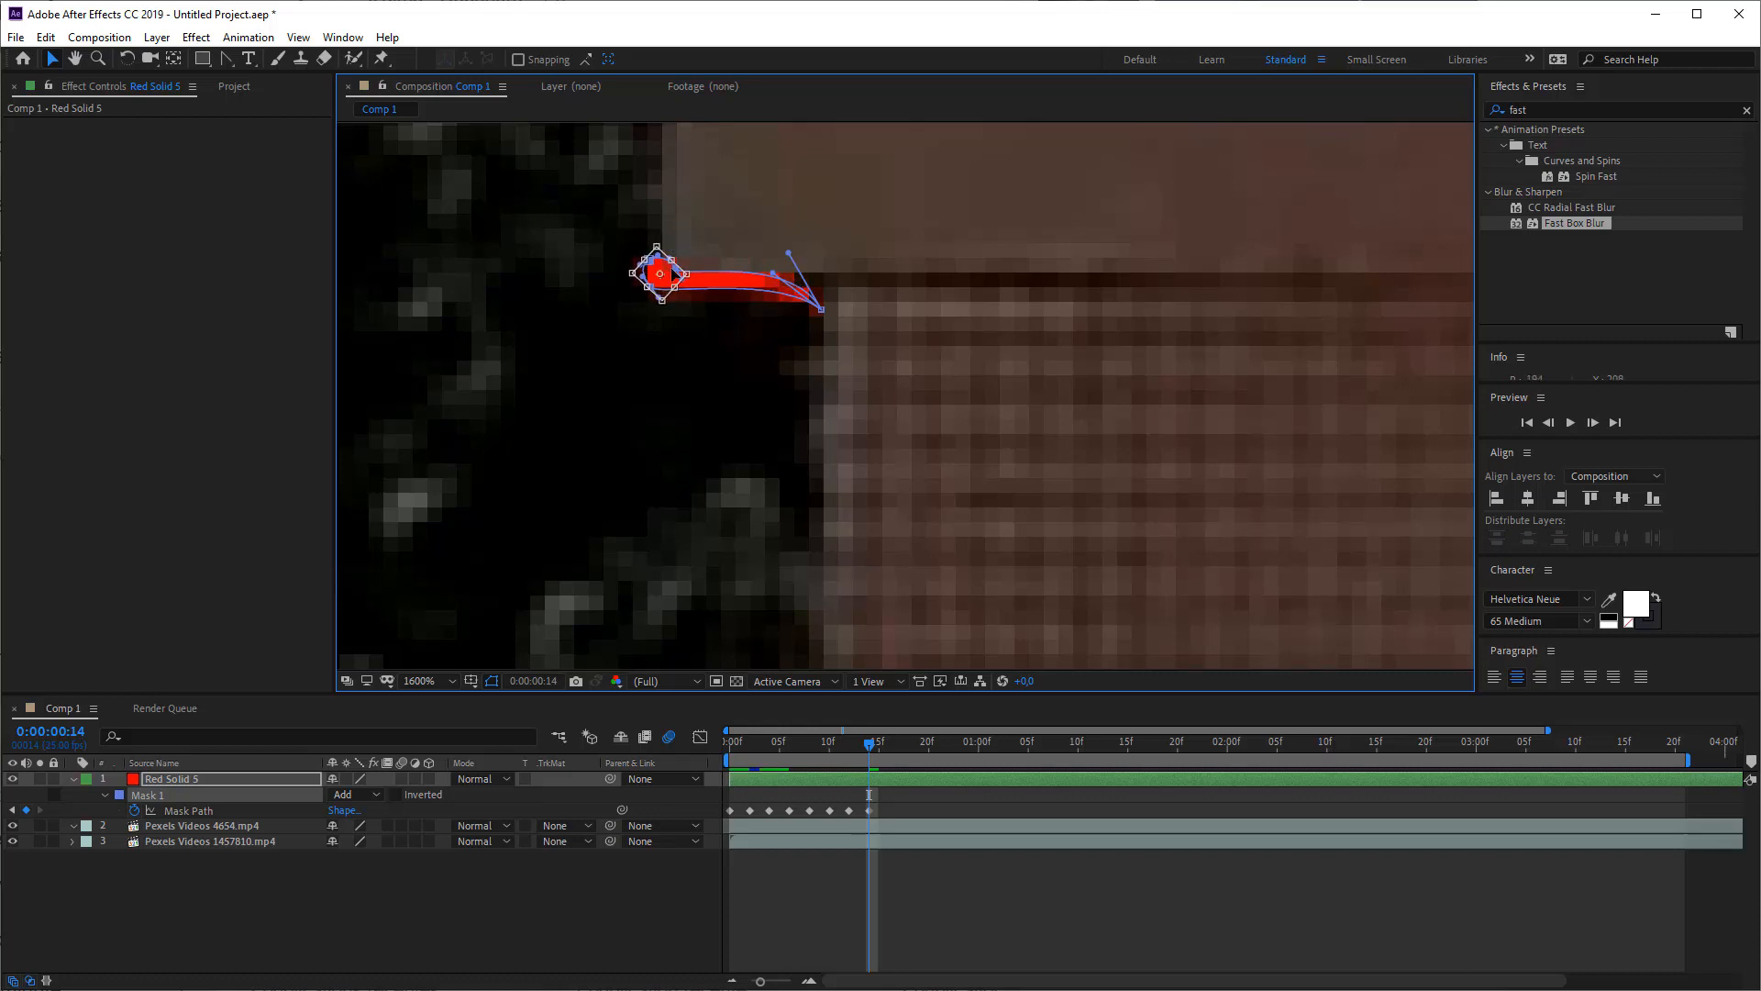
key("Return")
- At 0:00:00:14, raise the mask's tail point to the overhang's underside, reshape its curve along that edge, and rotate the head slightly
left_click_drag(822, 314, 747, 307)
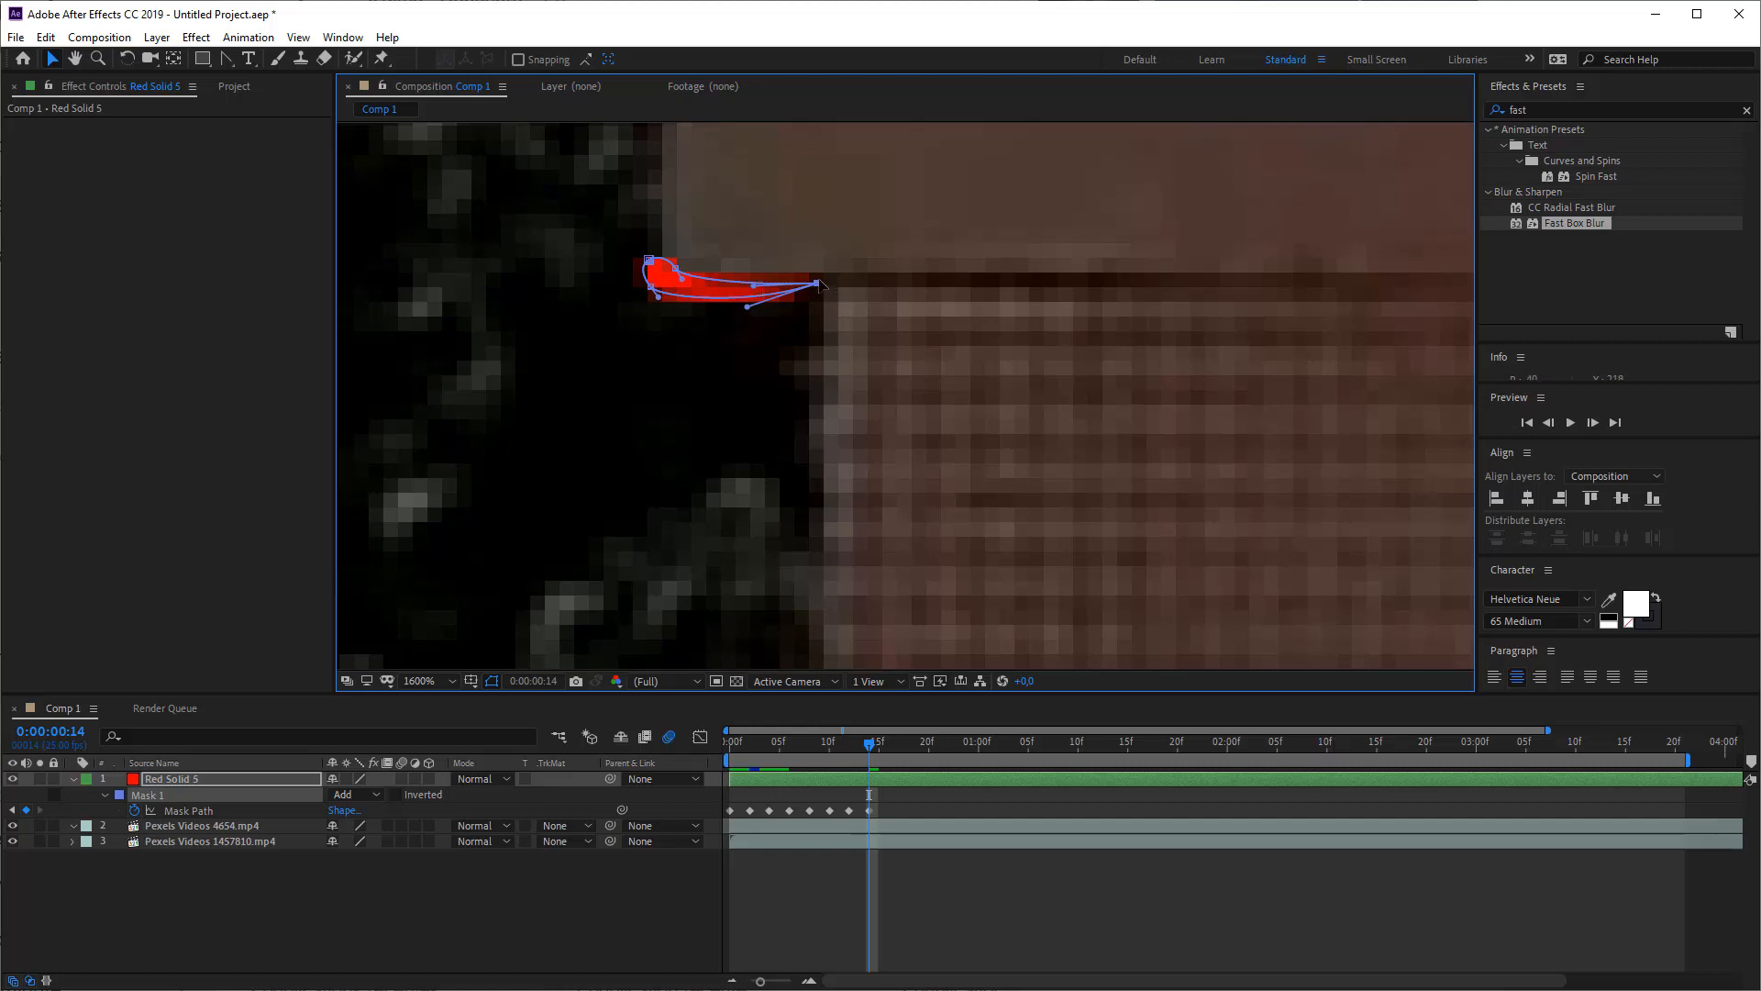
left_click_drag(818, 284, 750, 274)
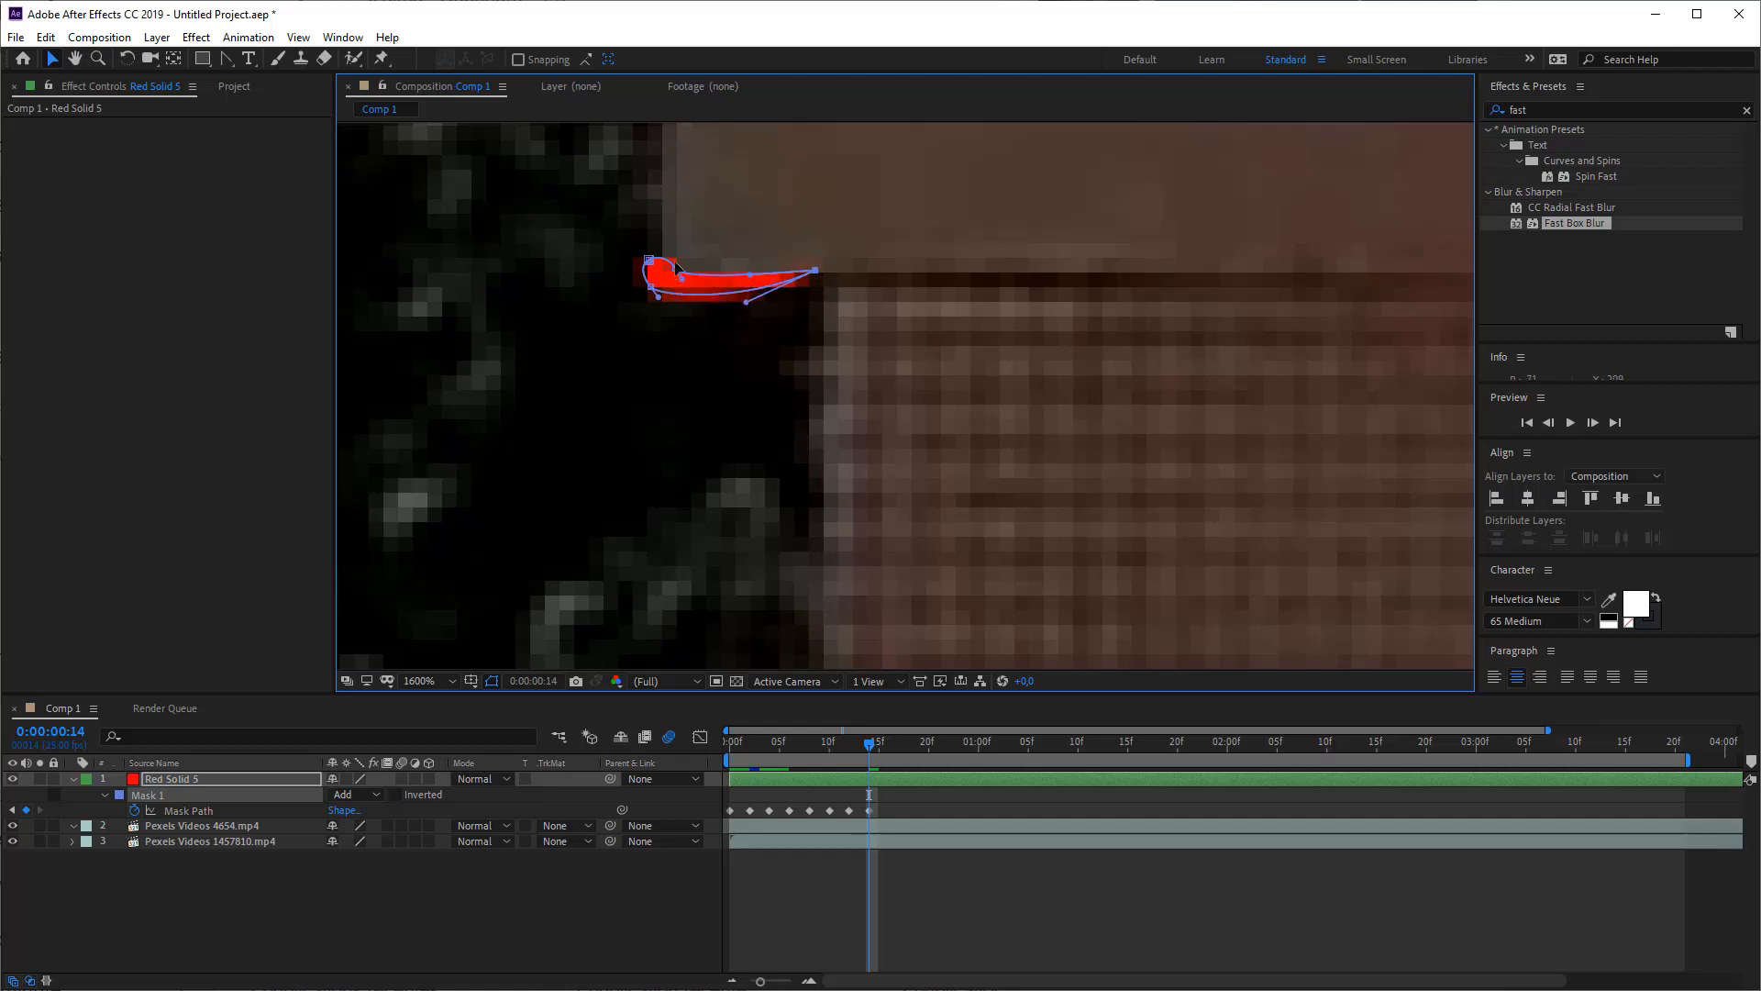
left_click_drag(583, 214, 682, 268)
key("ctrl+t")
left_click_drag(814, 378, 1003, 500)
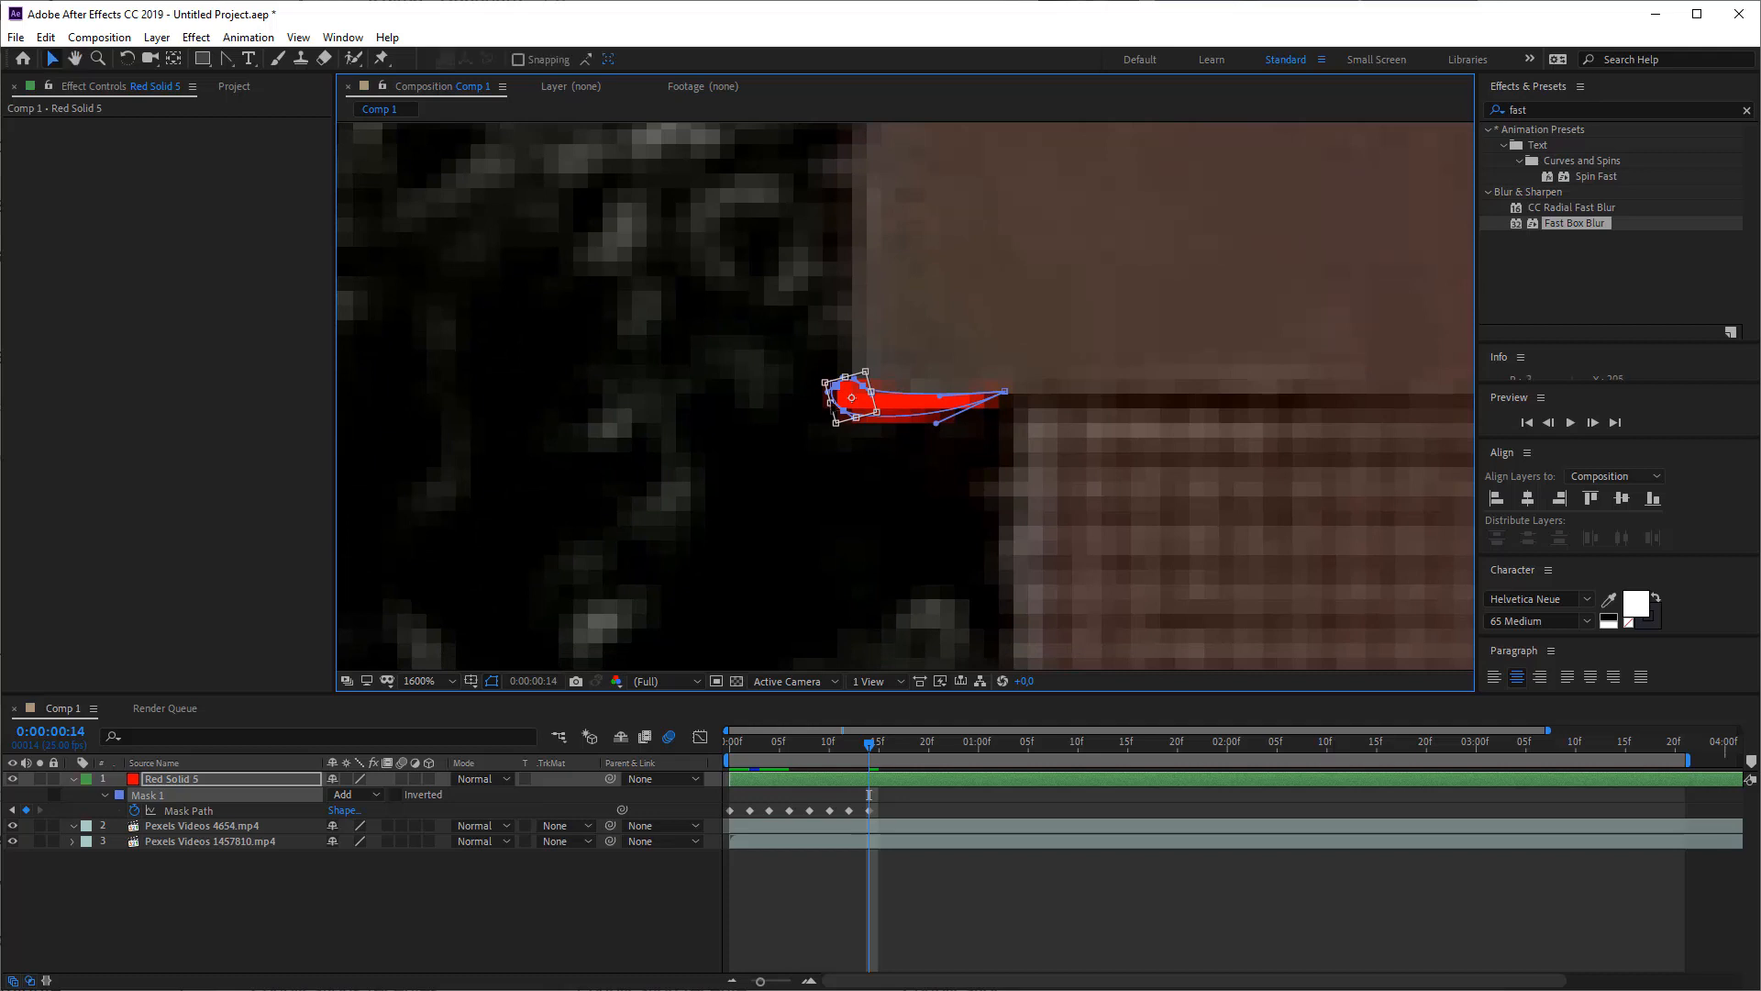
- At 0:00:00:16, move the mask's head up the overhang's outer edge pointing upward, and bend the tail around the lower corner
left_click(886, 745)
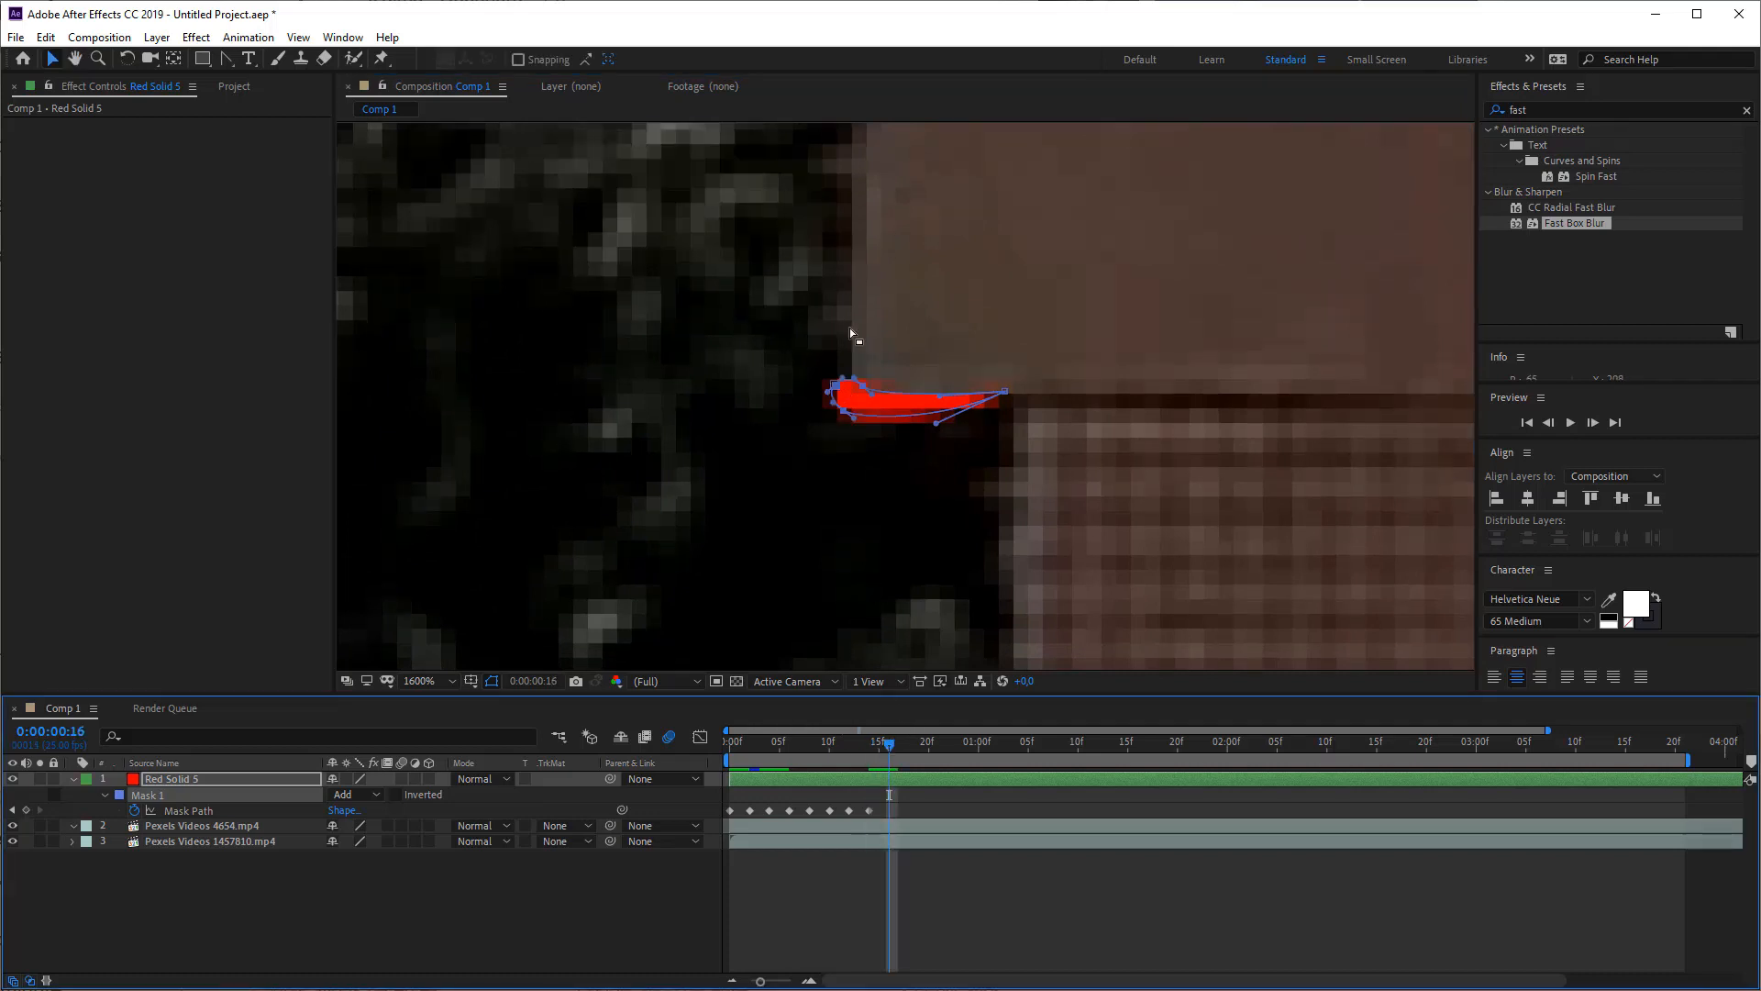
left_click_drag(784, 346, 906, 284)
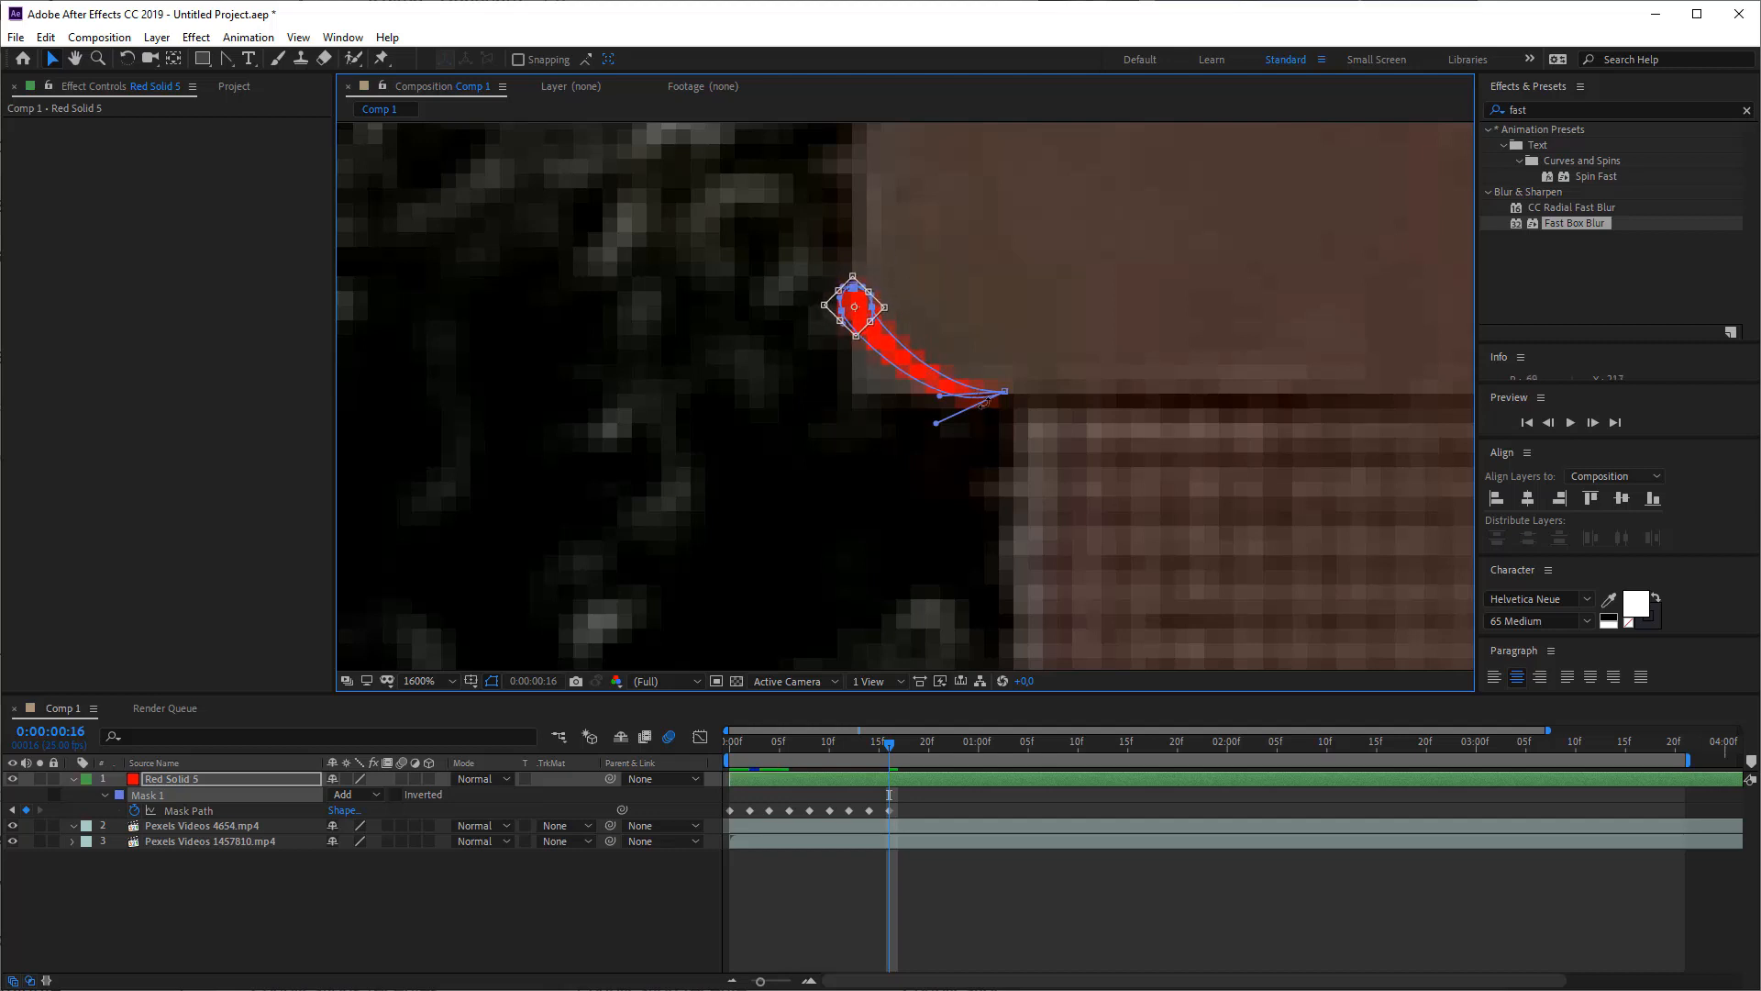
left_click_drag(1004, 392, 841, 409)
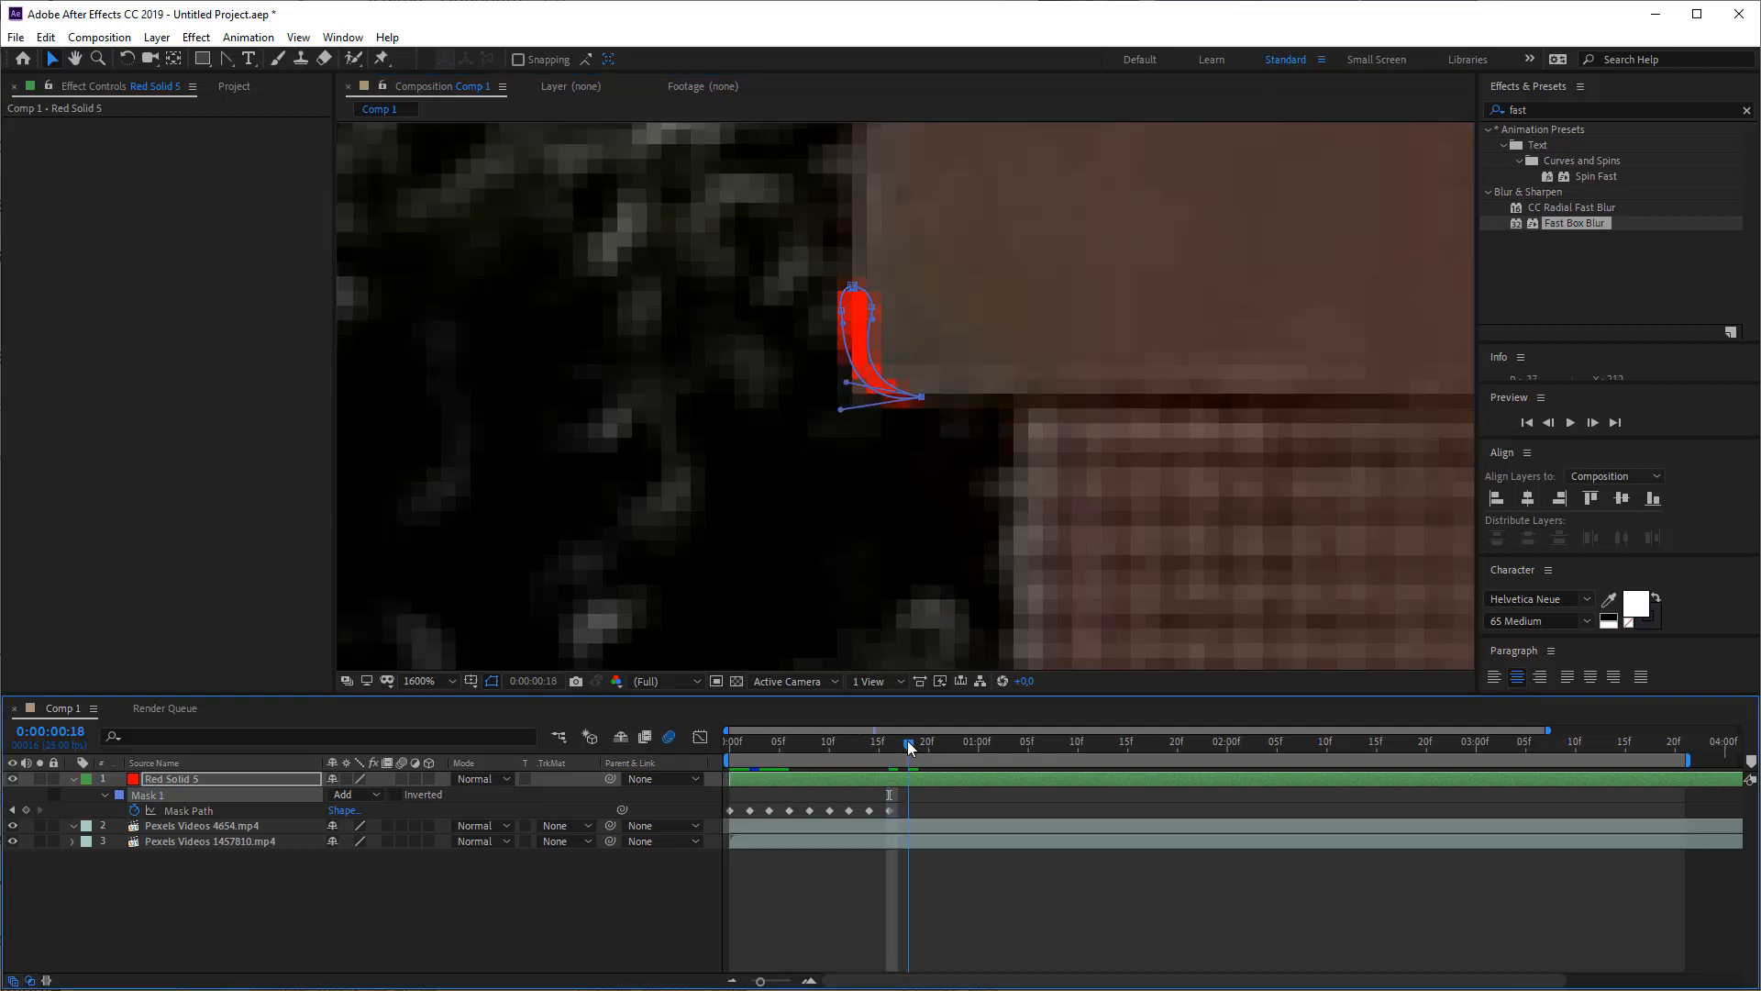
- At 0:00:00:18, move the mask's head farther up the outer edge, place the tail point on the lower corner, and straighten its handles
left_click(906, 740)
left_click_drag(817, 266, 917, 345)
left_click_drag(852, 290, 851, 204)
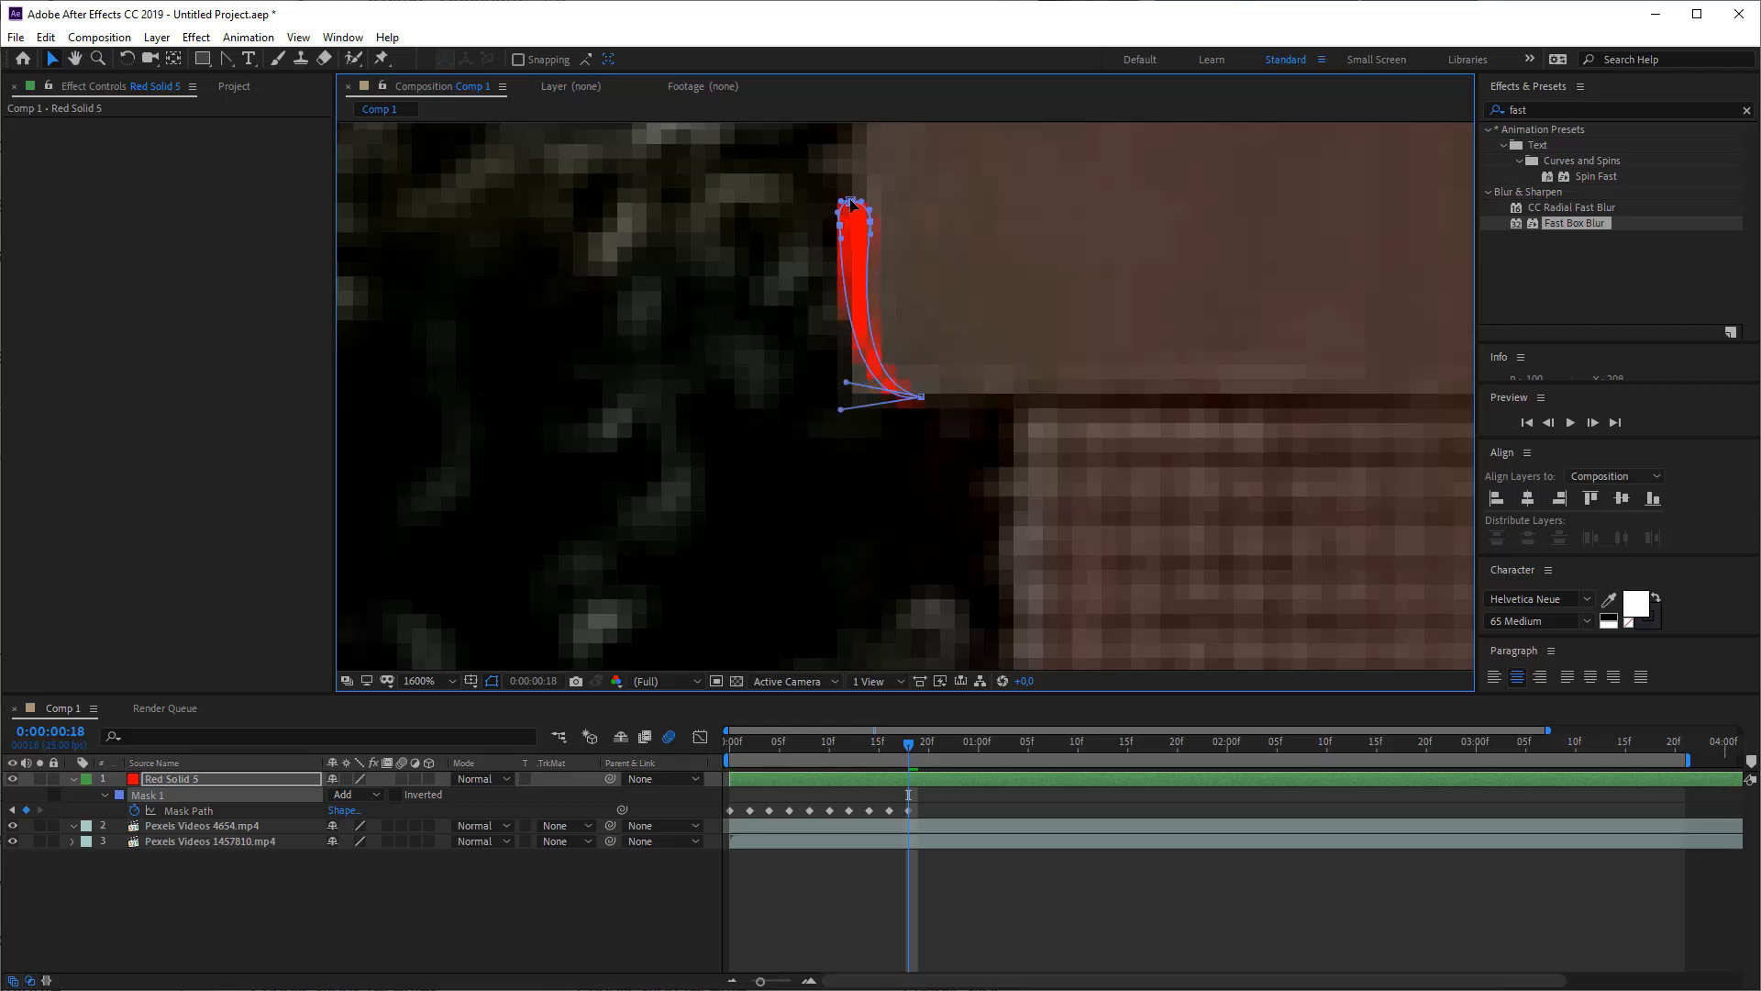
double_click(920, 396)
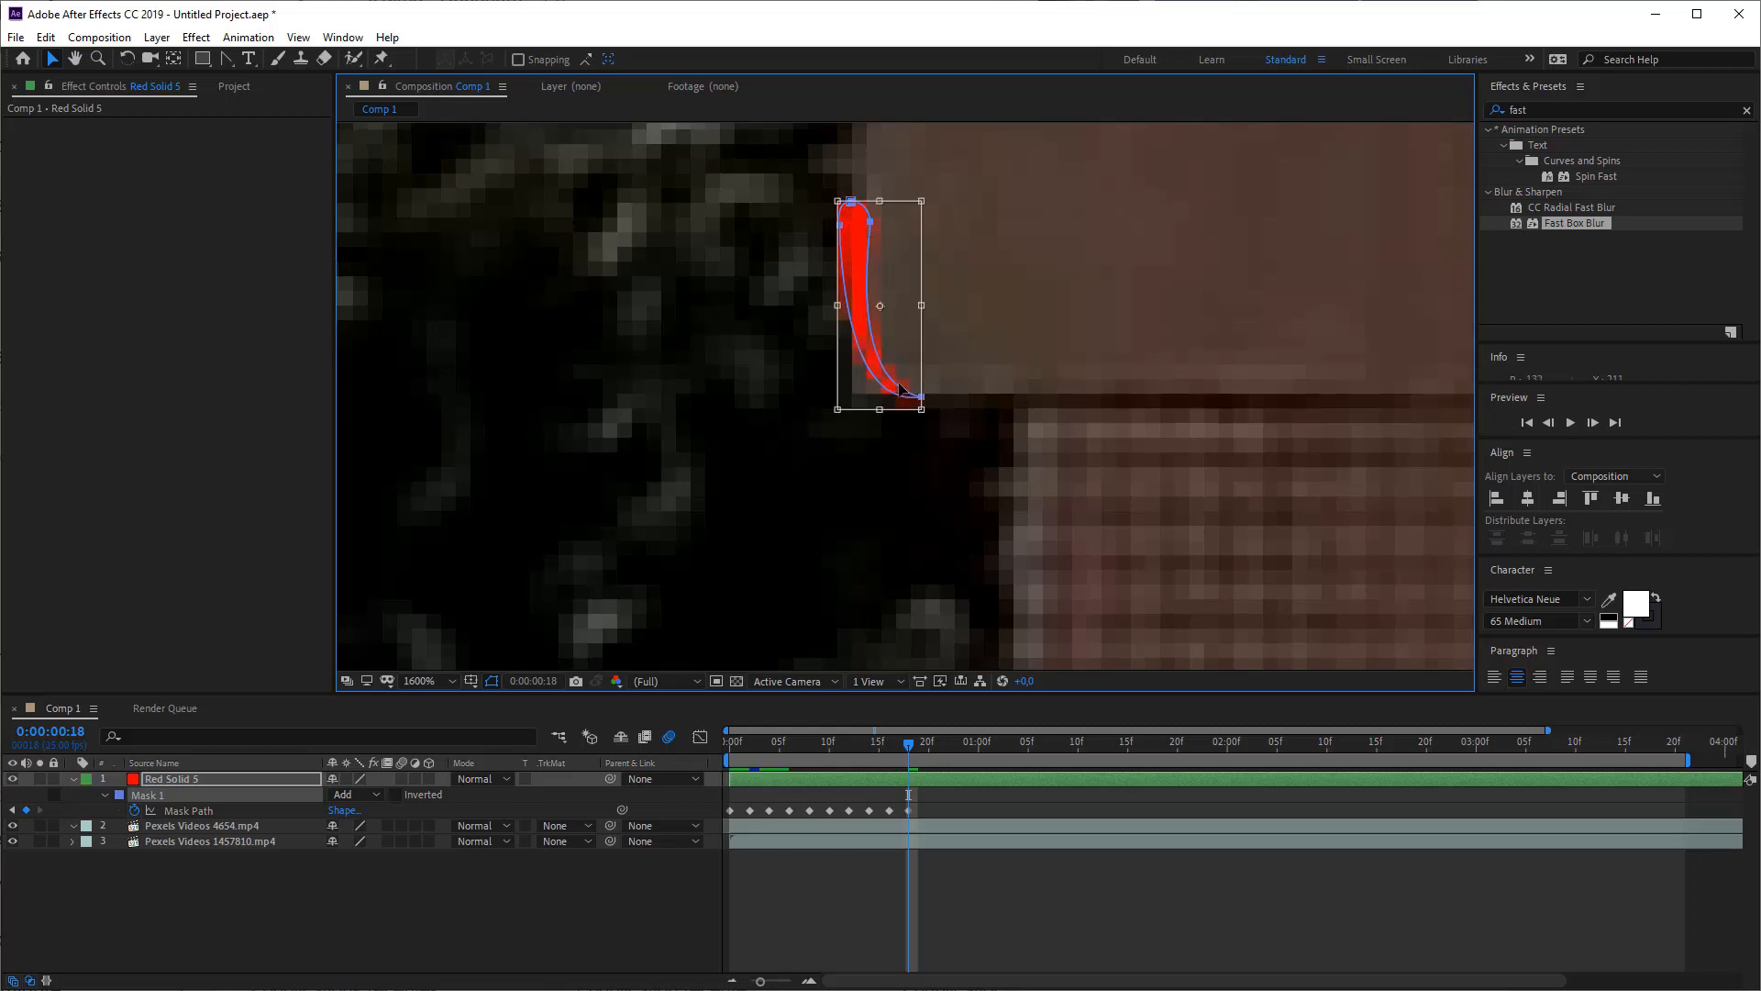
key("Escape")
left_click_drag(921, 397, 866, 331)
left_click_drag(773, 406, 846, 313)
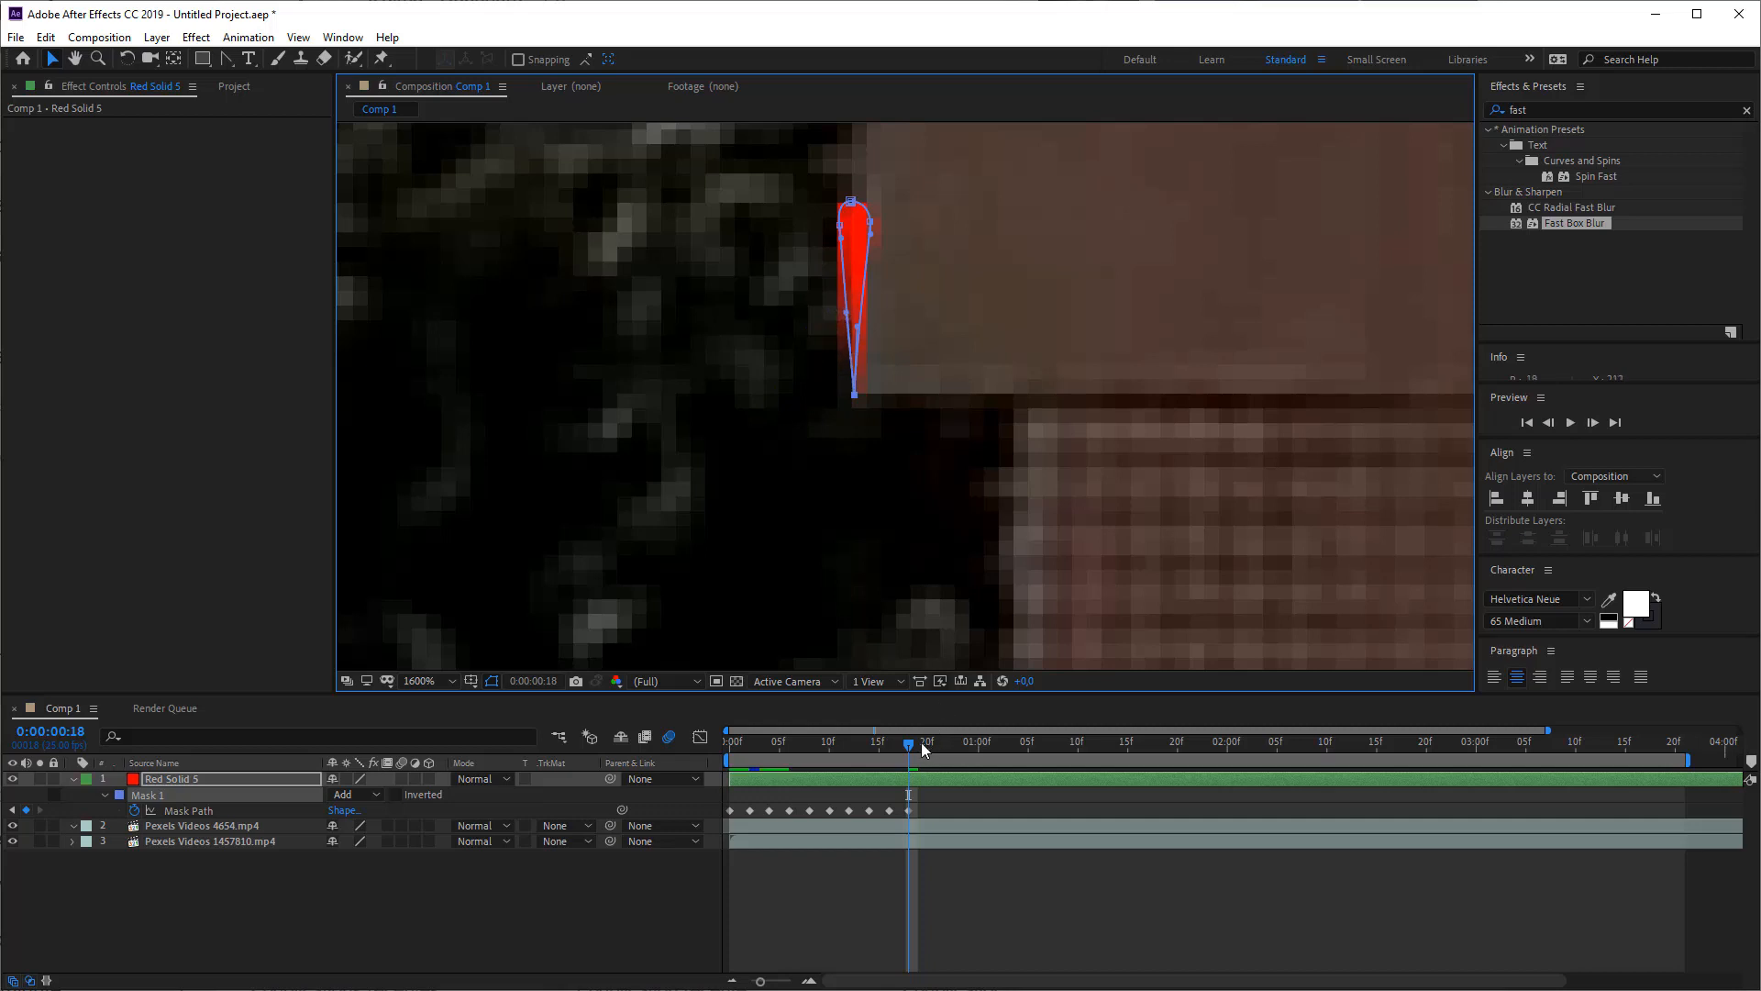
- At 0:00:00:20, extend the mask's head farther up the wall's outer edge and raise the tail point above the lower corner
left_click_drag(921, 741, 927, 741)
left_click_drag(986, 242, 957, 488)
left_click_drag(776, 413, 867, 668)
left_click_drag(941, 326, 896, 373)
scroll(928, 367, "down", 1)
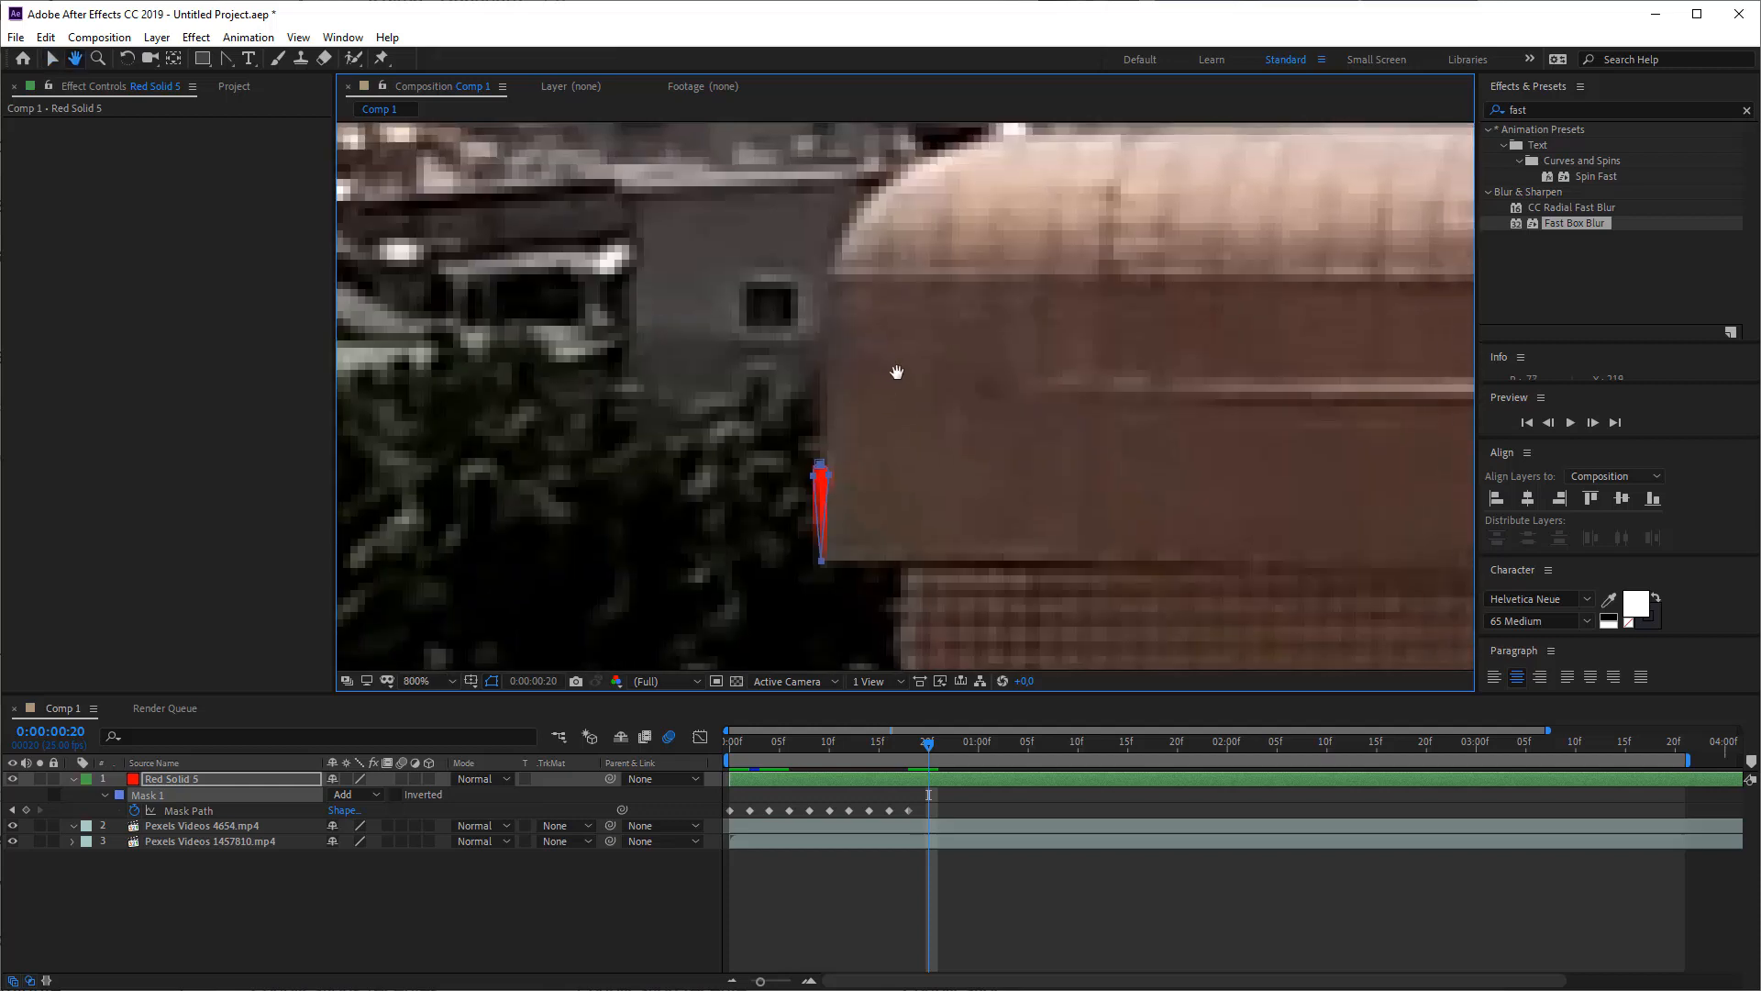
double_click(821, 473)
scroll(827, 475, "up", 1)
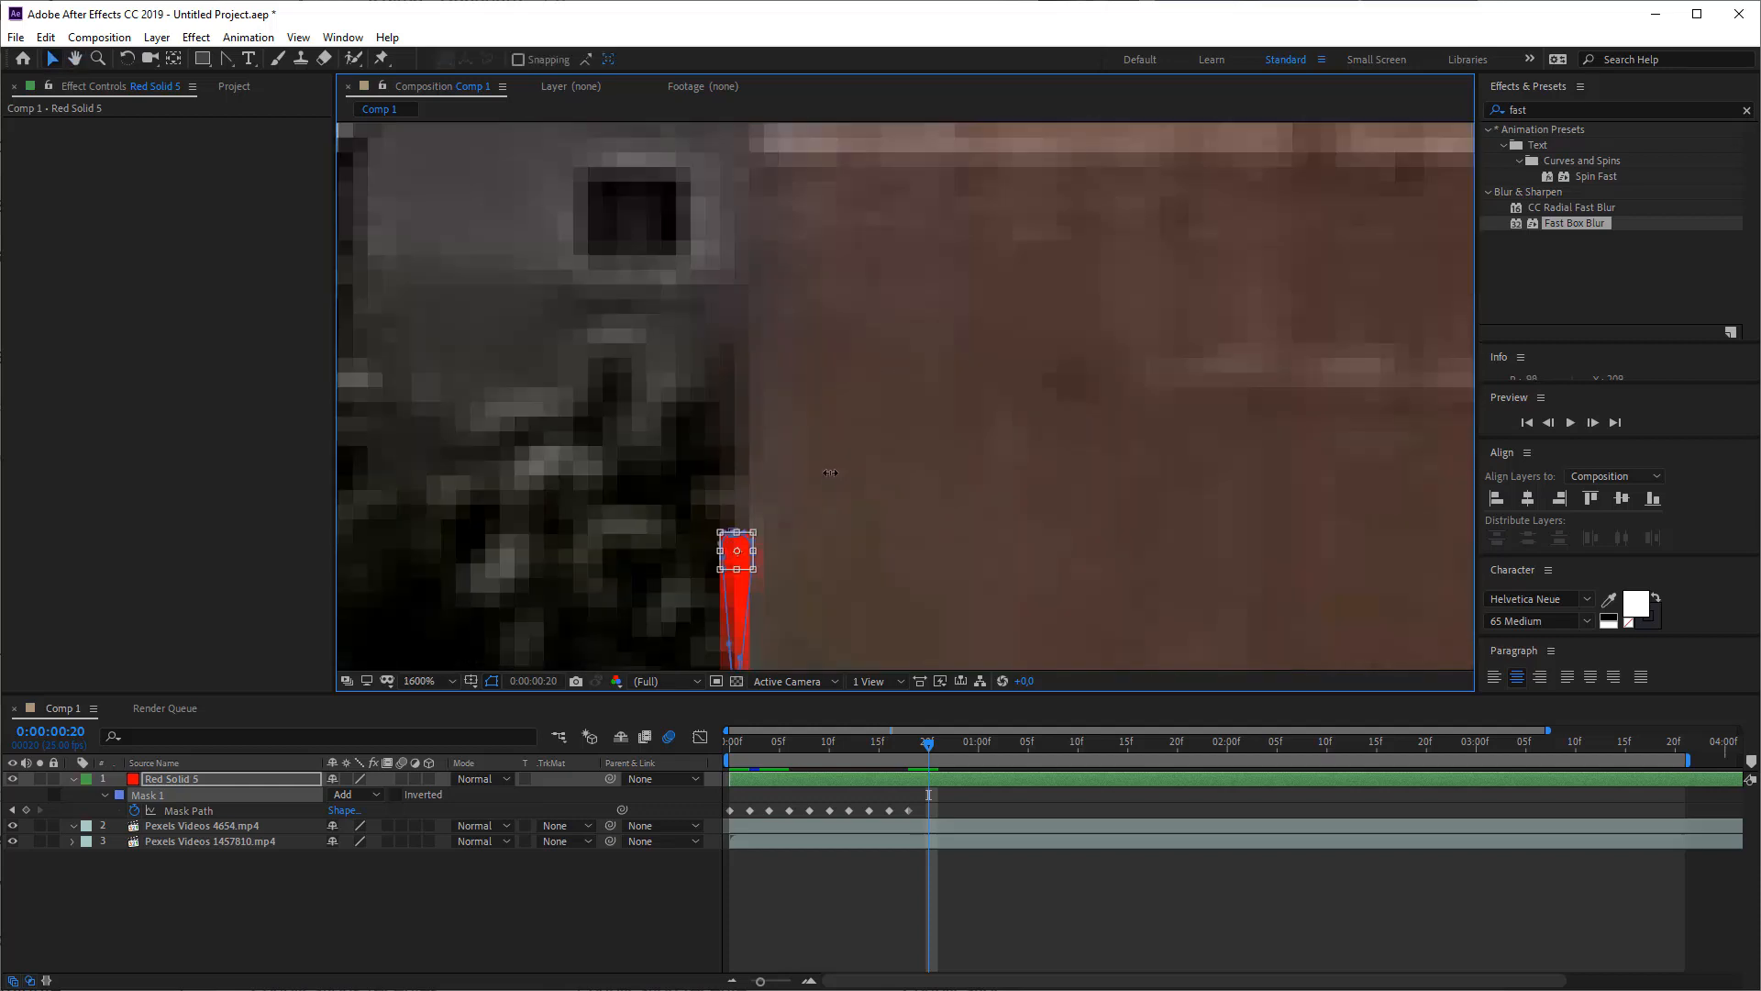
left_click_drag(832, 535, 801, 199)
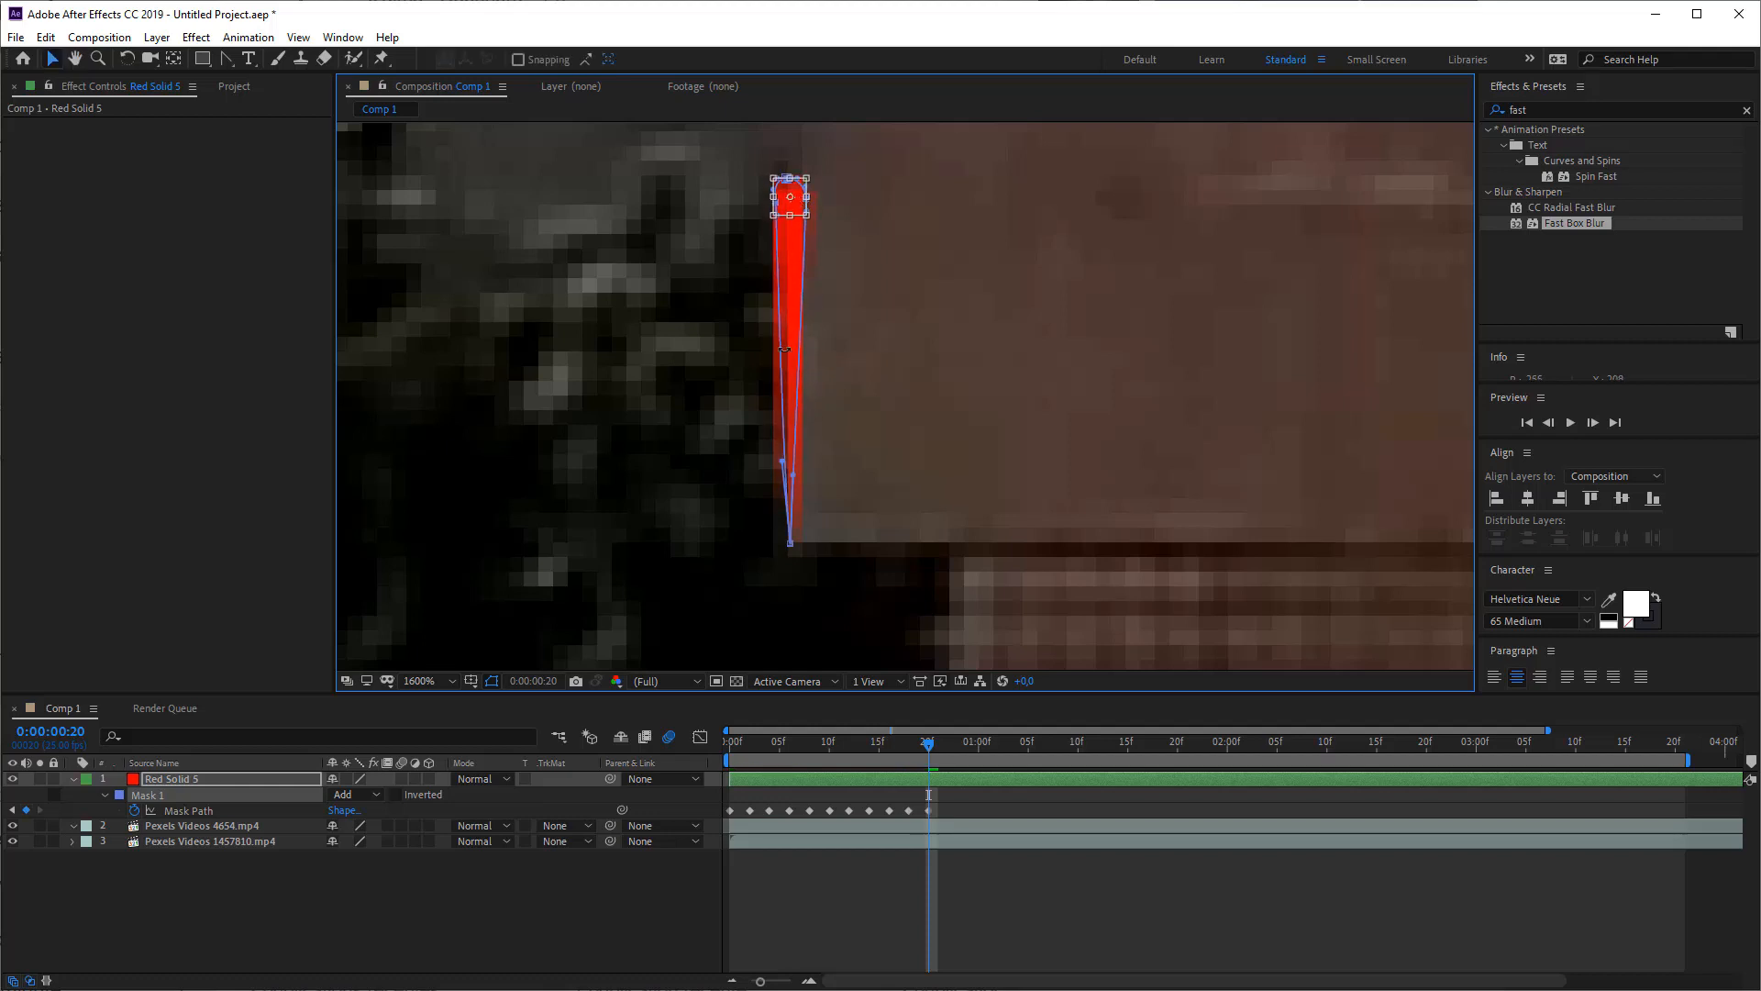
double_click(786, 537)
left_click(790, 542)
left_click_drag(791, 544, 791, 472)
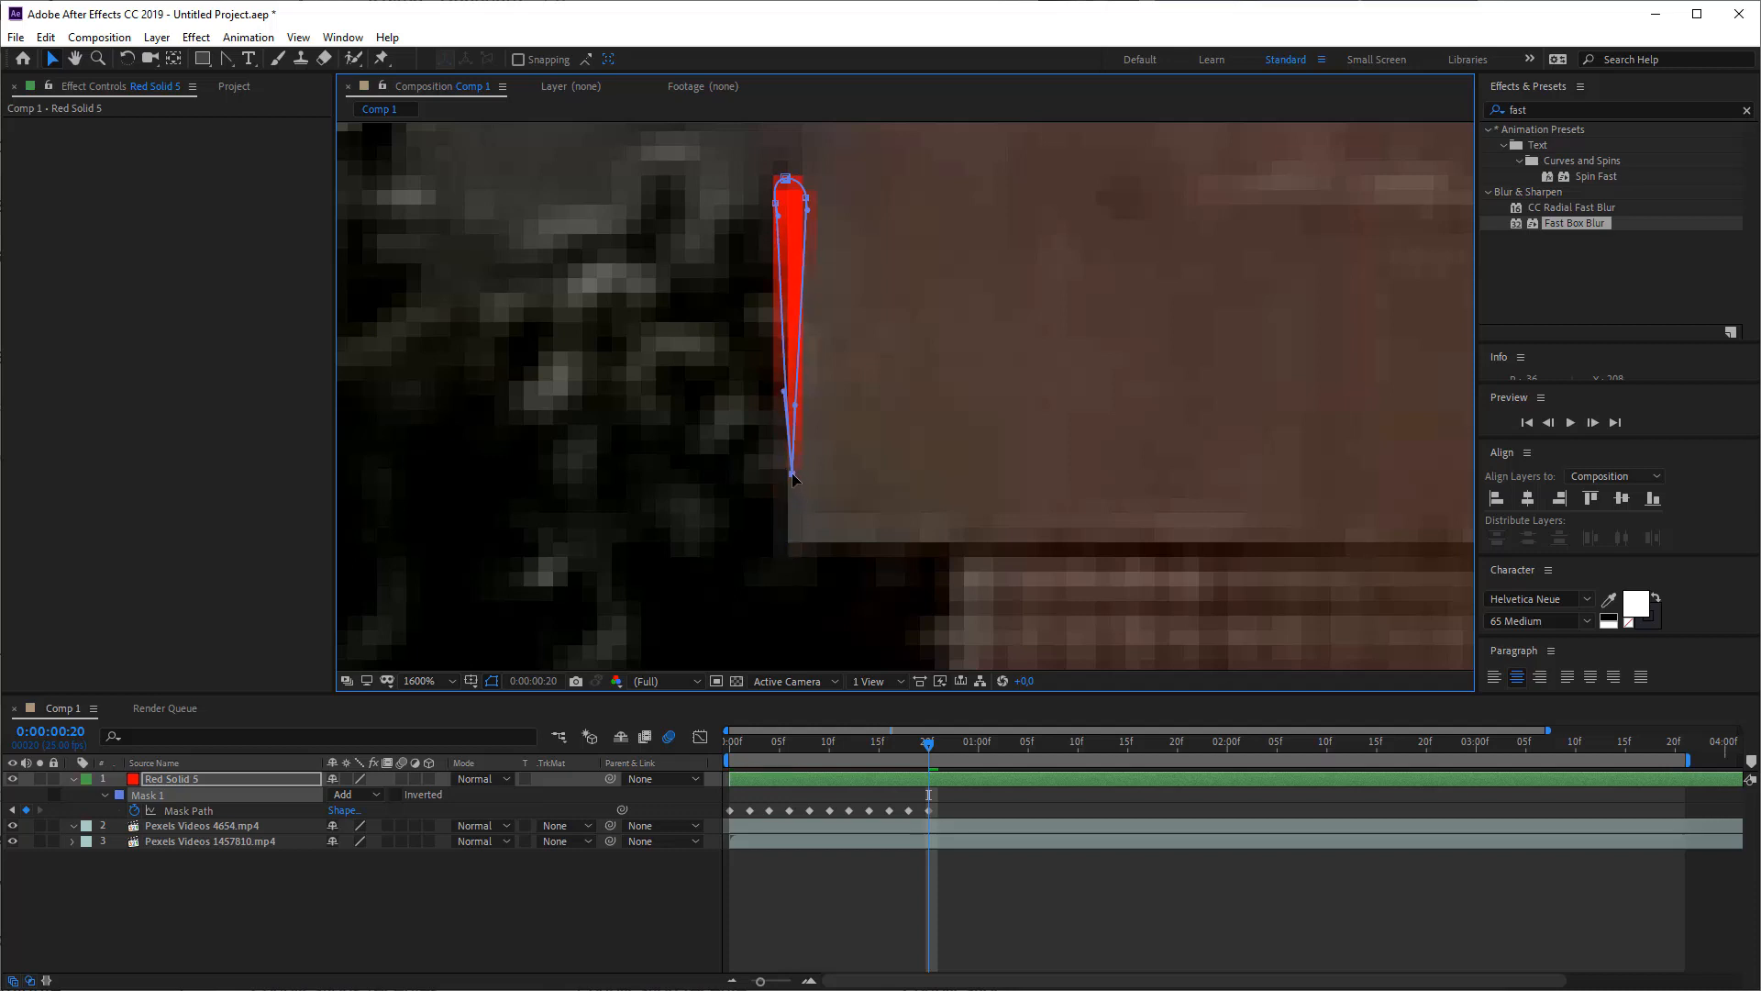
- At 0:00:00:22, extend the mask's head up to the base of the curved roof and raise the tail point along the wall edge
scroll(873, 348, "down", 3)
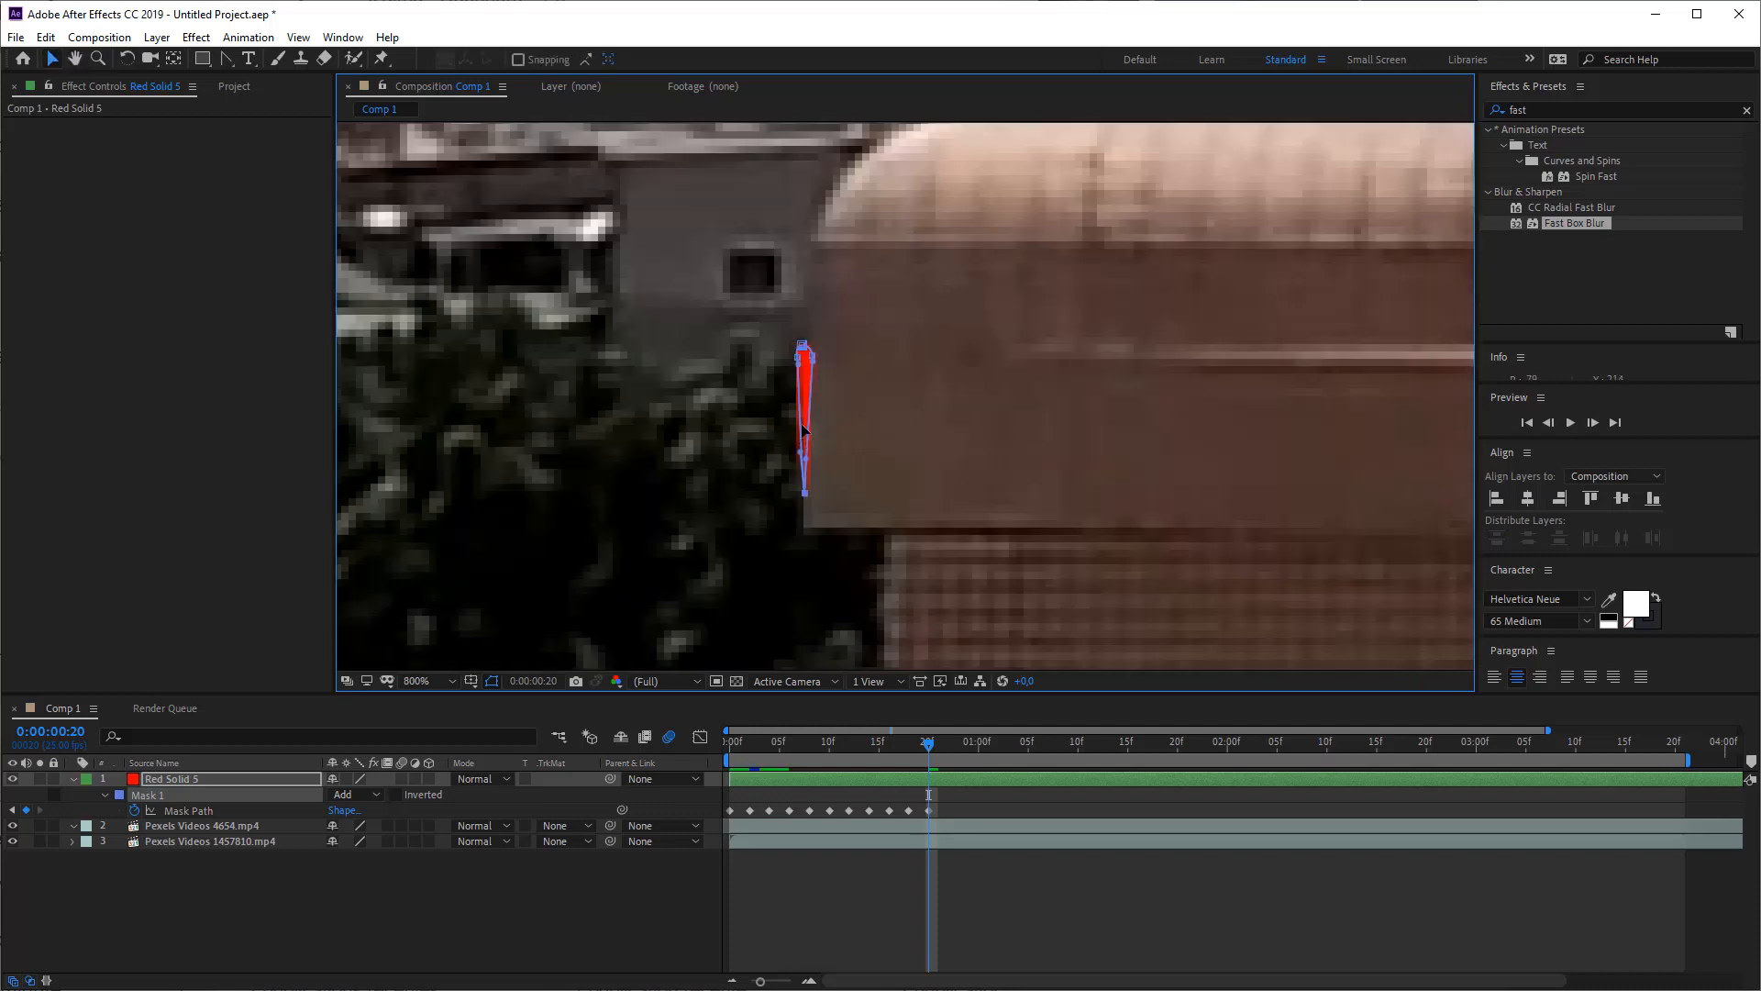
left_click(948, 741)
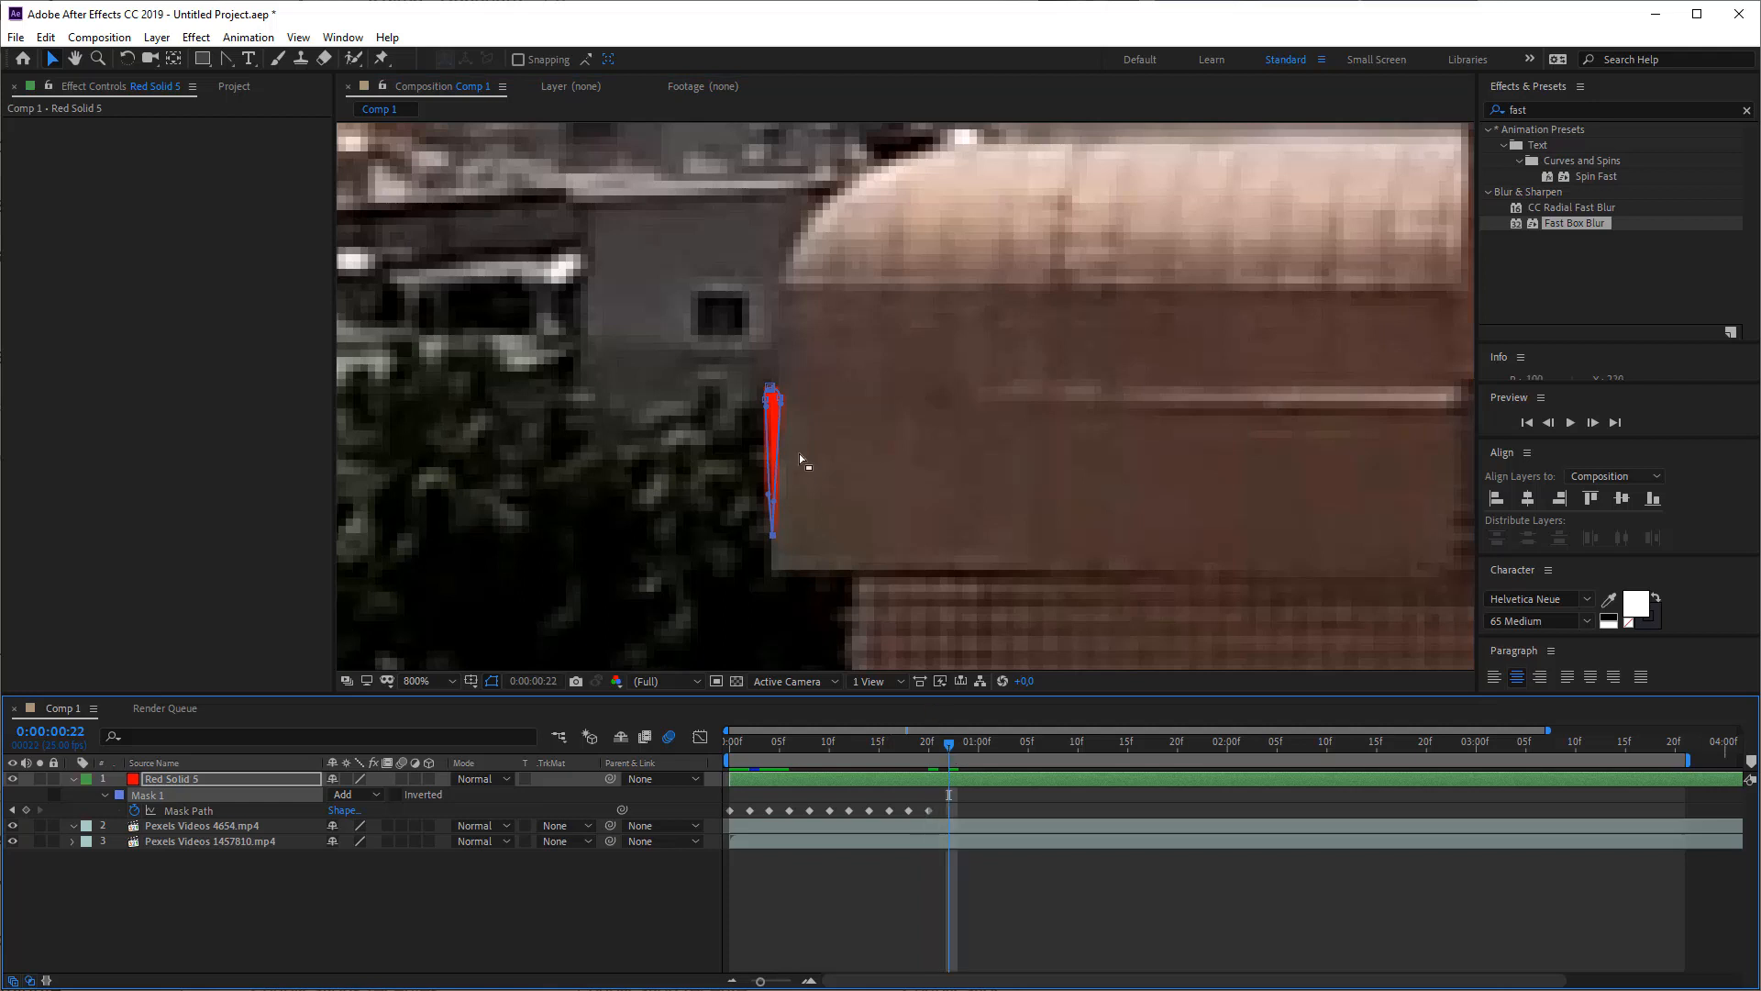
double_click(773, 397)
key("period")
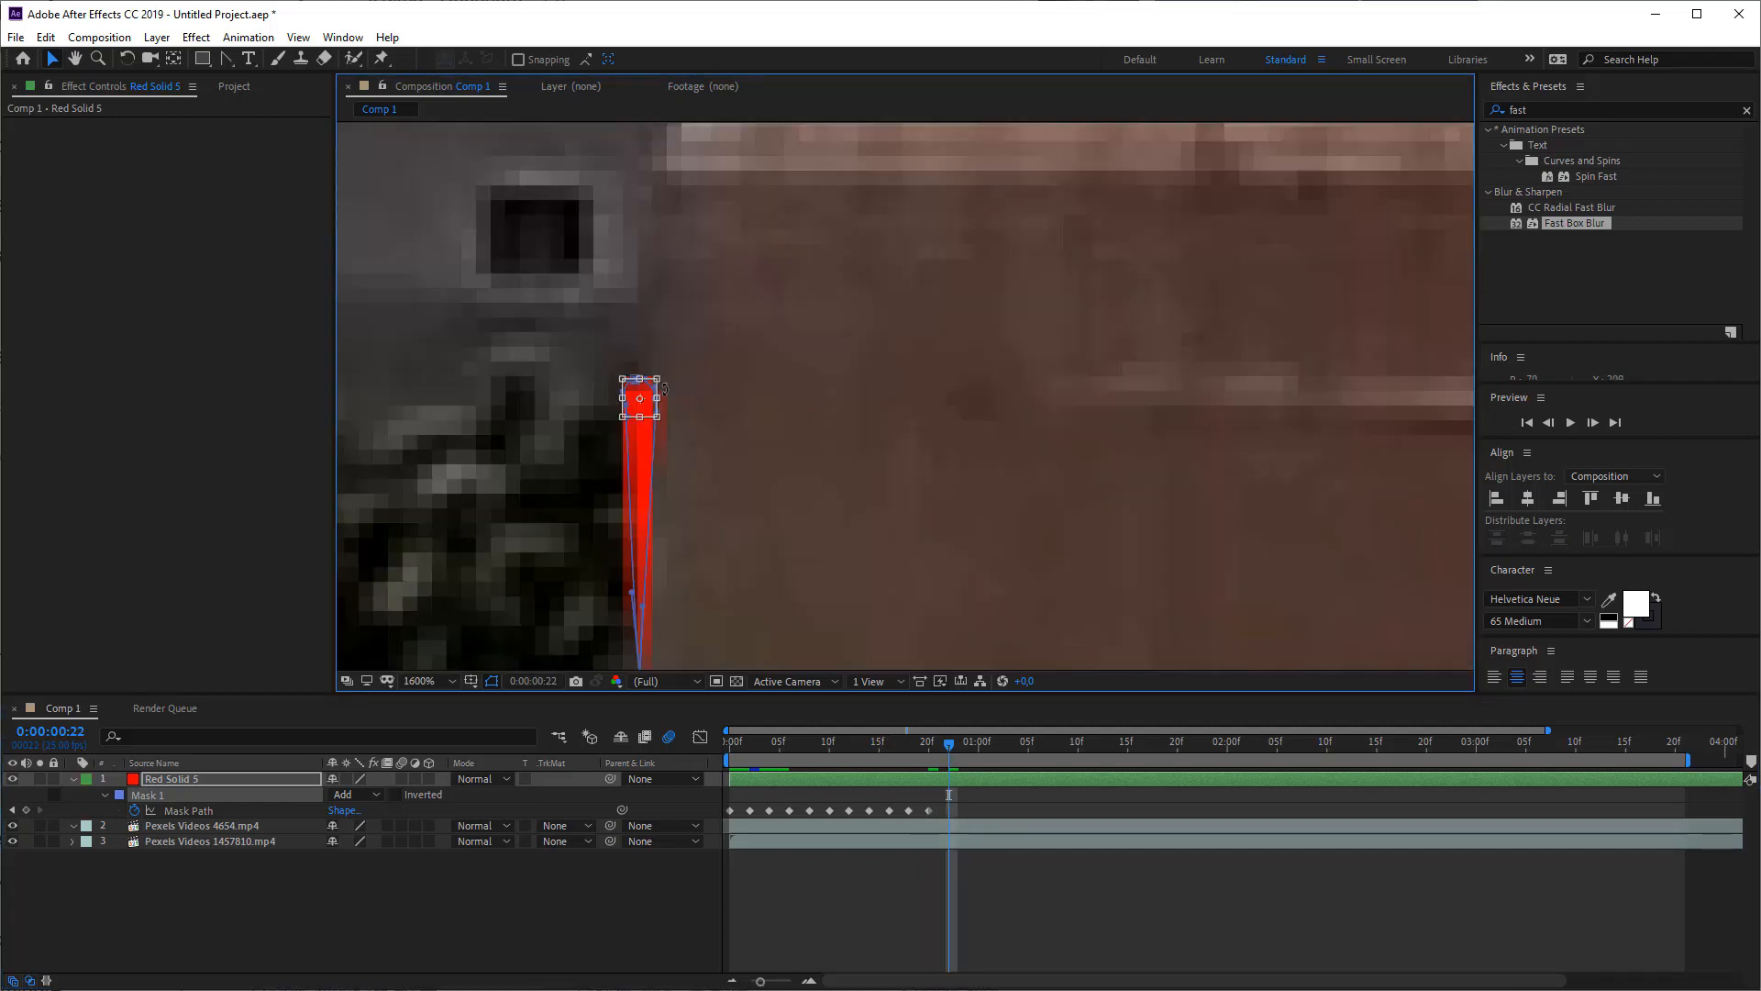
left_click_drag(653, 376, 655, 179)
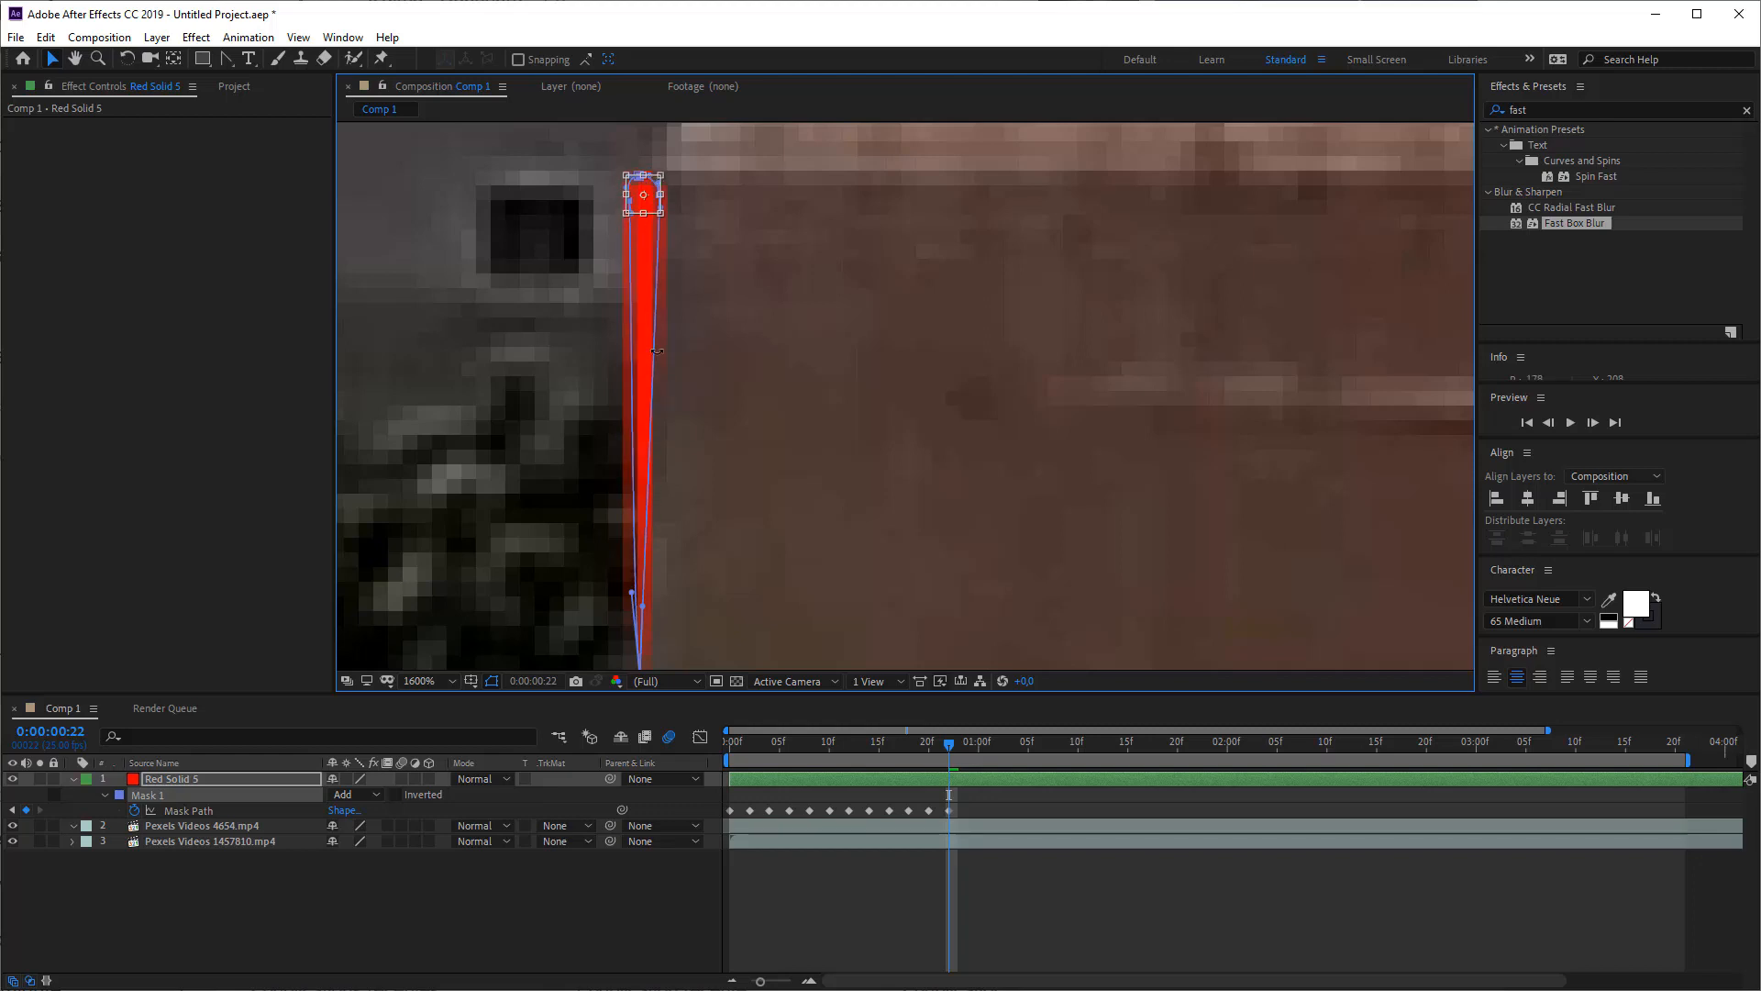
left_click_drag(745, 486, 798, 340)
left_click_drag(680, 515, 694, 420)
key("ctrl+z")
left_click(688, 531)
double_click(689, 532)
left_click_drag(798, 344, 809, 578)
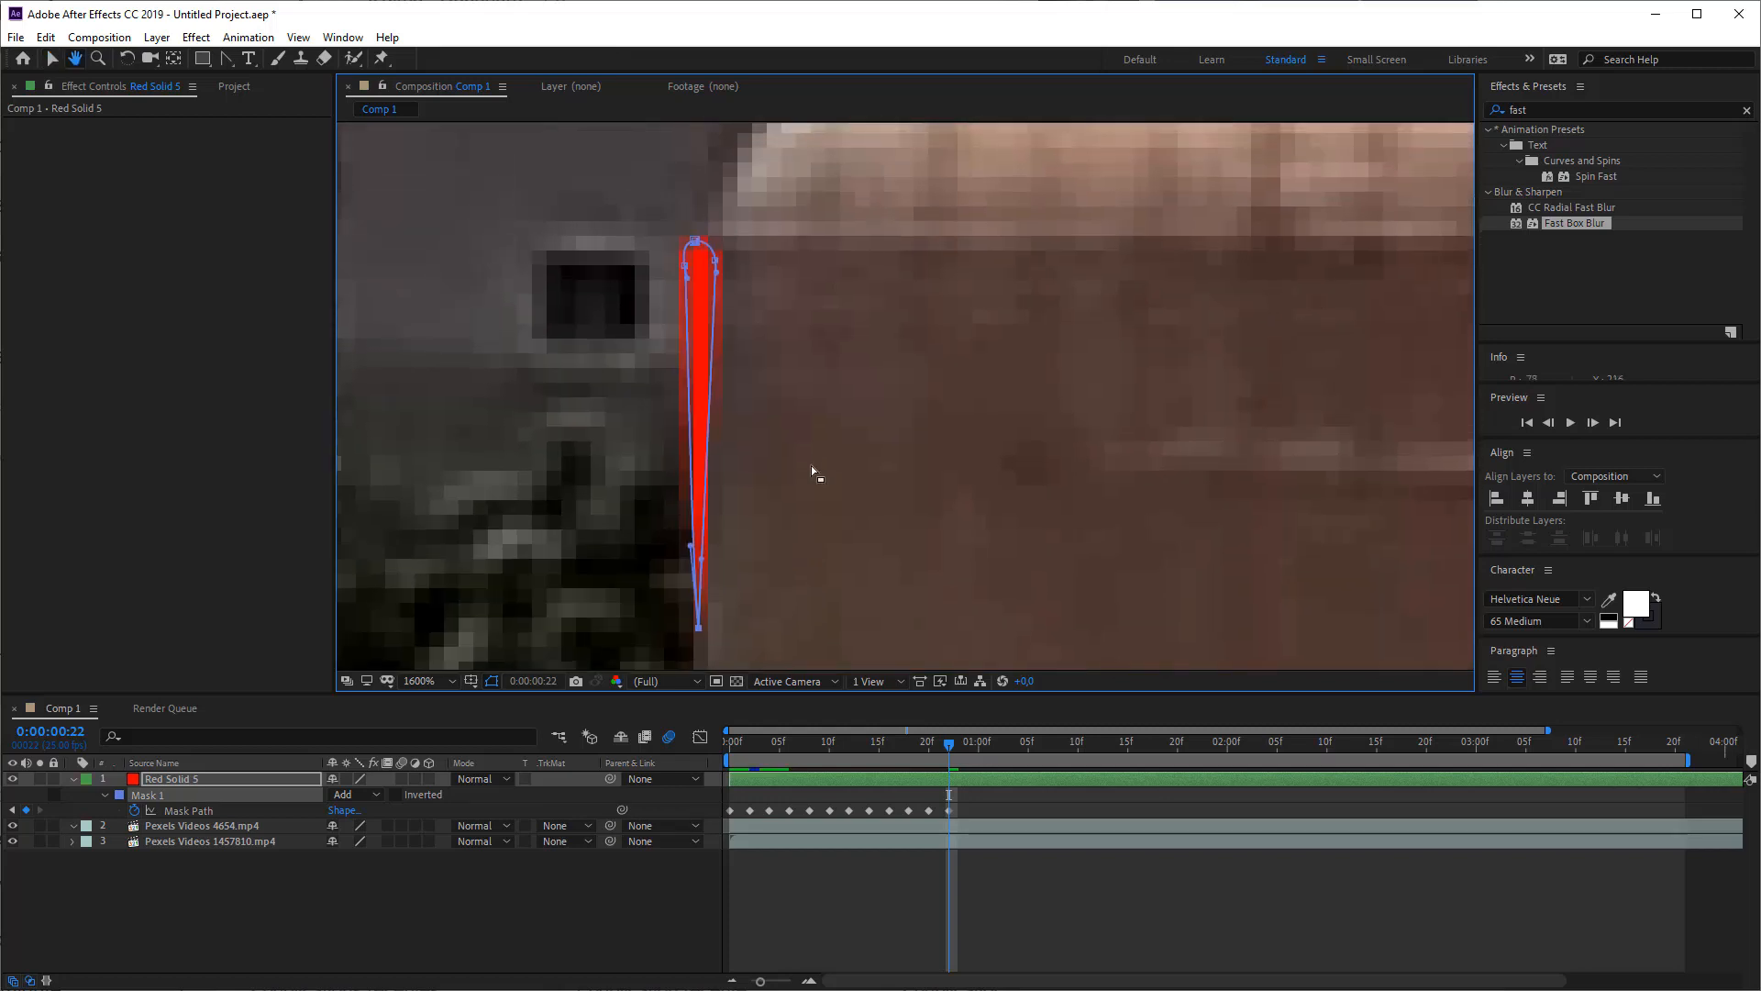
- At 0:00:00:24, move the mask's head up onto the start of the roof's curve and rotate it to follow the slope
scroll(815, 468, "down", 1)
left_click_drag(844, 396, 695, 504)
key("v")
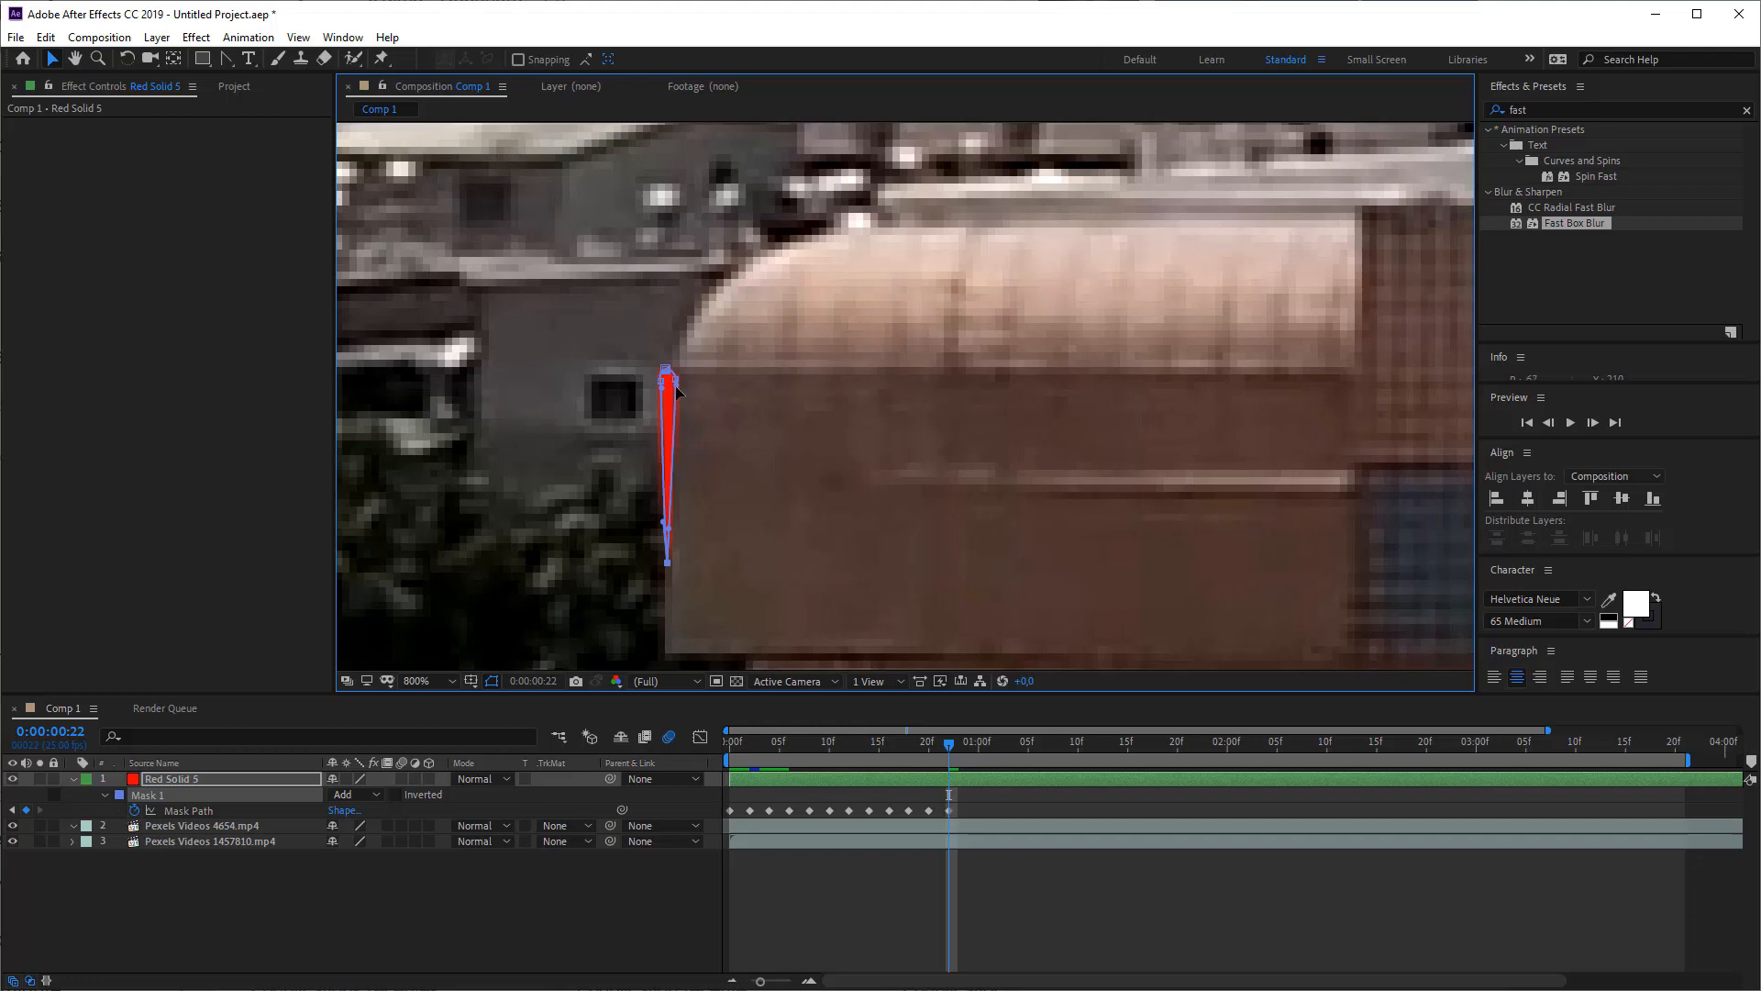
left_click_drag(956, 745, 967, 742)
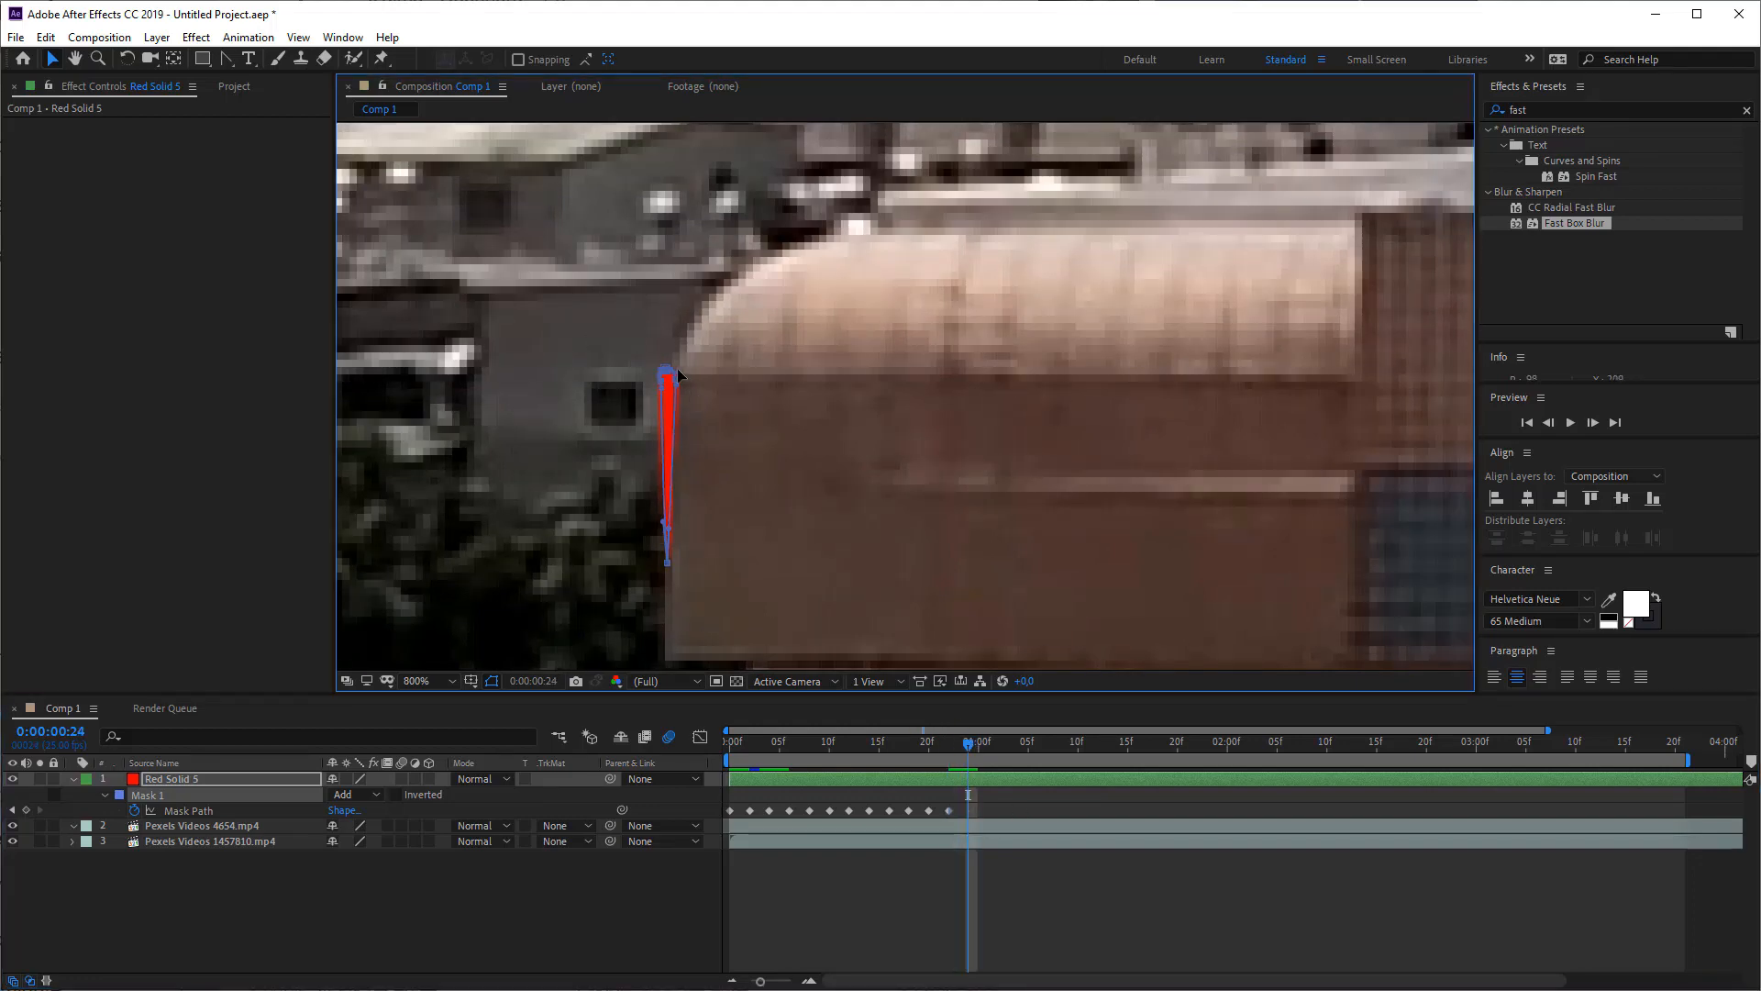
key("ctrl+t")
scroll(671, 380, "up", 1)
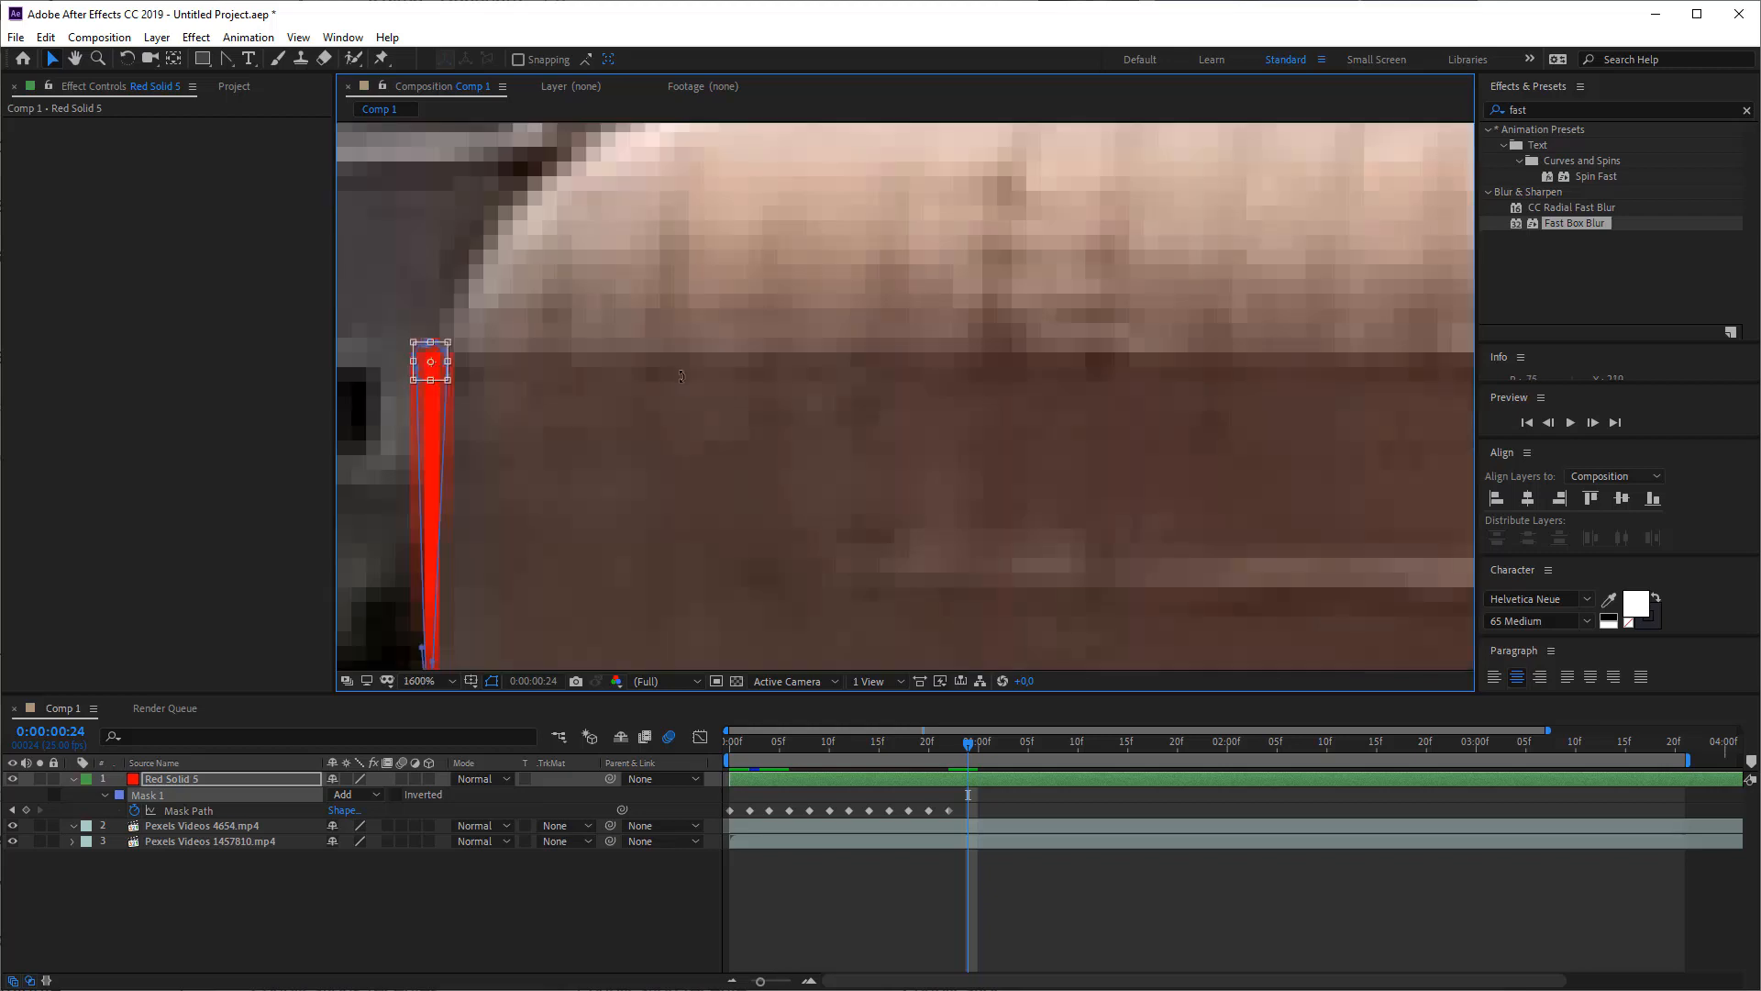
left_click_drag(669, 375, 896, 361)
left_click_drag(675, 346, 857, 302)
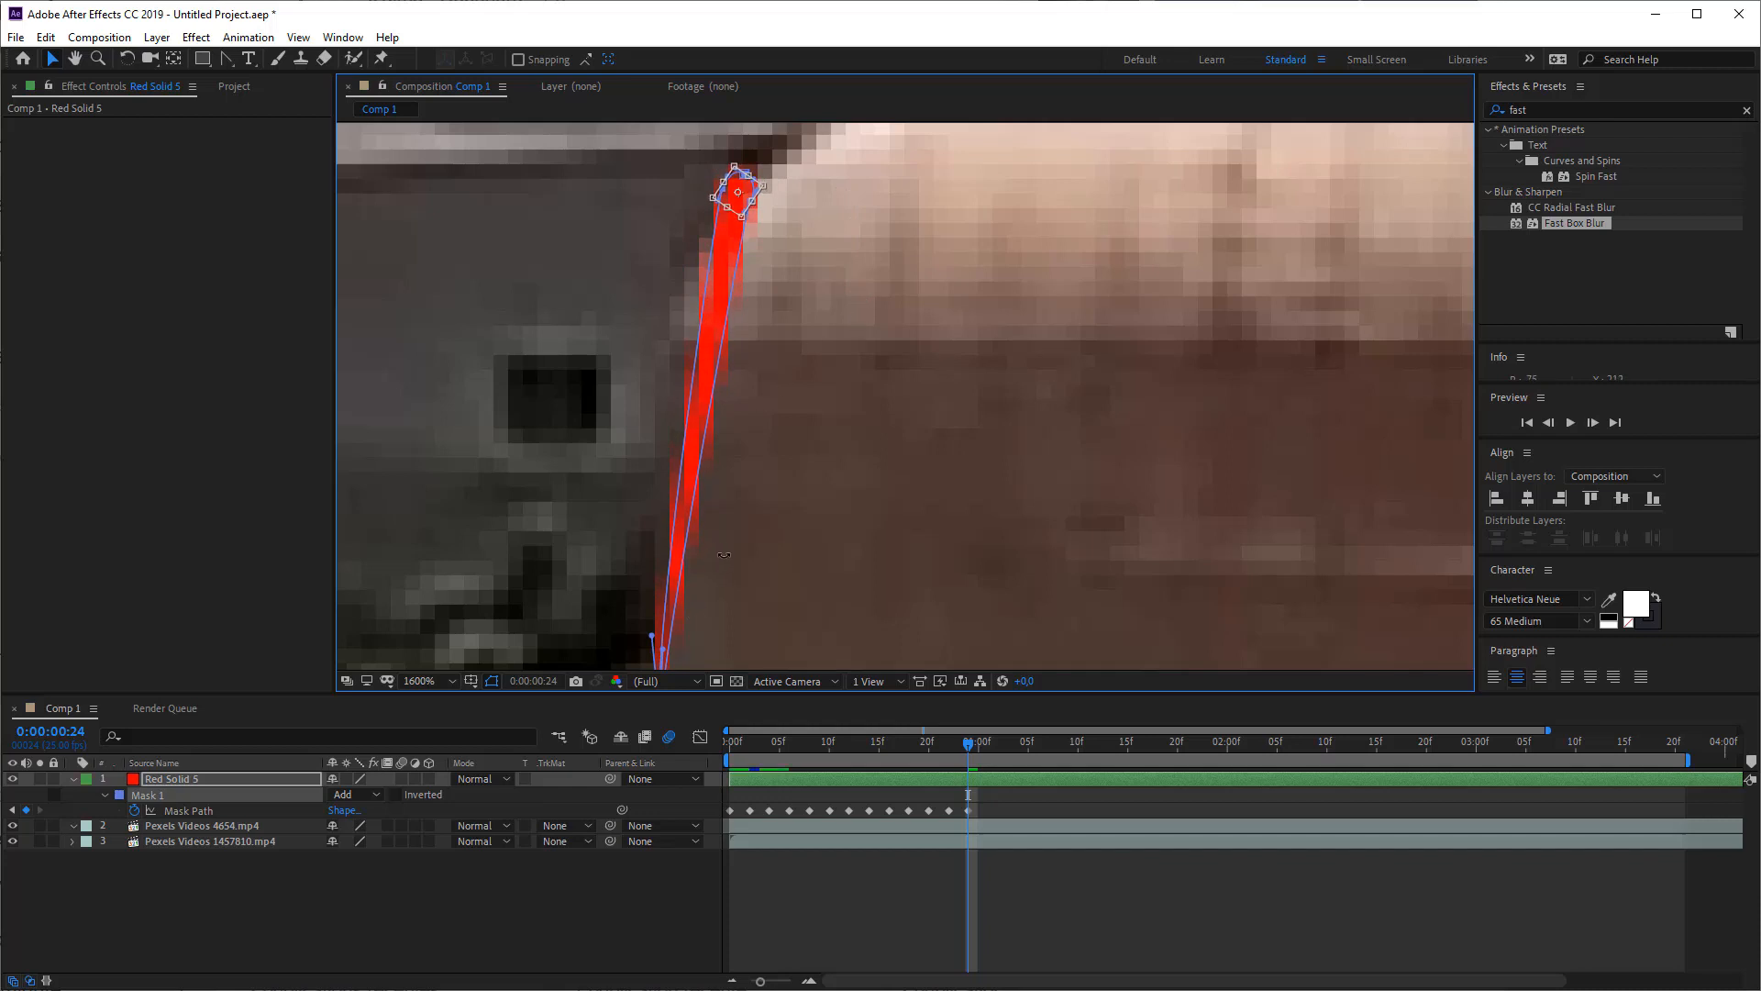
- At 0:00:00:24, raise the mask's tail point up the wall and extend both its handles to bend the shape along the roof's curve
scroll(739, 513, "down", 4)
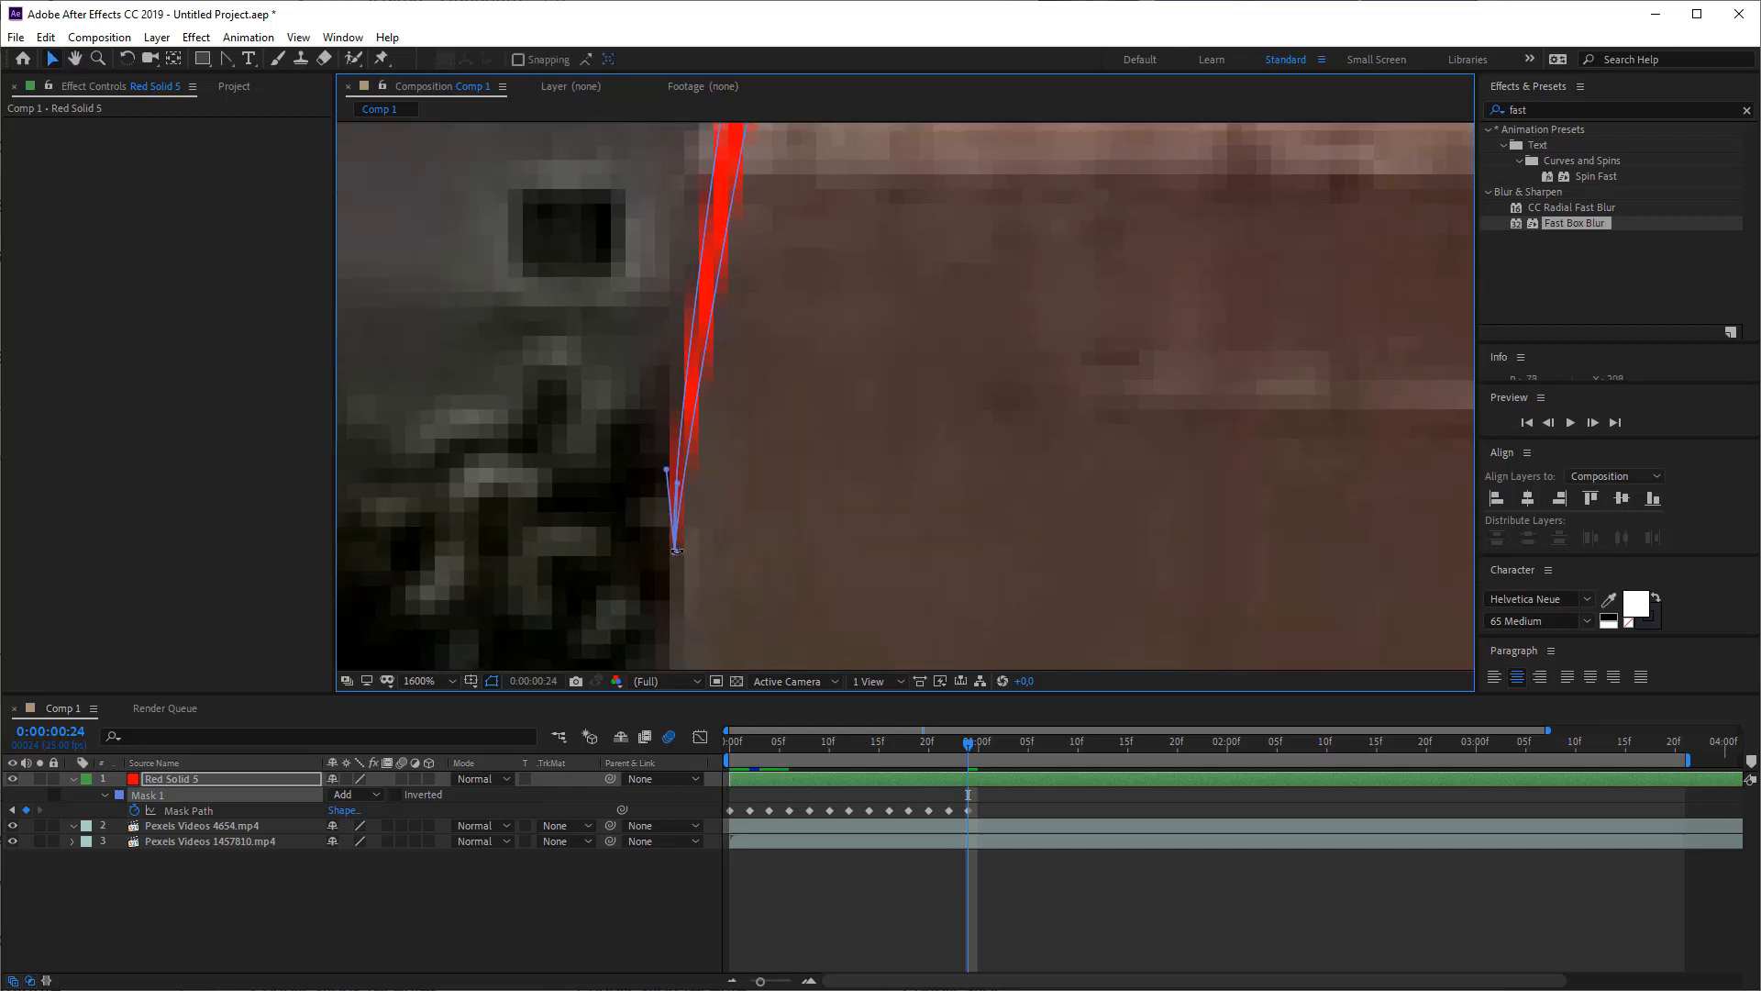
left_click_drag(676, 553, 735, 643)
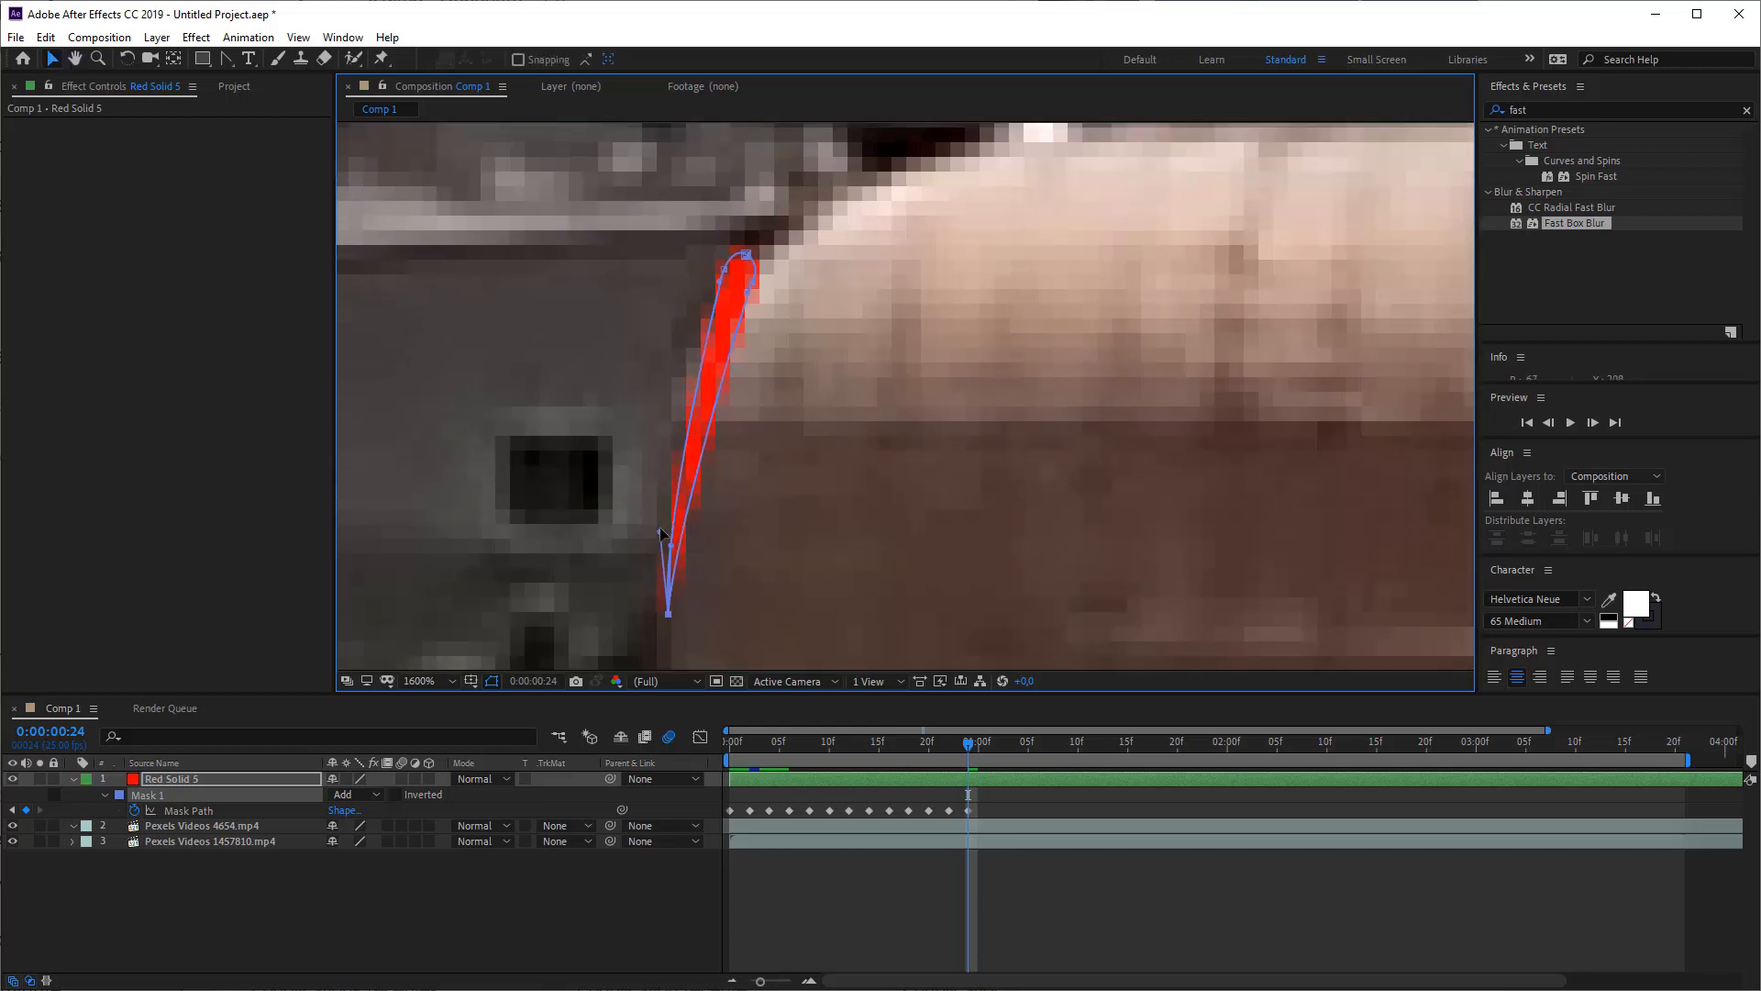
left_click_drag(659, 527, 659, 392)
left_click_drag(673, 548, 650, 381)
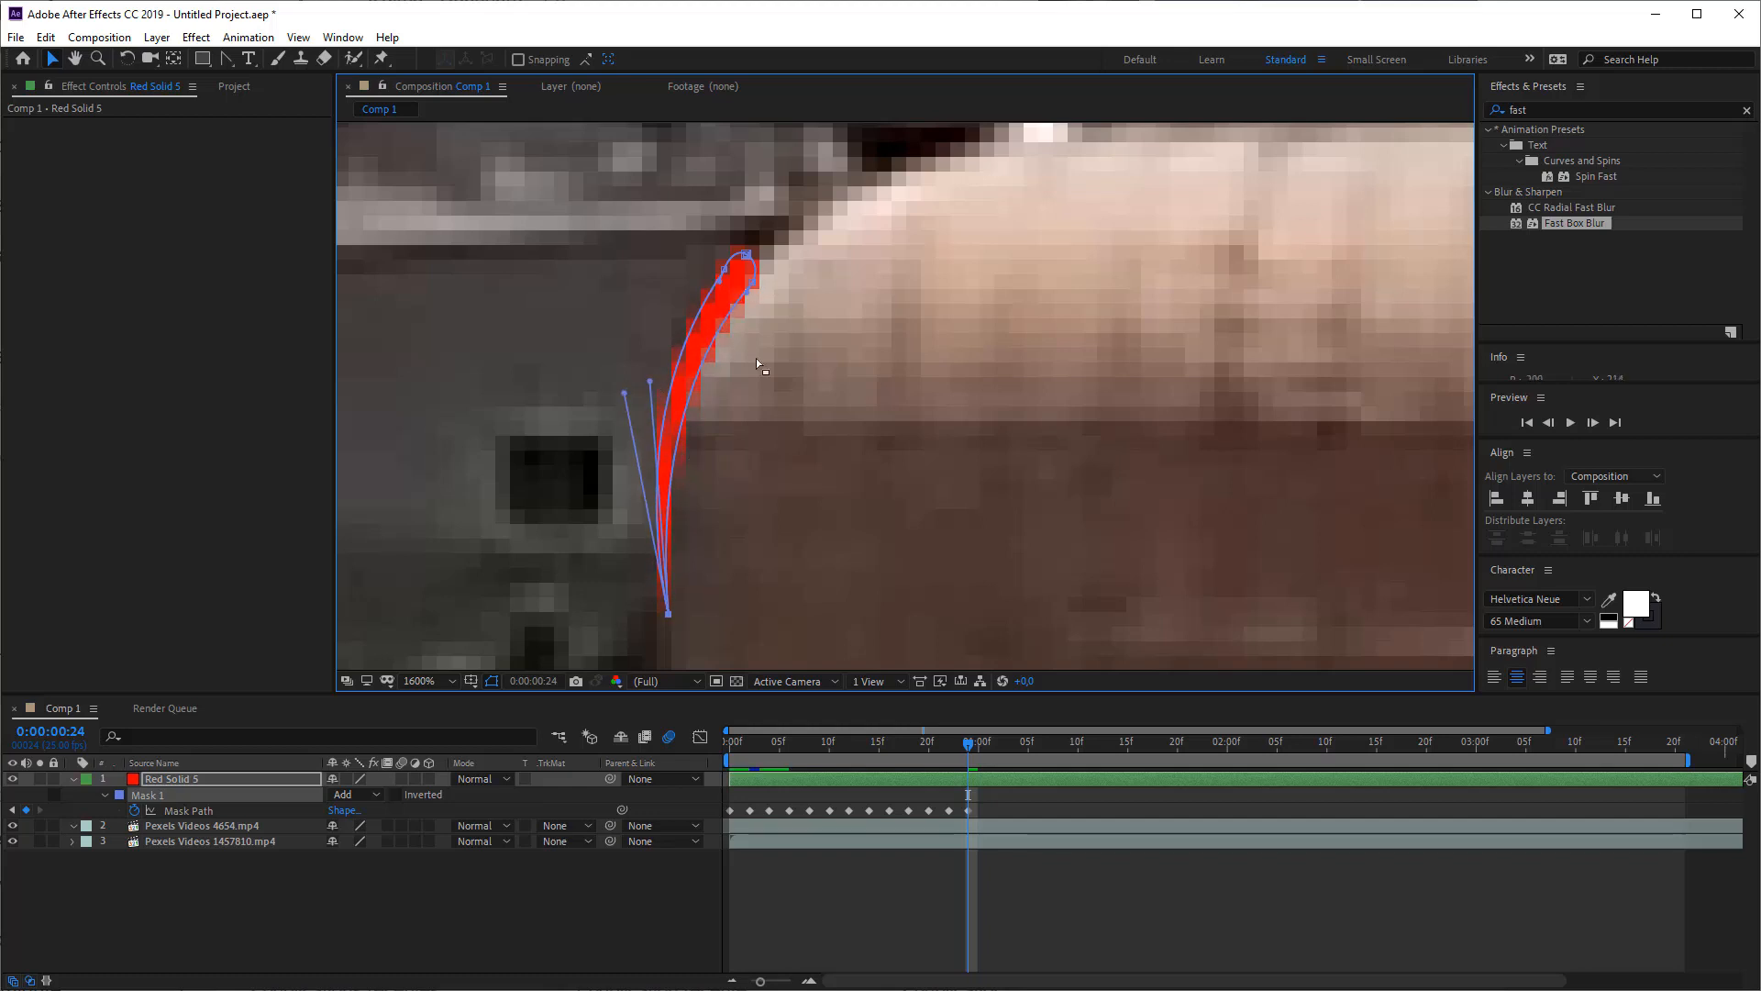
- At 0:00:01:01, move the mask's head farther up the roof's curve and rotate it to follow the edge
left_click_drag(815, 342, 725, 420)
key("Page_Down")
key("Page_Down")
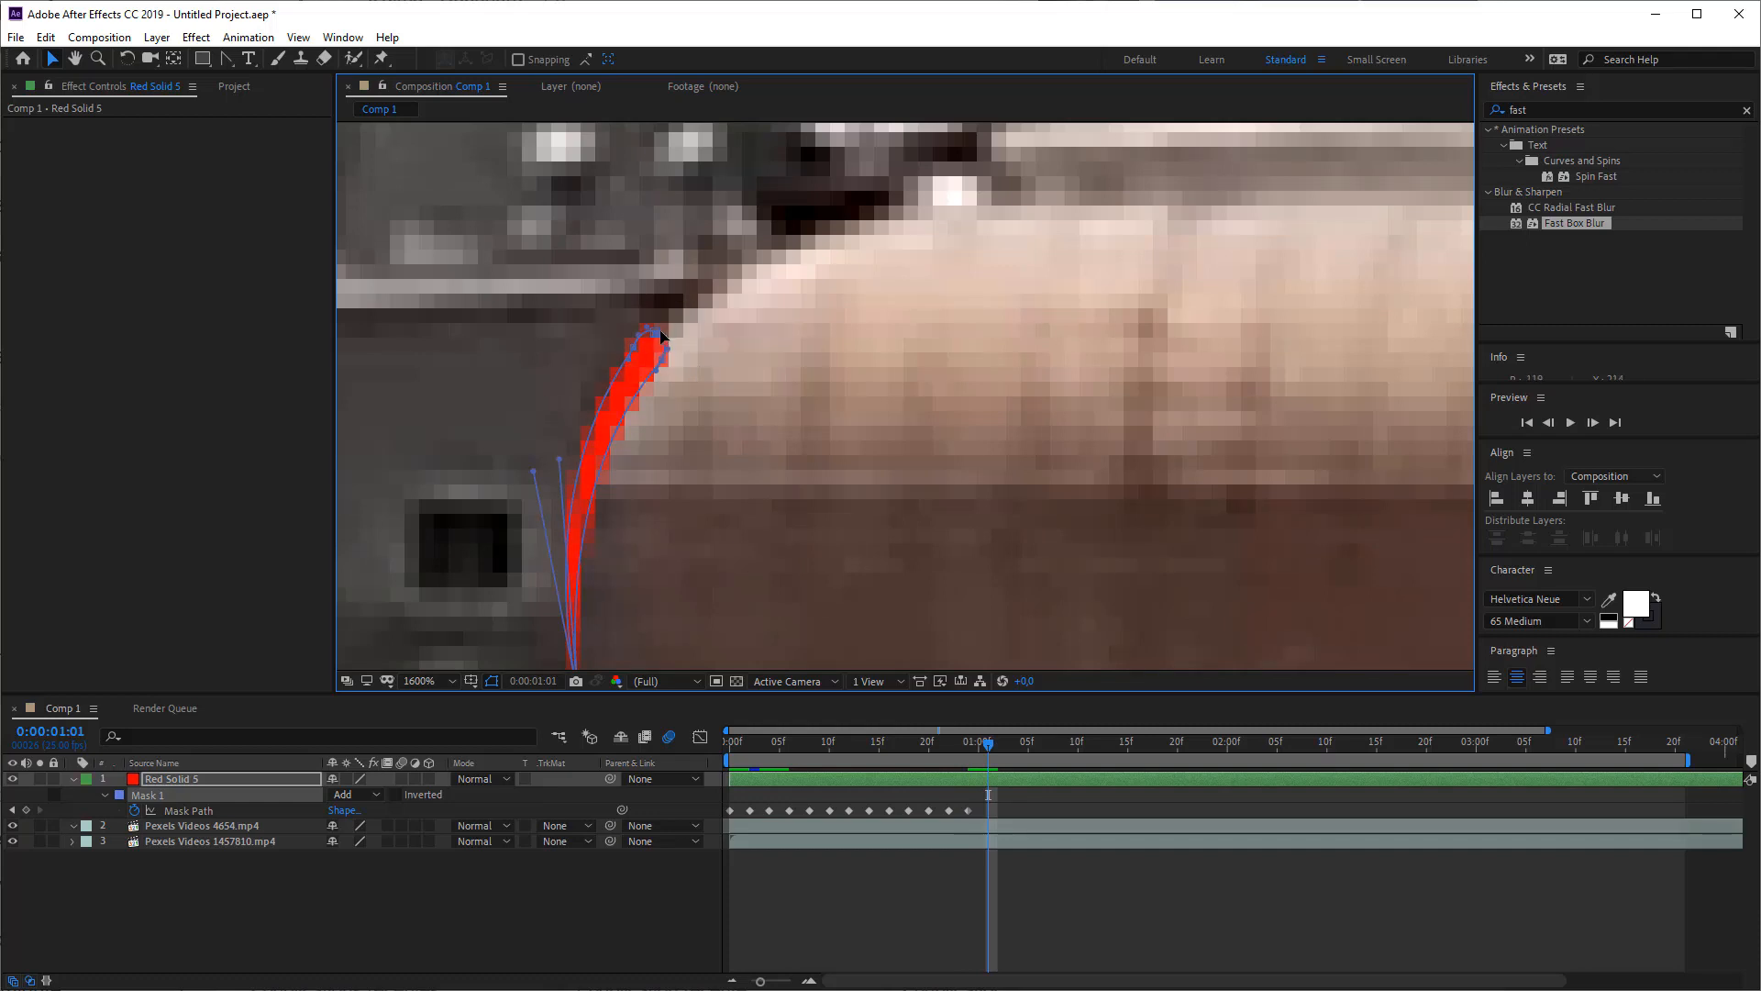
left_click_drag(664, 349, 831, 234)
key("ctrl+t")
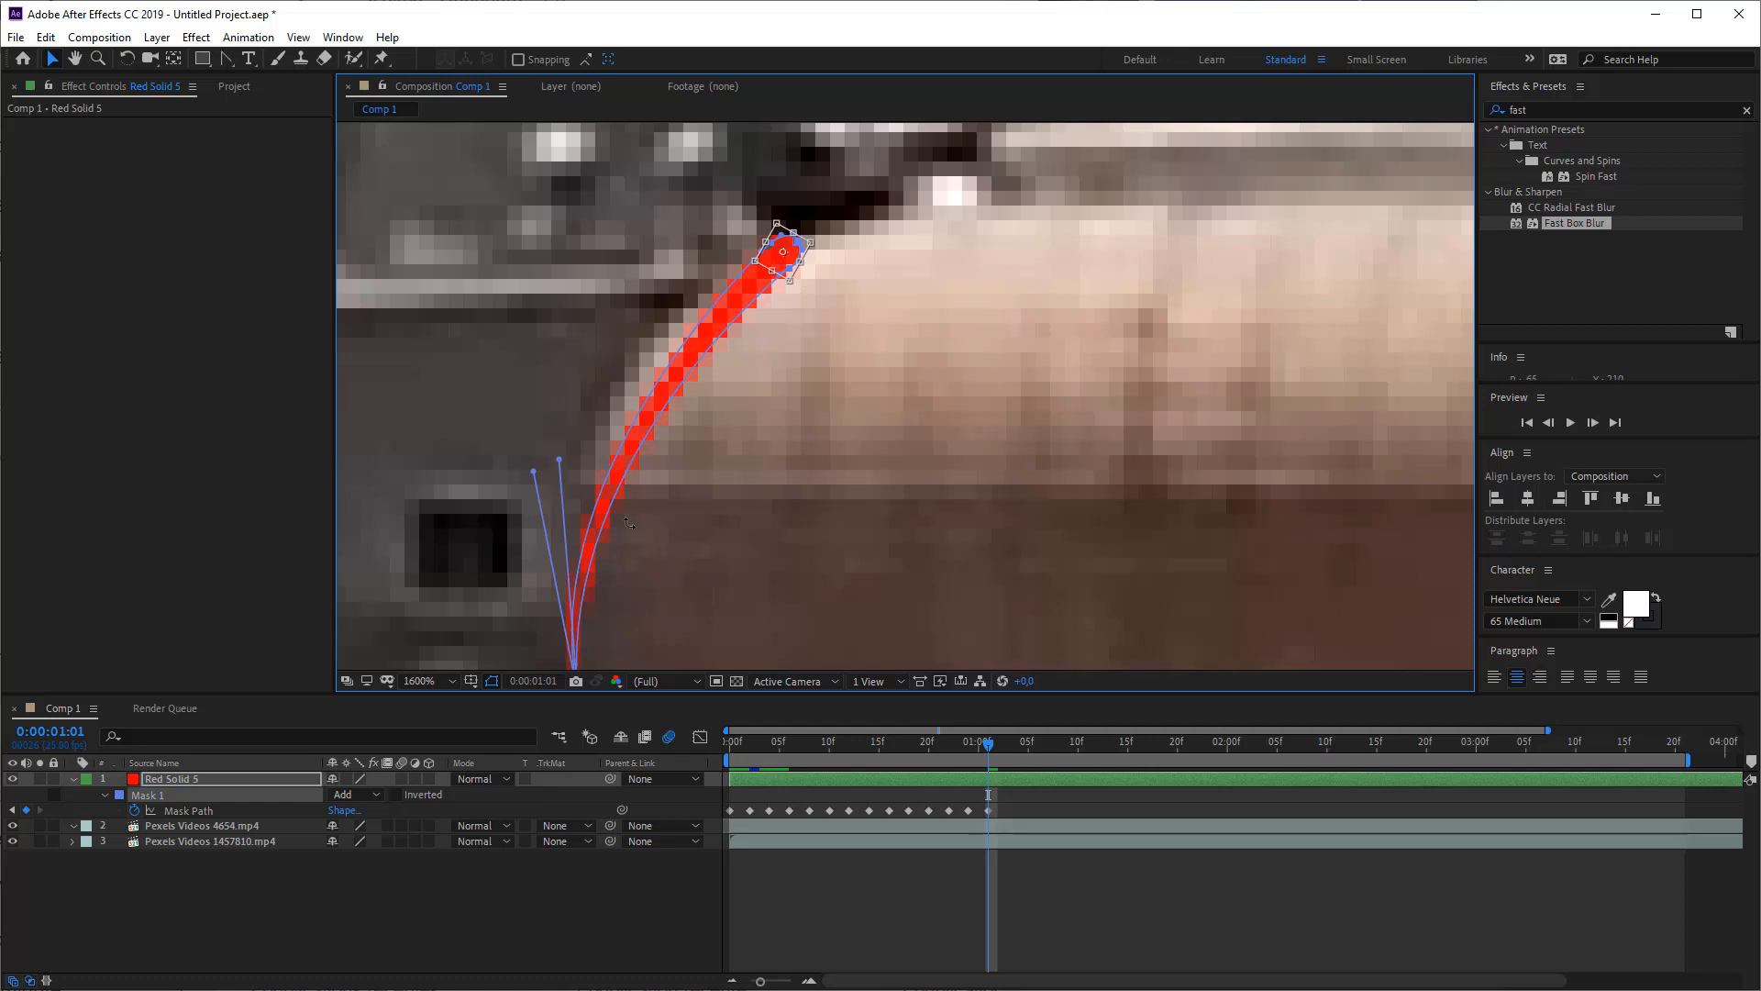
- At 0:00:01:01, lengthen both handles of the mask's tail point so the shape bows outward along the curved roof edge
left_click(1273, 778)
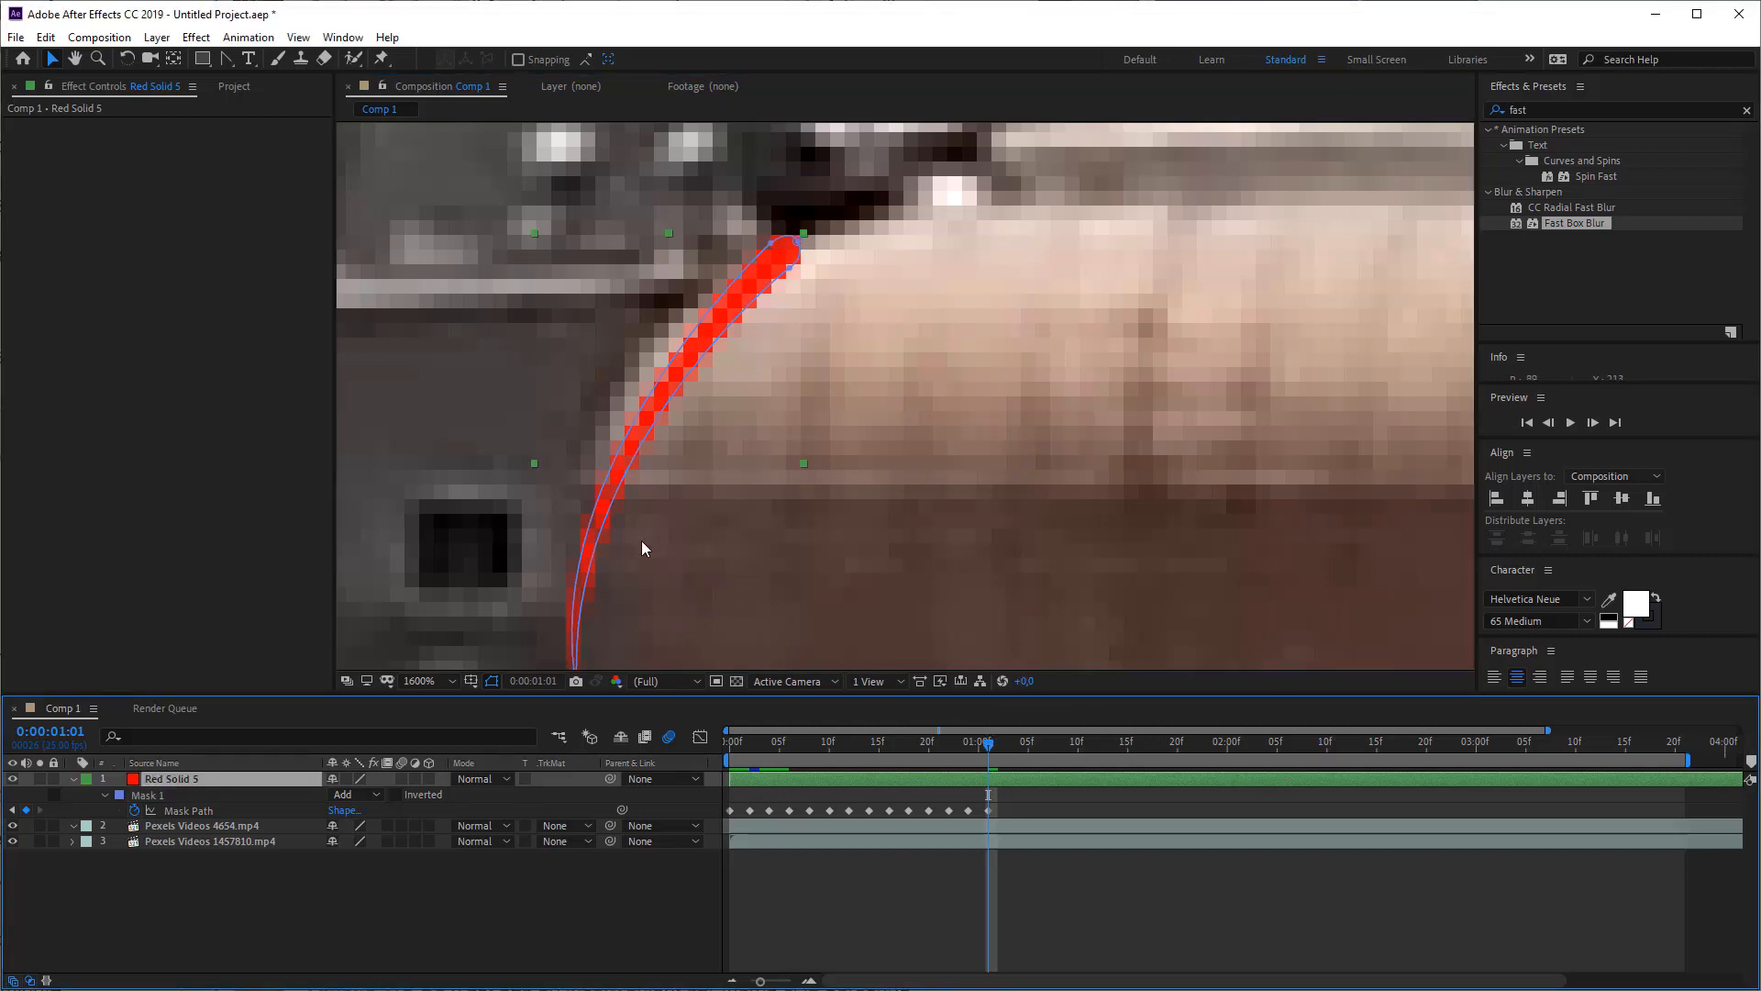
left_click_drag(642, 541, 677, 439)
left_click(615, 588)
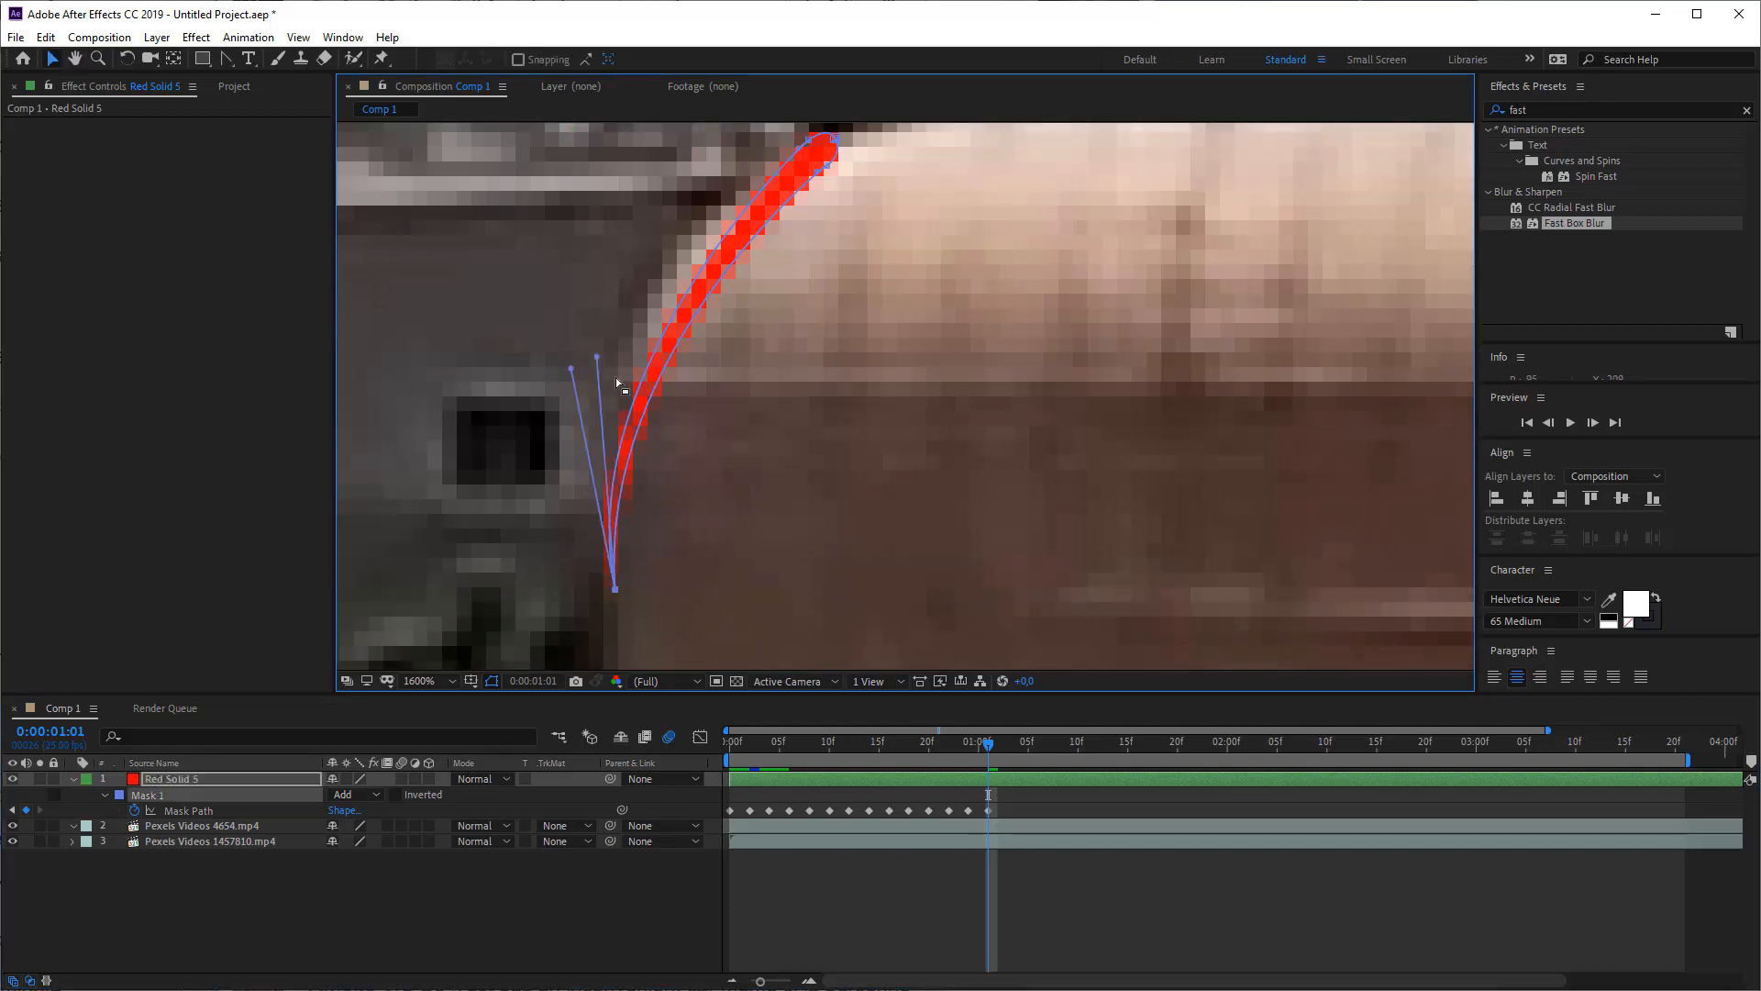
left_click_drag(596, 357, 588, 303)
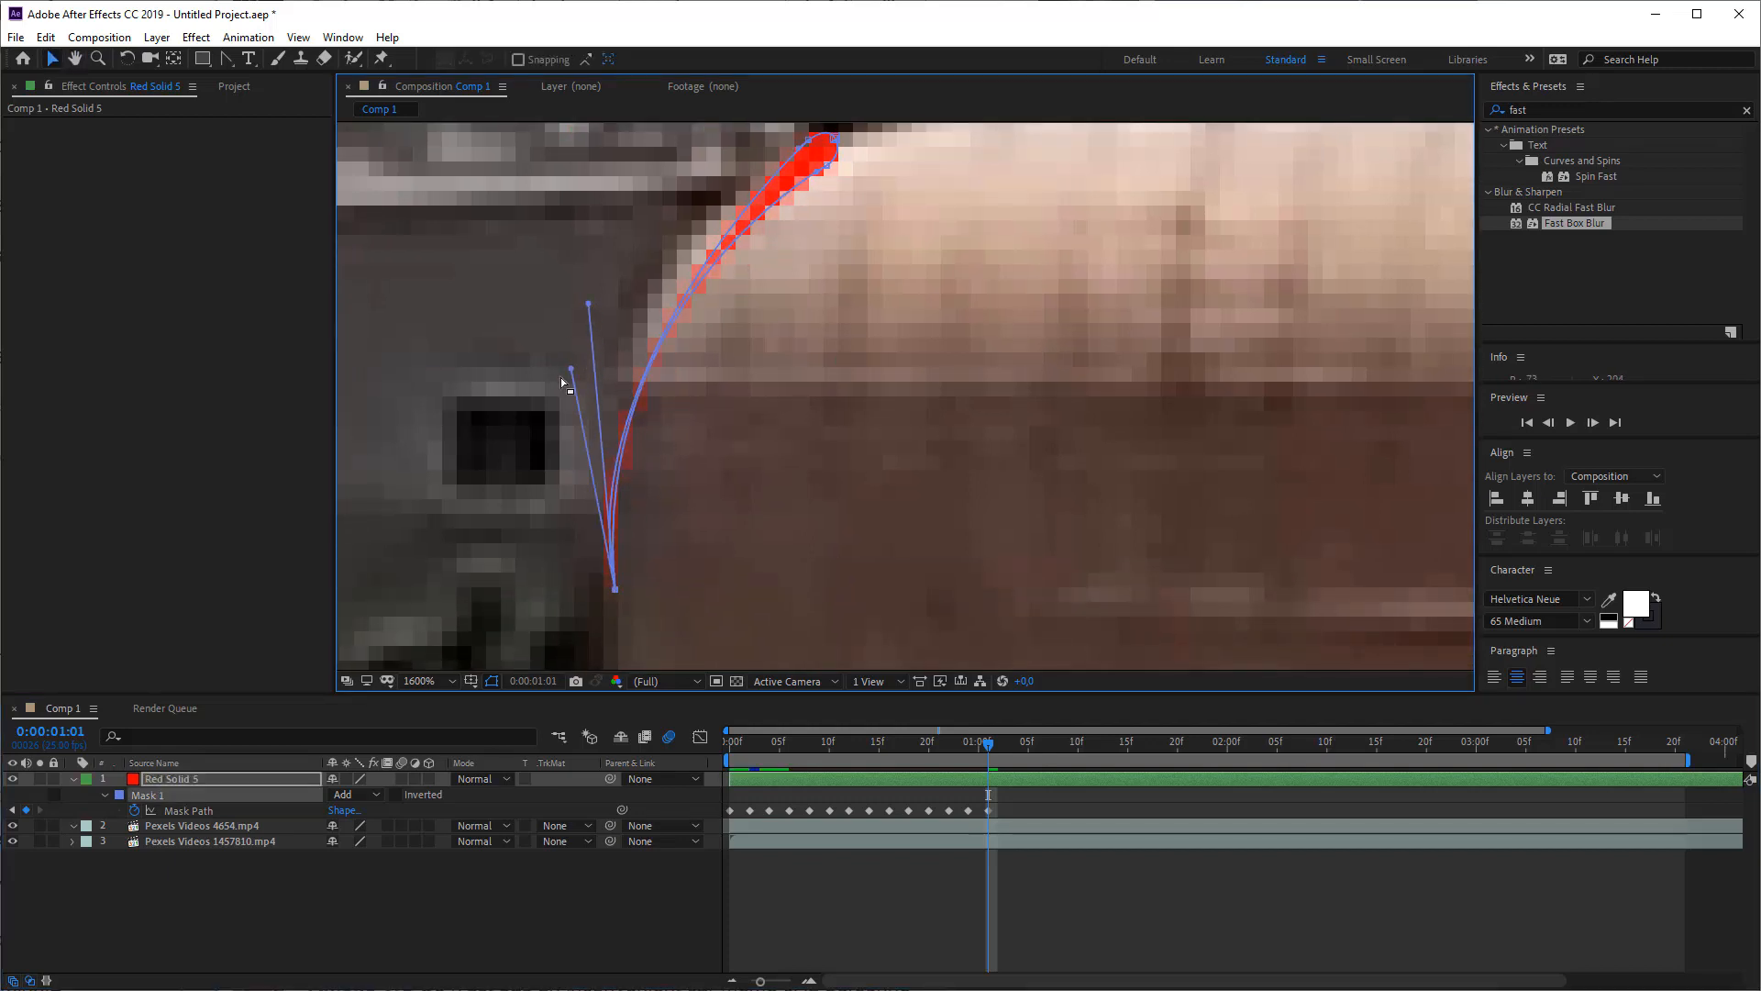
left_click_drag(569, 370, 536, 286)
scroll(802, 299, "down", 2)
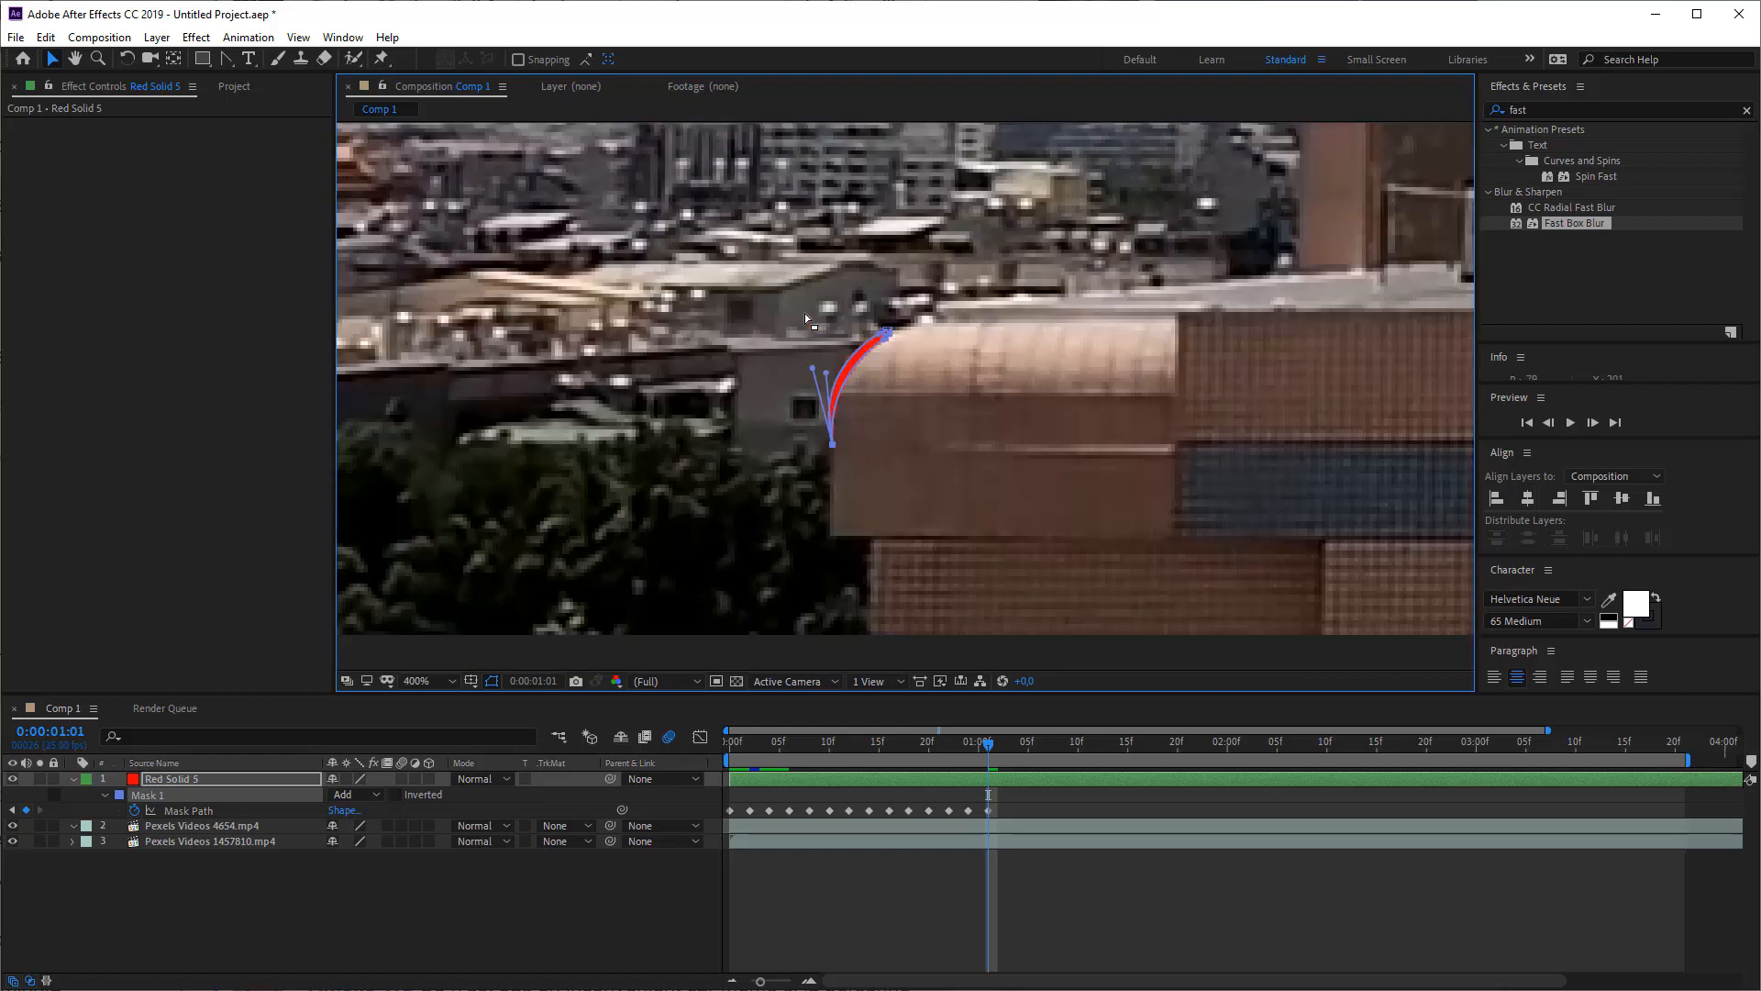
scroll(867, 327, "up", 1)
left_click_drag(867, 327, 737, 434)
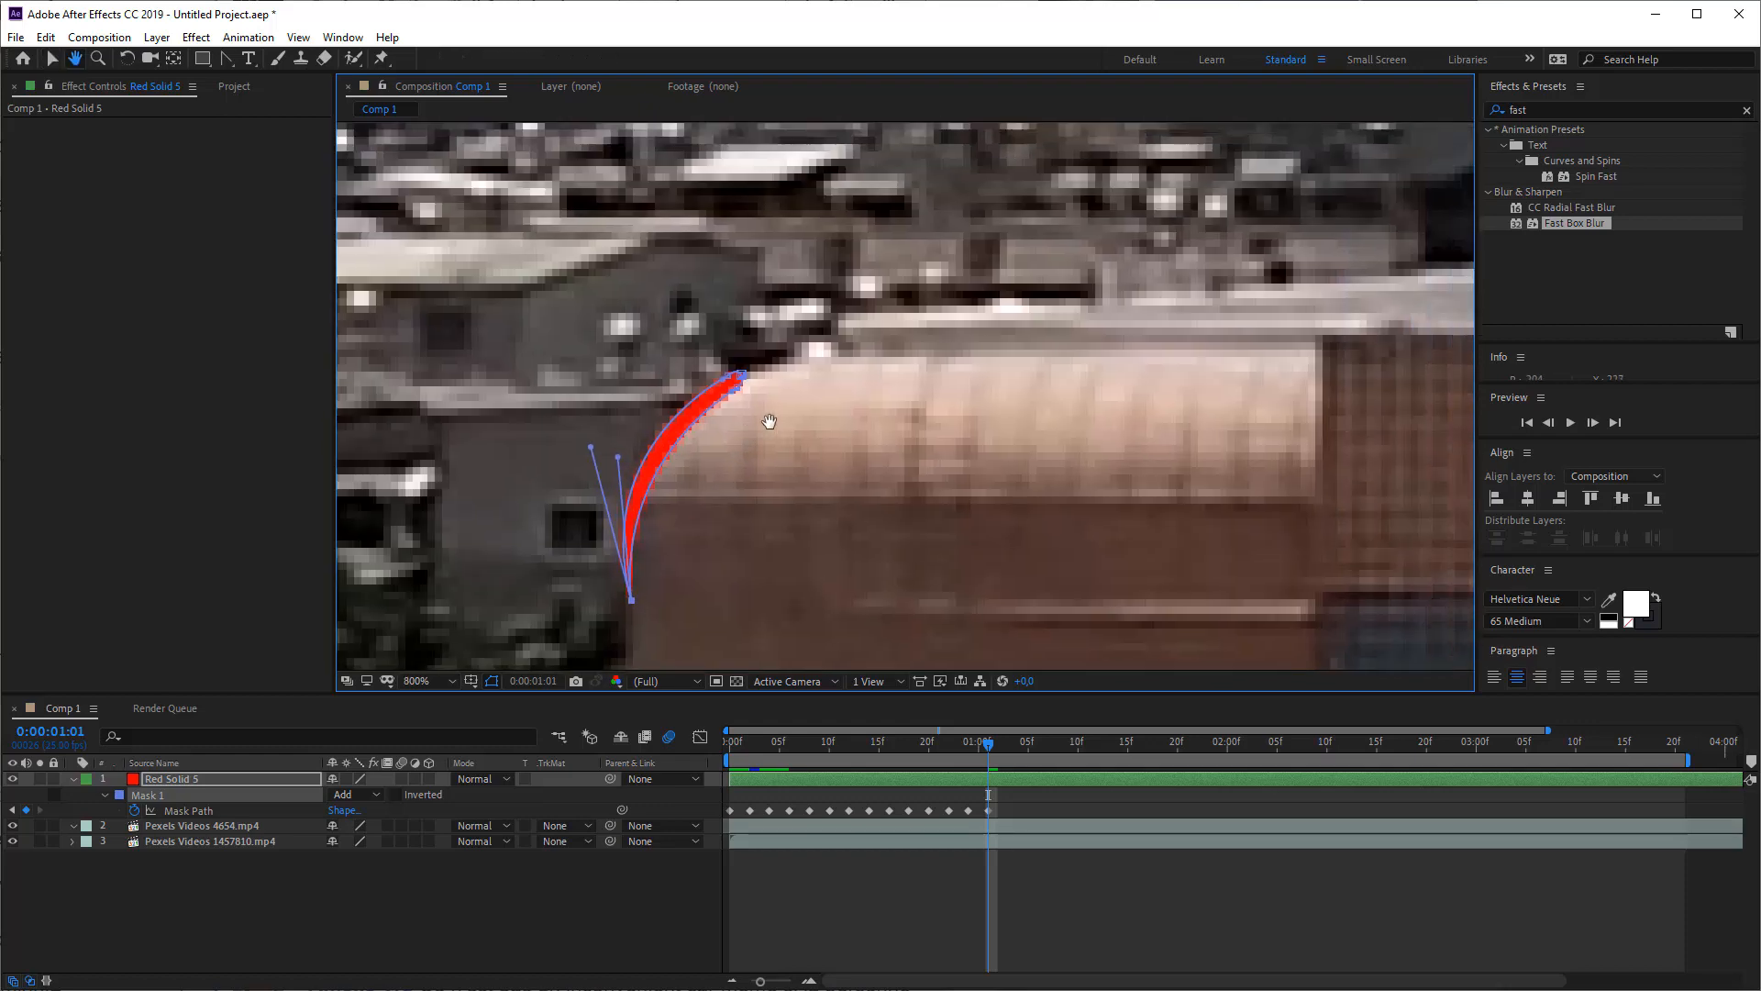
- Preview the line's climb up the wall and onto the roof's curve from 0:00:00:21
left_click(1003, 742)
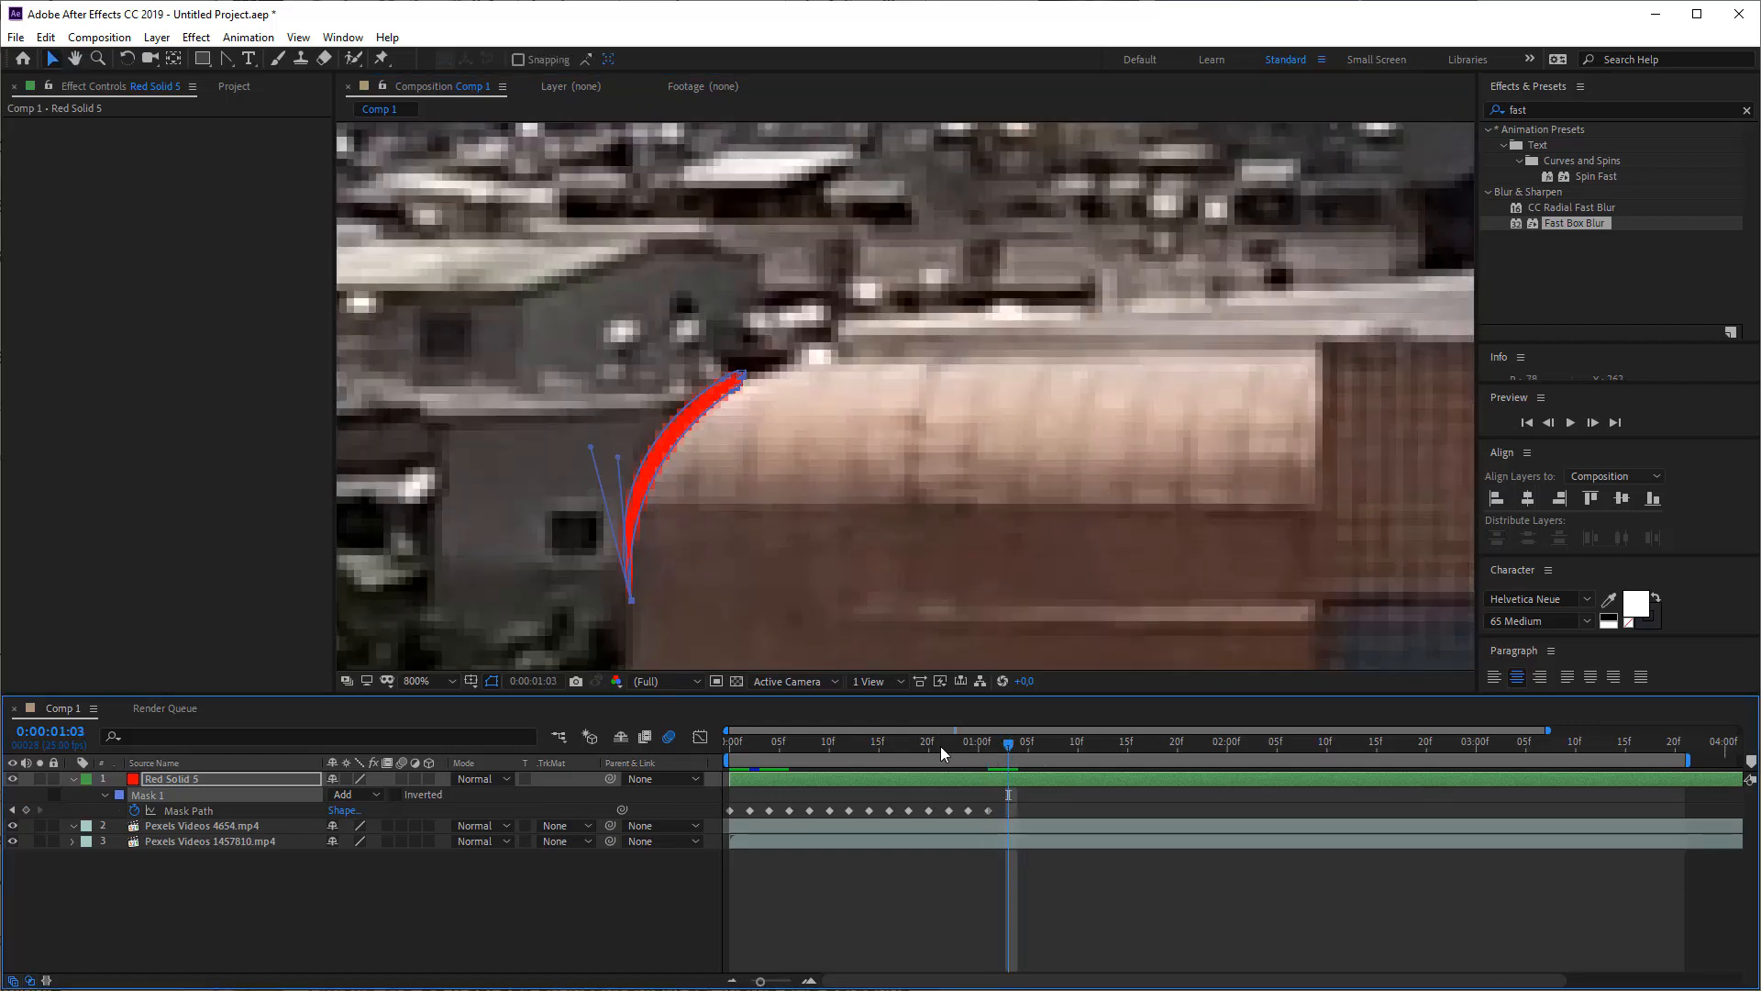
mouse_move(938, 751)
left_mouse_down()
mouse_move(976, 745)
mouse_move(873, 741)
mouse_move(938, 745)
left_mouse_up()
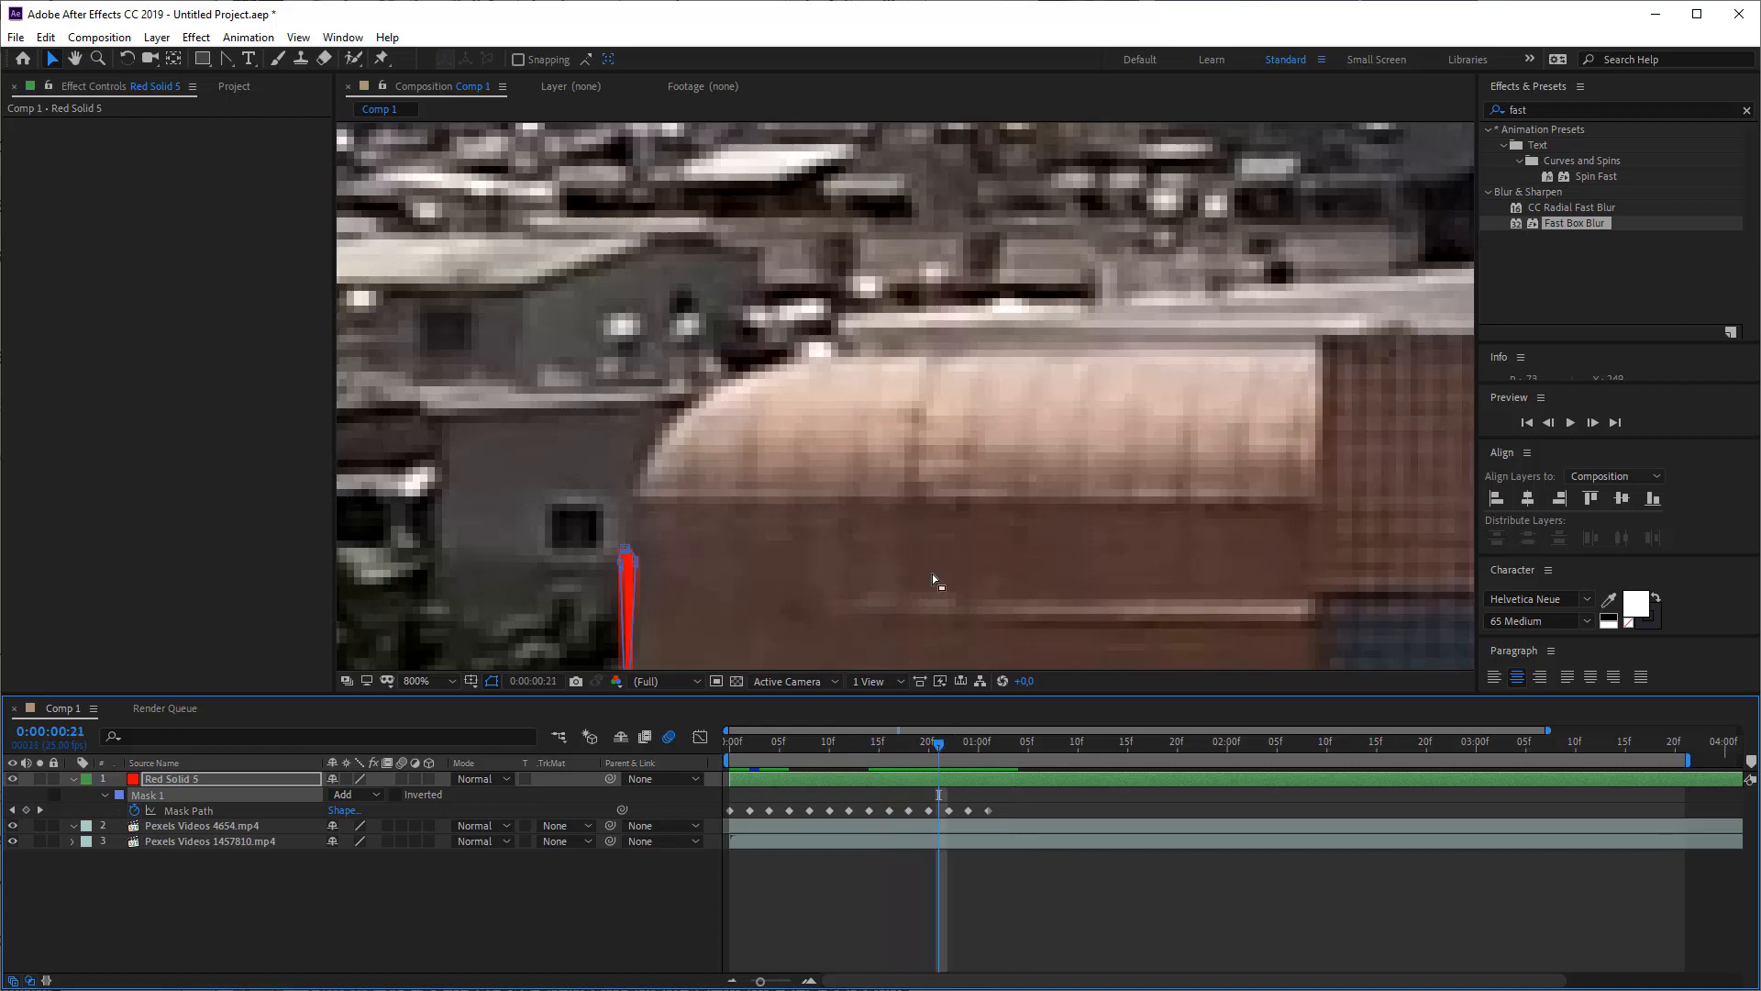
key("space")
left_click_drag(934, 497, 972, 283)
left_click_drag(907, 749, 988, 742)
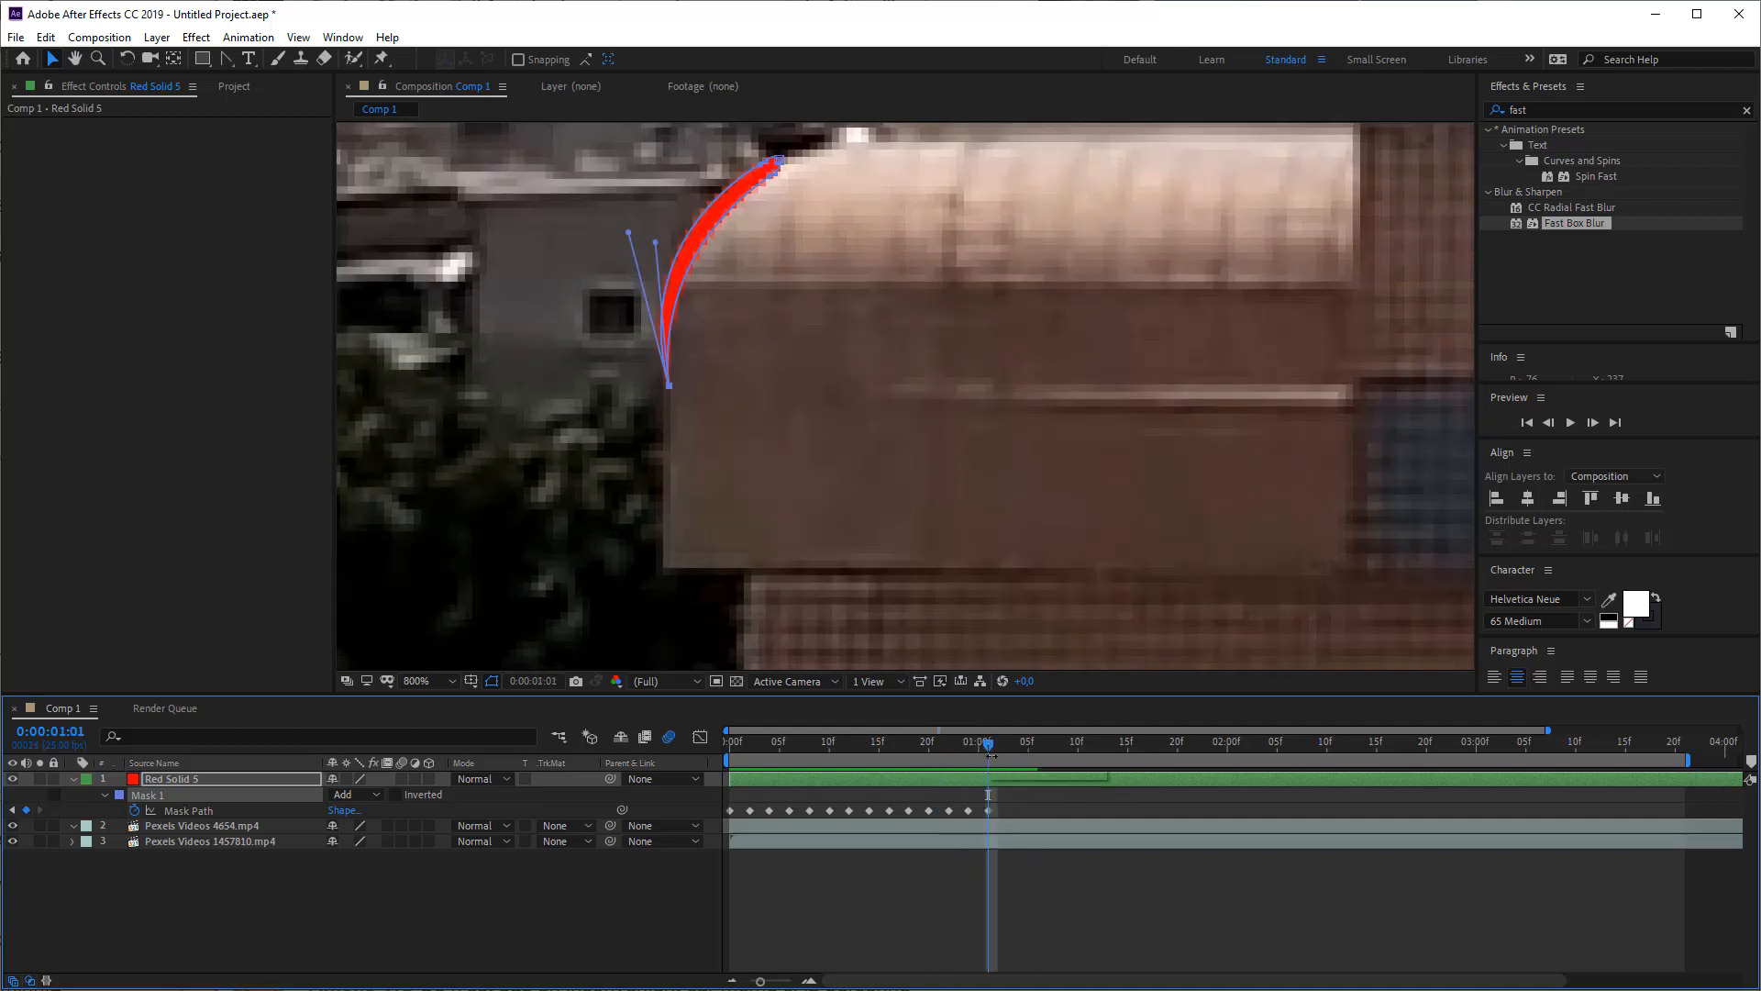
- At 0:00:01:03, move the mask's head farther along the roof's curve toward its flat top
left_click_drag(982, 743, 1007, 746)
left_click_drag(923, 319, 858, 532)
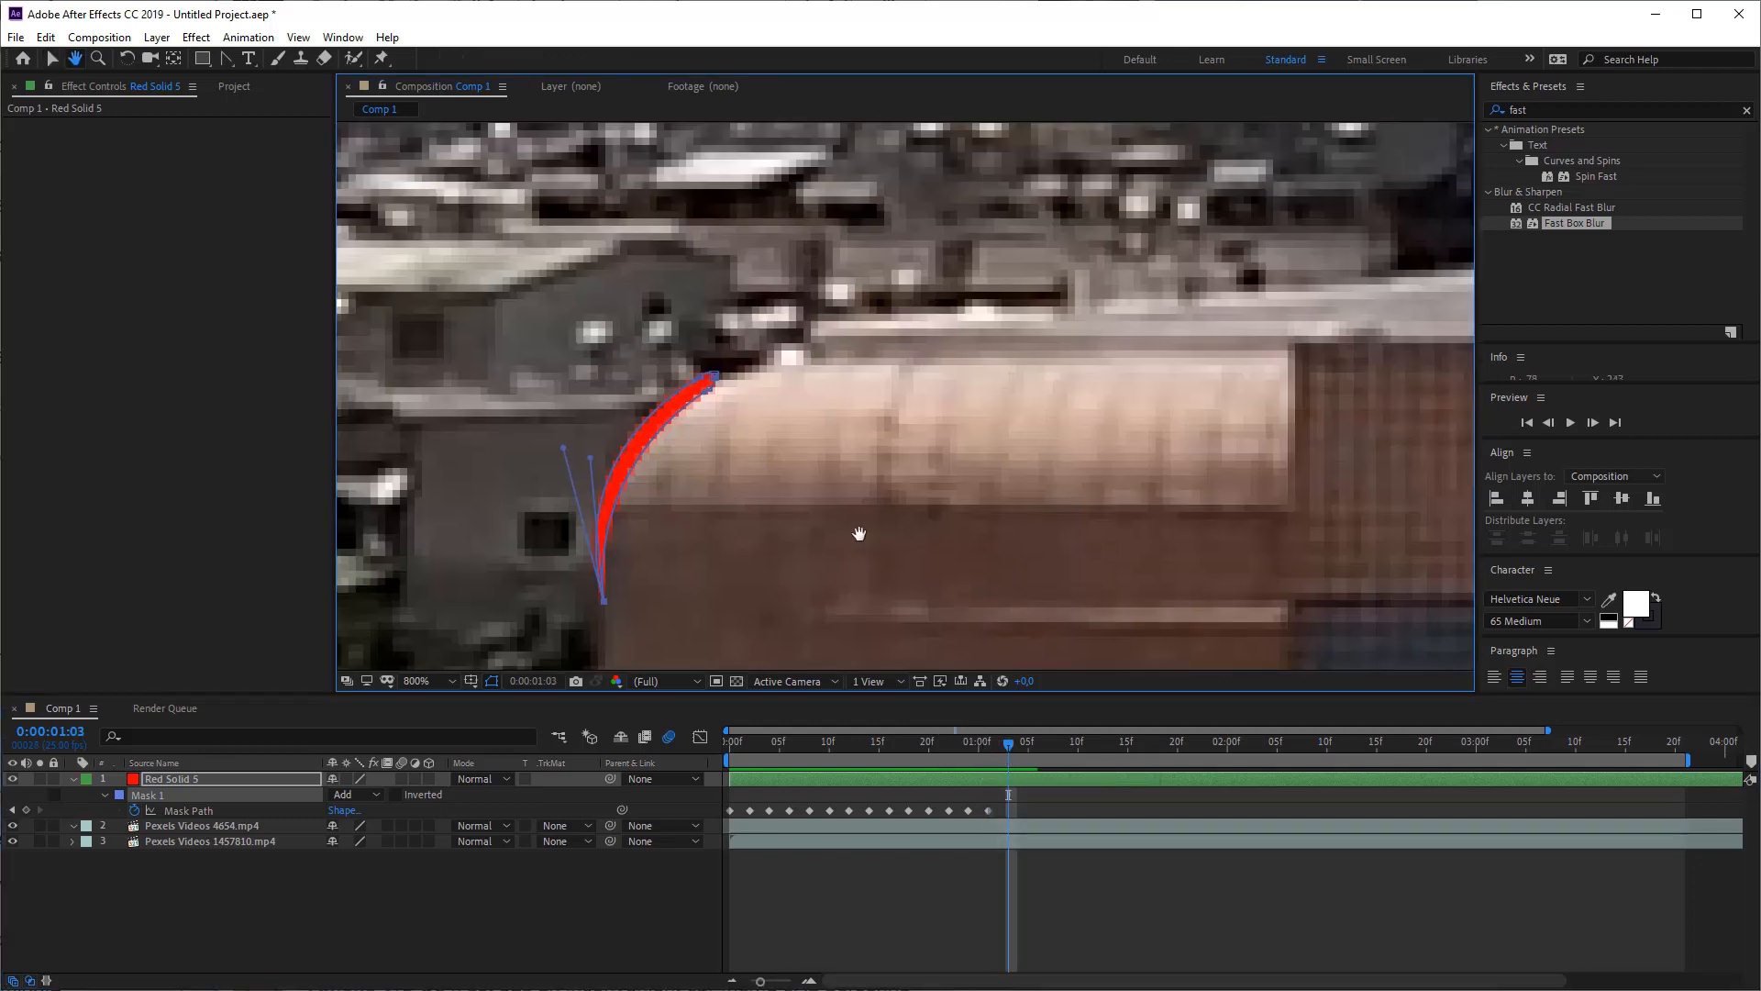
scroll(911, 392, "down", 4)
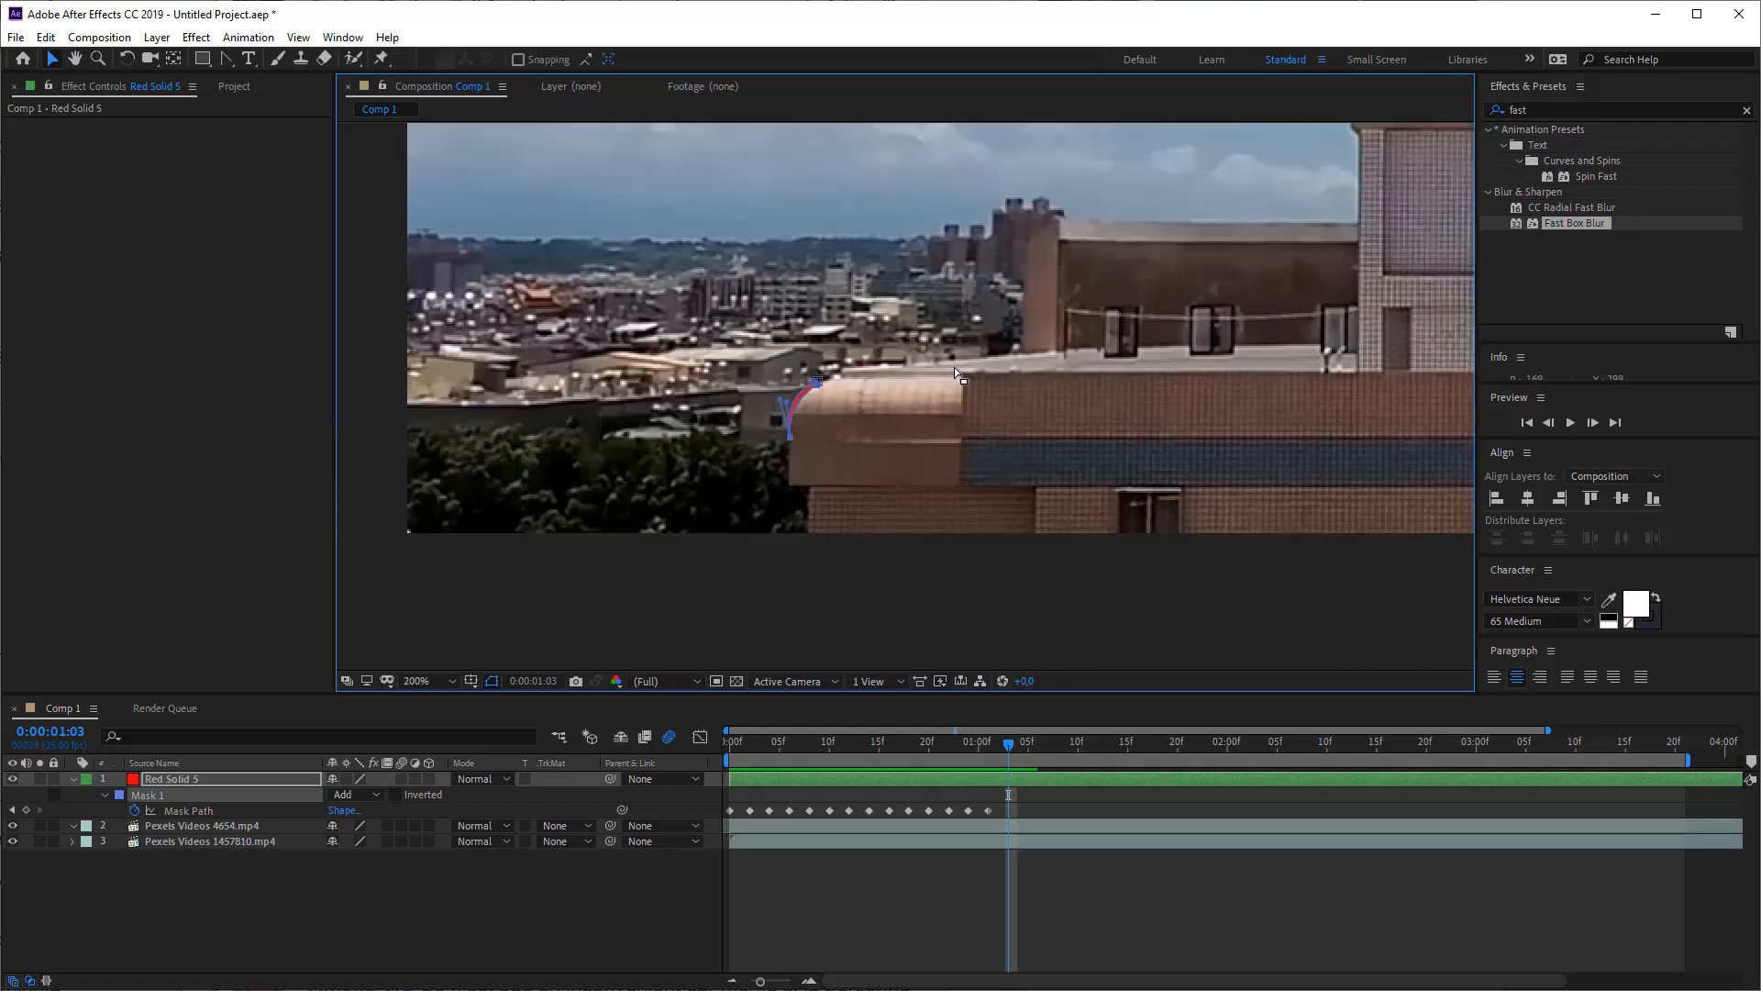
scroll(973, 354, "up", 2)
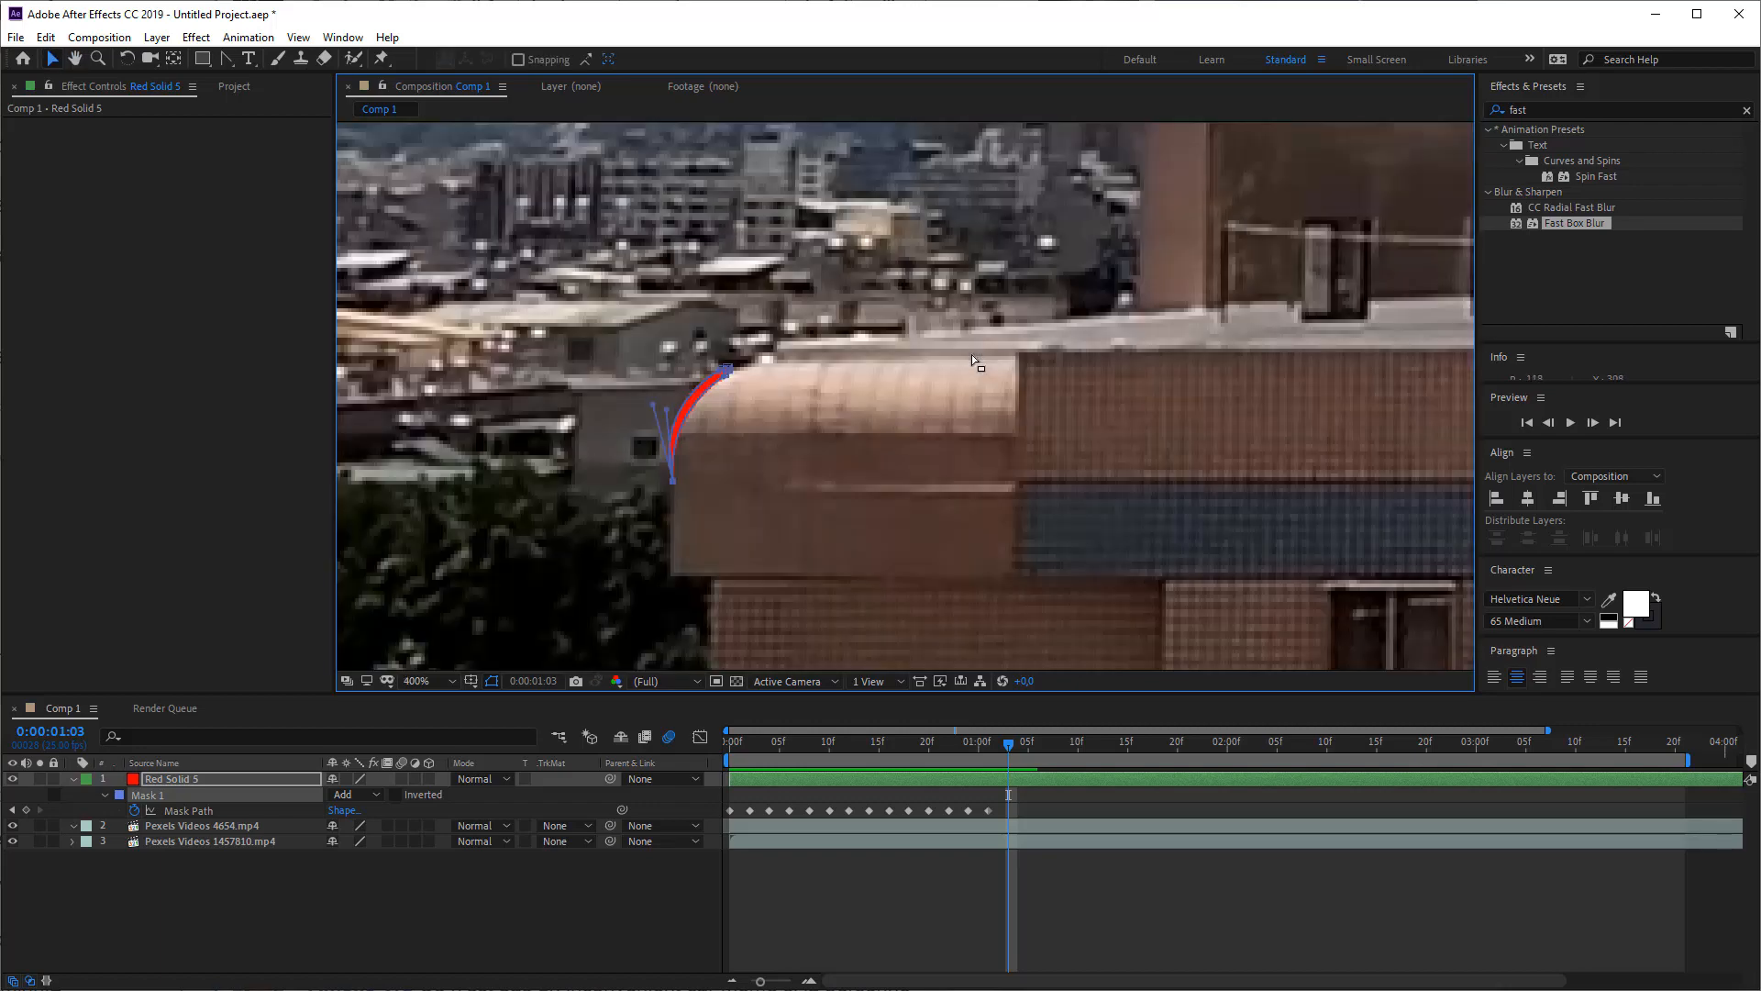
scroll(972, 357, "up", 2)
scroll(860, 371, "down", 1)
left_click_drag(590, 374, 1062, 337)
scroll(722, 411, "up", 1)
key("v")
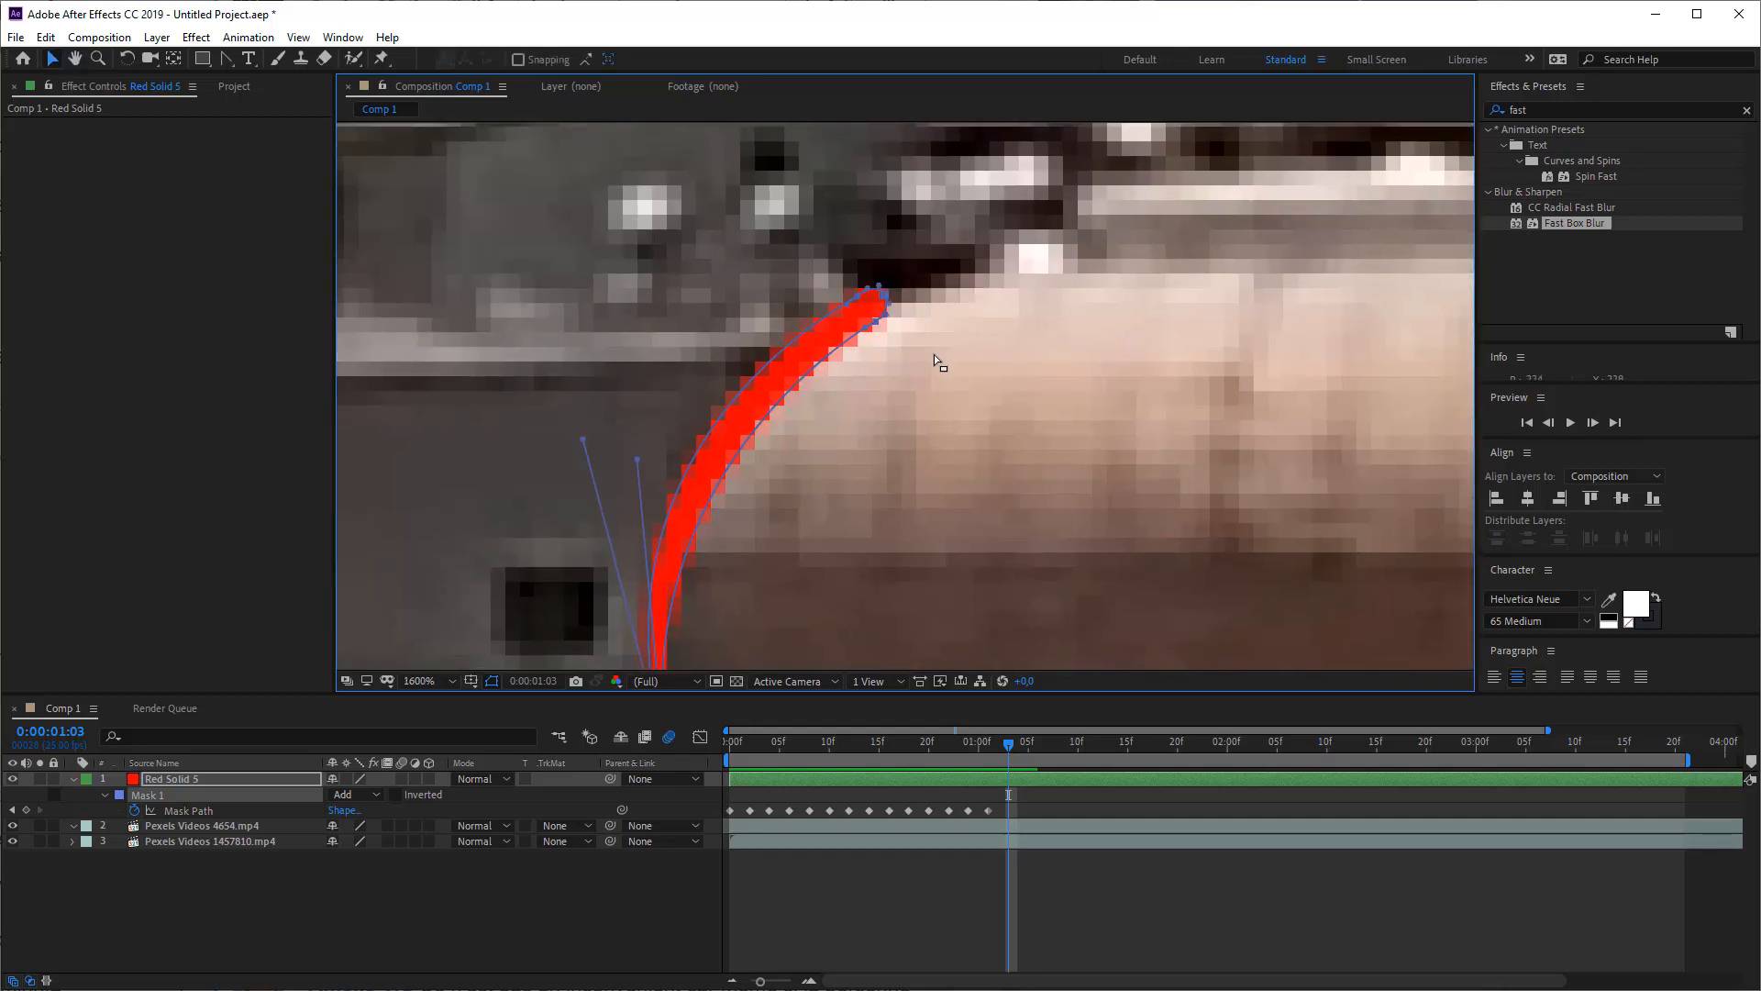
key("ctrl+t")
left_click_drag(872, 303, 1079, 277)
- At 0:00:01:03, raise the mask's tail point up the wall and adjust its handles so the shape hugs the roof's curve
left_click_drag(647, 597, 699, 394)
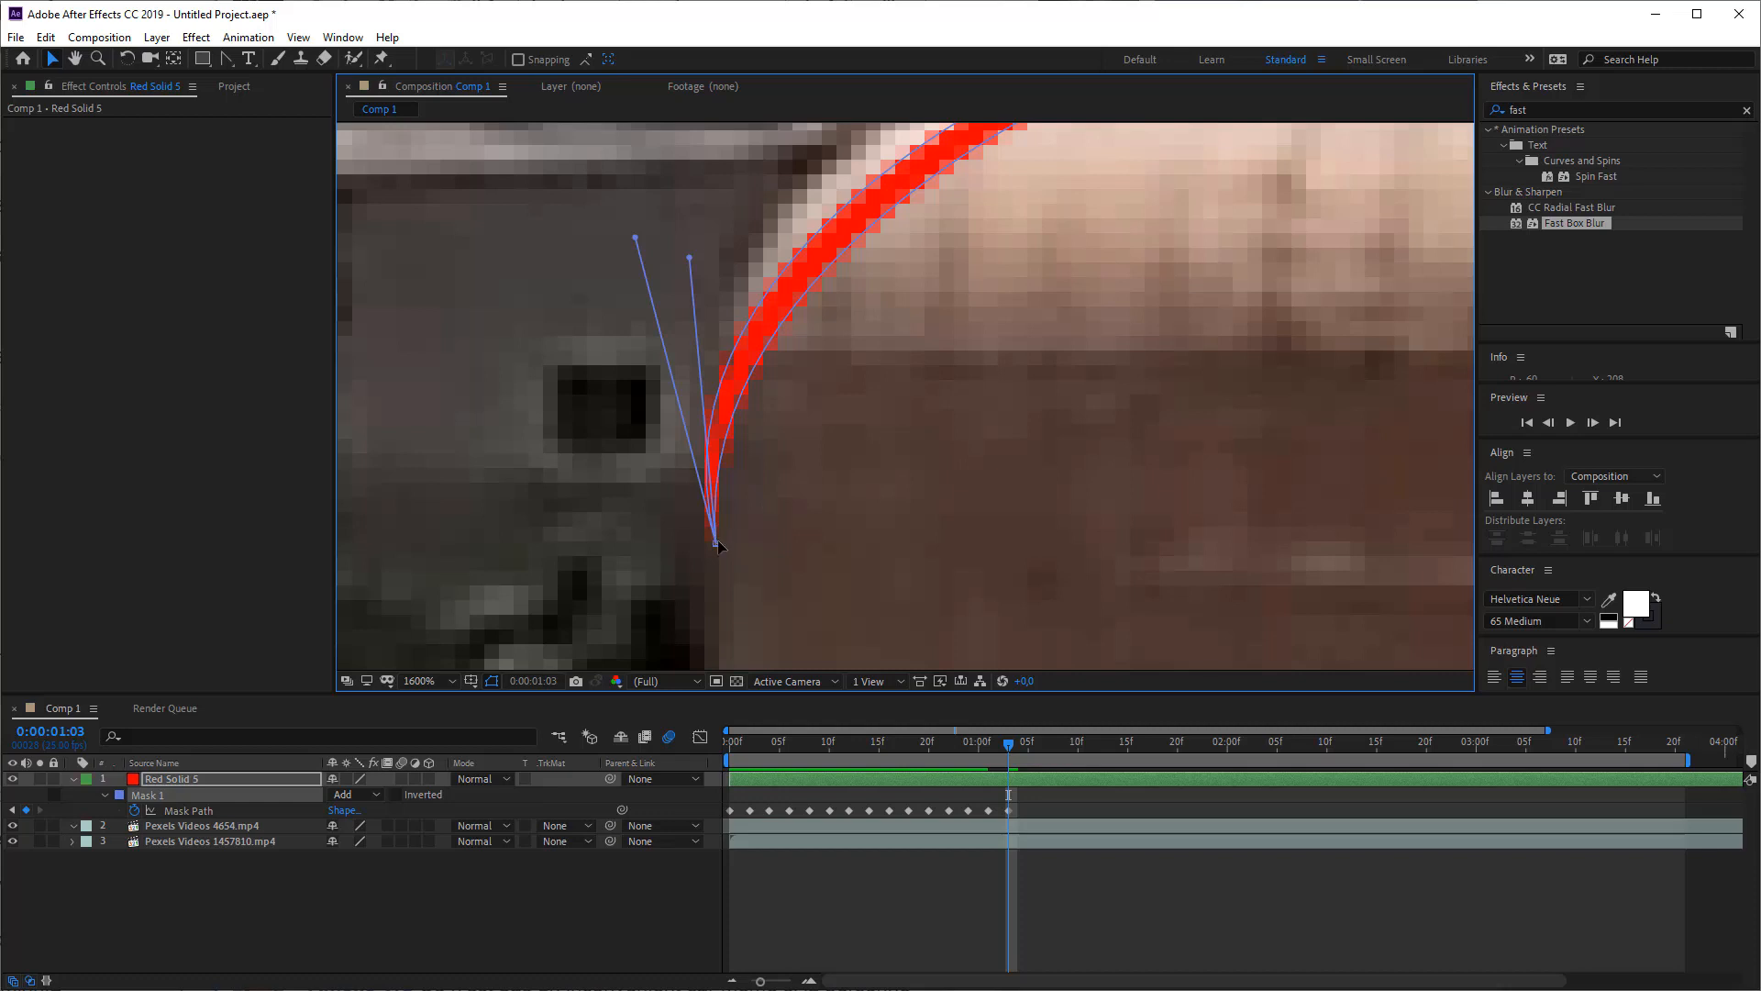
left_click_drag(717, 509, 712, 408)
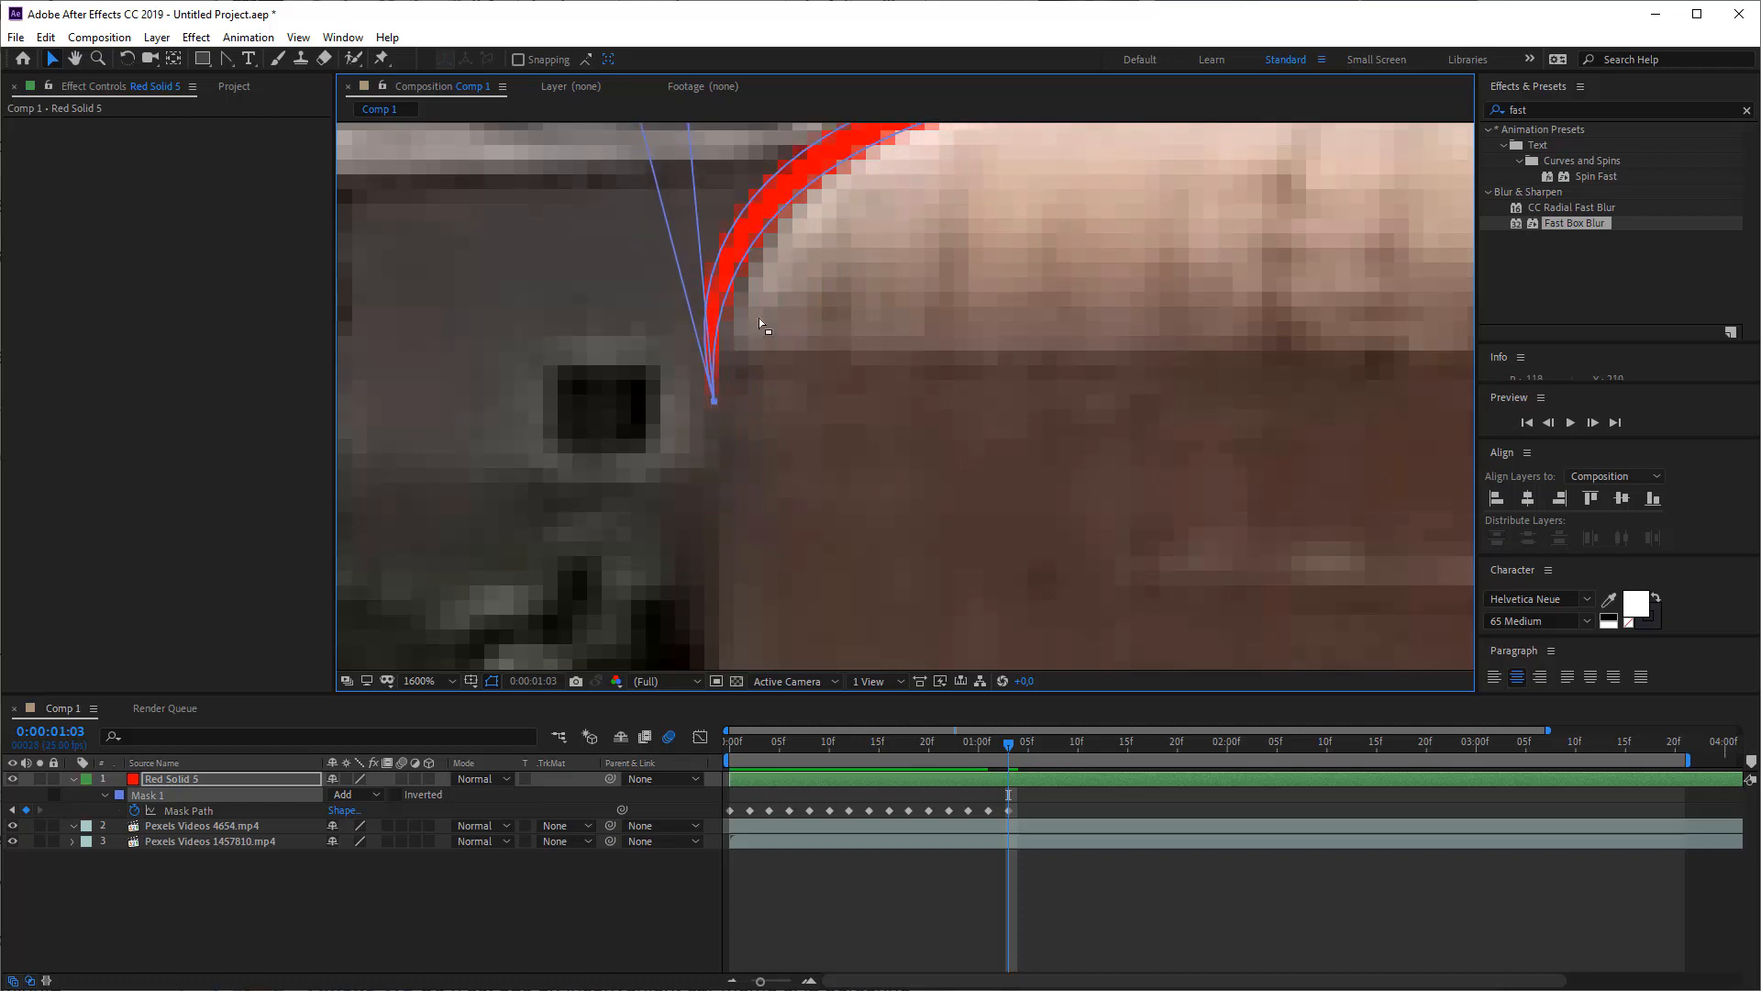
left_click_drag(758, 318, 736, 599)
mouse_move(664, 396)
left_mouse_down()
mouse_move(717, 386)
mouse_move(648, 383)
mouse_move(739, 415)
mouse_move(637, 369)
mouse_move(660, 416)
mouse_move(650, 396)
left_mouse_up()
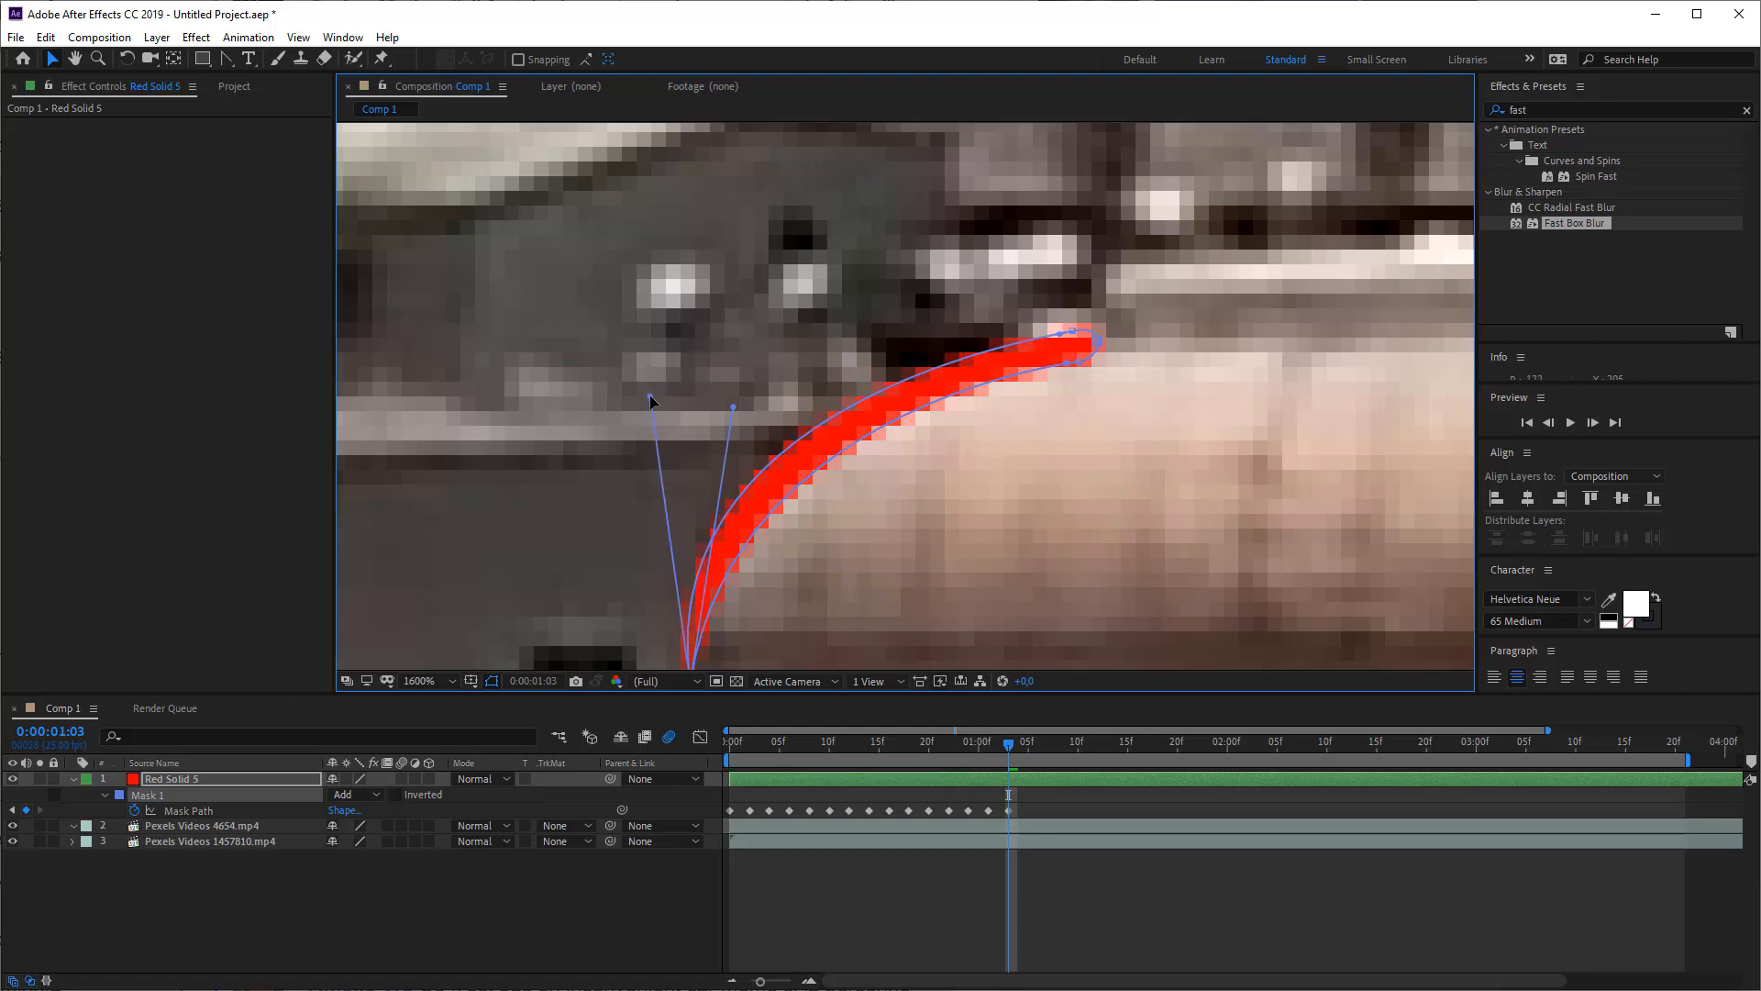
- At 0:00:01:05, move the mask's head along the flat top edge of the curved roof
left_click_drag(1207, 509, 927, 571)
key("Page_Down")
key("Page_Down")
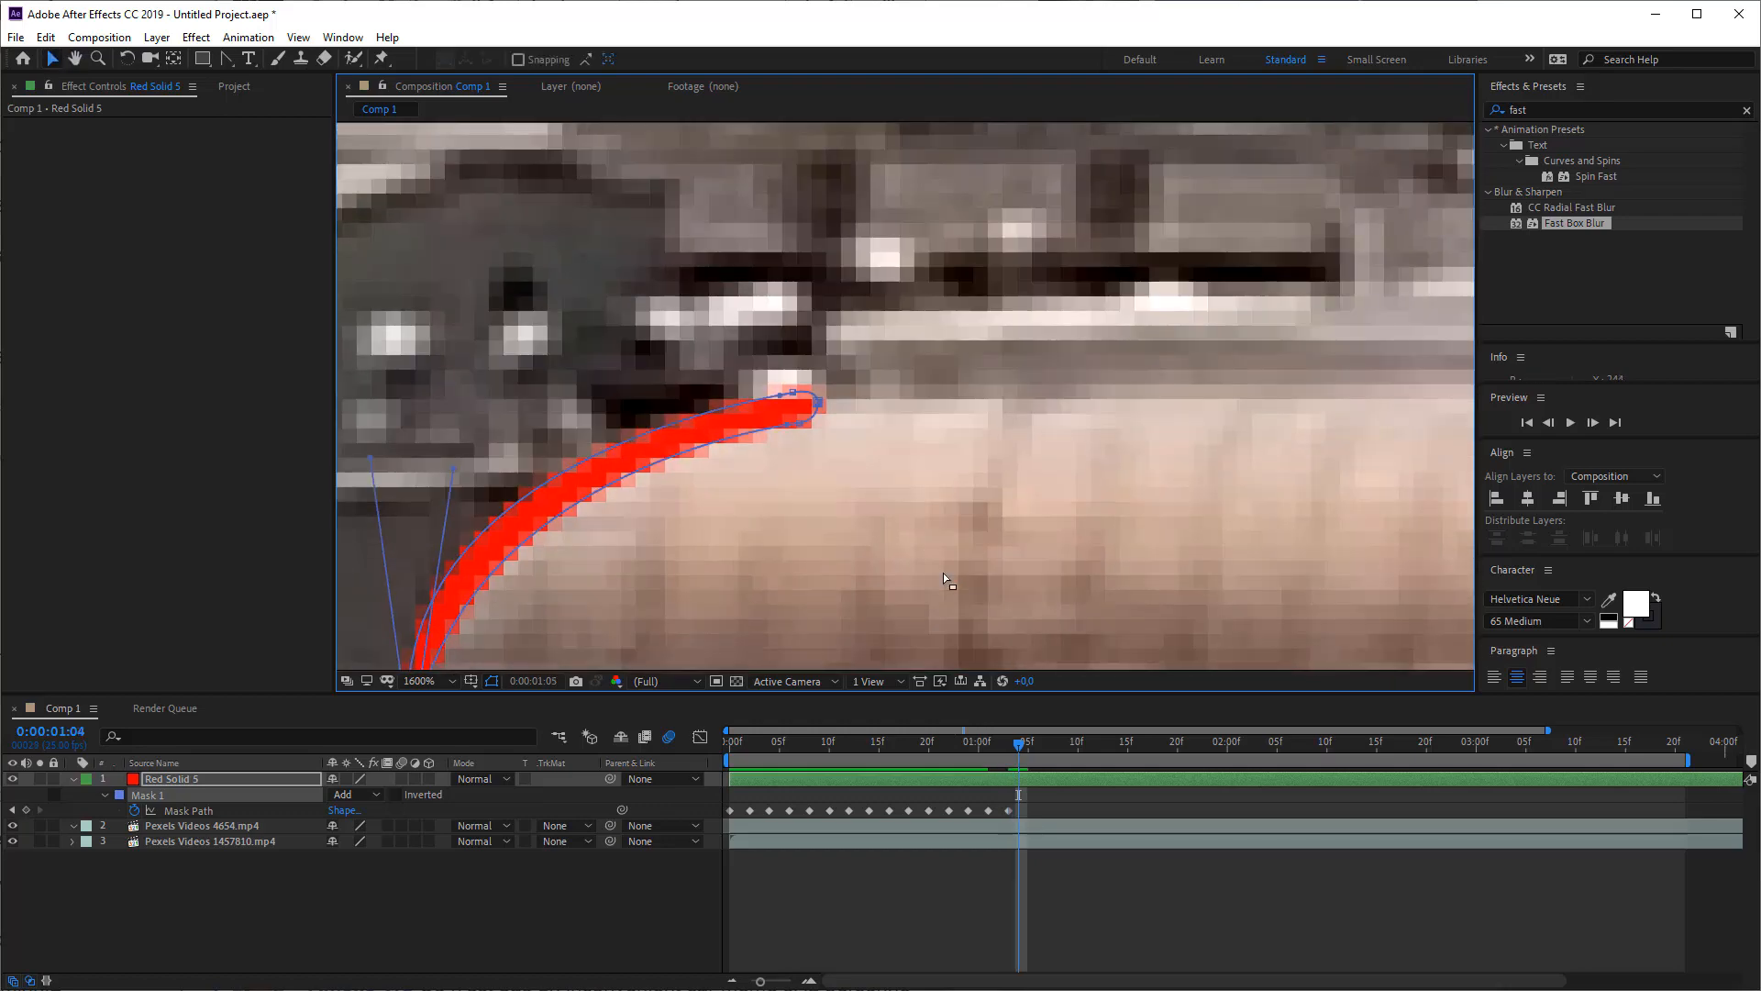
key("comma")
key("comma")
key("period")
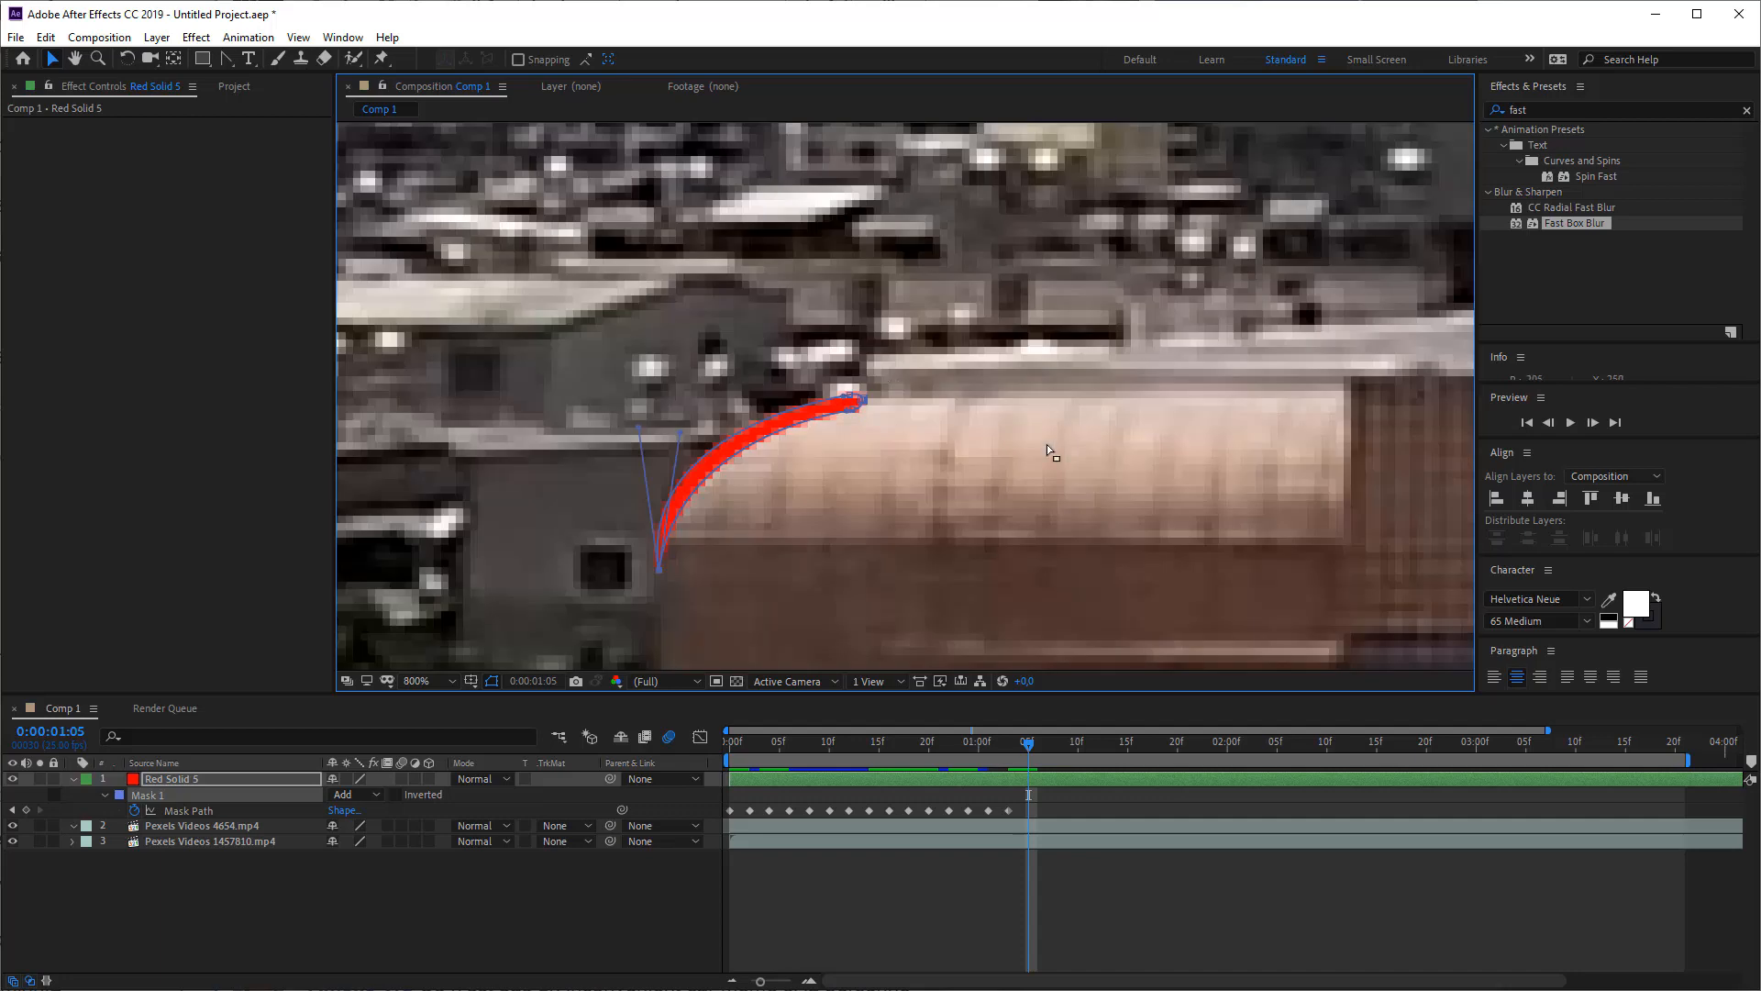
left_click_drag(1047, 444, 760, 539)
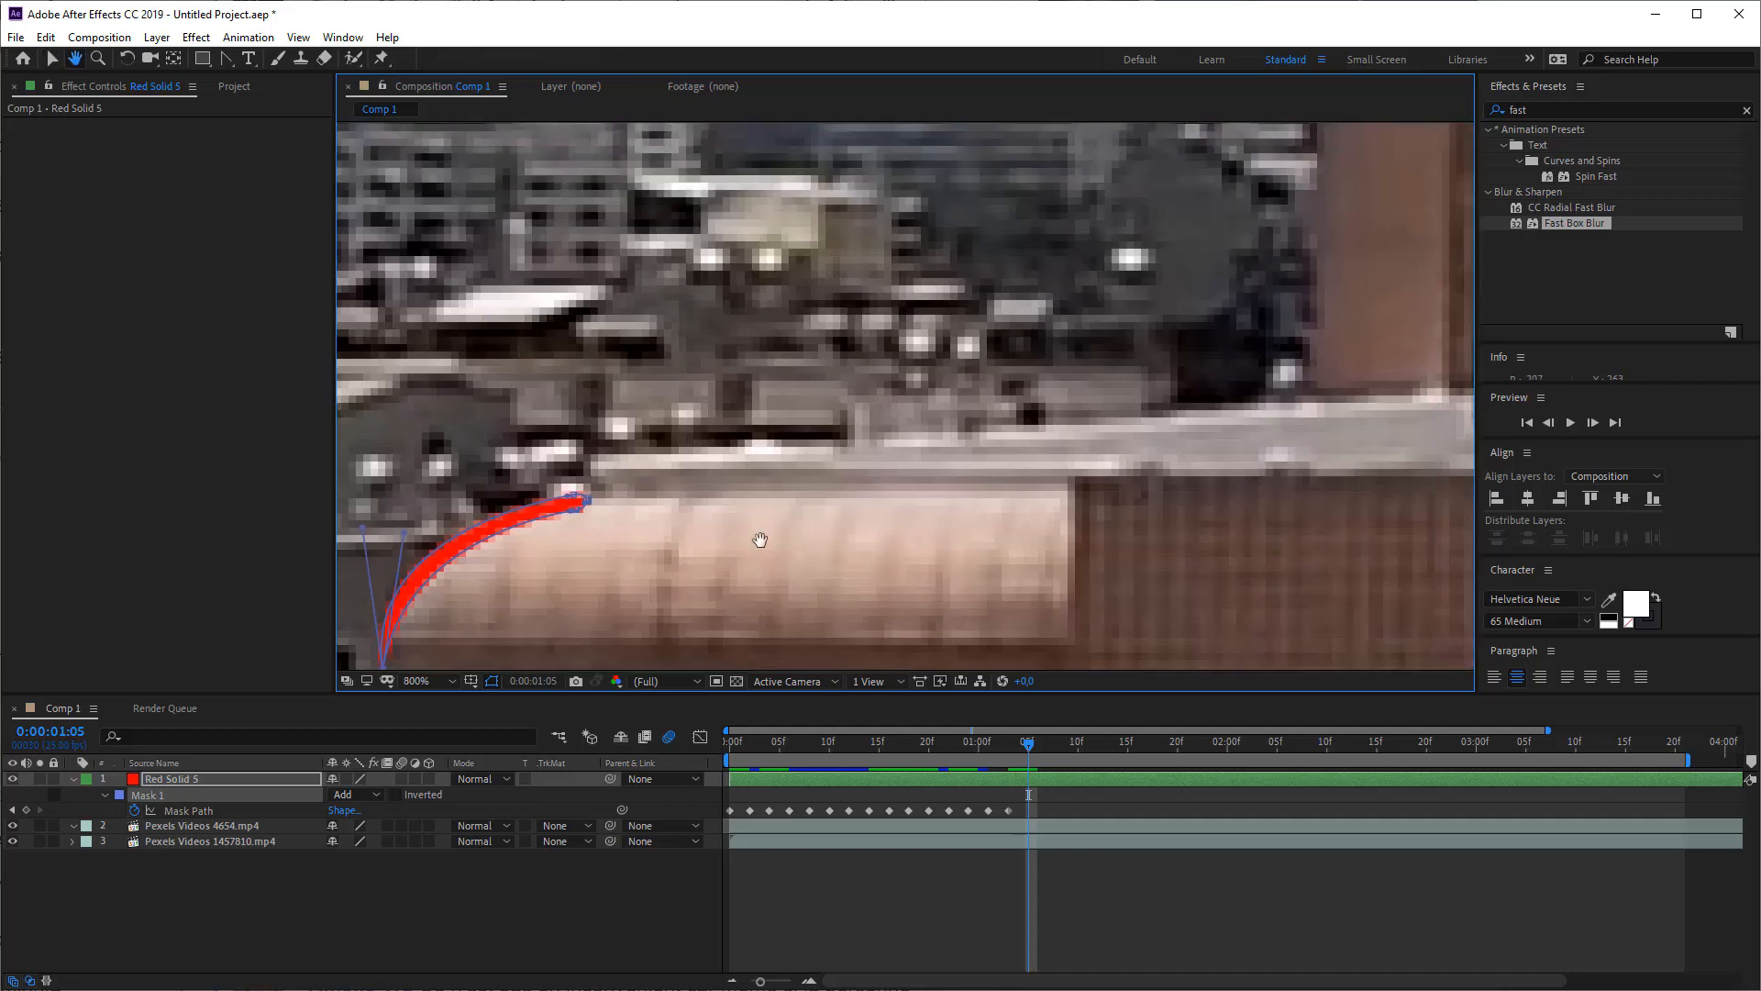
left_click(587, 503)
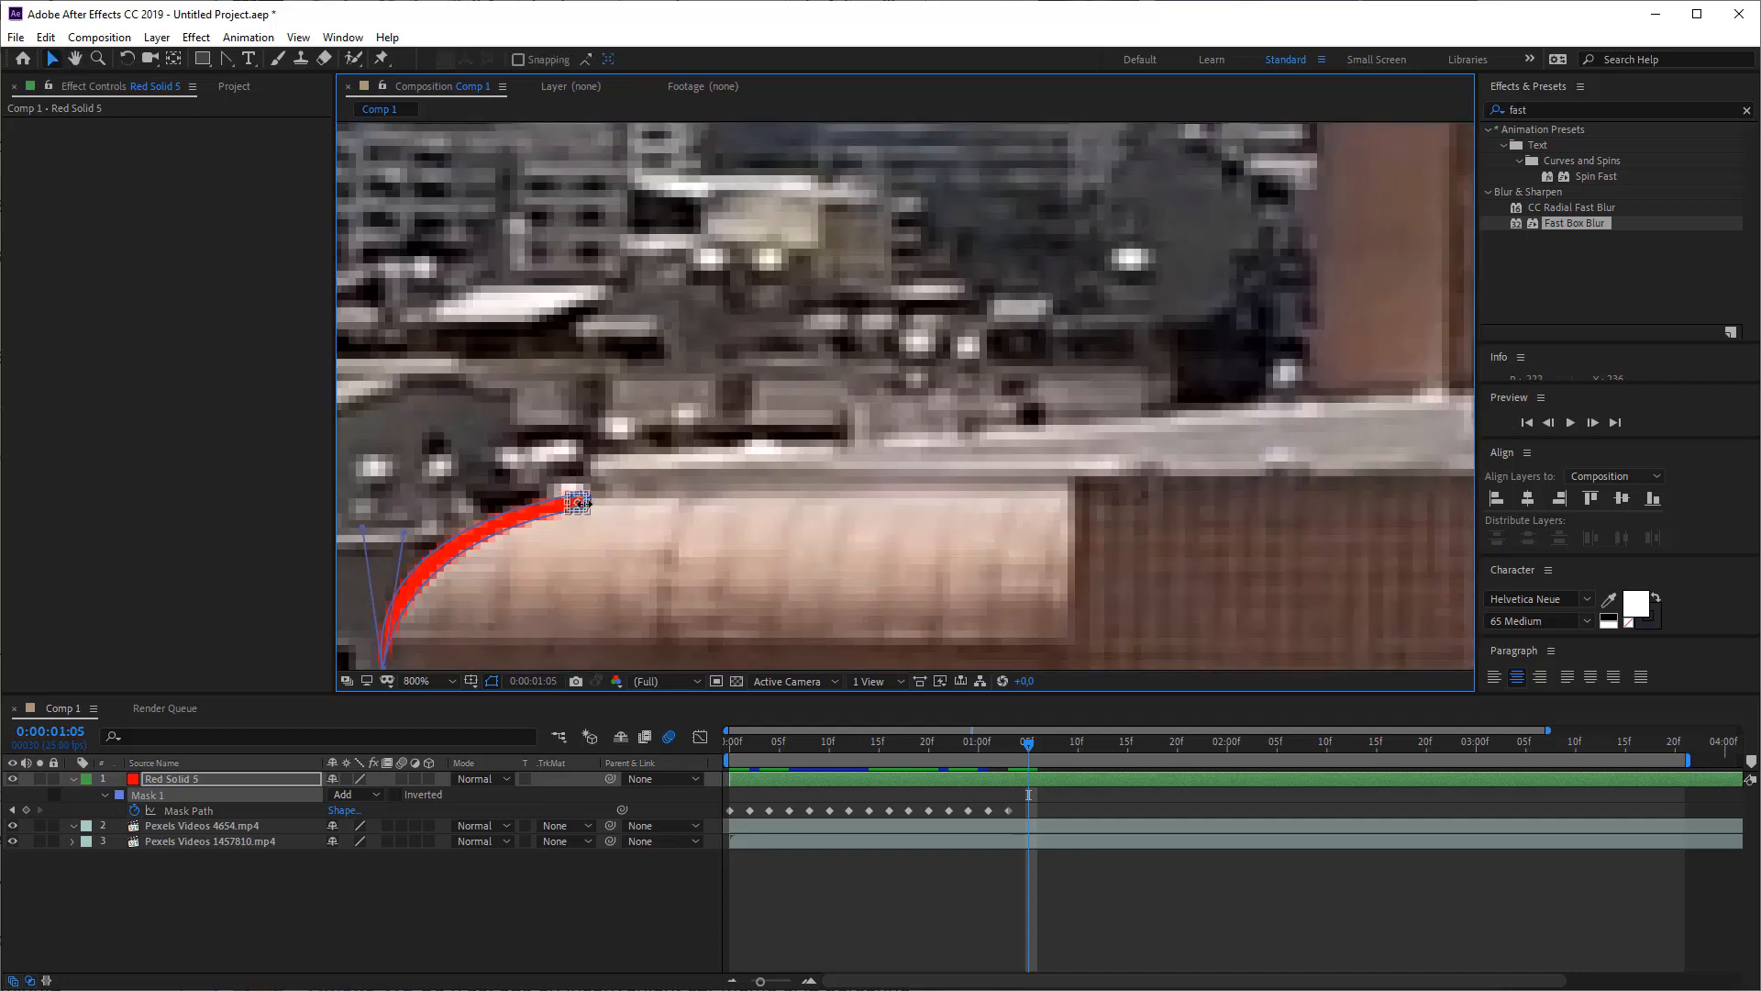
key("period")
left_click_drag(567, 510, 1227, 373)
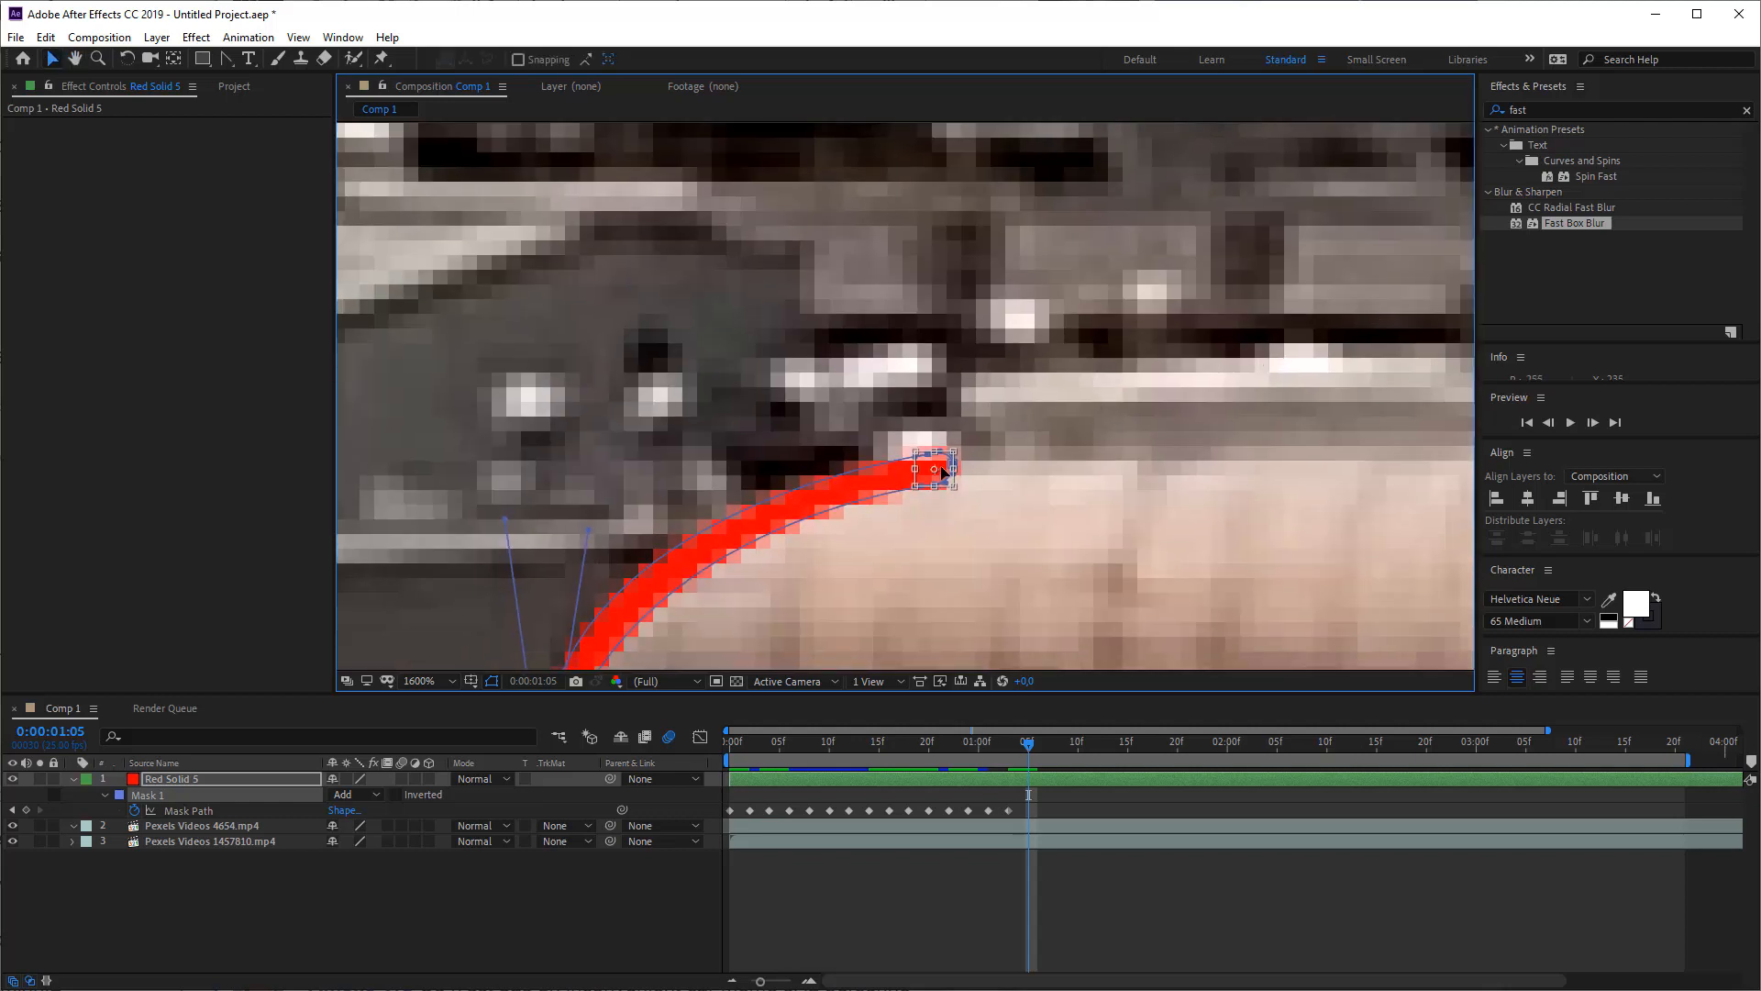
left_click_drag(944, 473, 1318, 474)
key("ctrl+z")
left_click_drag(927, 469, 1341, 456)
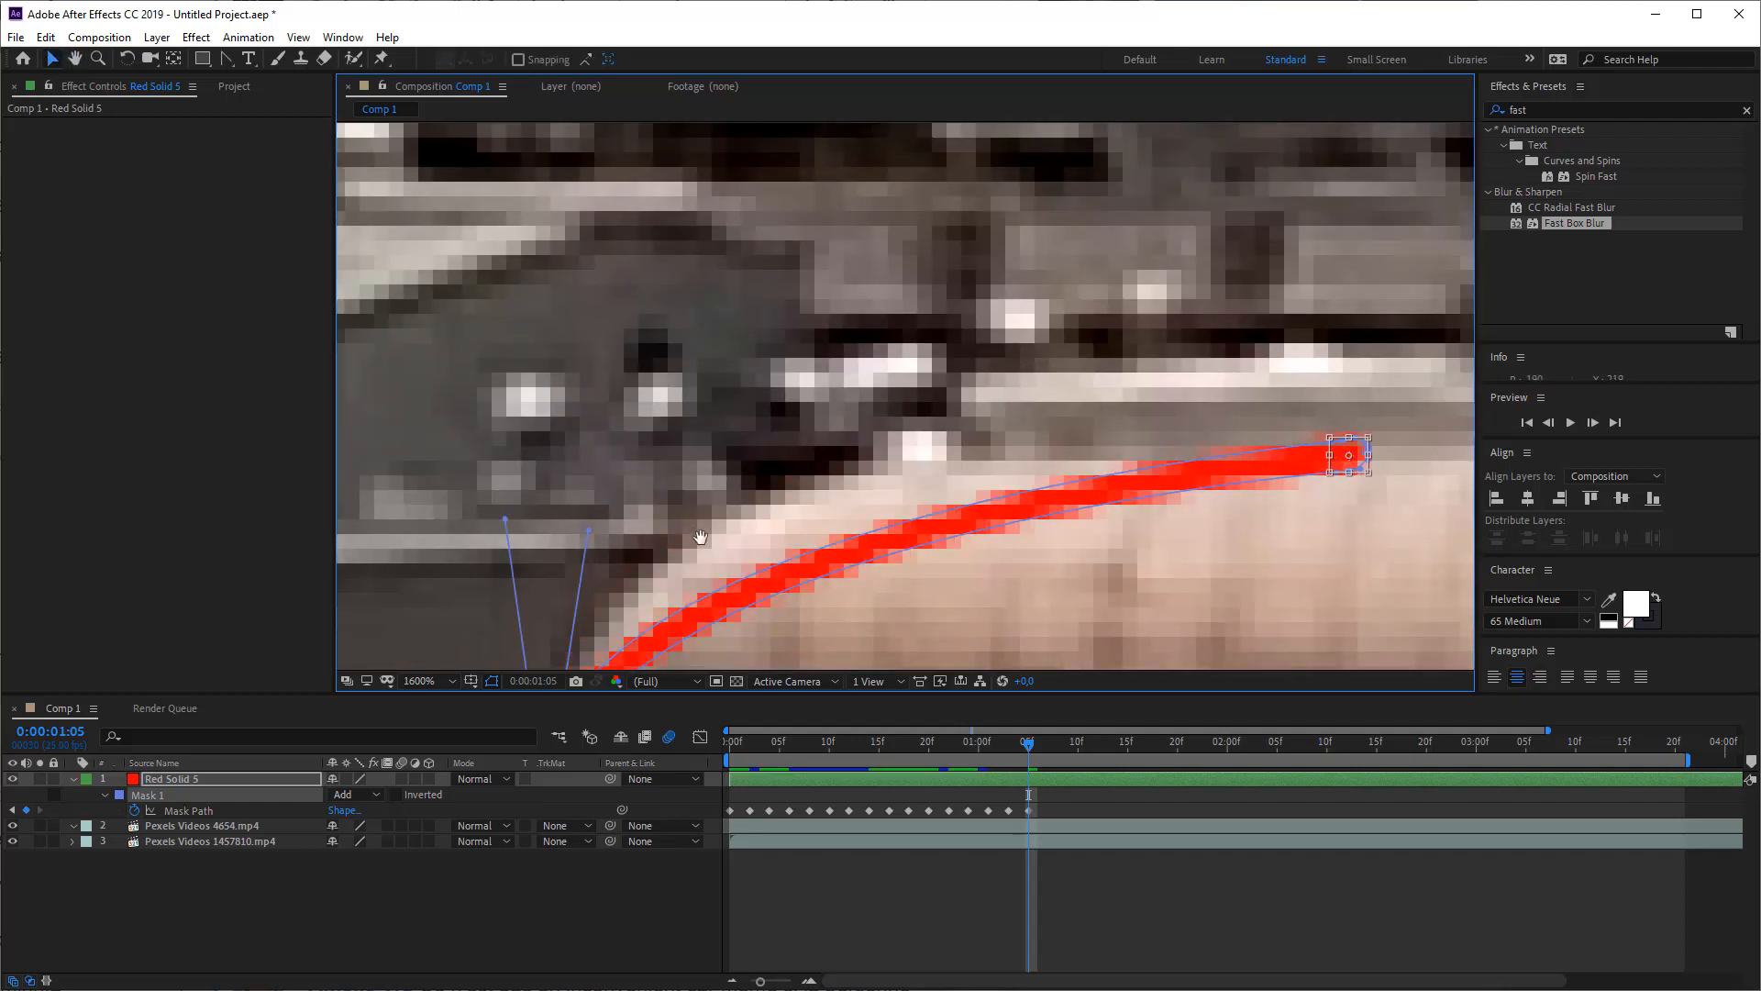
- At 0:00:01:05, move the mask's tail point up the roof's curve and angle both its handles along the edge
left_click_drag(594, 666, 562, 536)
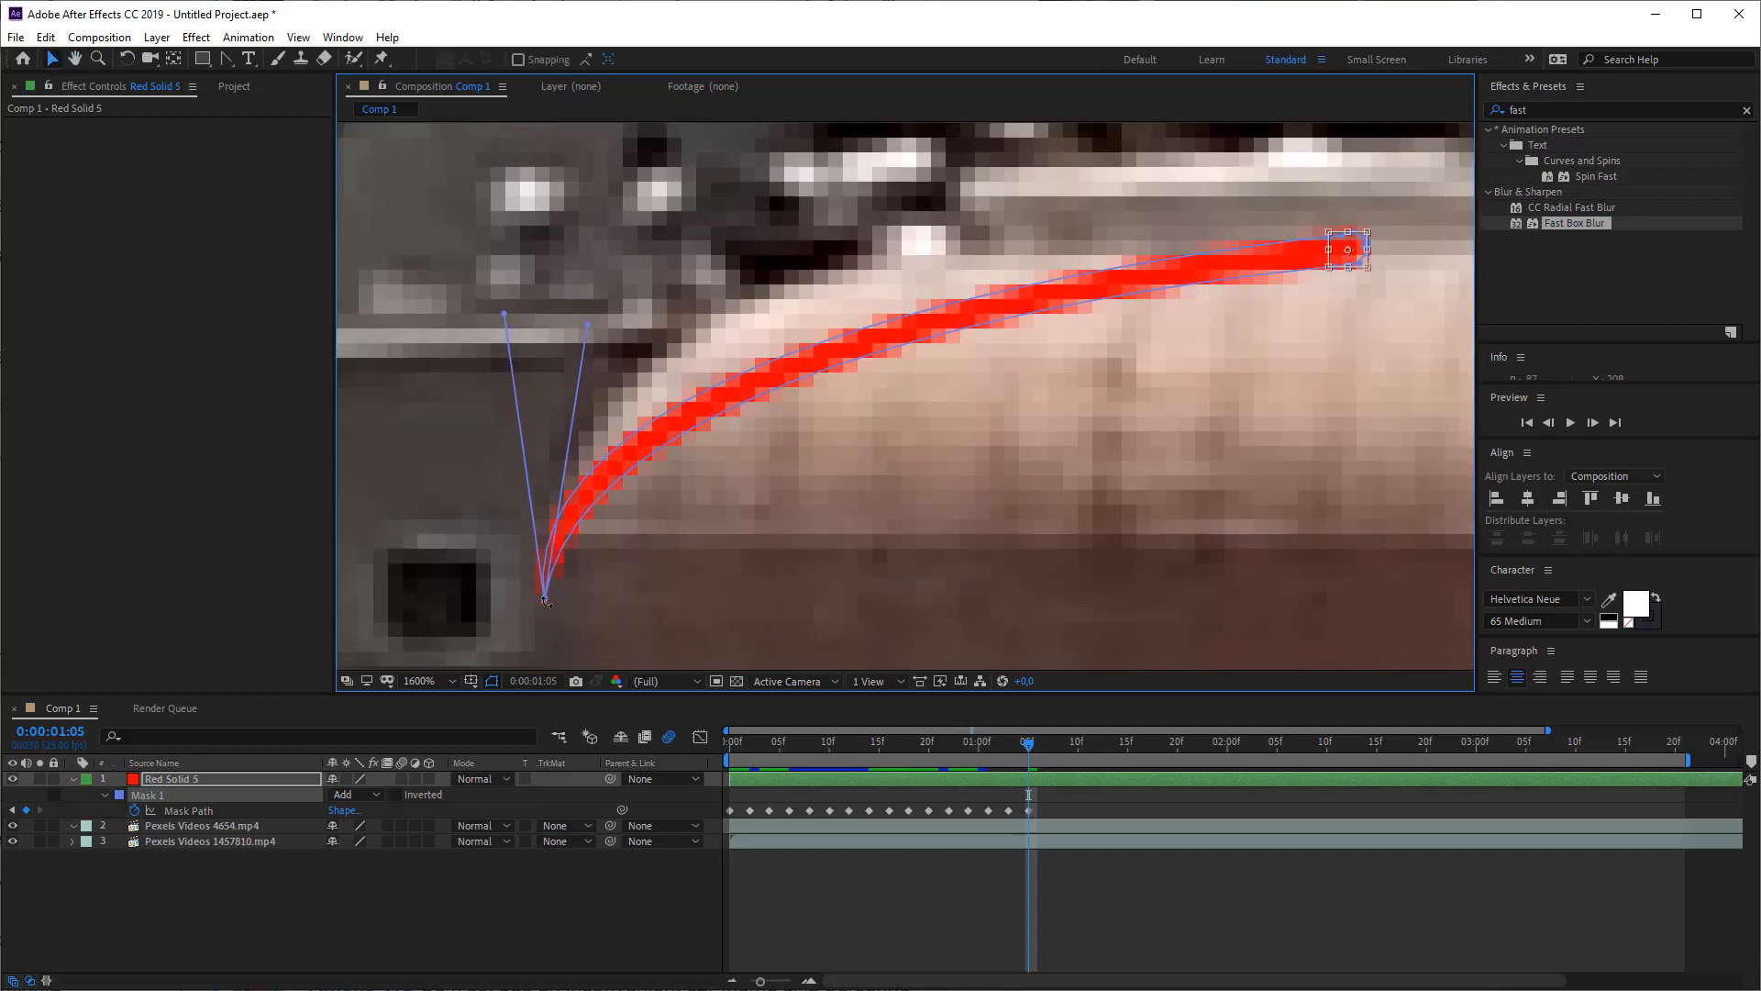
double_click(546, 601)
double_click(546, 601)
double_click(545, 599)
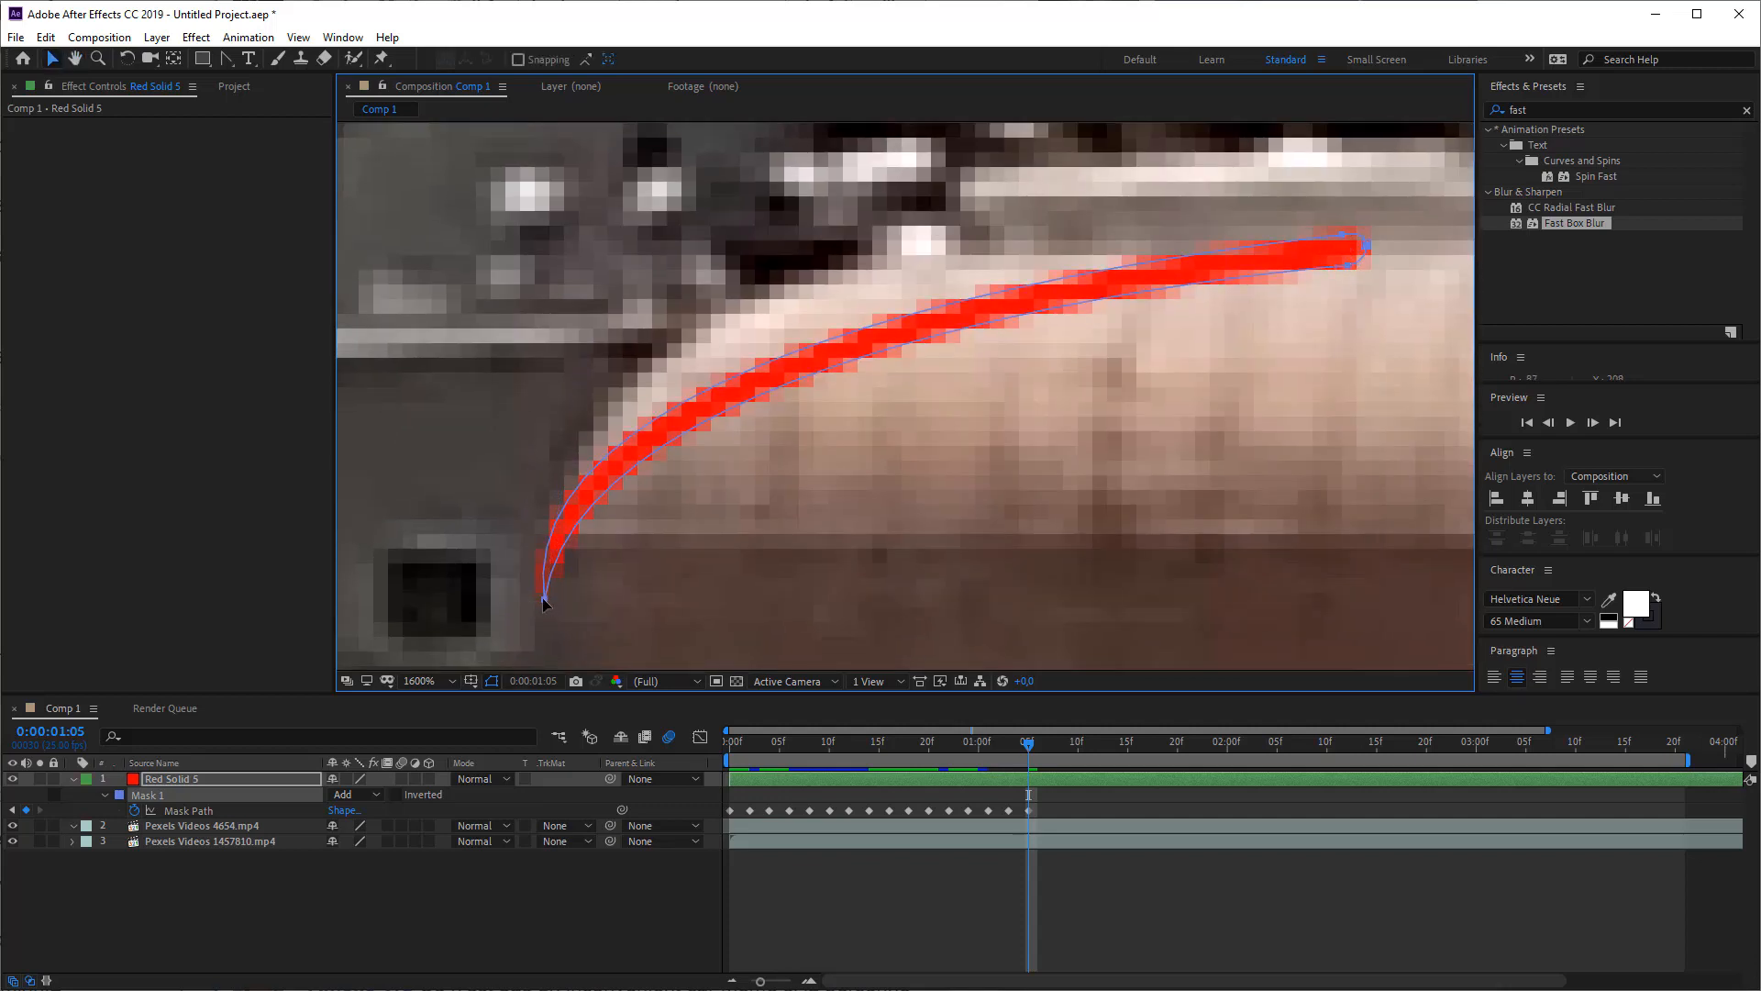
mouse_move(543, 598)
left_mouse_down()
mouse_move(545, 556)
mouse_move(544, 598)
left_mouse_up()
double_click(579, 456)
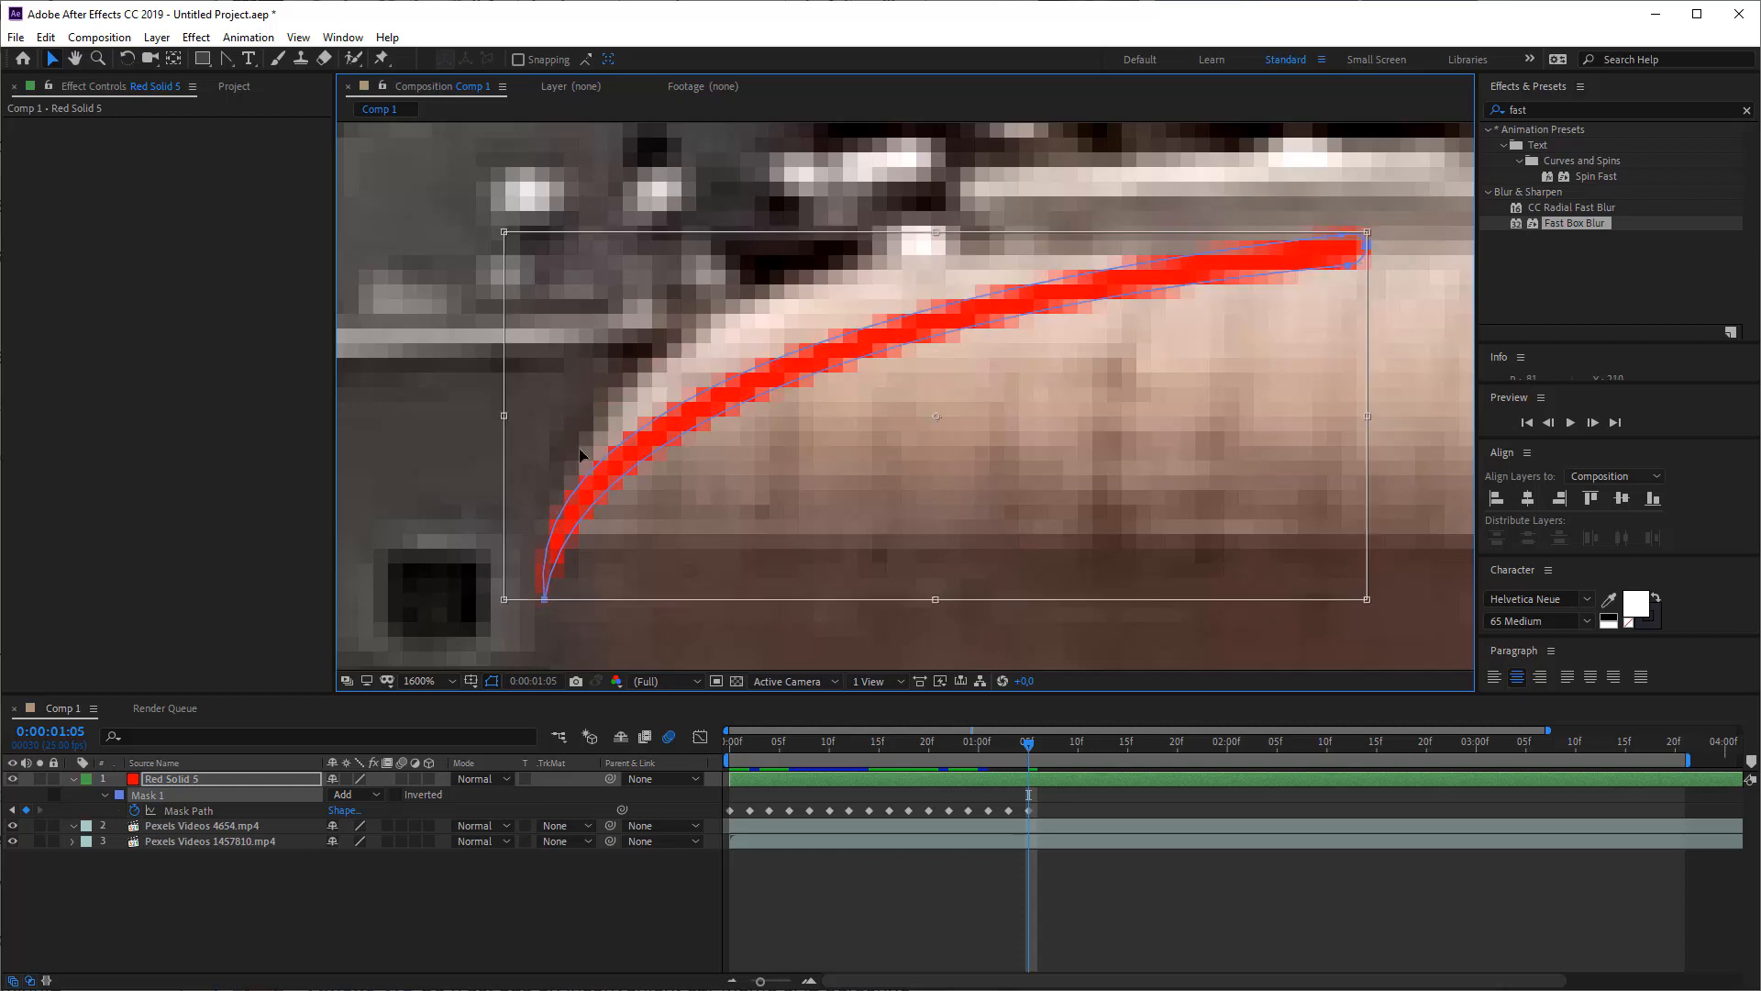
double_click(546, 601)
left_click(544, 601)
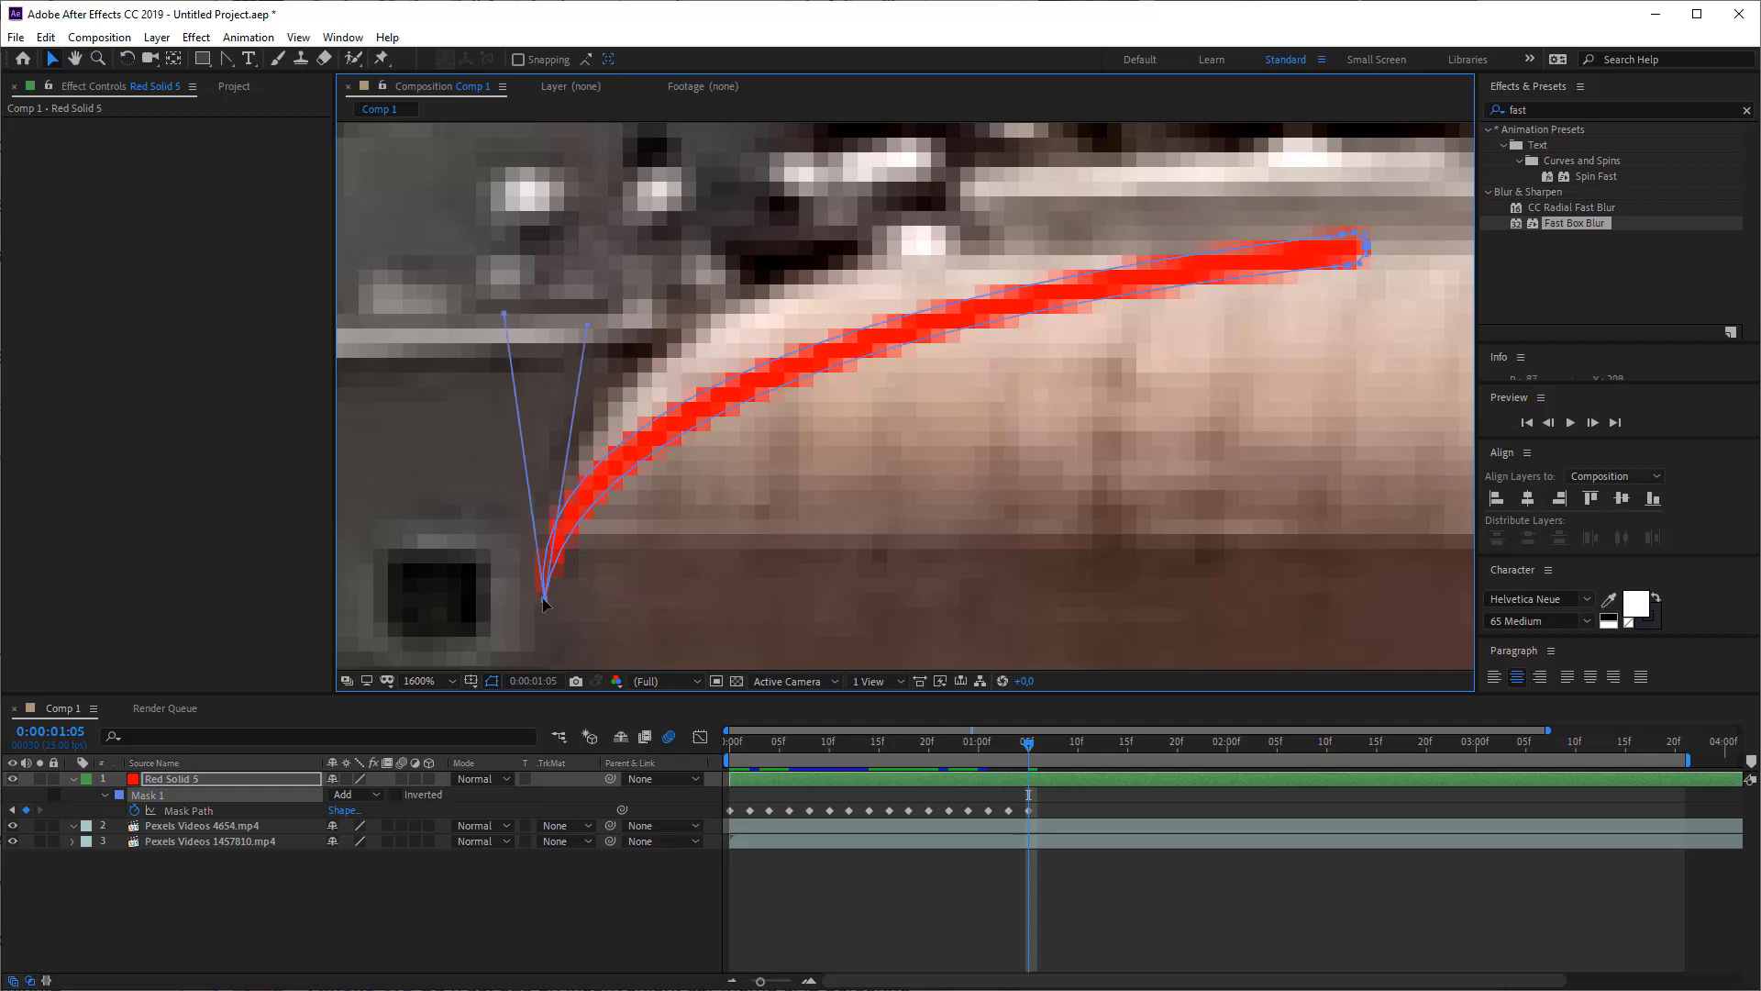
mouse_move(544, 602)
left_mouse_down()
mouse_move(575, 452)
mouse_move(602, 426)
left_mouse_up()
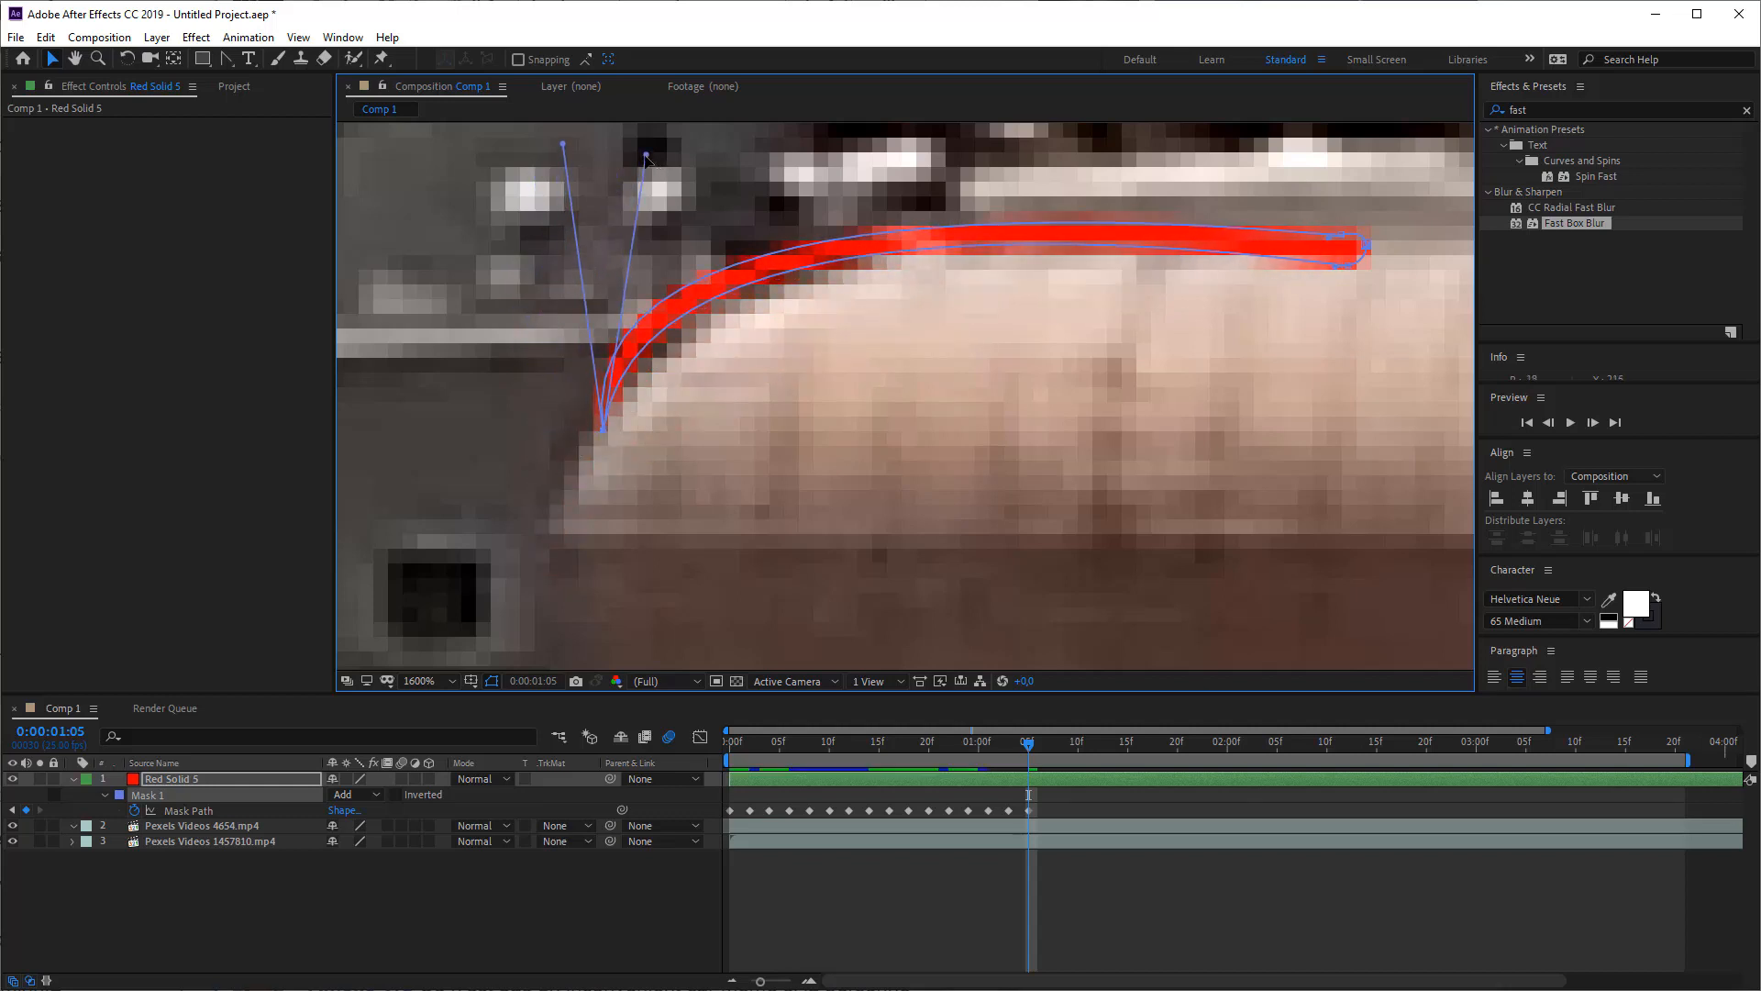
left_click_drag(646, 158, 719, 200)
left_click_drag(565, 145, 647, 191)
- At 0:00:01:07, move the mask's head along the top edge to near the far end of the curved roof
left_click_drag(1273, 448, 724, 523)
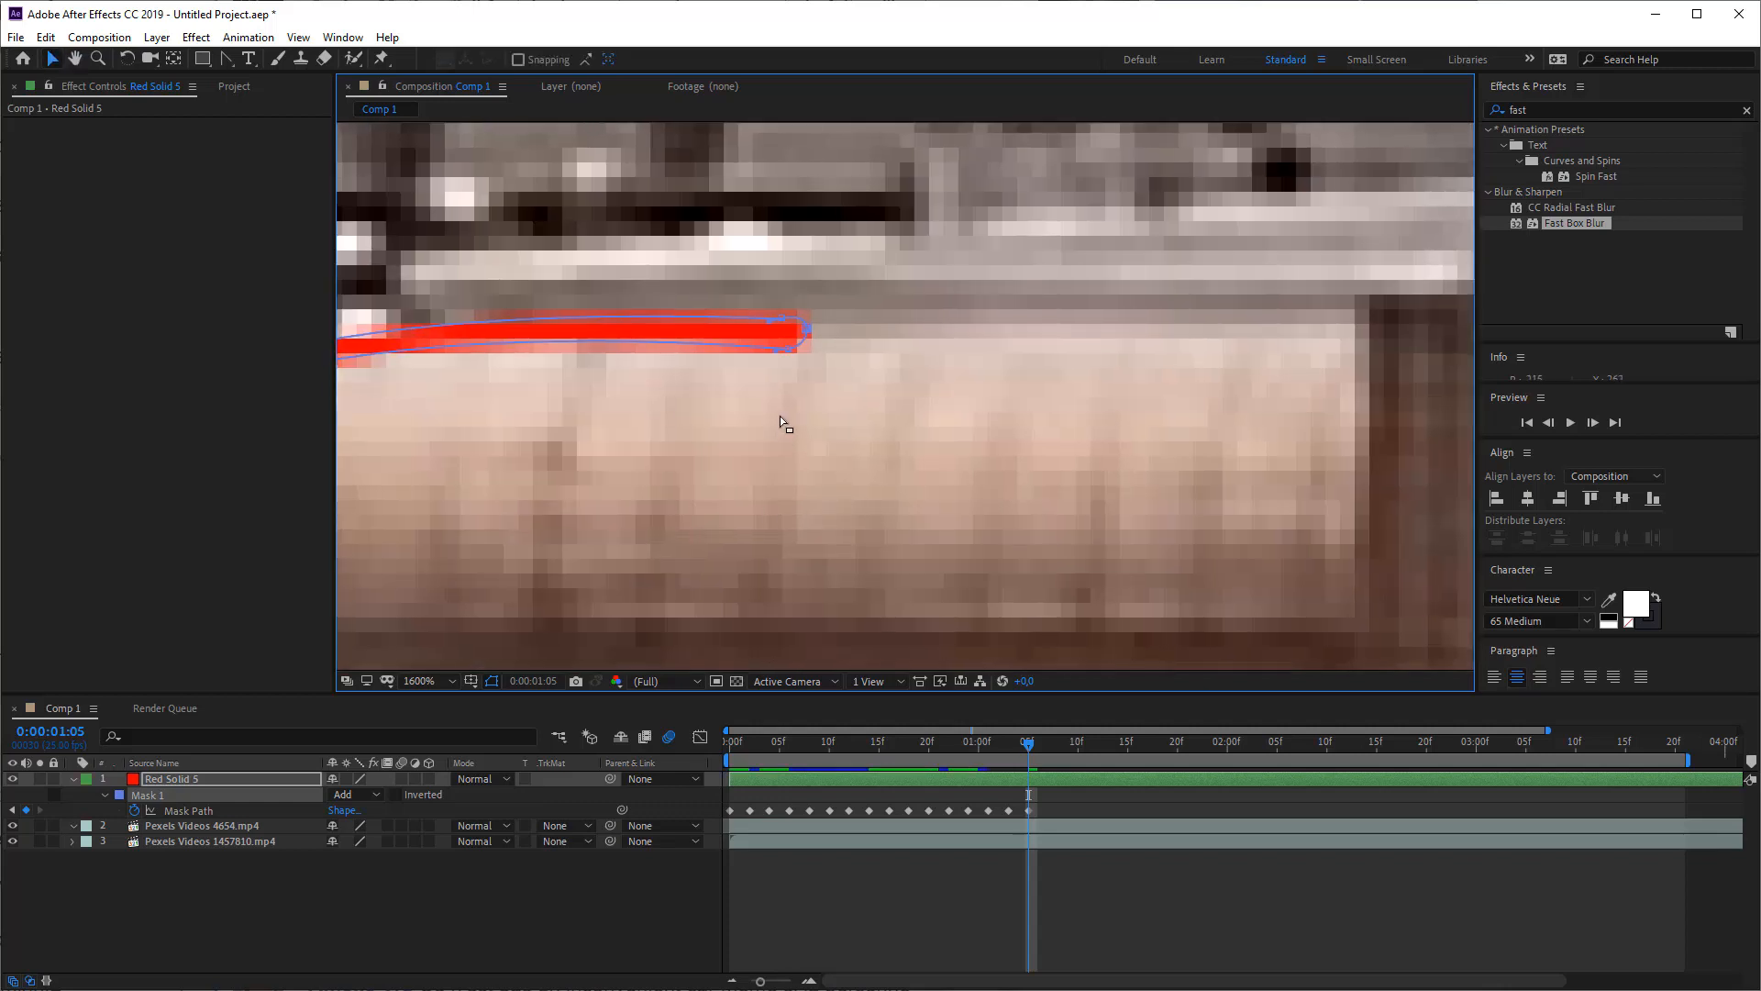
key("Page_Down")
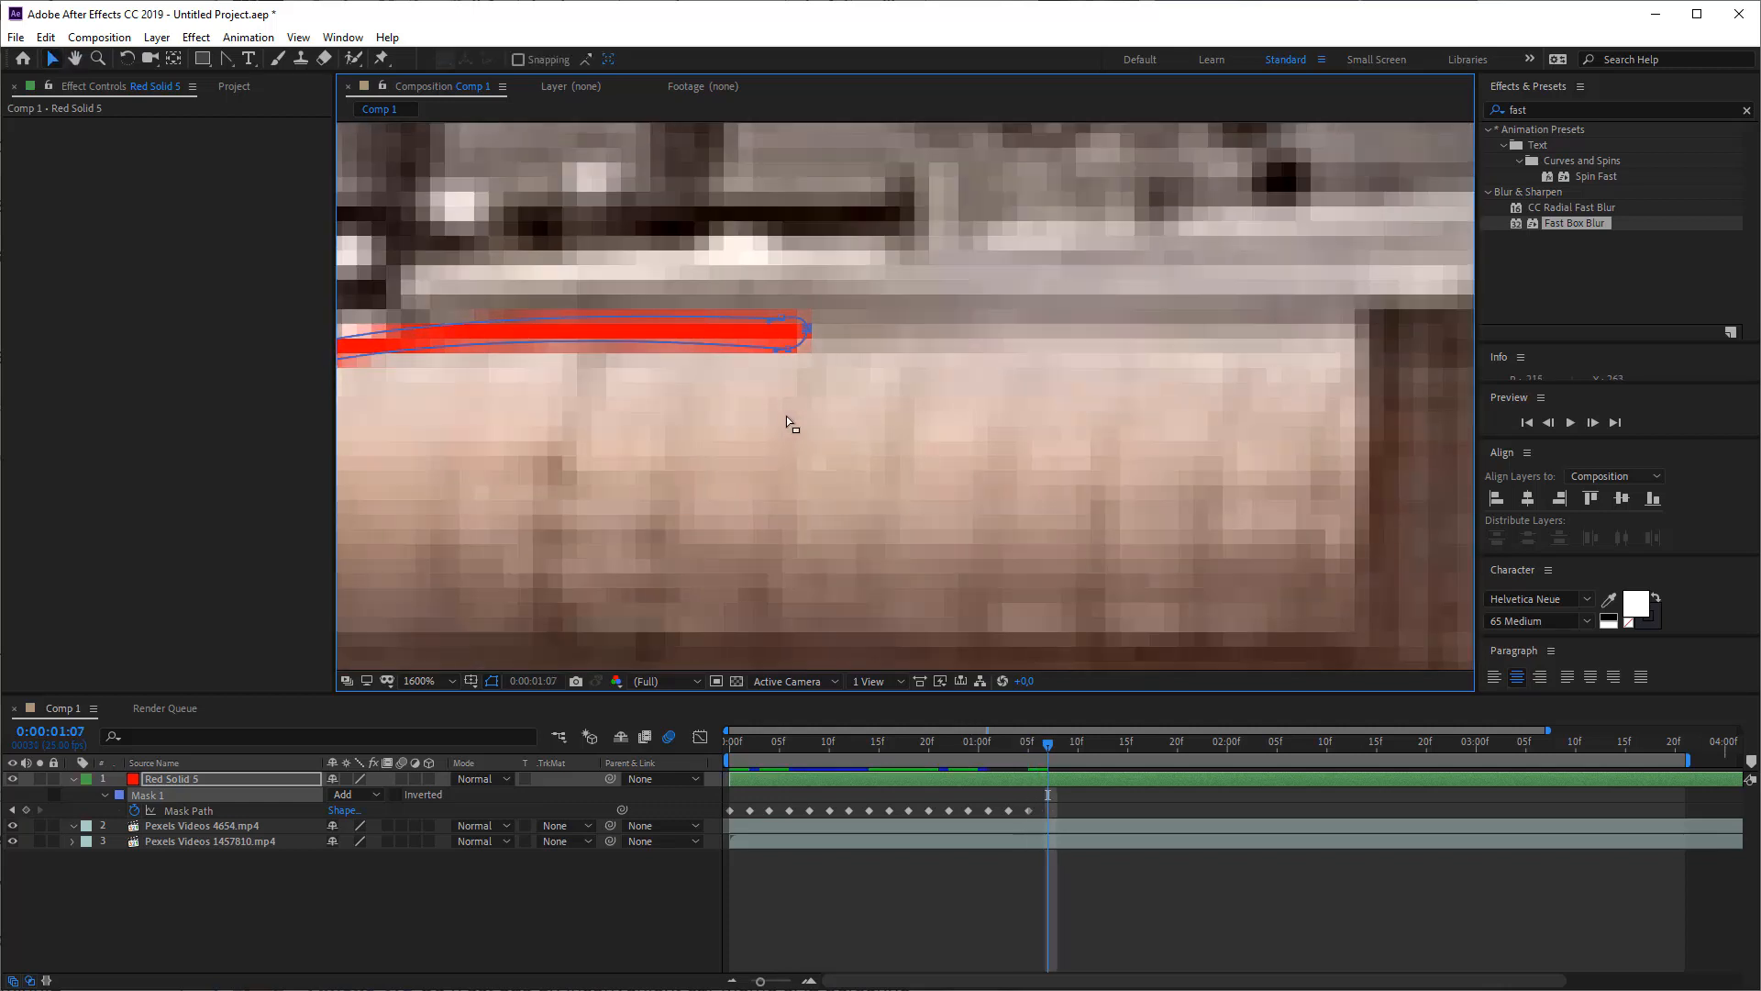
key("Page_Down")
mouse_move(689, 295)
left_mouse_down()
mouse_move(811, 351)
mouse_move(1321, 312)
left_mouse_up()
- At 0:00:01:07, move the mask's tail point onto the roof's top edge and flatten both its handles into a thin line
left_click_drag(733, 390, 1173, 314)
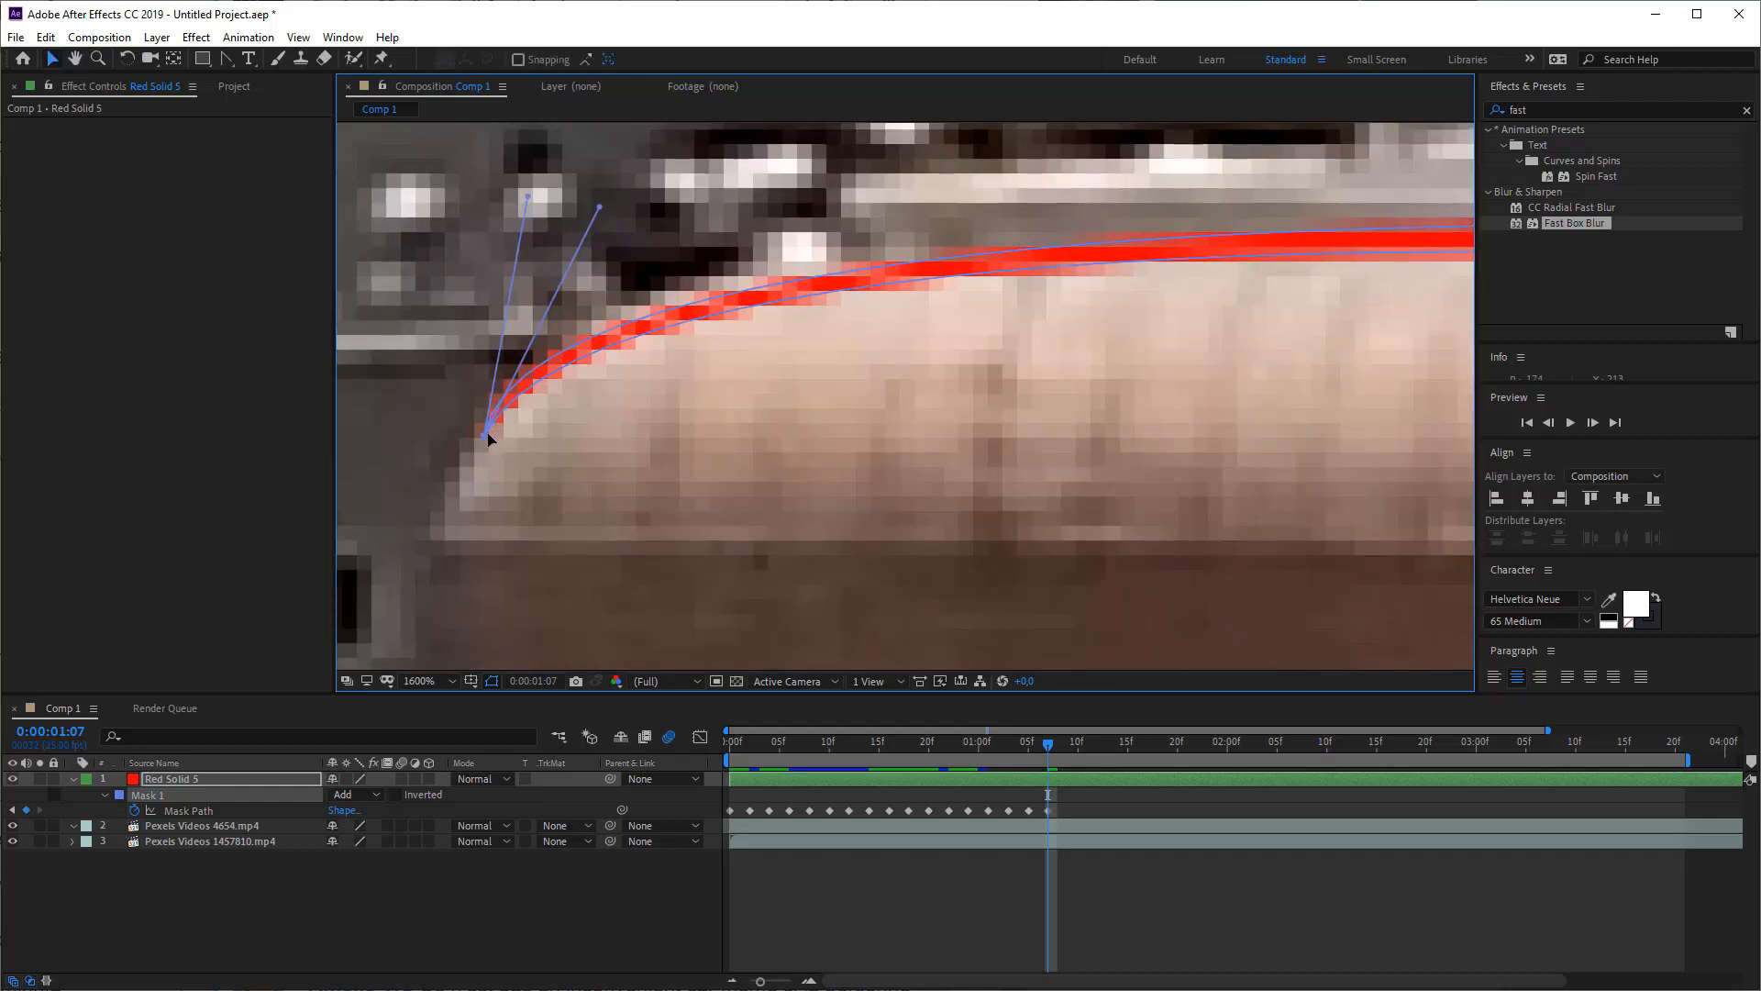
left_click_drag(486, 436, 788, 278)
left_click_drag(813, 354, 635, 577)
left_click_drag(741, 303, 794, 484)
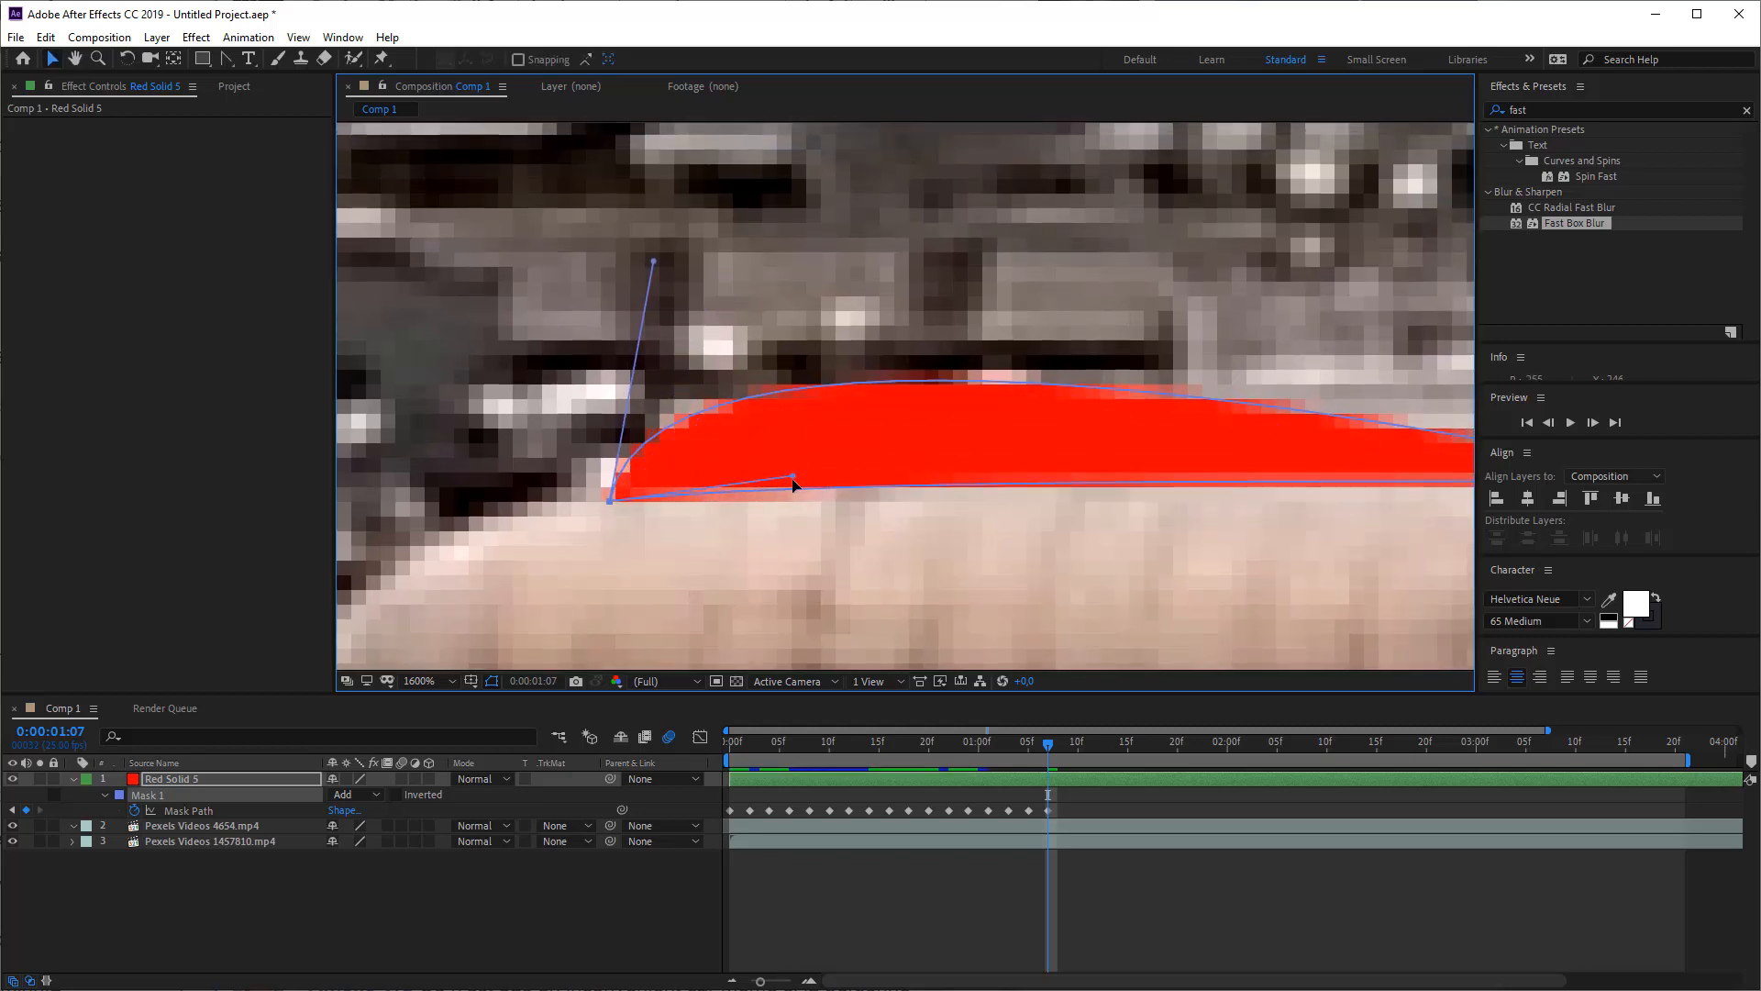
left_click_drag(653, 266, 745, 448)
left_click_drag(1022, 471, 999, 400)
- End the work area at 0:00:01:13 and preview the line animation
scroll(922, 448, "down", 2)
scroll(886, 483, "down", 1)
scroll(758, 481, "up", 1)
left_click(1109, 745)
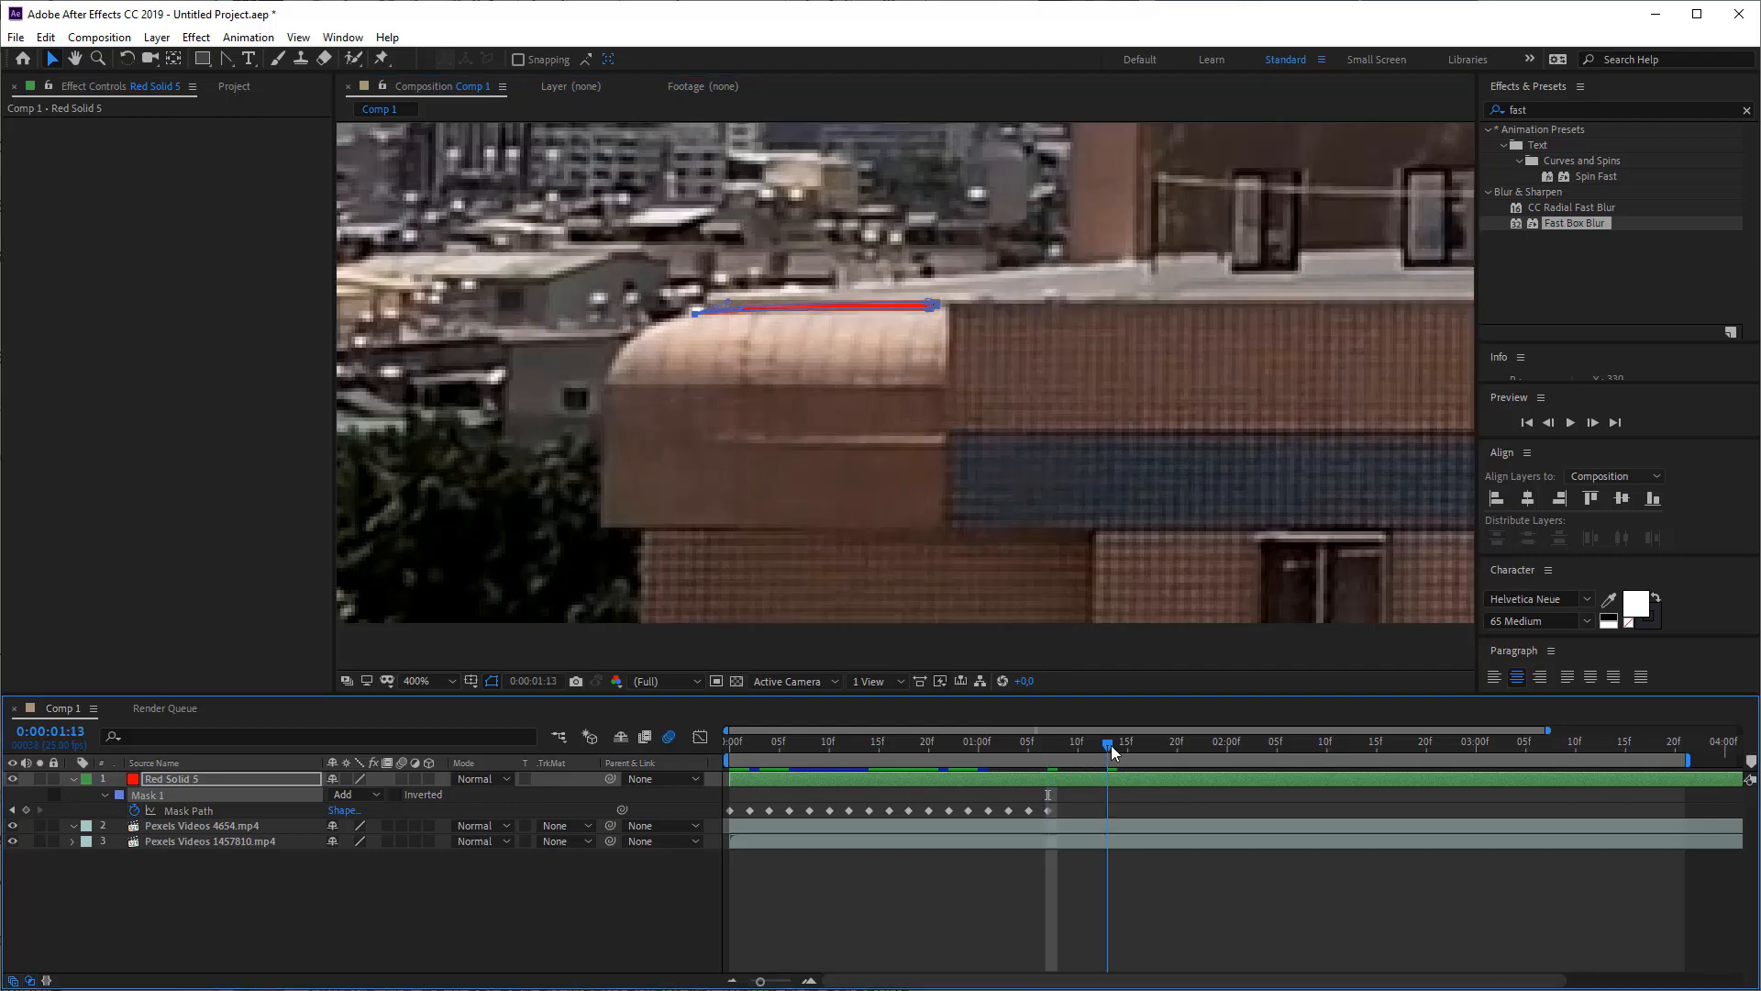
key("space")
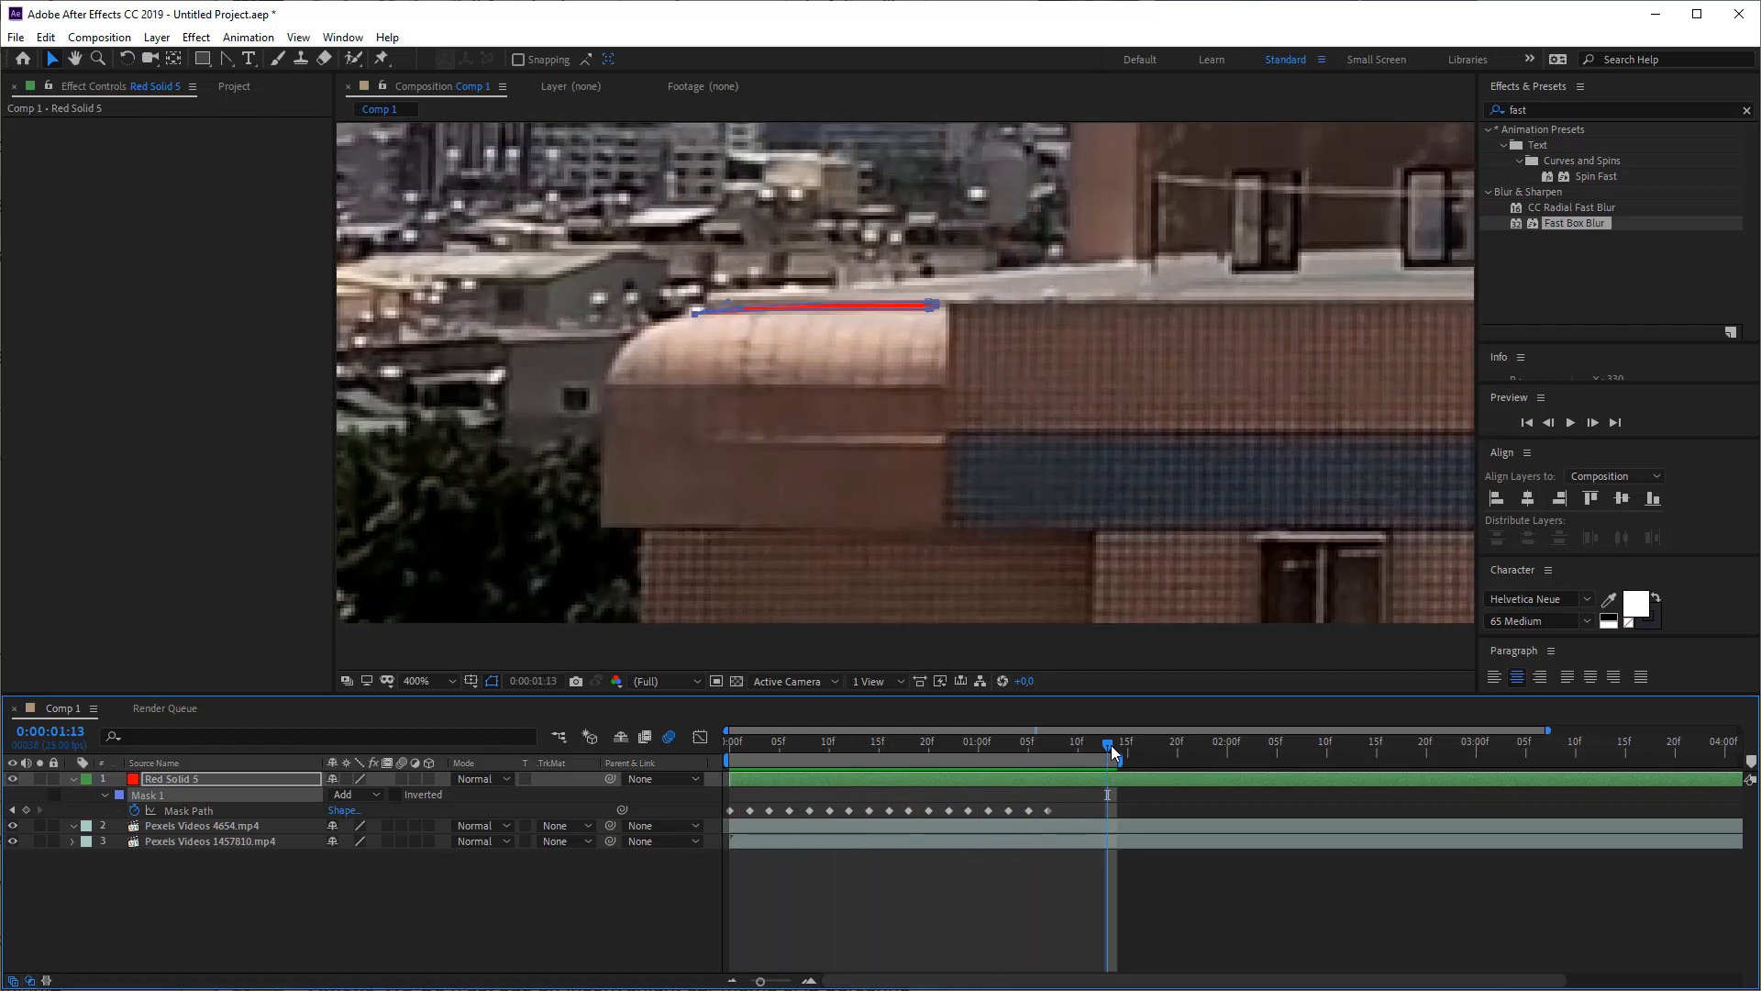
key("space")
- At 0:00:01:13, move the mask's head past the end of the curved roof onto the ledge and rotate it upward
scroll(1042, 281, "up", 3)
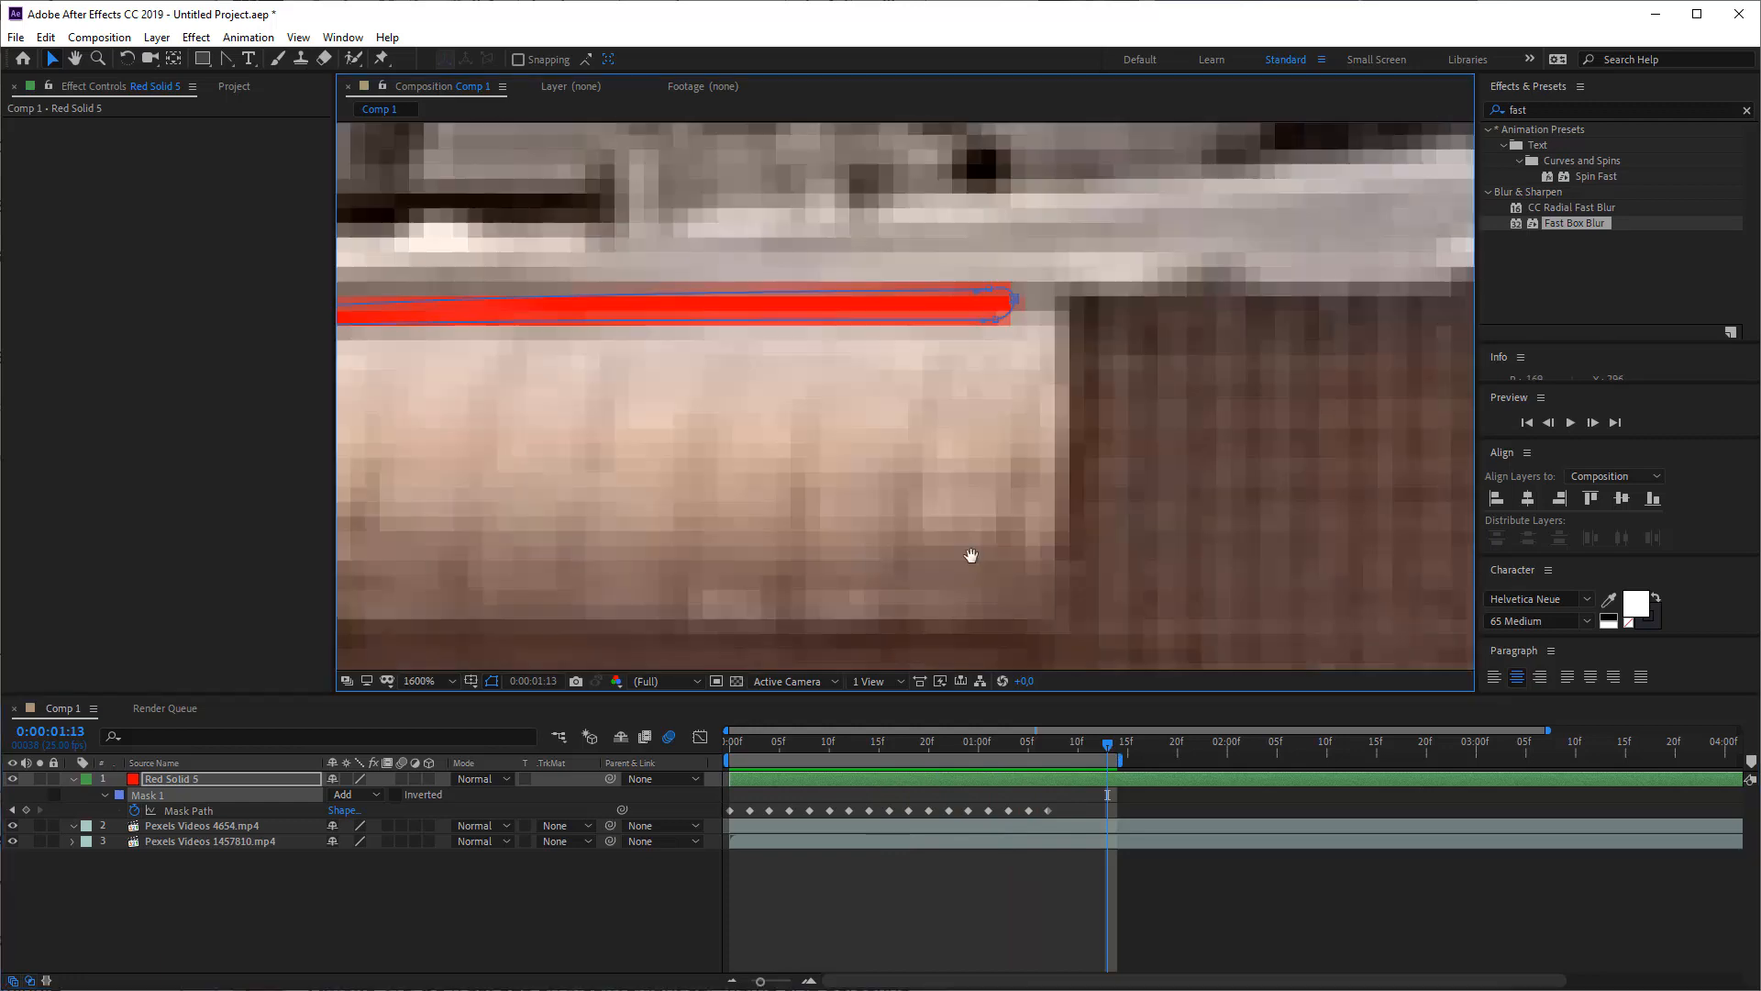
left_click_drag(921, 299, 1044, 336)
key("ctrl+z")
double_click(1044, 335)
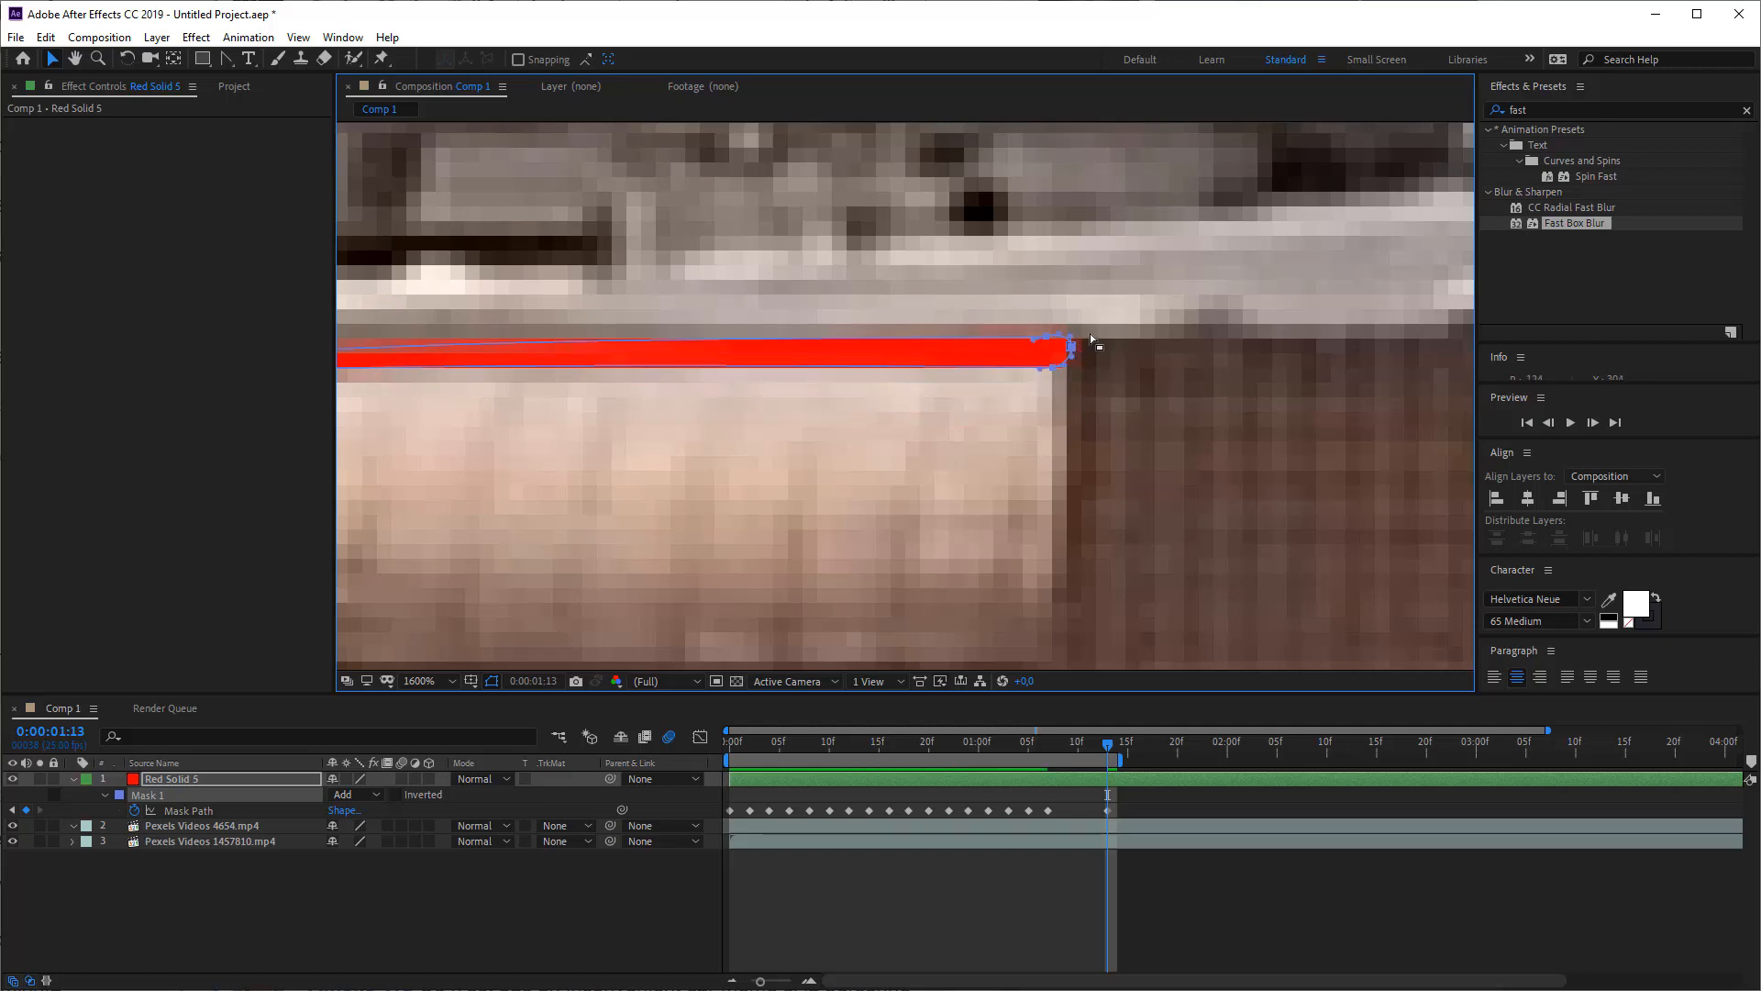
key("w")
key("ctrl+t")
left_click_drag(1086, 341, 1095, 321)
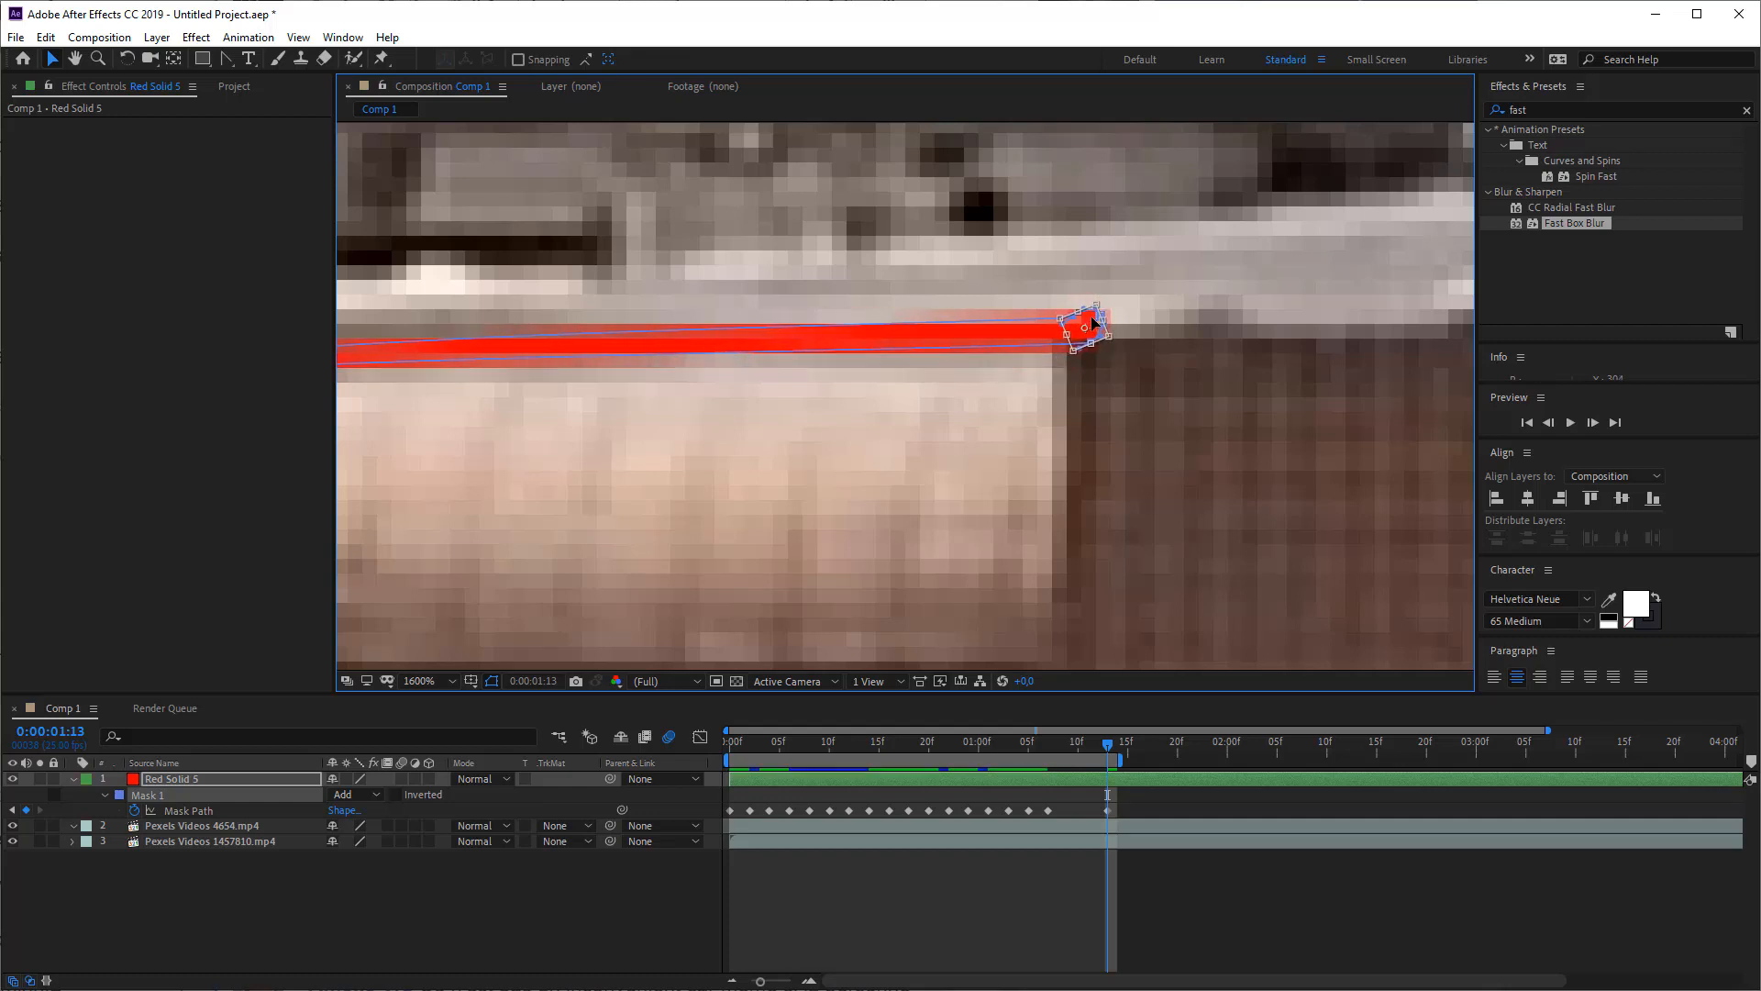
- At 0:00:01:13, move the mask's tail point forward along the roof's top edge and bend its handles toward the ledge
left_click_drag(926, 435, 1207, 462)
left_click_drag(524, 369, 575, 361)
left_click(368, 394)
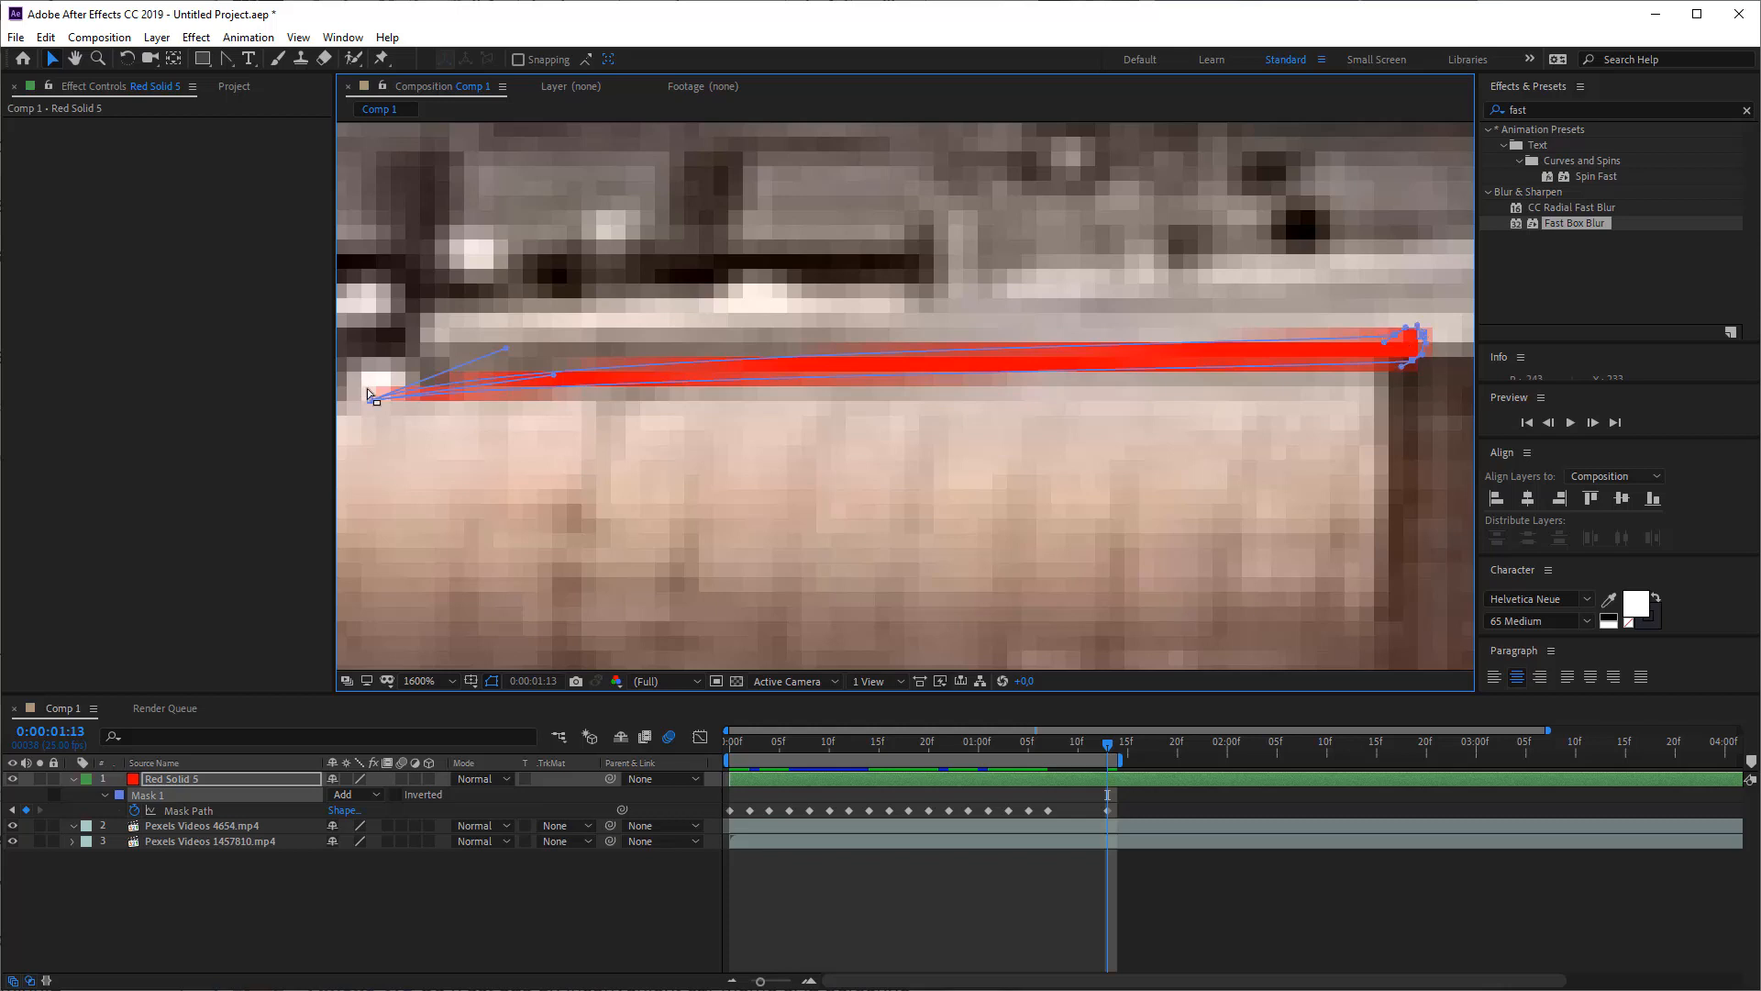
left_click_drag(369, 399, 846, 389)
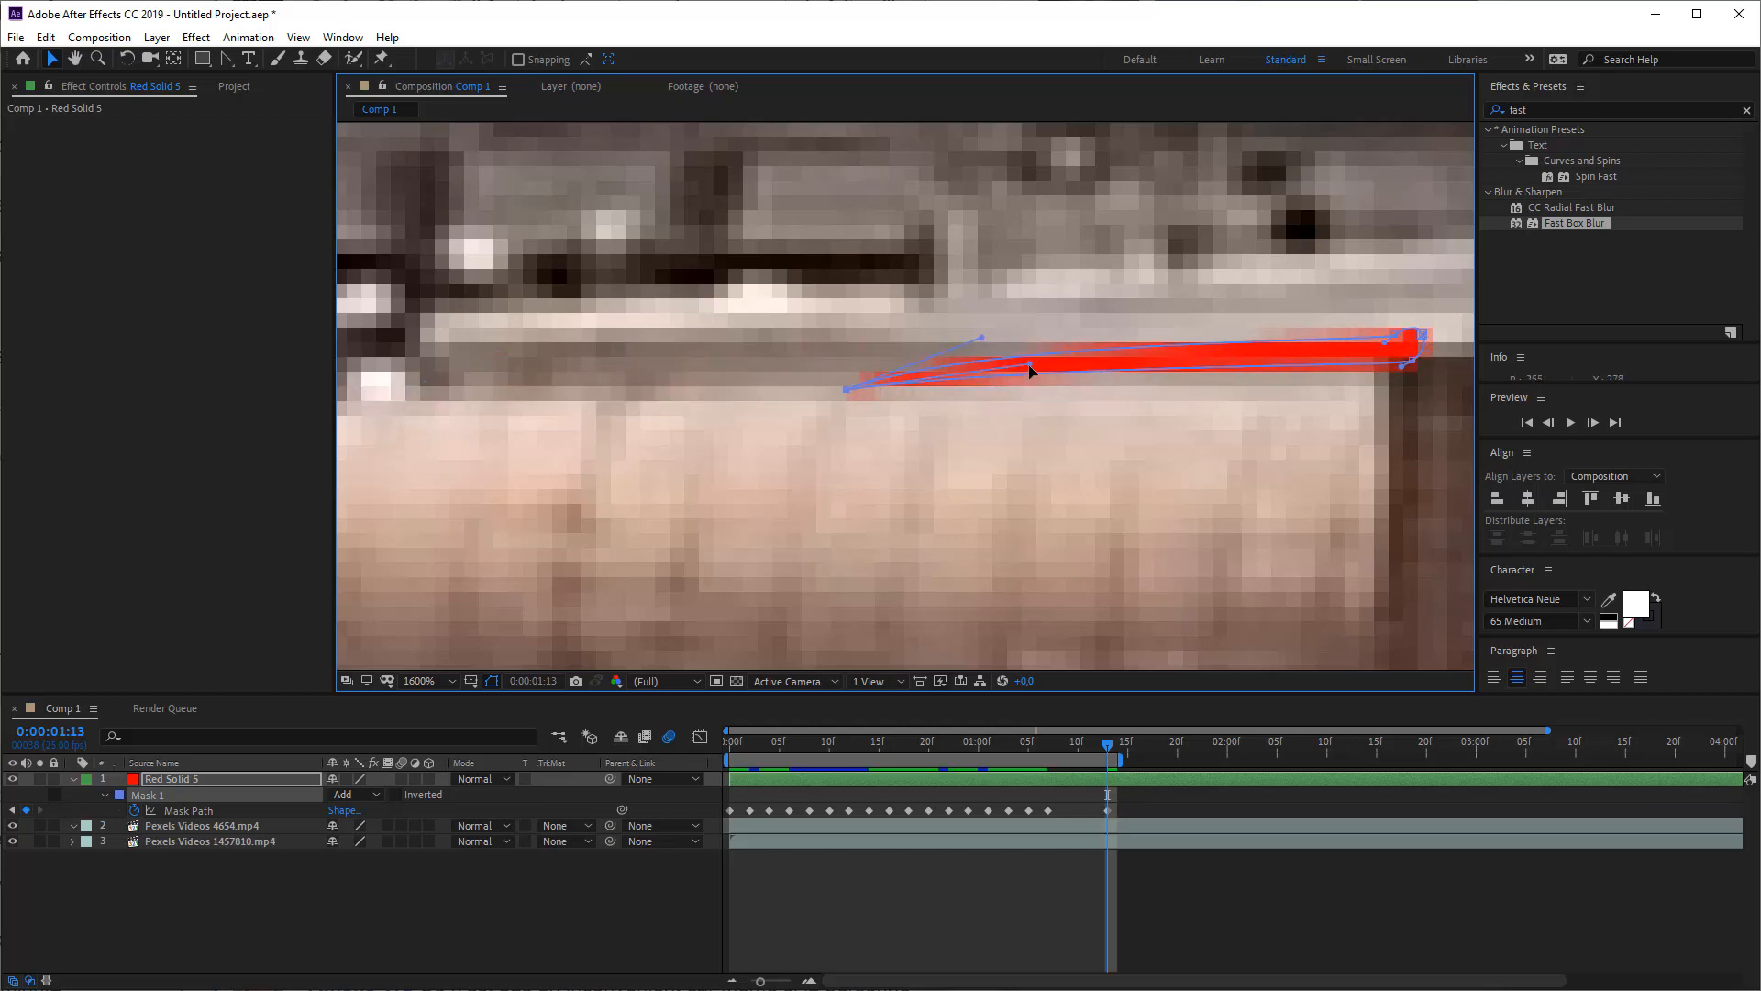
left_click_drag(1031, 371, 685, 490)
- Move the mask path keyframe from 0:00:01:13 back to 0:00:01:09, two frames after the preceding keyframe
key("space")
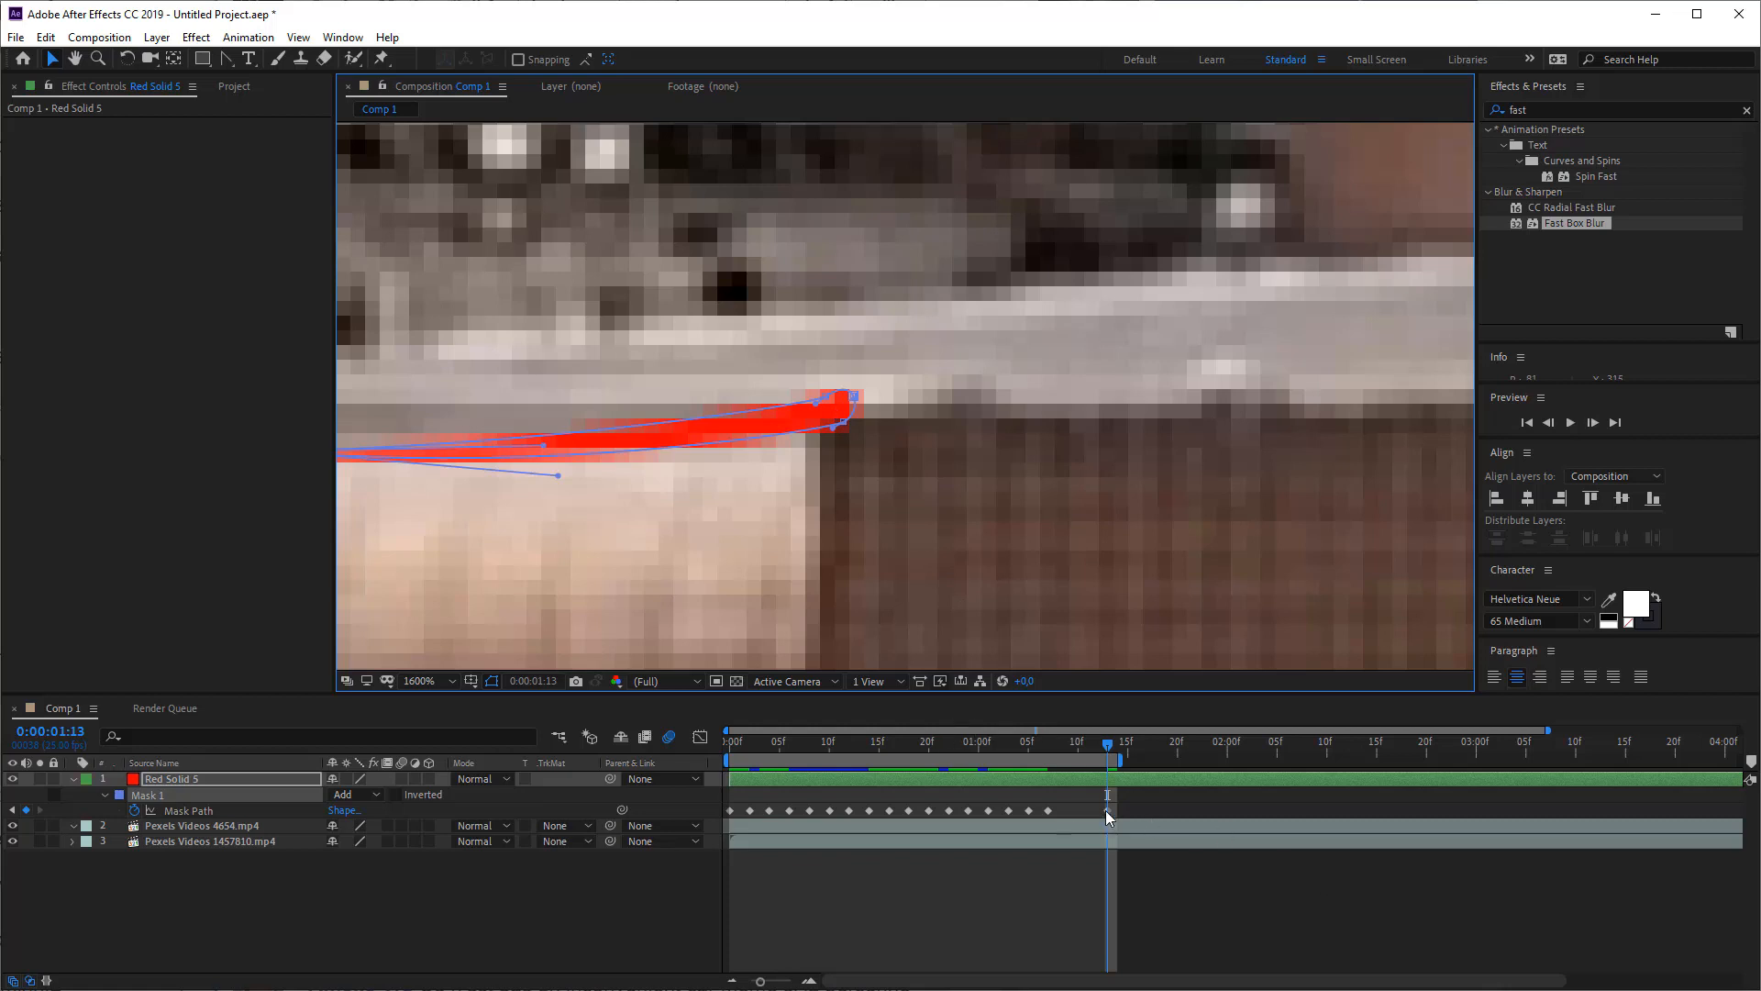
left_click_drag(1107, 811, 1067, 810)
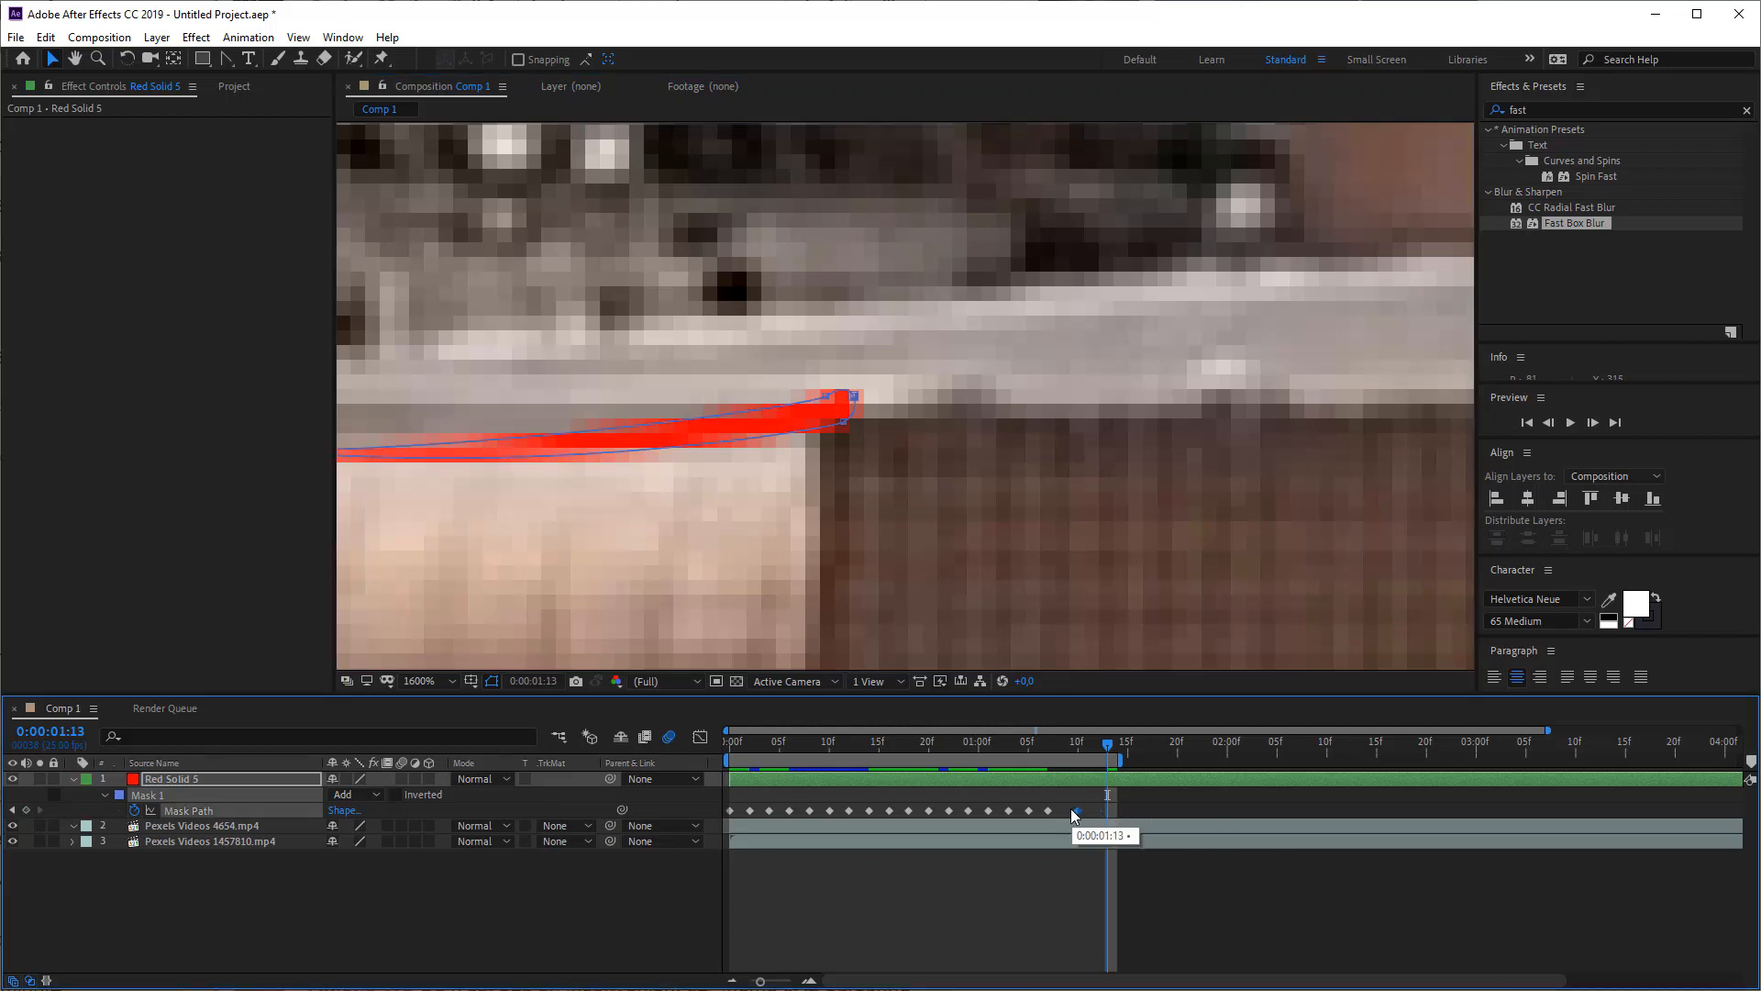
- At 0:00:01:11, move the mask's head forward along the ledge's lower edge and rotate it to follow the ledge
left_click(1090, 746)
left_click(846, 410)
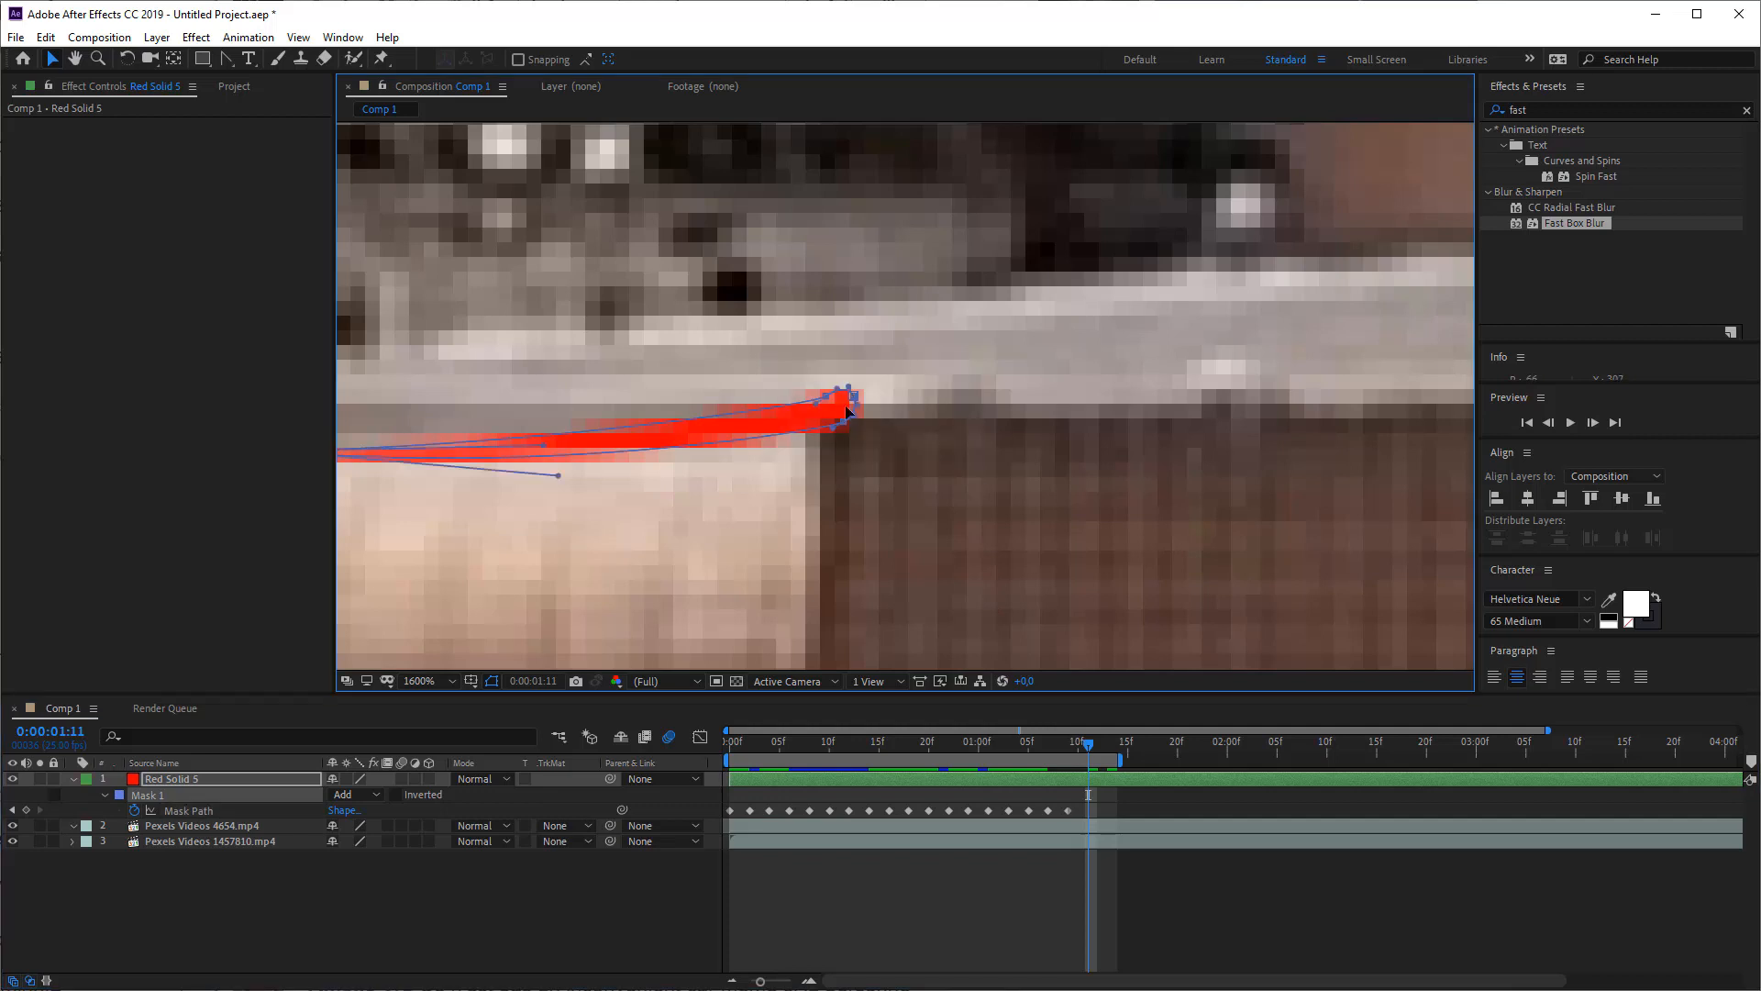
left_click_drag(854, 404, 1238, 377)
key("ctrl+t")
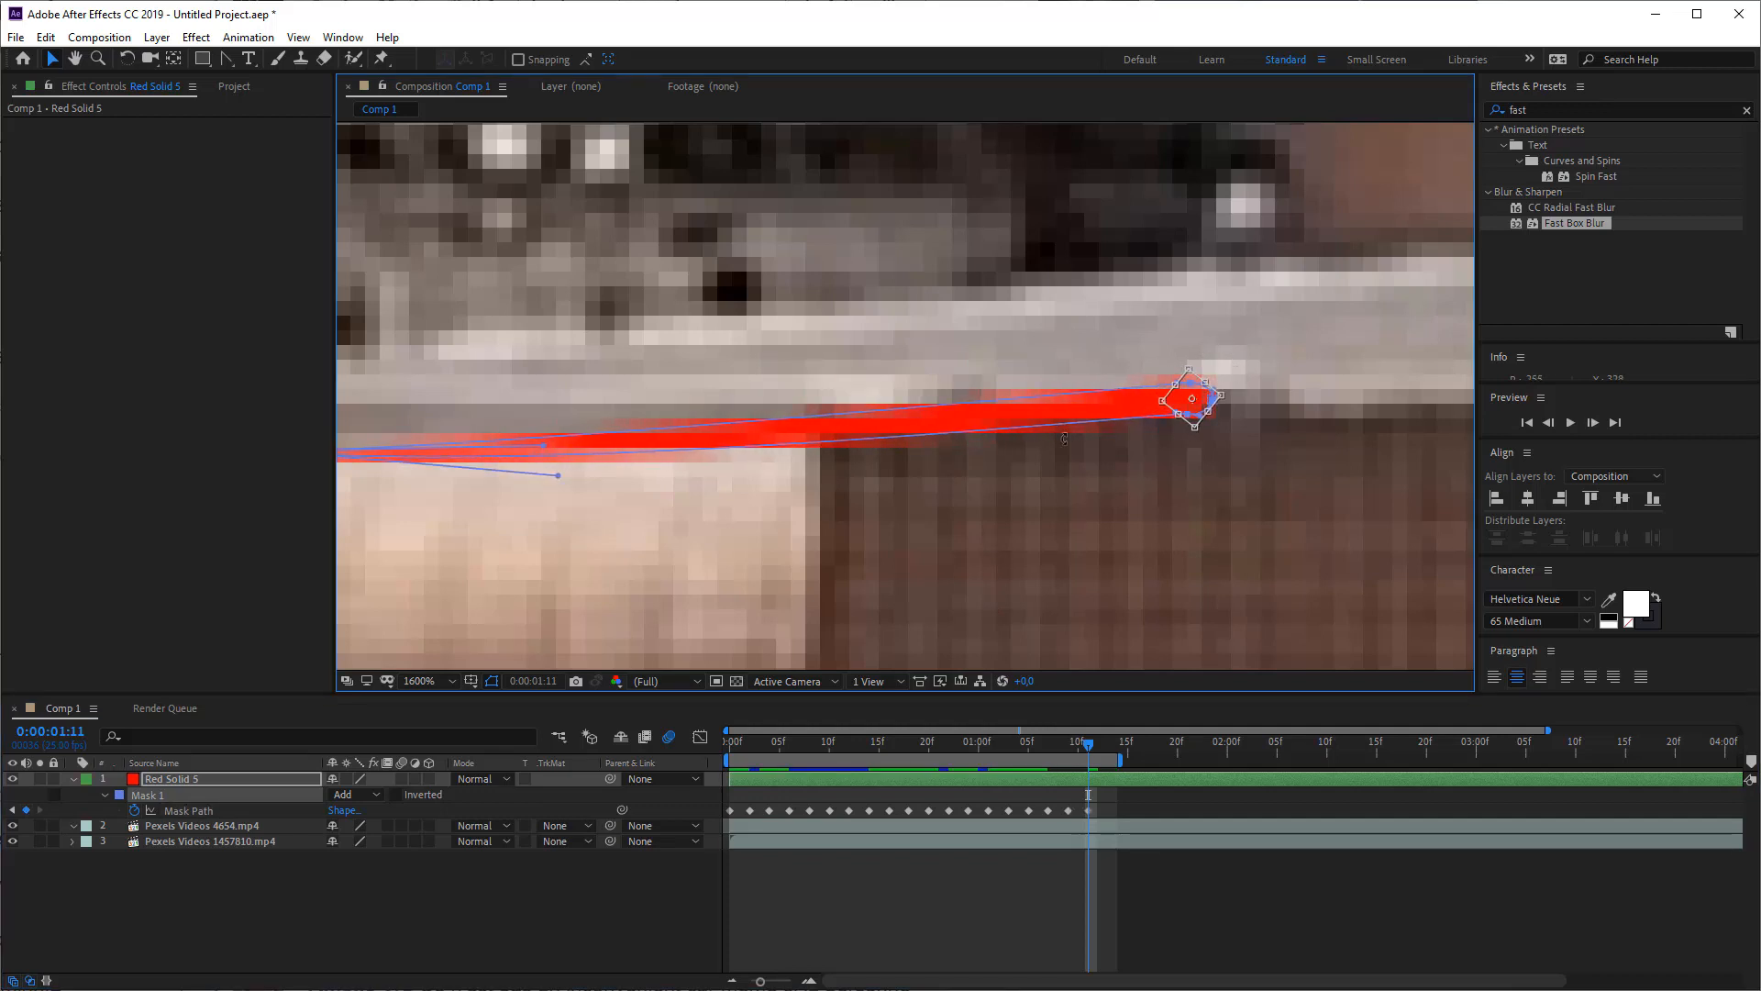
left_click_drag(904, 497, 1185, 474)
key("v")
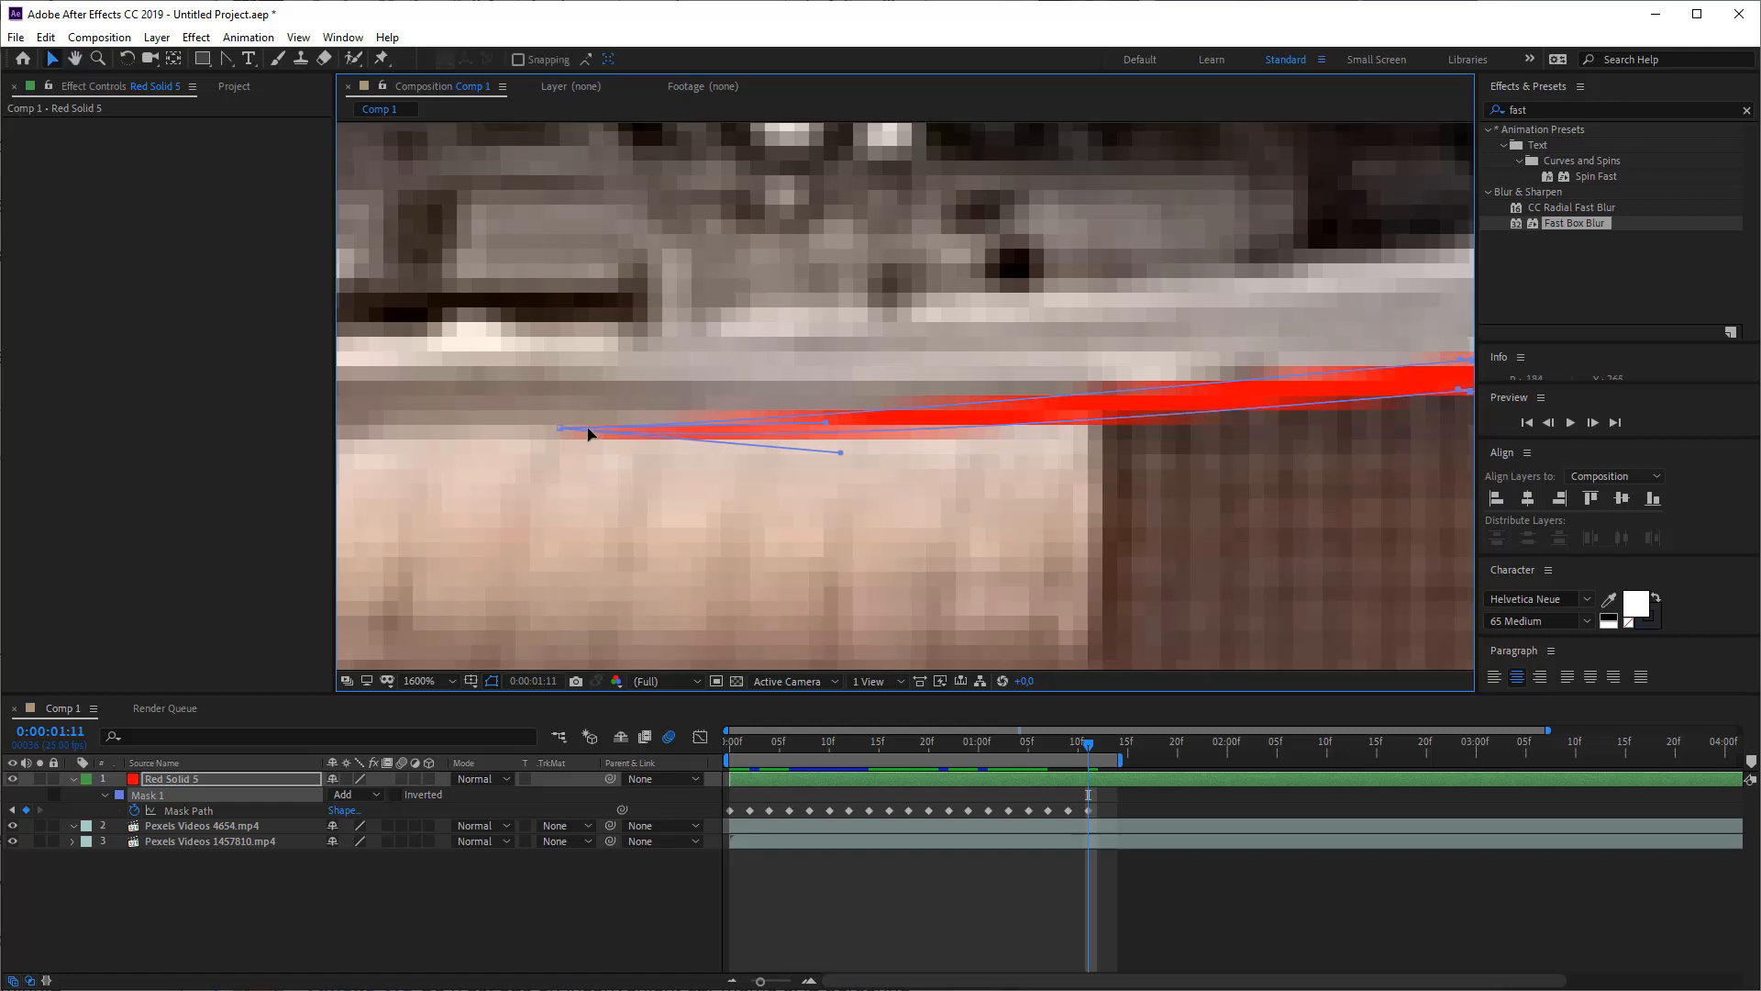
- At 0:00:01:11, move the mask's tail point forward to just before the end of the curved roof and angle its handles along the ledge
left_click_drag(588, 428, 984, 425)
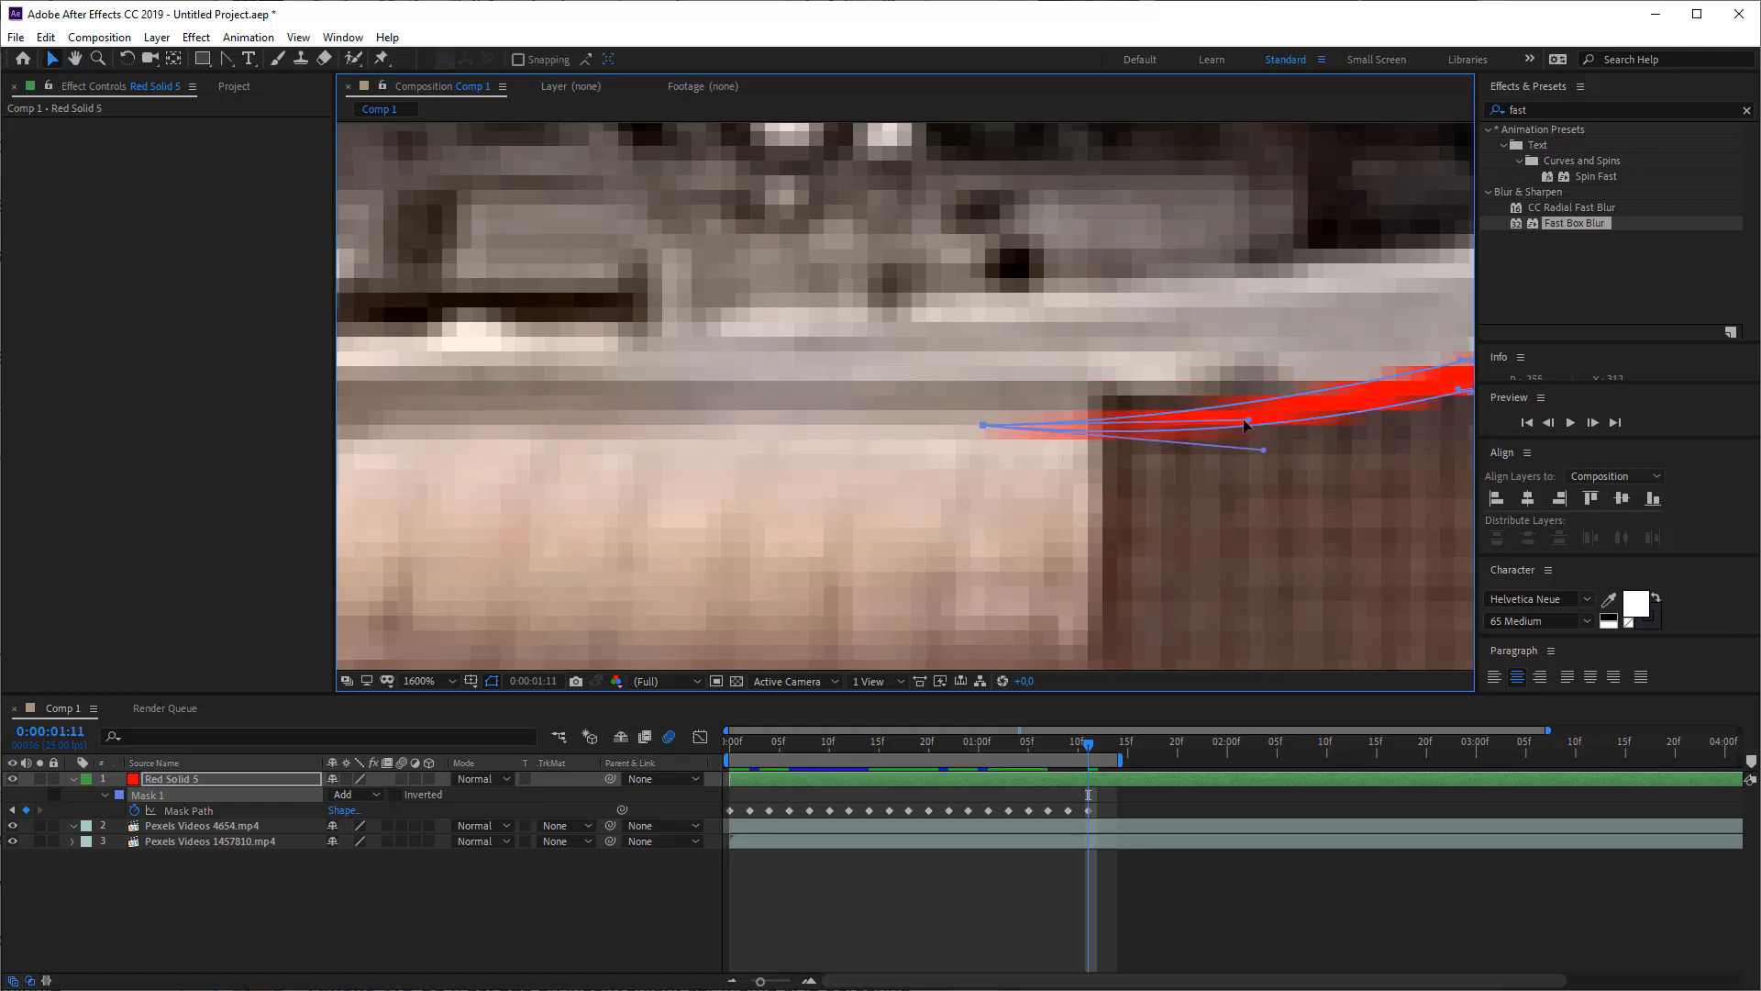
left_click_drag(1245, 419, 1173, 378)
left_click_drag(1263, 449, 1187, 408)
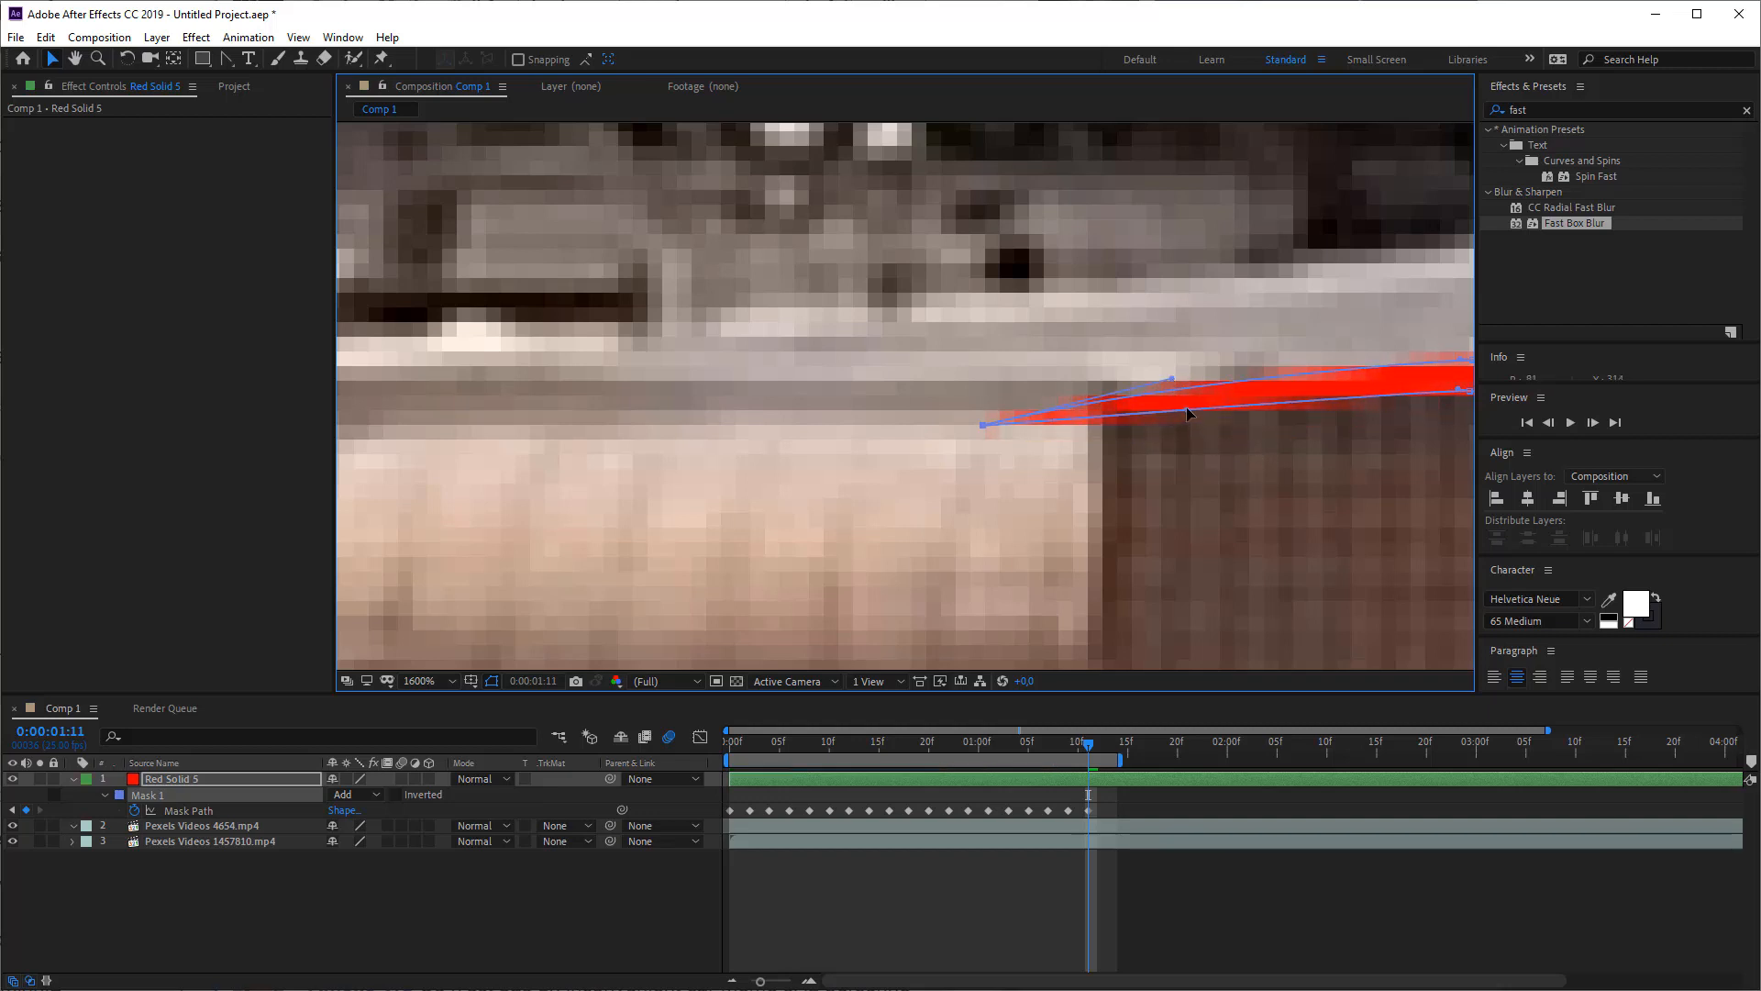
- Preview the line animation and compare the mask's position at 0:00:01:09 and 0:00:01:11
scroll(1133, 536, "down", 2)
scroll(718, 436, "down", 2)
key("space")
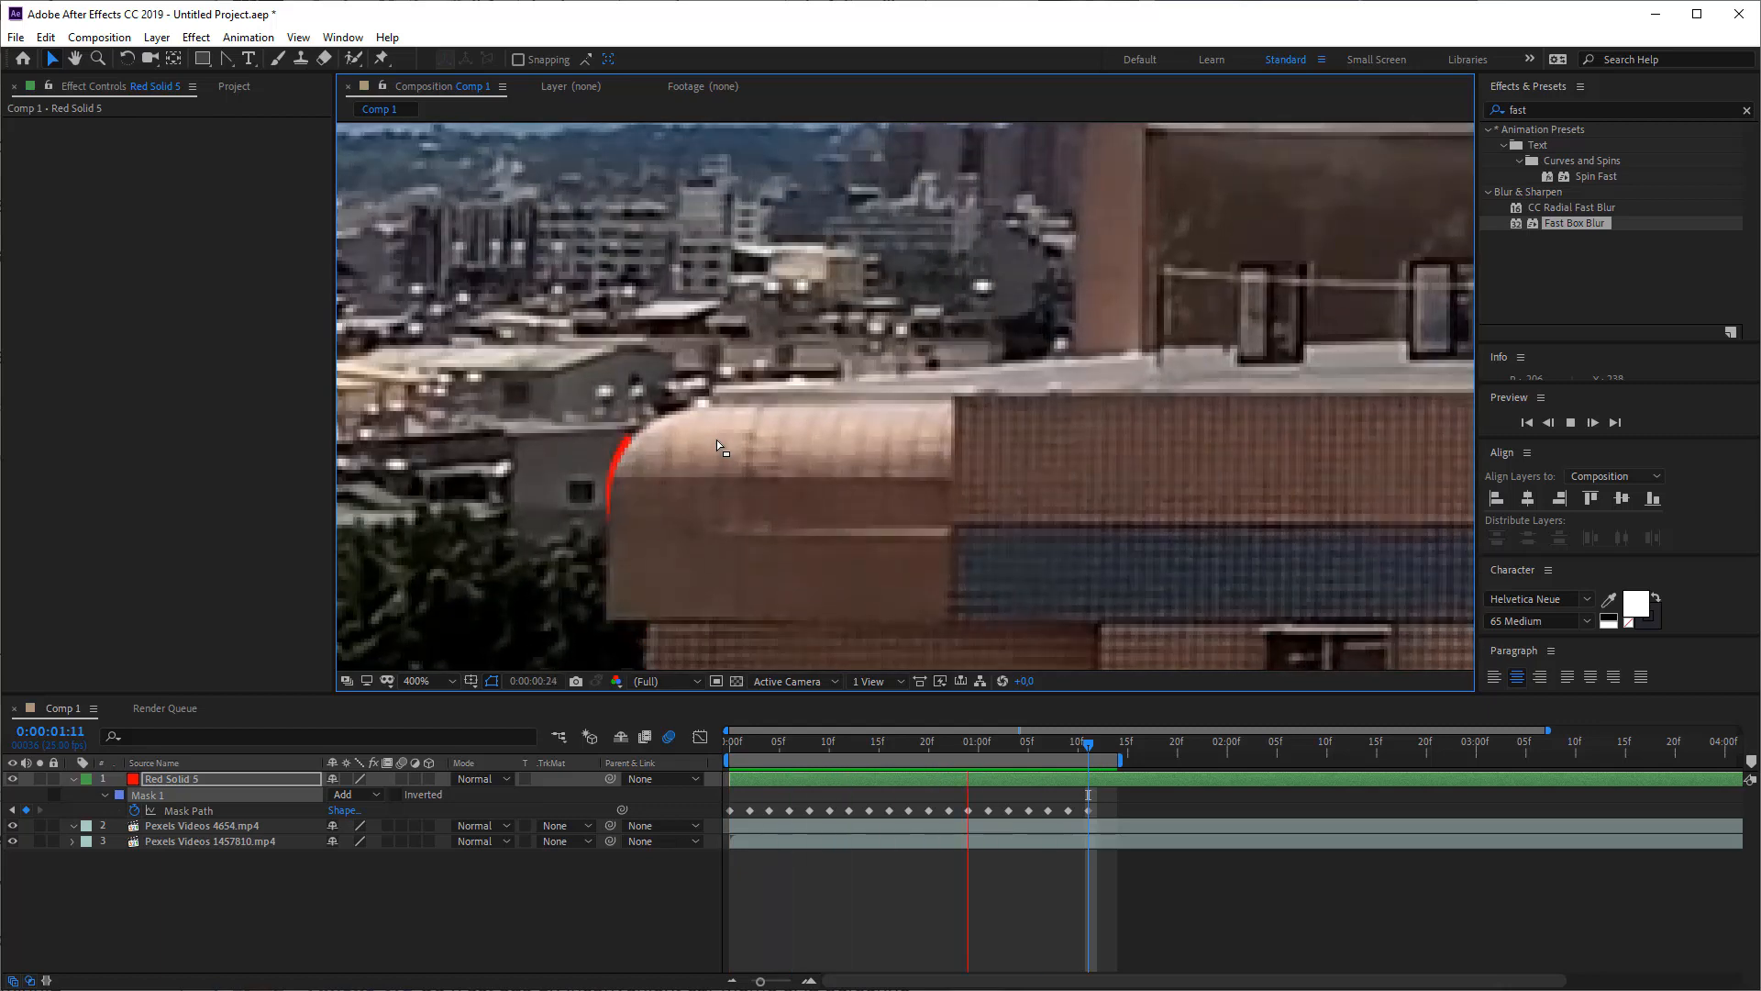
key("space")
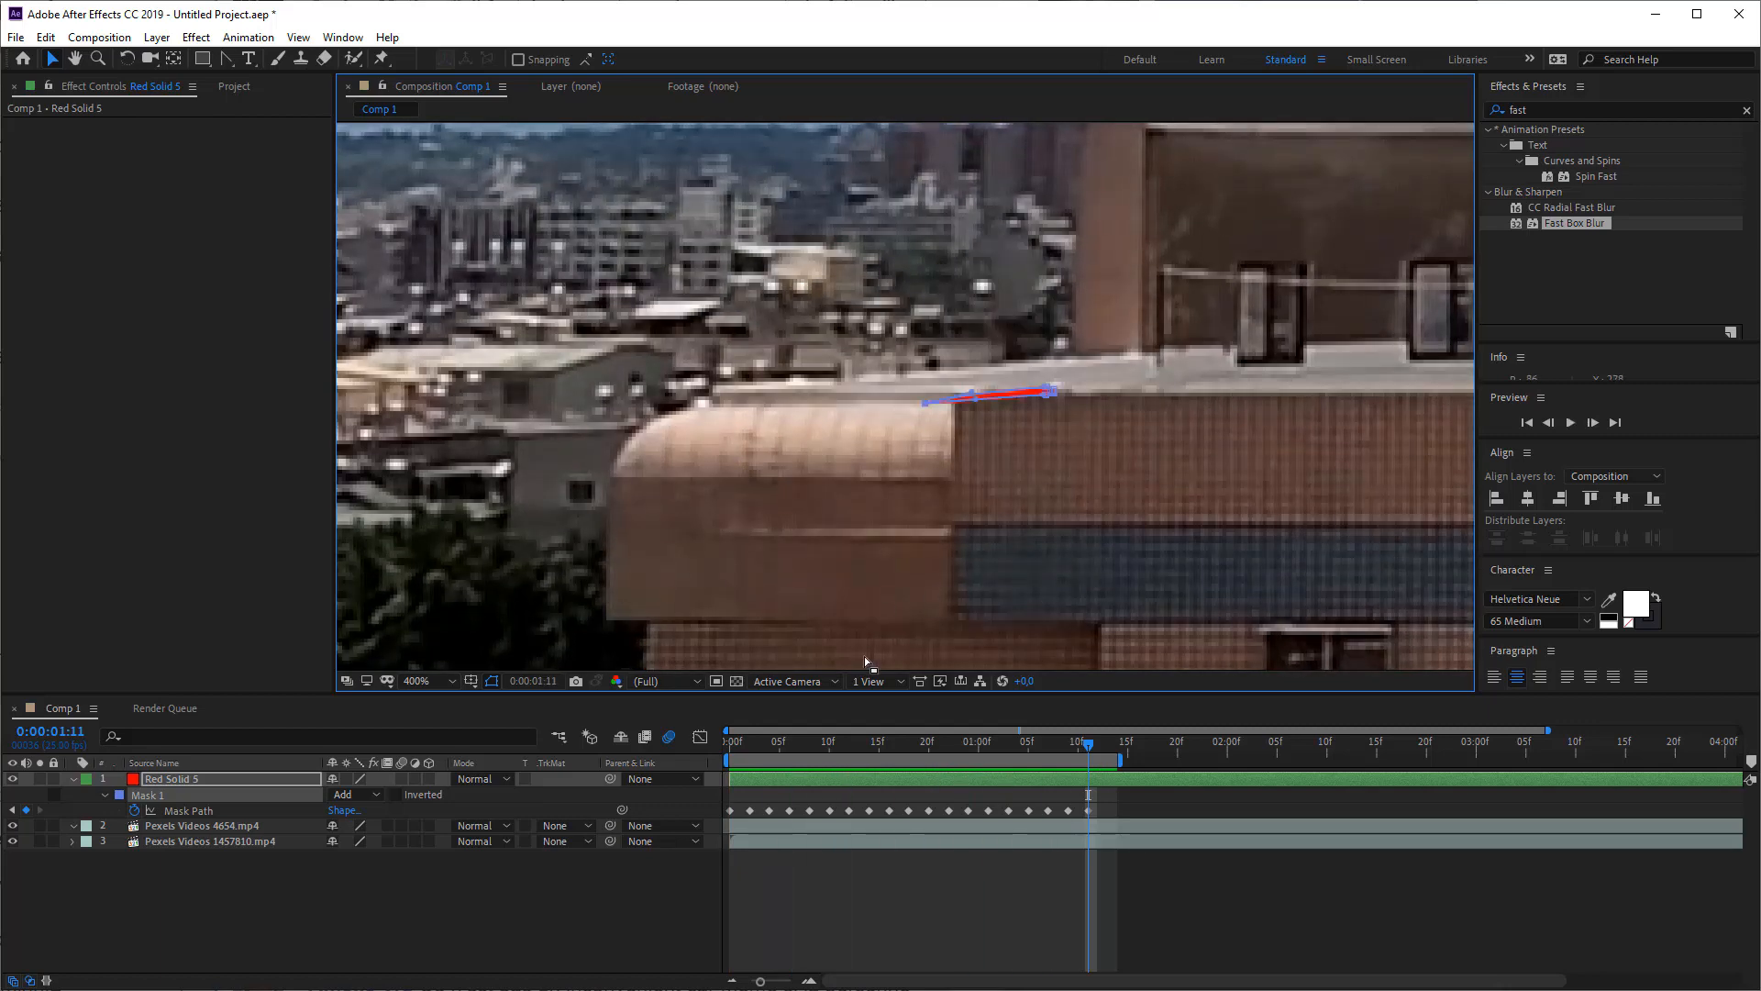
left_click_drag(842, 747, 1070, 715)
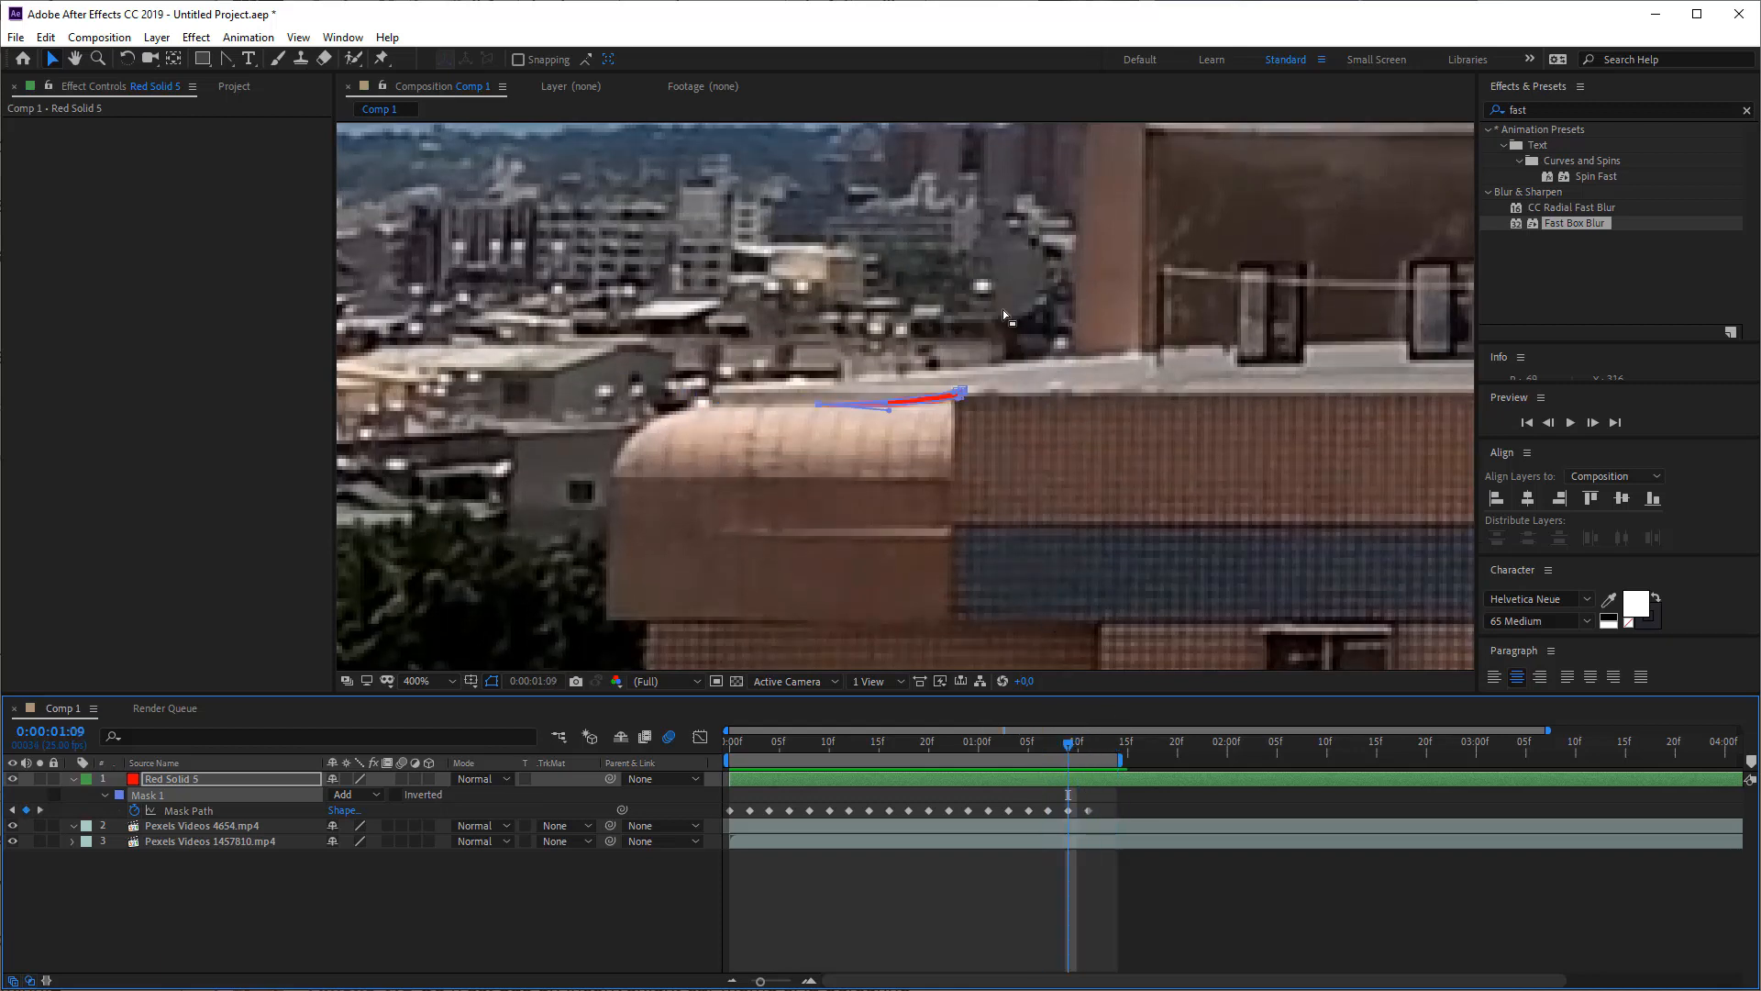
scroll(972, 391, "up", 2)
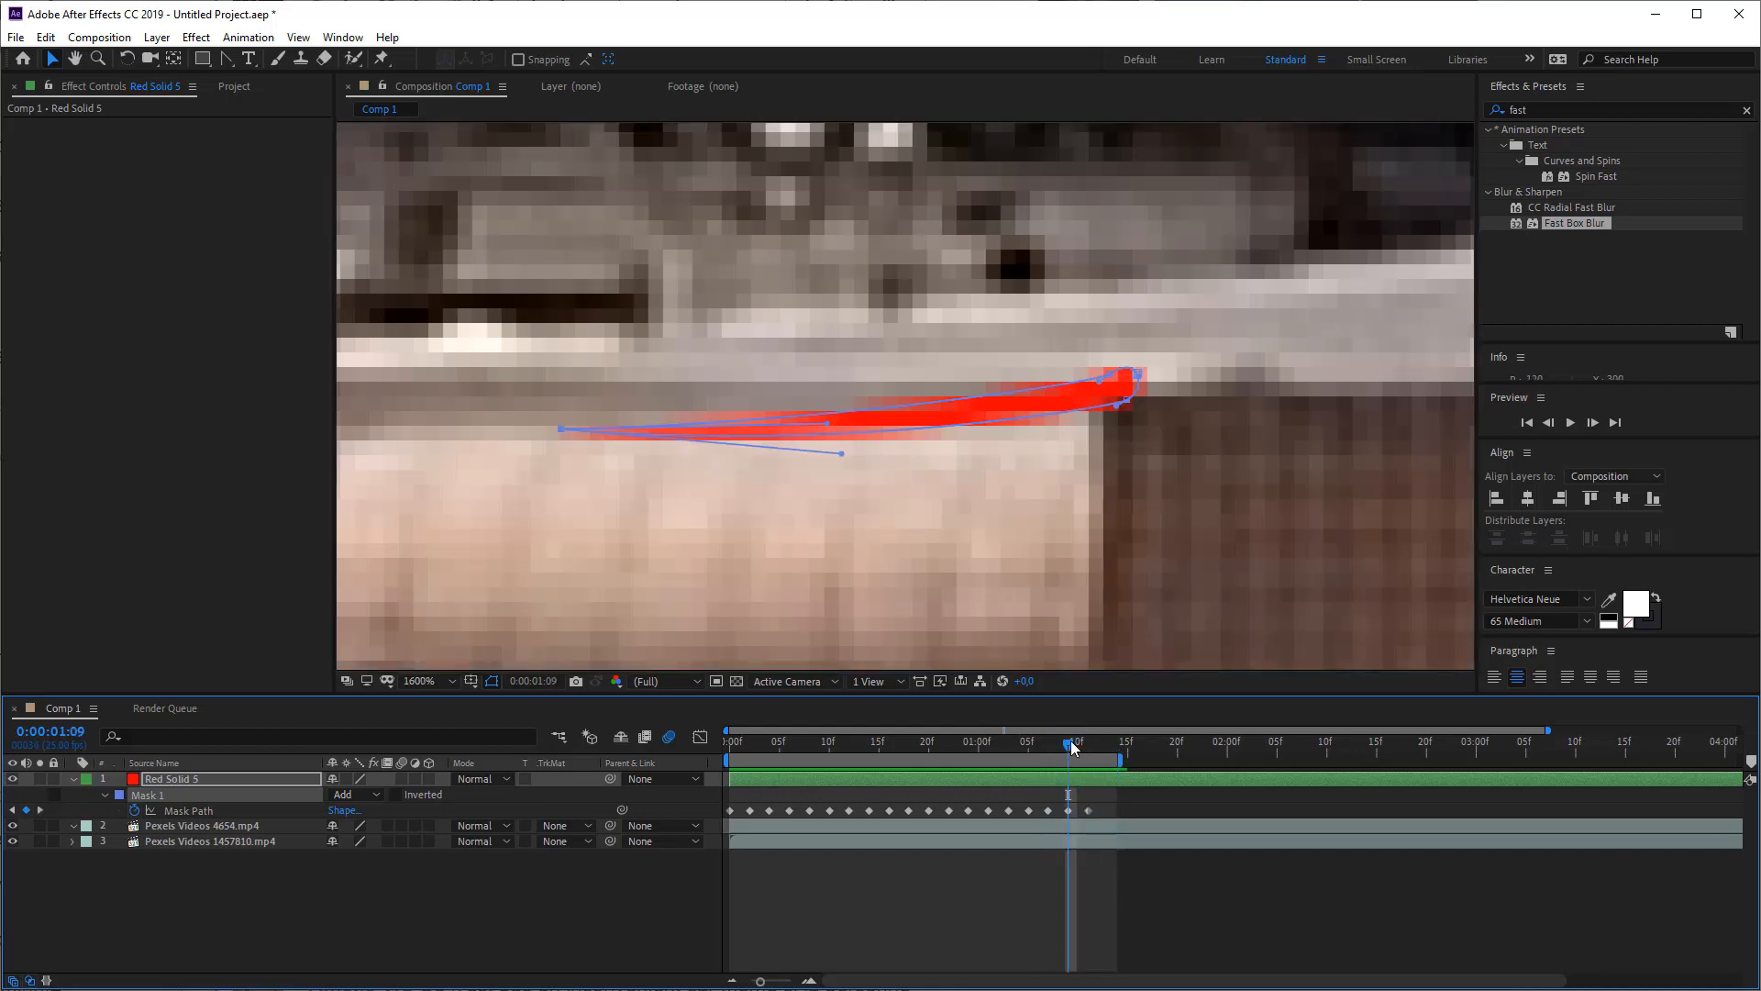
left_click_drag(1071, 740, 1089, 740)
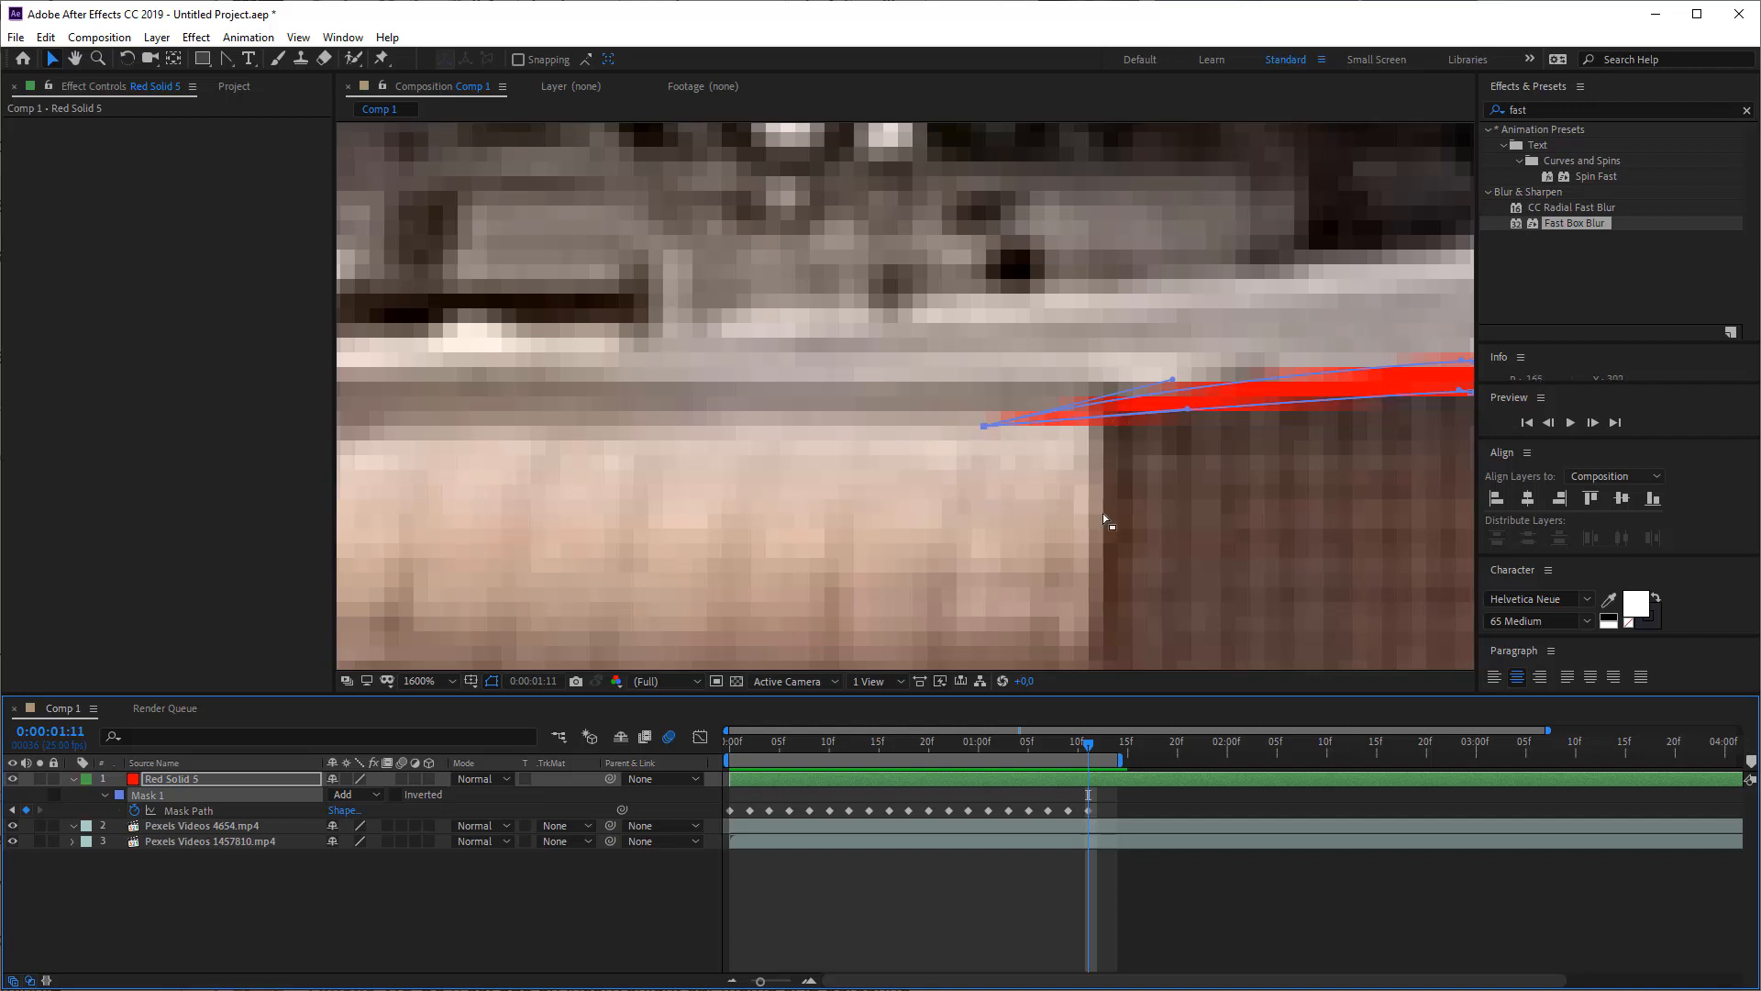
- Duplicate the Red Solid 5 layer at 0:00:01:11 and select the upper copy's mask for editing
left_click_drag(1103, 514, 853, 534)
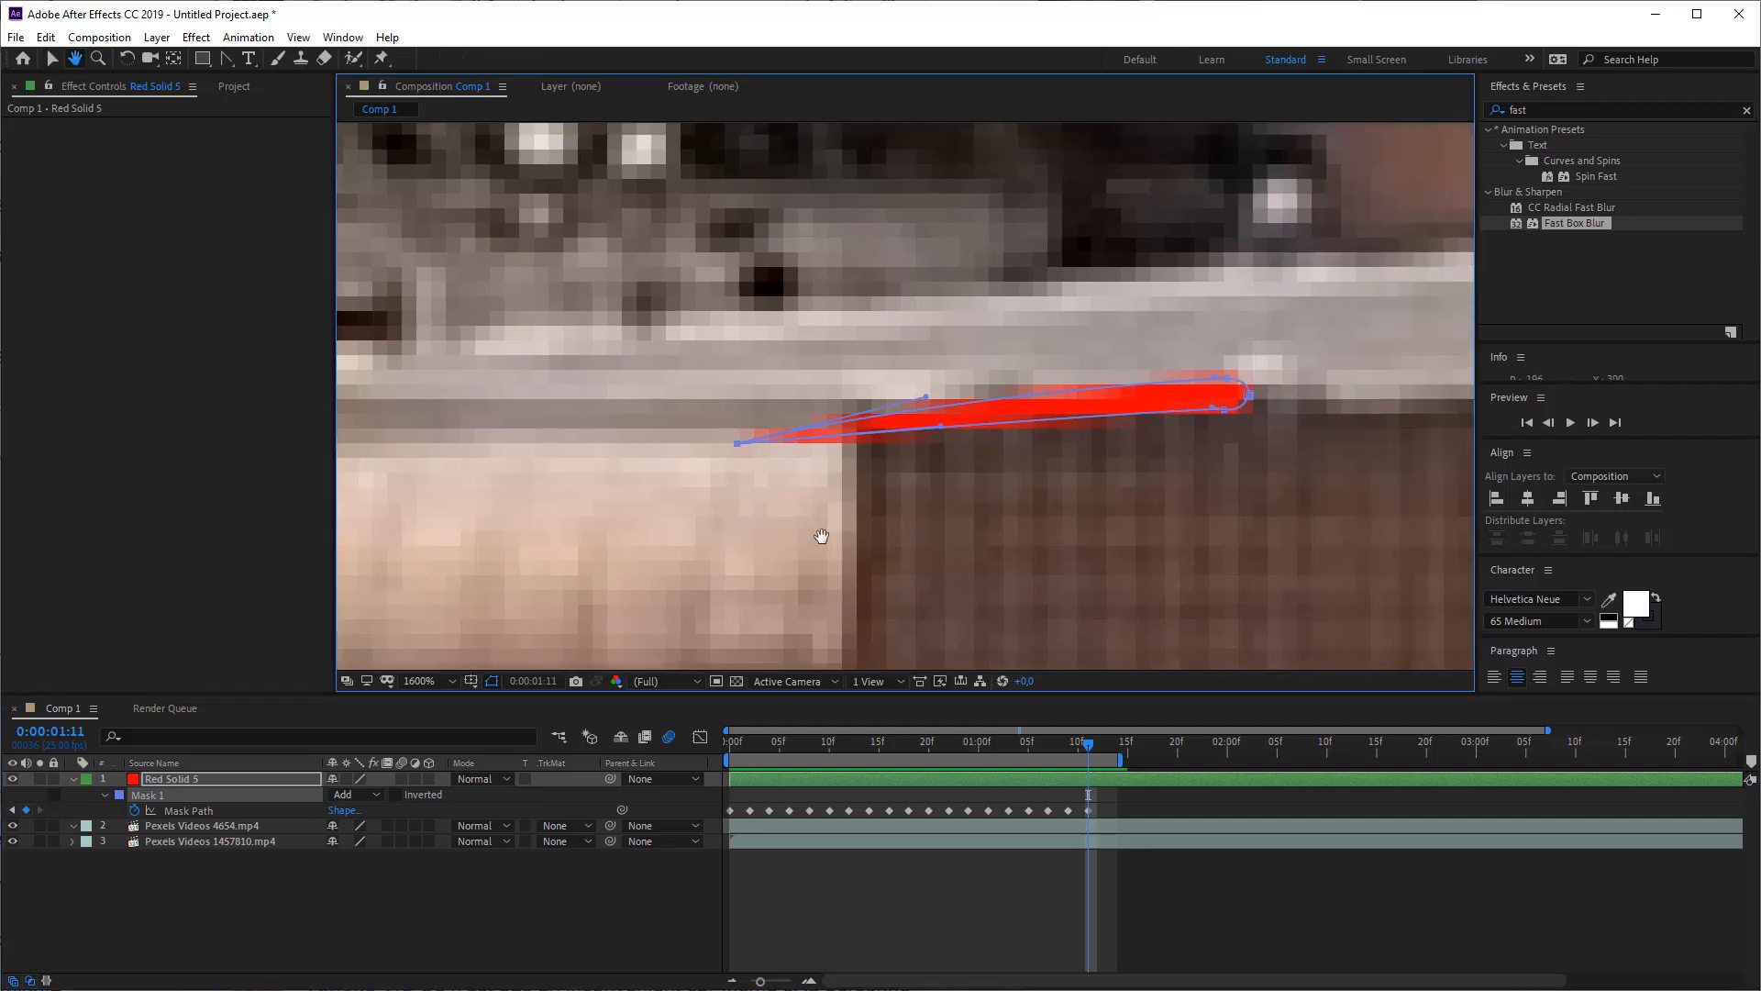
left_click(822, 778)
key("ctrl+d")
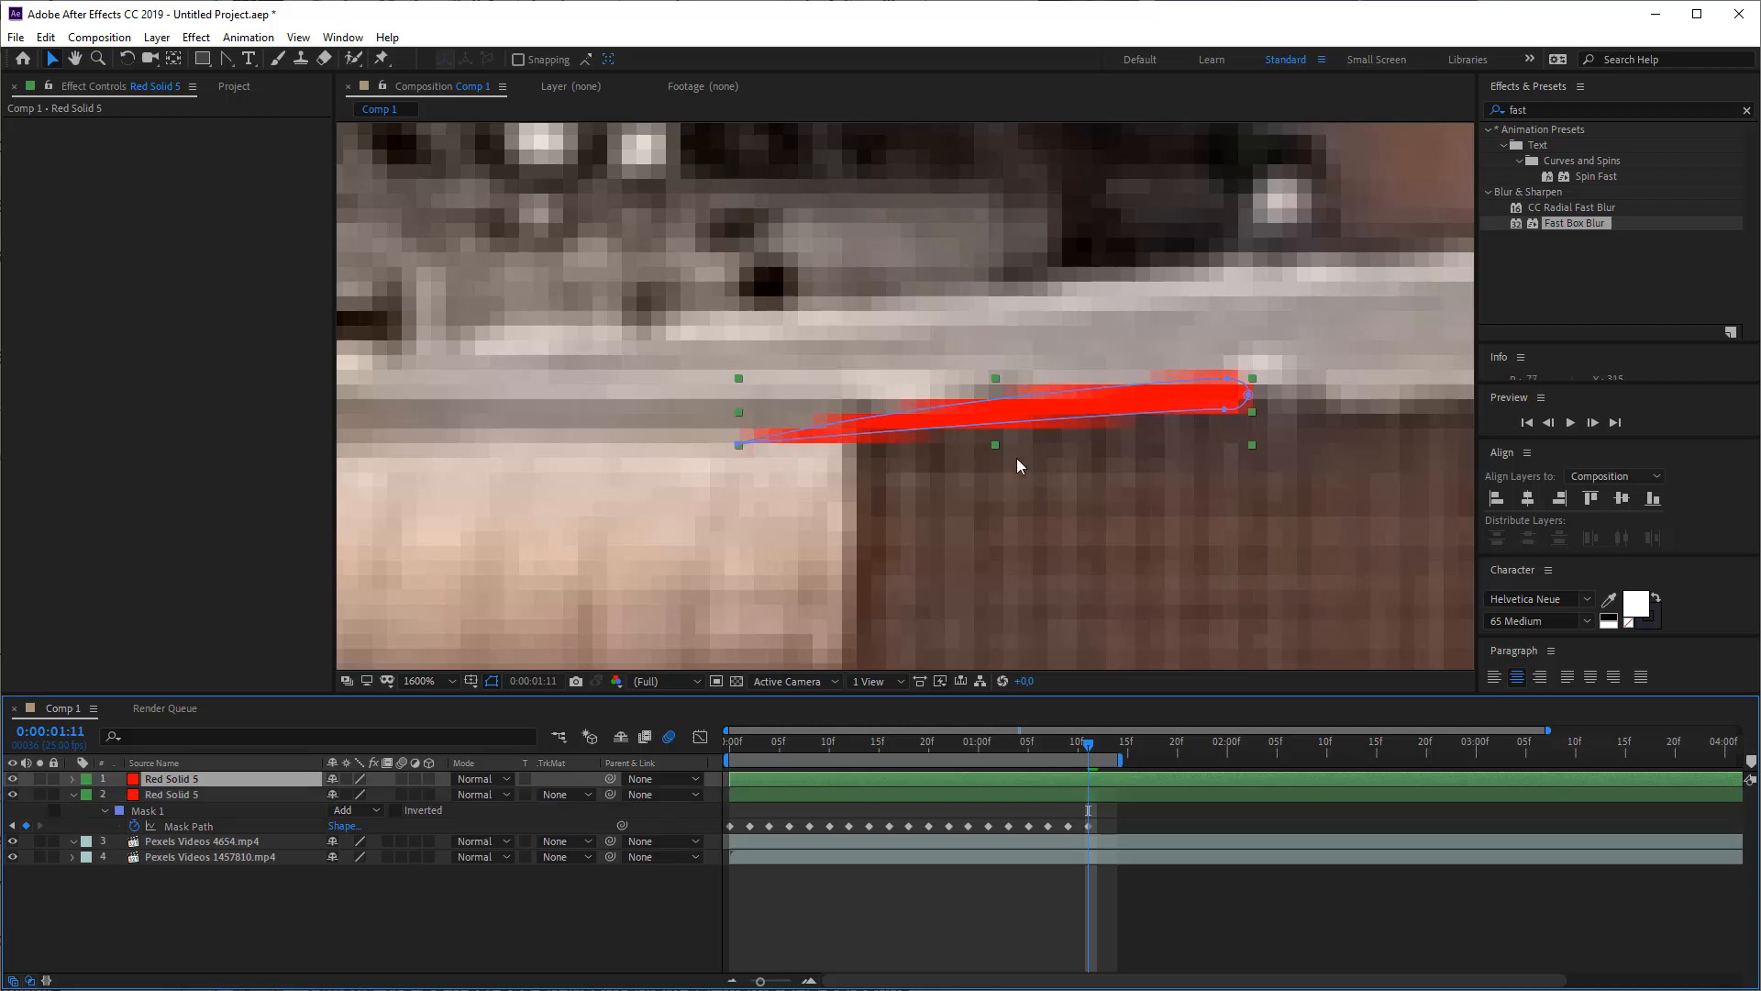
double_click(1008, 397)
key("Return")
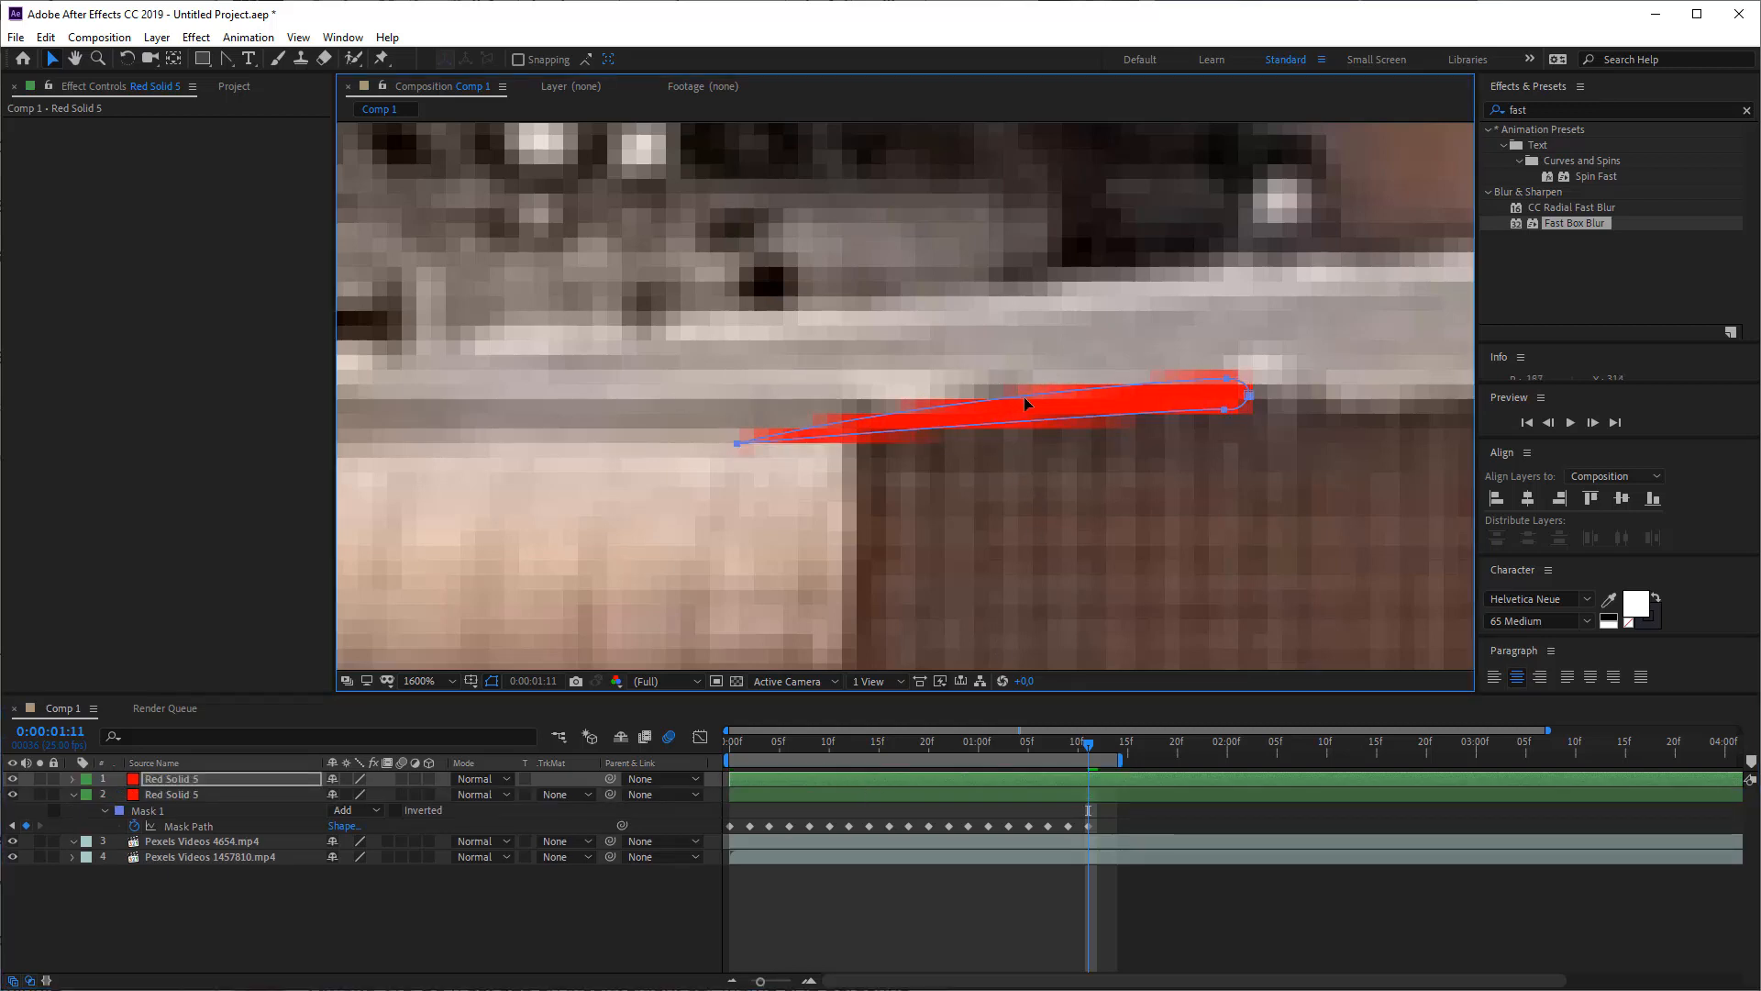